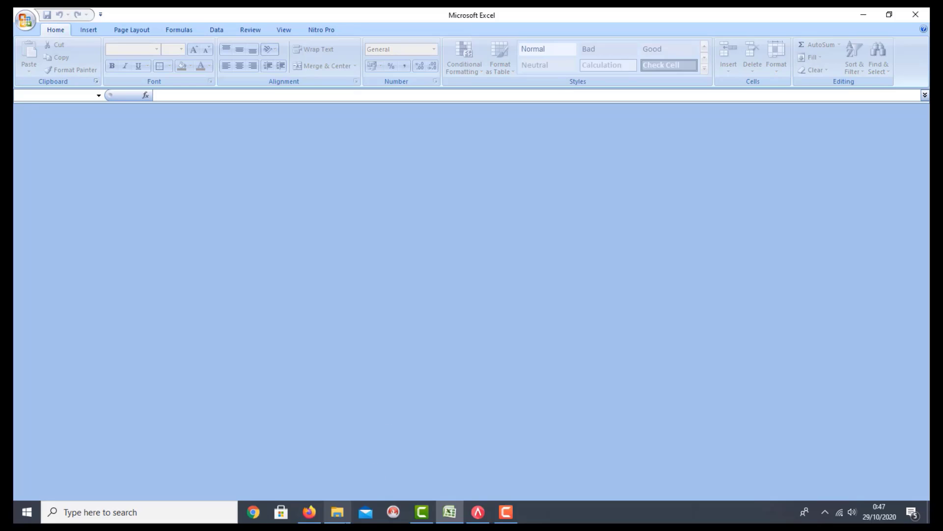
# Open the Daftar Pelanggan workbook from D:\Dekky\New folder in File Explorer.
pyautogui.click(338, 512)
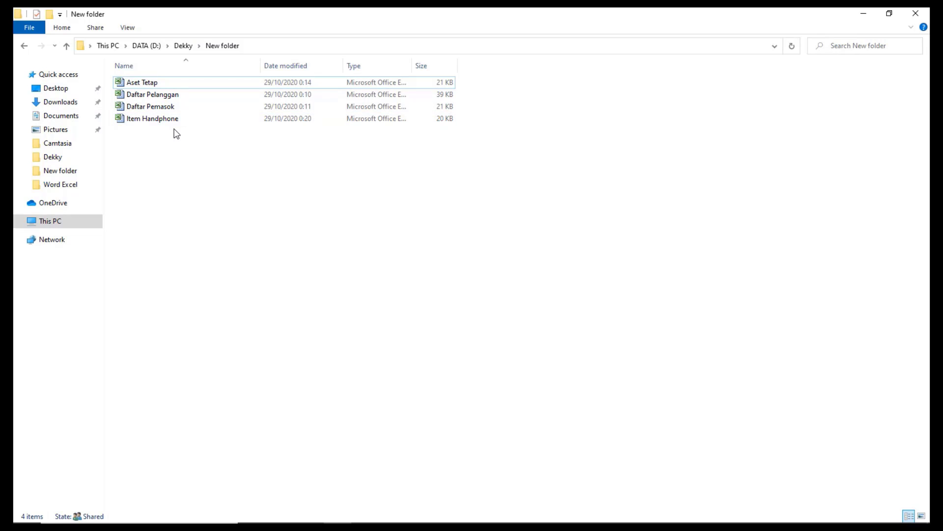
pyautogui.click(162, 98)
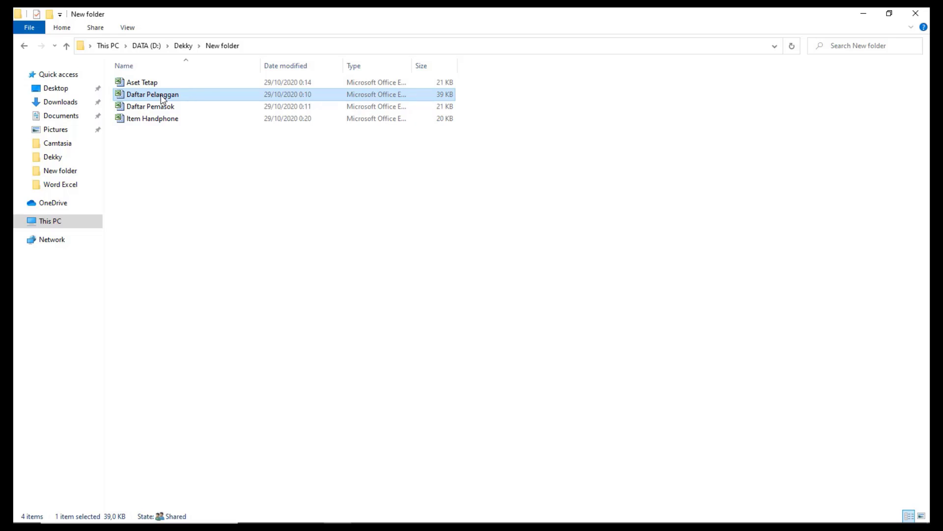
pyautogui.doubleClick(163, 98)
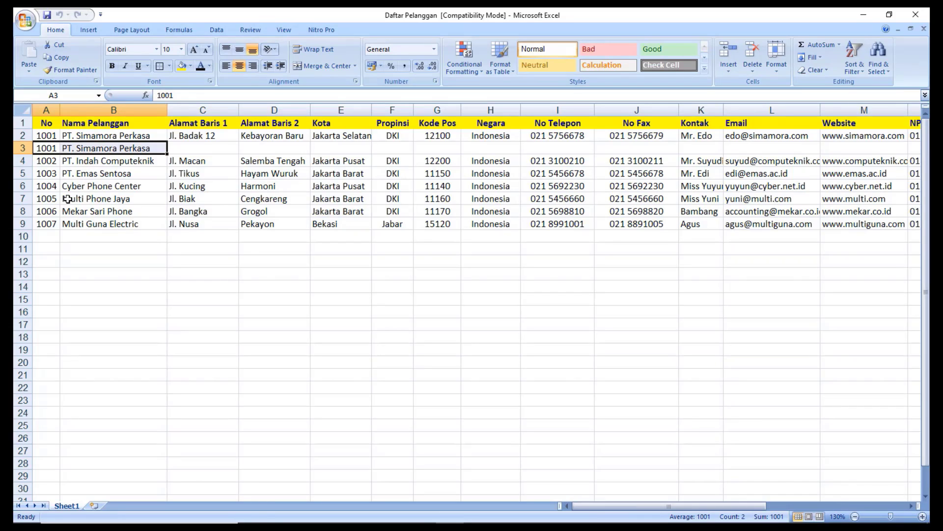
pyautogui.click(211, 287)
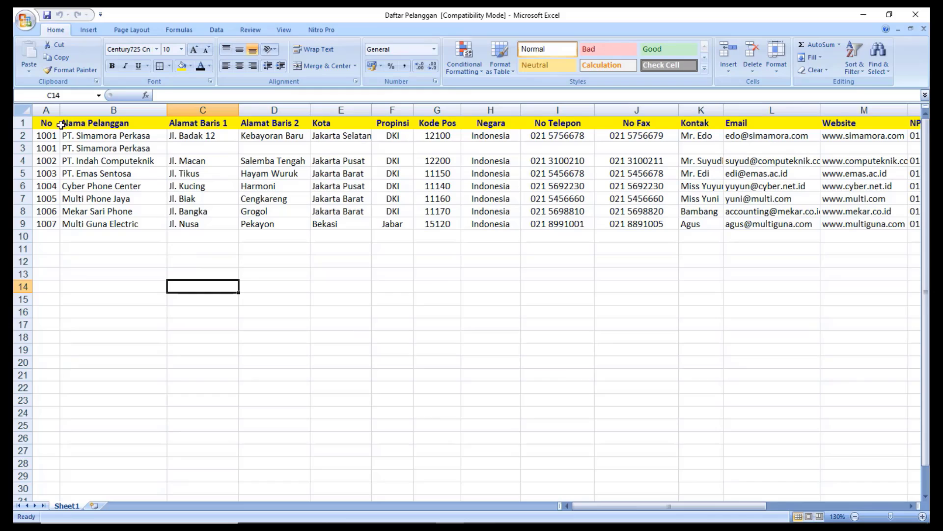
pyautogui.moveTo(47, 109); pyautogui.dragTo(76, 107)
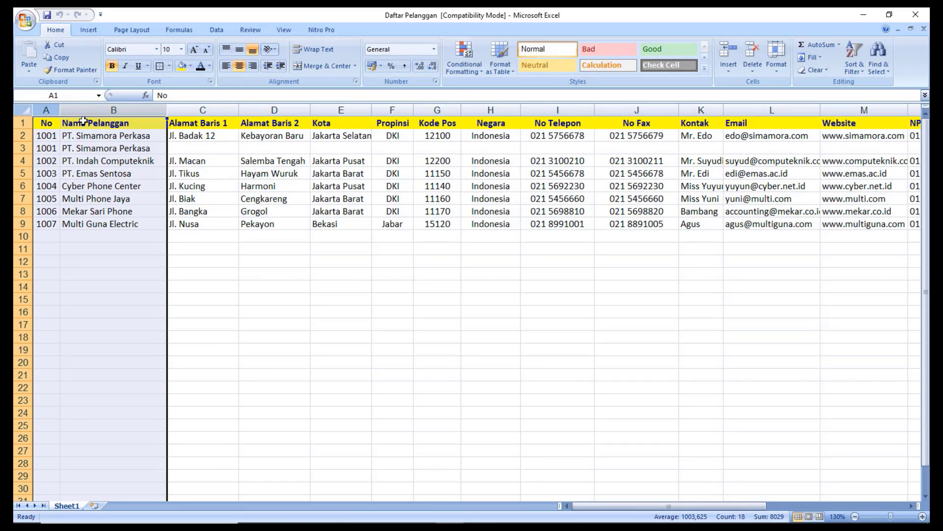
pyautogui.click(59, 136)
pyautogui.click(77, 137)
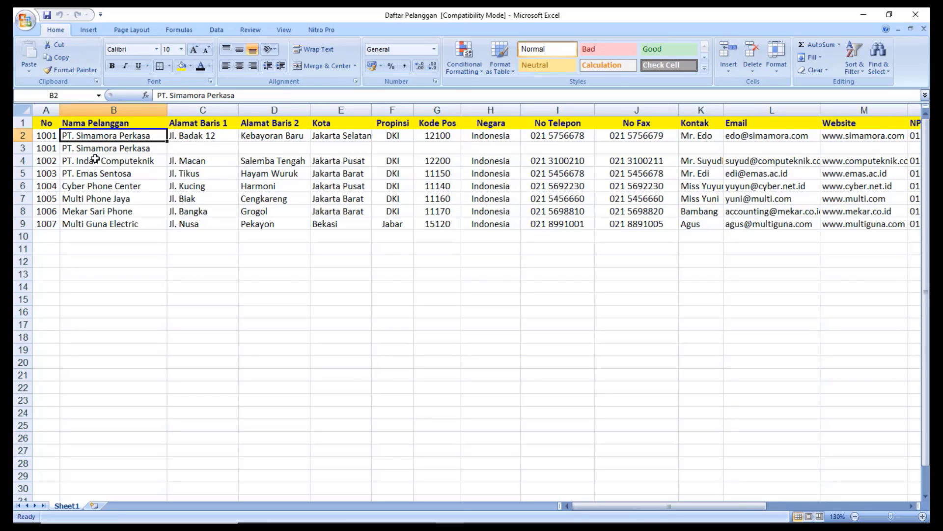
pyautogui.click(50, 137)
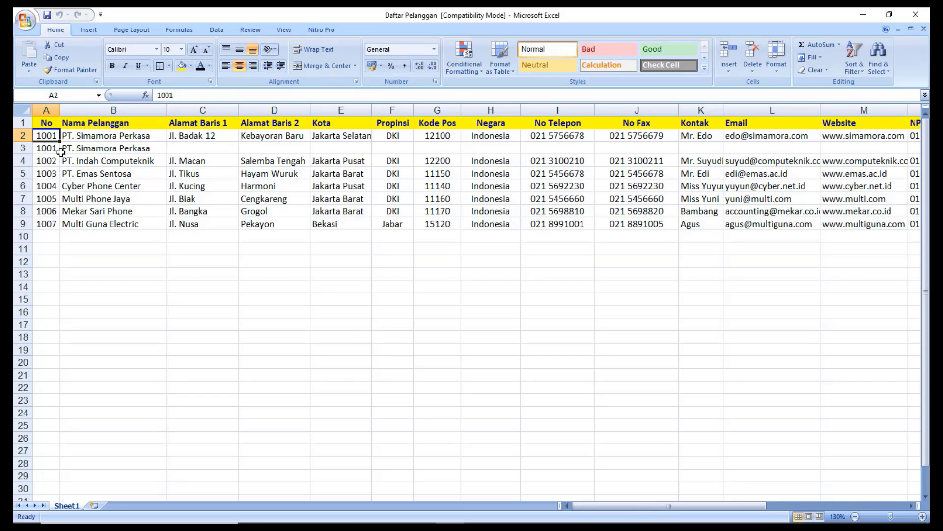
pyautogui.click(109, 136)
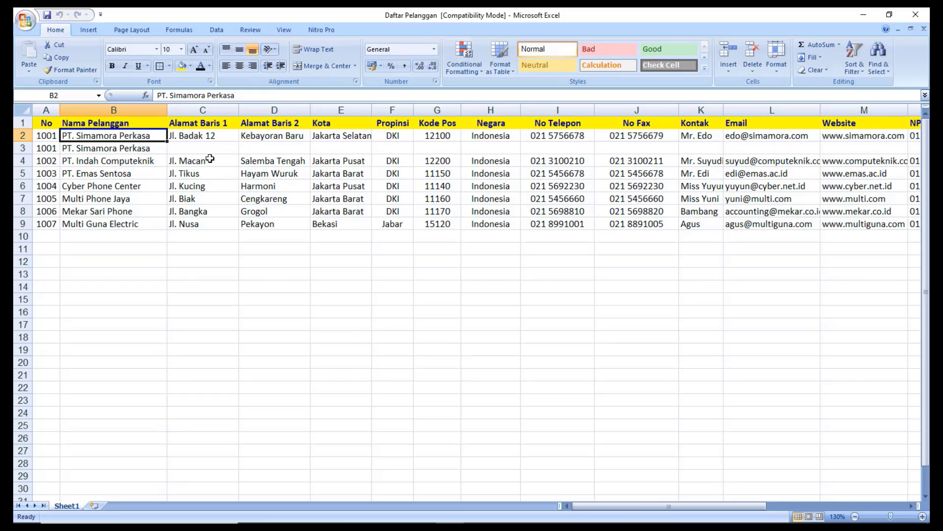
pyautogui.click(222, 135)
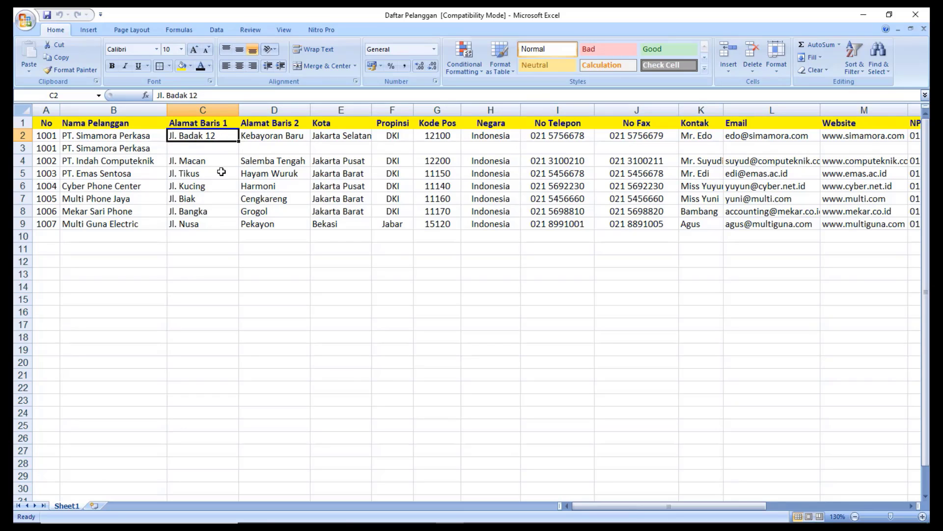
pyautogui.click(284, 138)
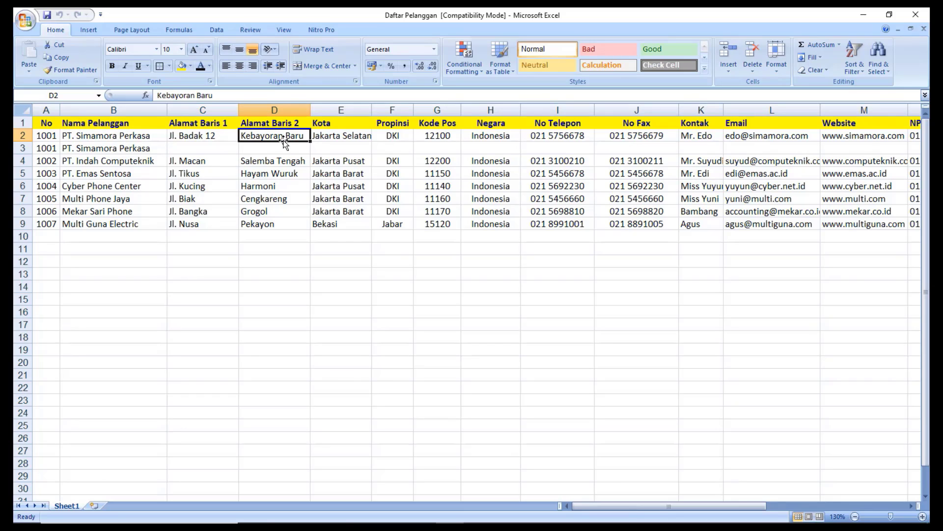
pyautogui.click(352, 137)
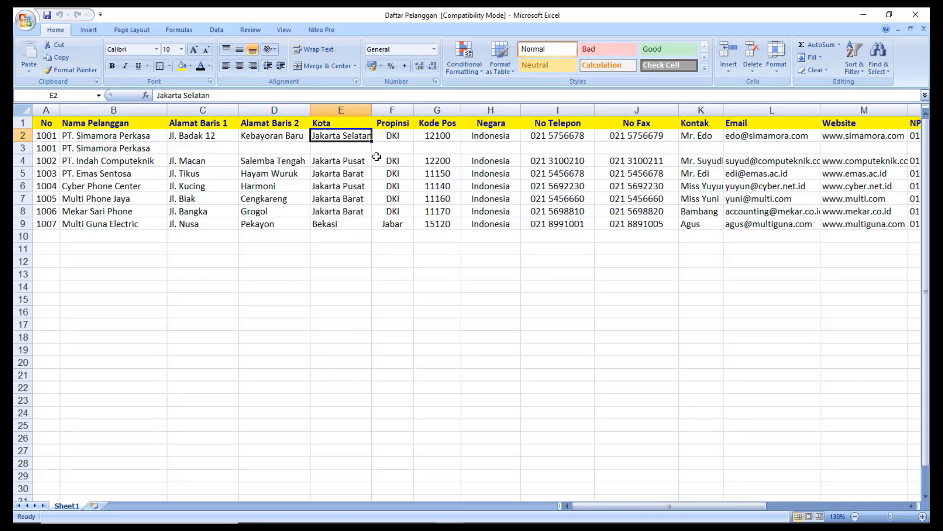
pyautogui.click(404, 137)
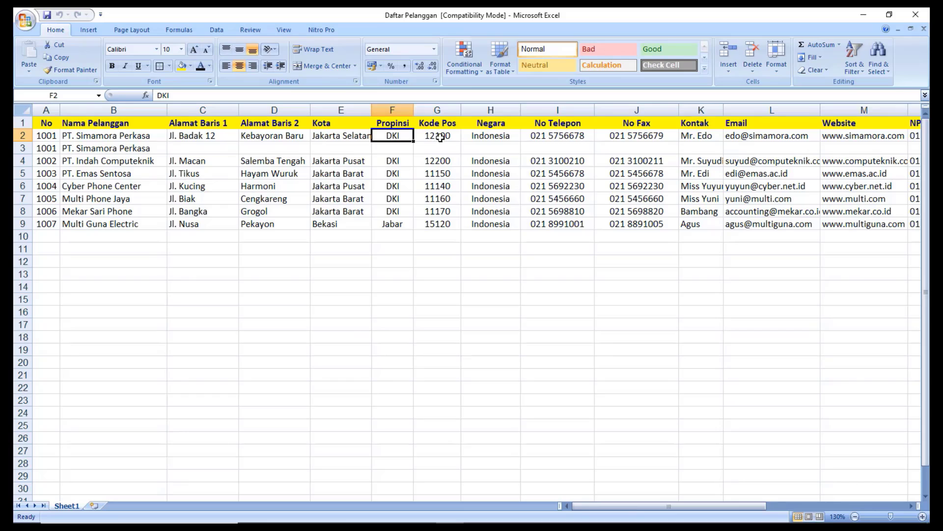
pyautogui.click(440, 138)
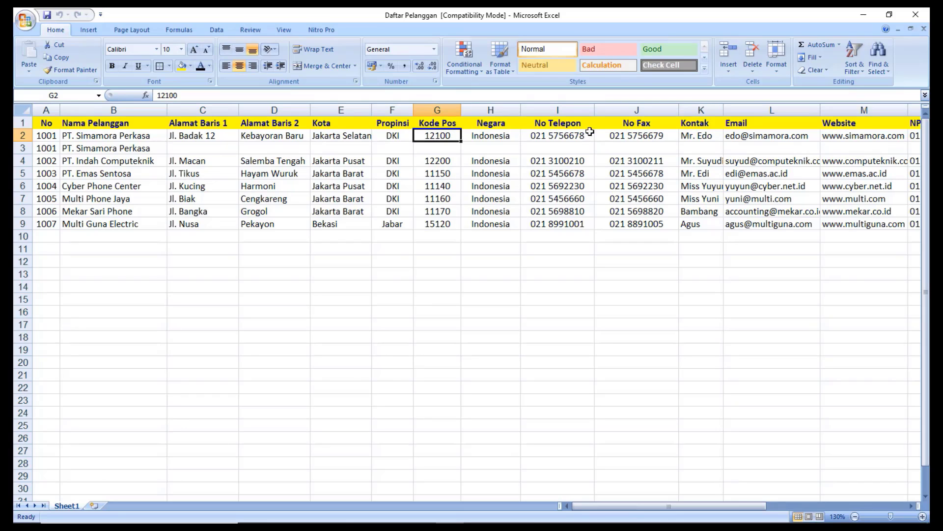
pyautogui.click(622, 136)
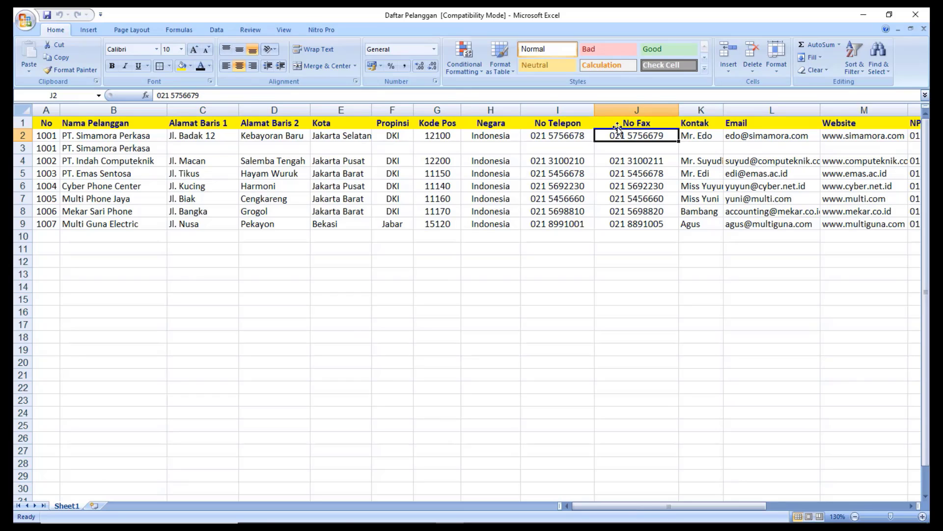
pyautogui.press('Right')
pyautogui.press('Right')
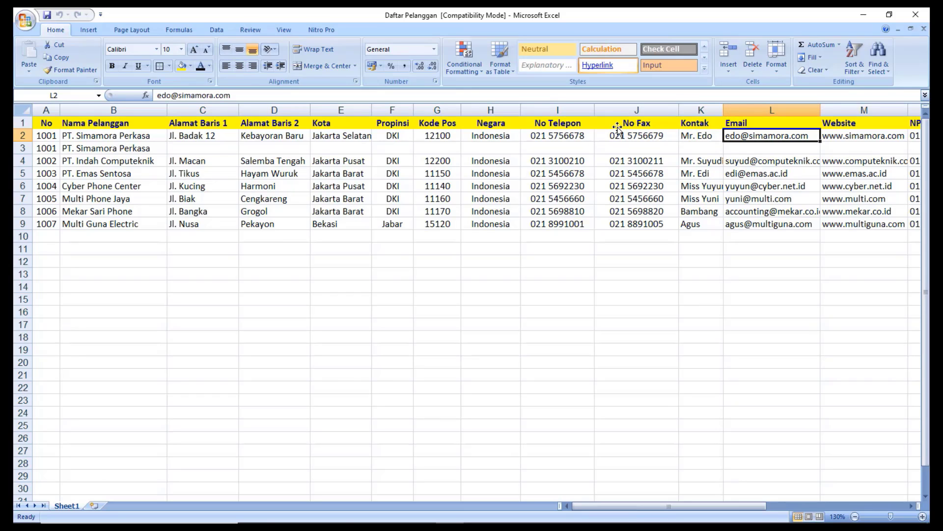
pyautogui.press('Right')
pyautogui.press('Right')
pyautogui.press('Right')
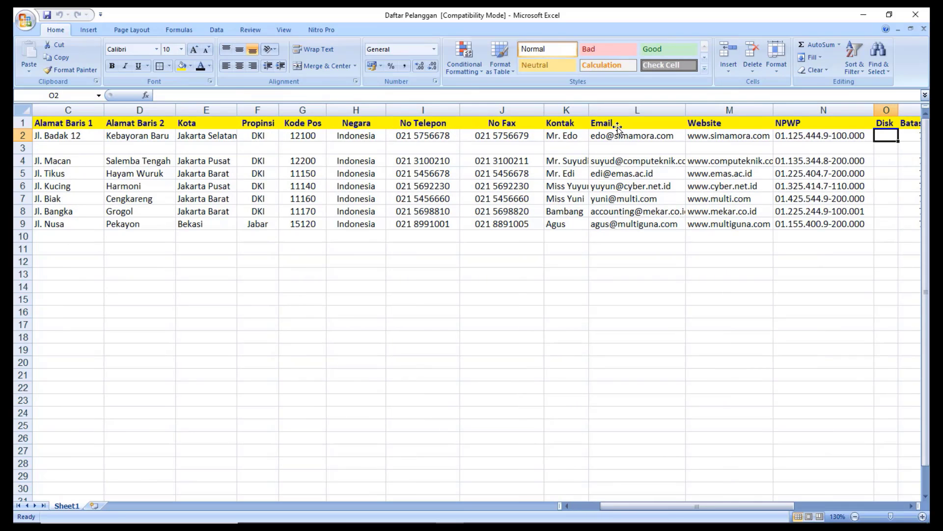
pyautogui.press('Right')
pyautogui.press('Right')
pyautogui.press('Right')
pyautogui.press('Right')
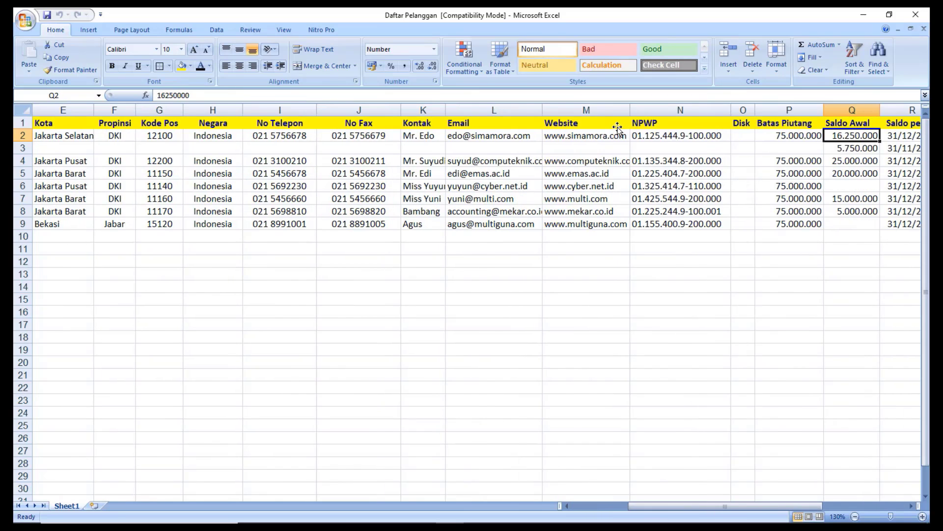
pyautogui.press('Right')
pyautogui.press('Right')
pyautogui.press('Right')
pyautogui.press('Right')
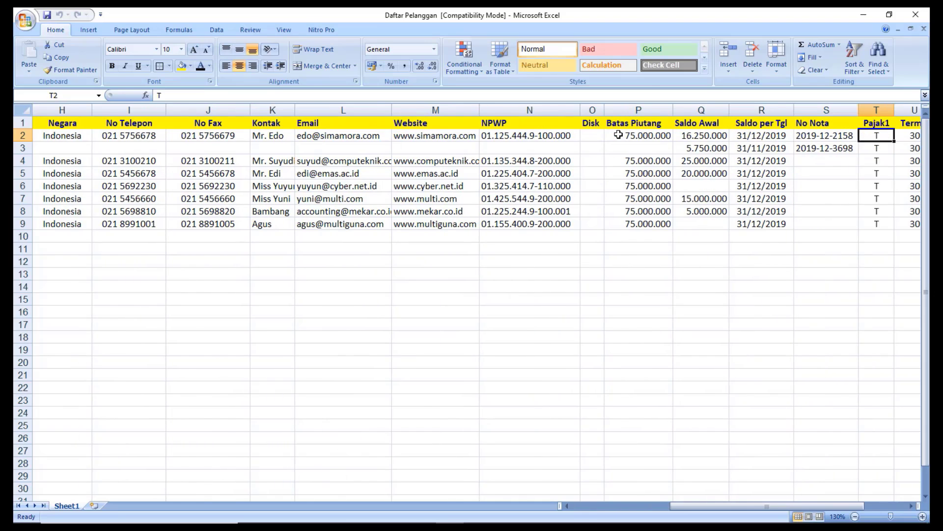
pyautogui.press('Right')
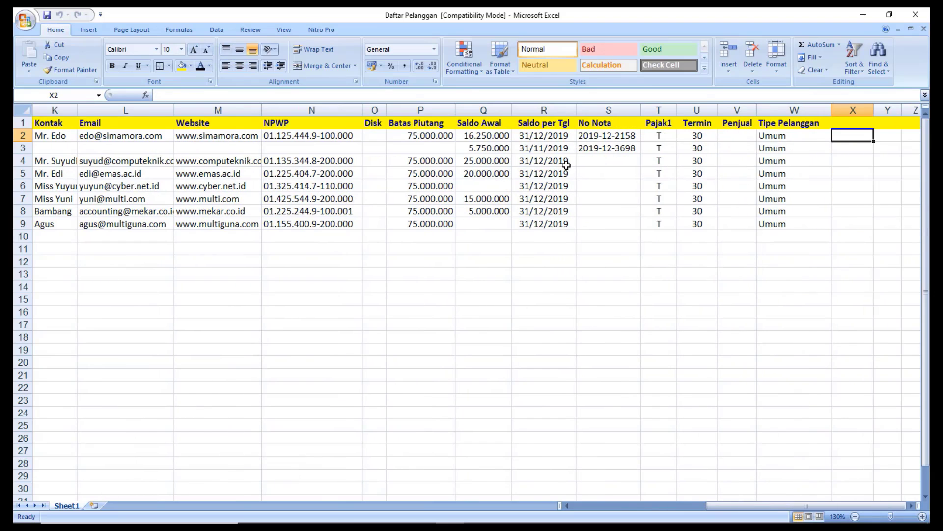
# Review row 2's credit limits, opening balance, date, invoice number, tax code, term and customer type.
pyautogui.moveTo(430, 136); pyautogui.dragTo(413, 224)
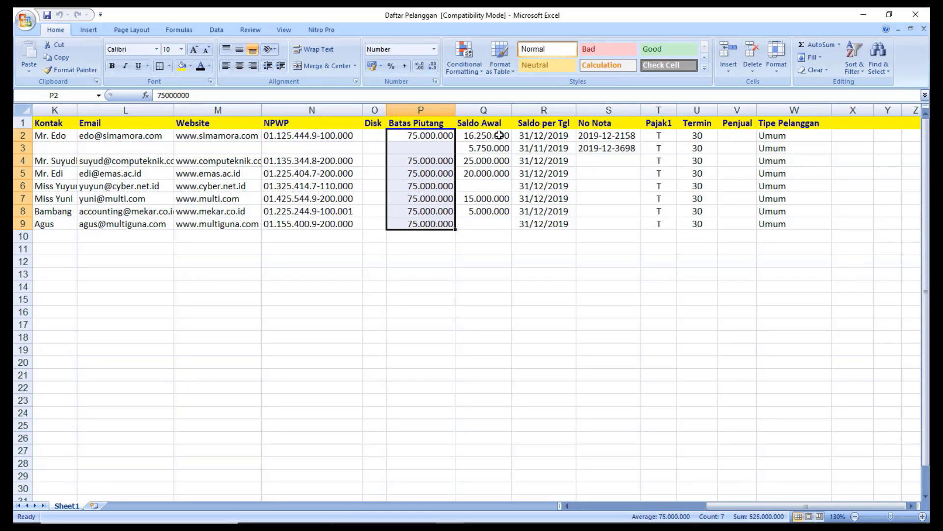
pyautogui.click(499, 135)
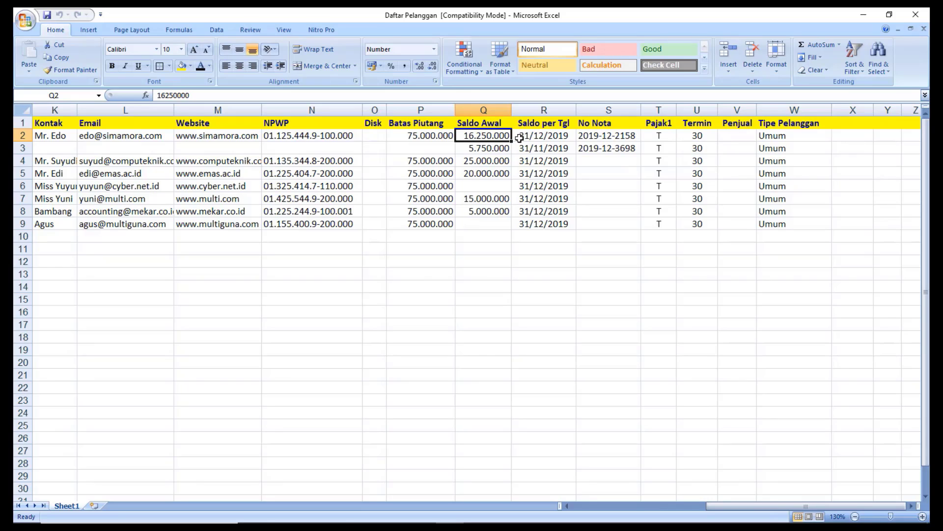
pyautogui.click(537, 138)
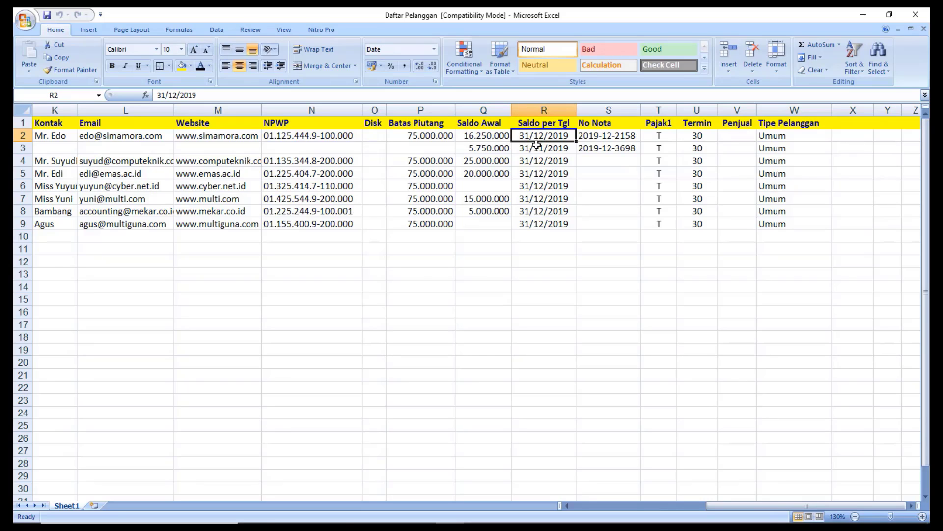
pyautogui.click(600, 132)
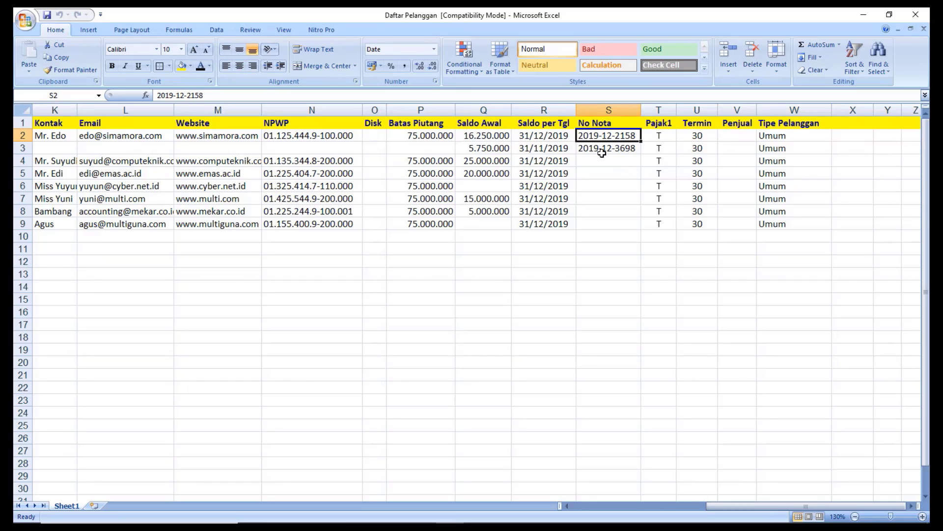
pyautogui.click(661, 137)
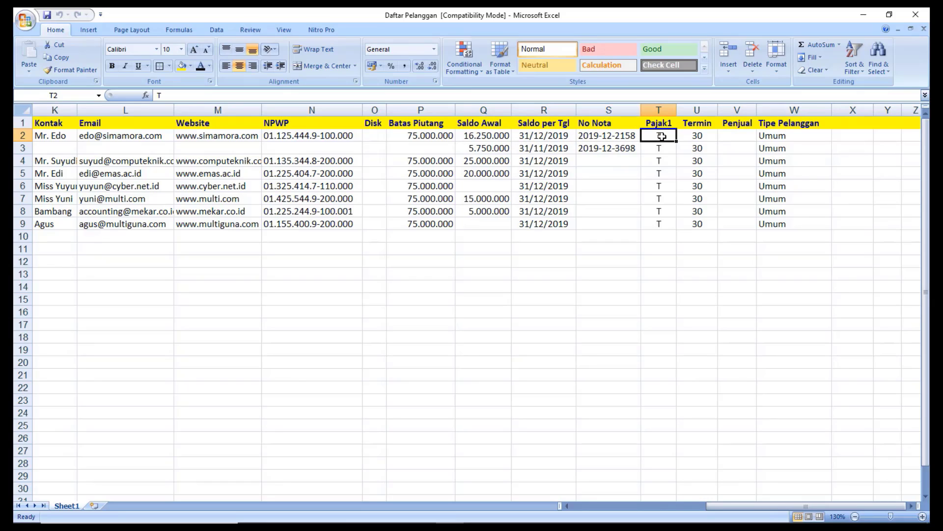
pyautogui.click(699, 136)
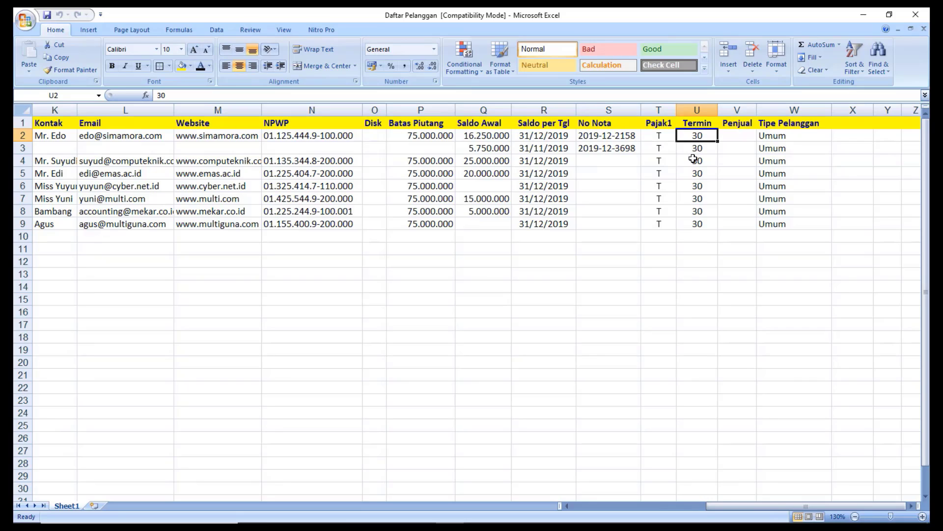
pyautogui.click(781, 137)
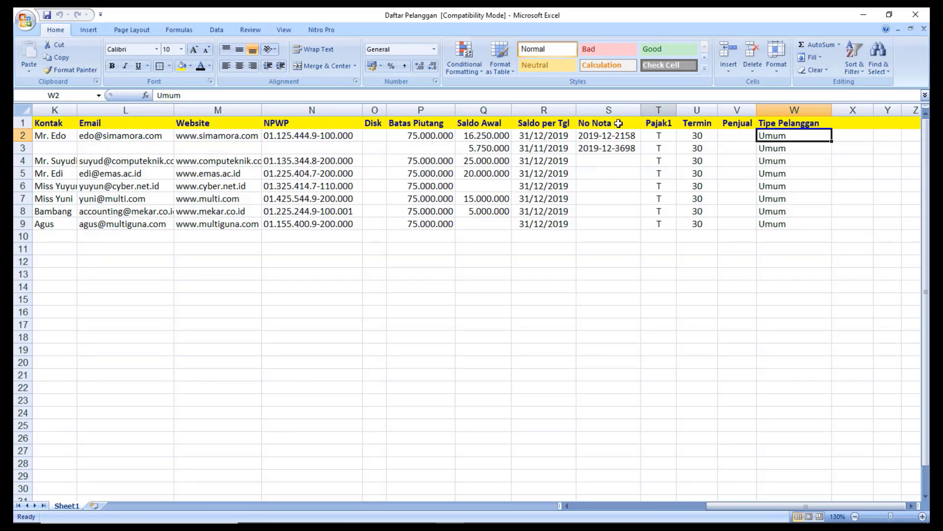
# Select the blank contact cells across row 3 beside its 5.750.000 balance.
pyautogui.click(495, 148)
pyautogui.moveTo(428, 150); pyautogui.dragTo(170, 151)
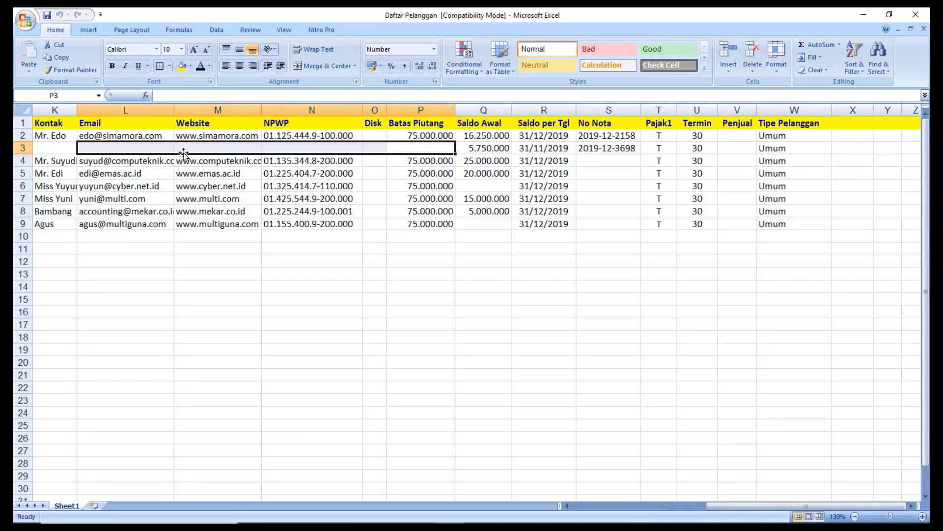
pyautogui.press('Left')
pyautogui.press('Left')
pyautogui.press('Left')
pyautogui.press('Left')
pyautogui.press('Left')
pyautogui.press('Left')
pyautogui.press('Left')
pyautogui.press('Left')
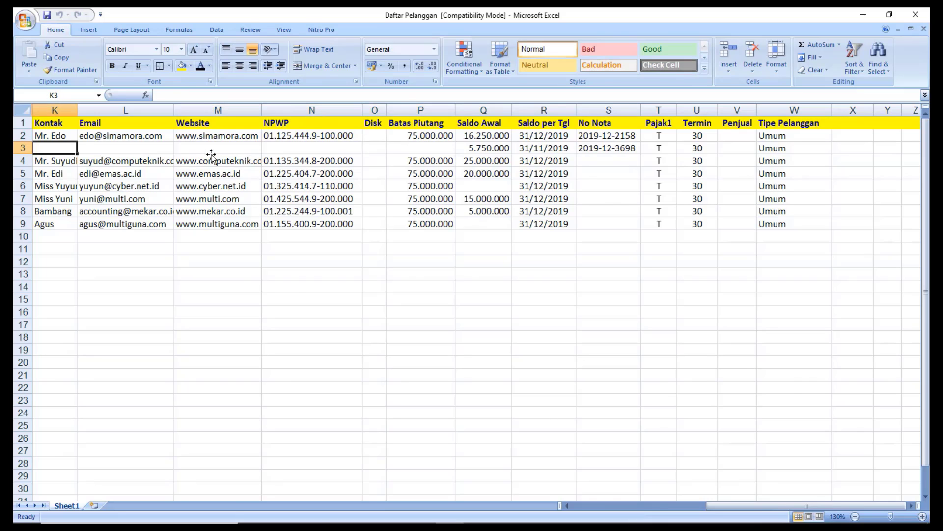
pyautogui.press('Left')
pyautogui.press('Left')
pyautogui.press('Left')
pyautogui.press('Left')
pyautogui.press('Left')
pyautogui.press('Left')
pyautogui.press('Left')
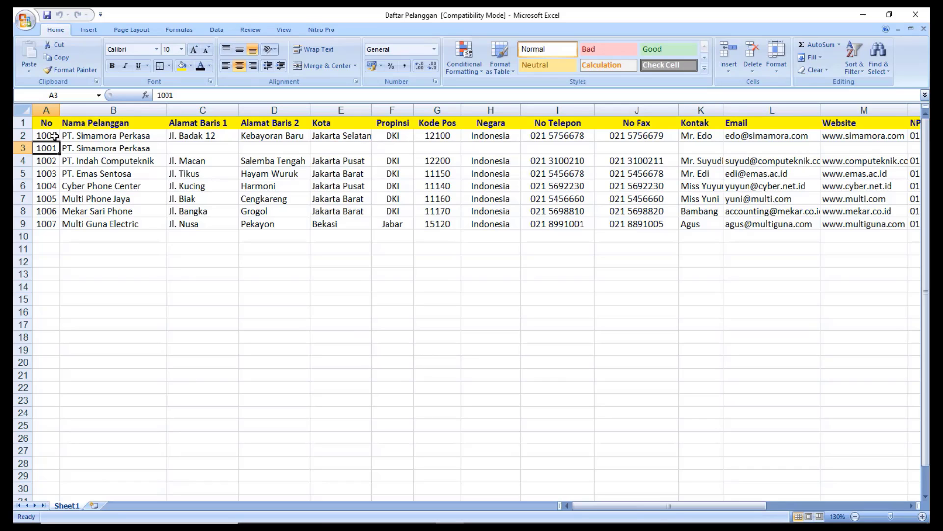
pyautogui.moveTo(52, 136); pyautogui.dragTo(99, 150)
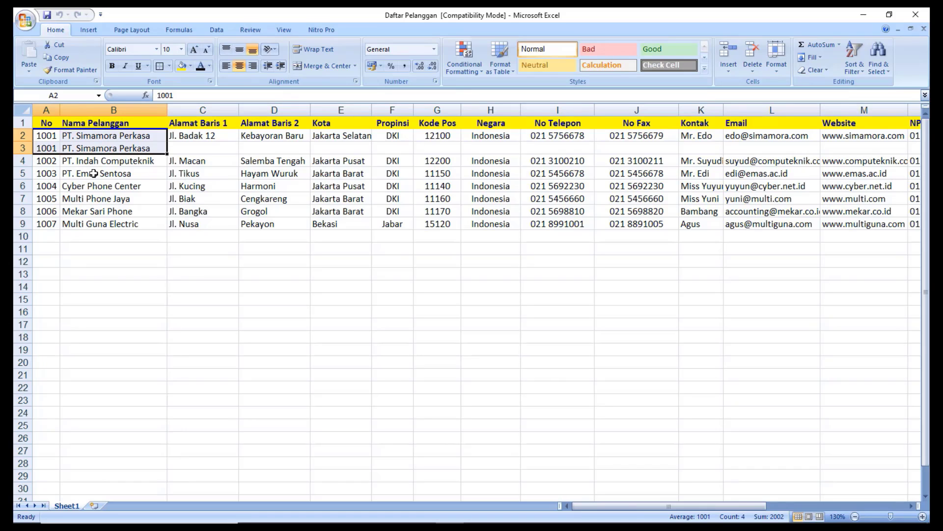
pyautogui.click(204, 147)
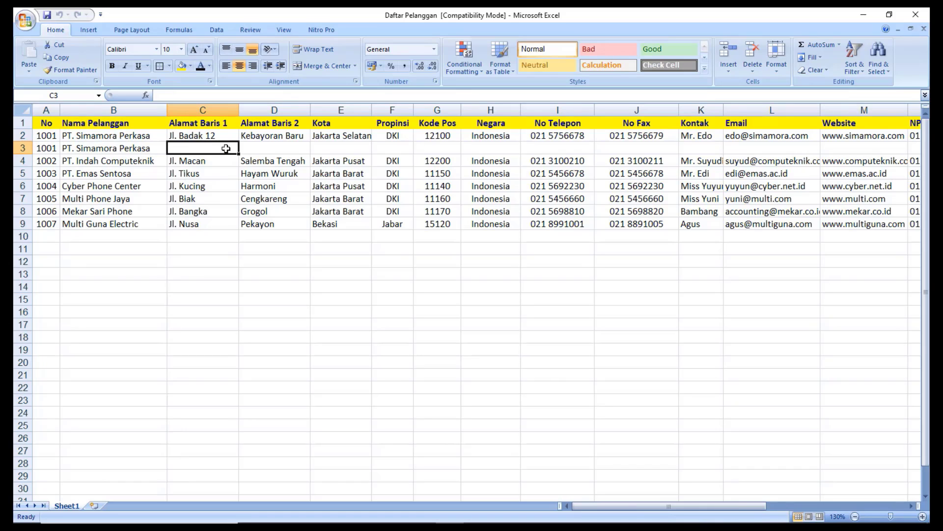
pyautogui.moveTo(226, 149); pyautogui.dragTo(734, 147)
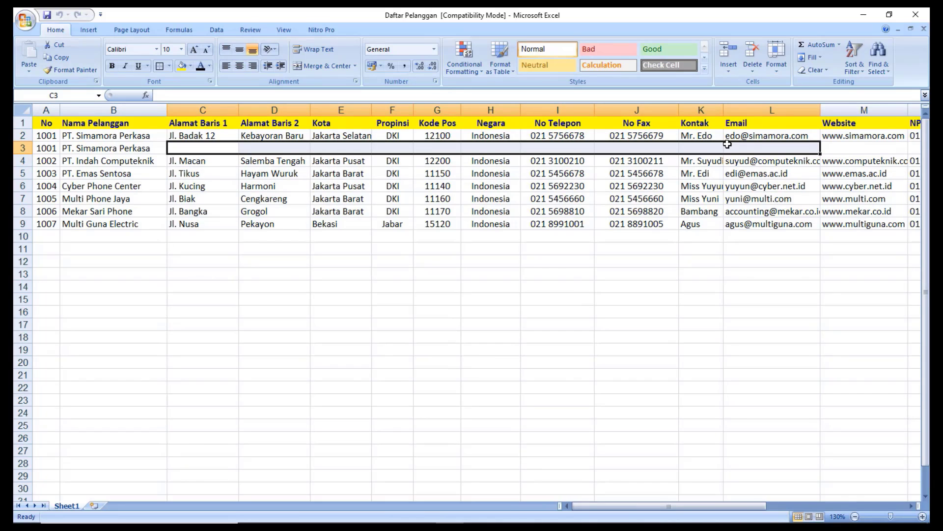
pyautogui.press('Right')
pyautogui.press('Right')
pyautogui.press('Right')
pyautogui.press('Right')
pyautogui.press('Right')
pyautogui.press('Right')
pyautogui.press('Right')
pyautogui.press('Right')
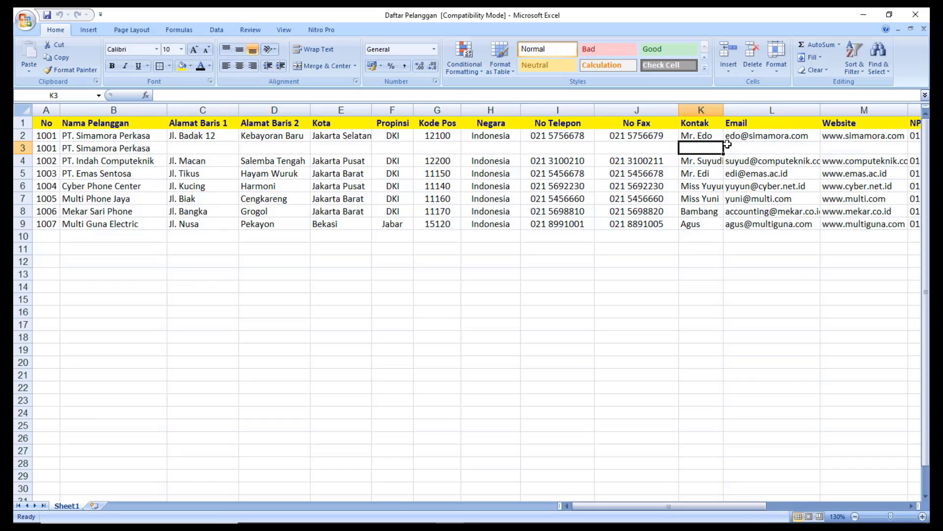
pyautogui.press('Right')
pyautogui.press('Right')
pyautogui.press('Right')
pyautogui.press('Right')
pyautogui.press('Right')
pyautogui.press('Right')
pyautogui.press('Right')
pyautogui.press('Right')
pyautogui.press('Right')
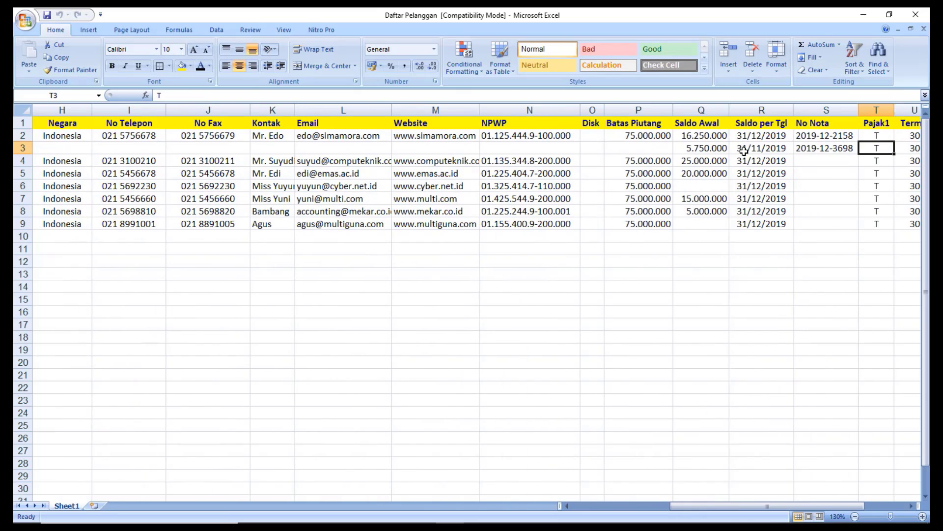
pyautogui.click(710, 150)
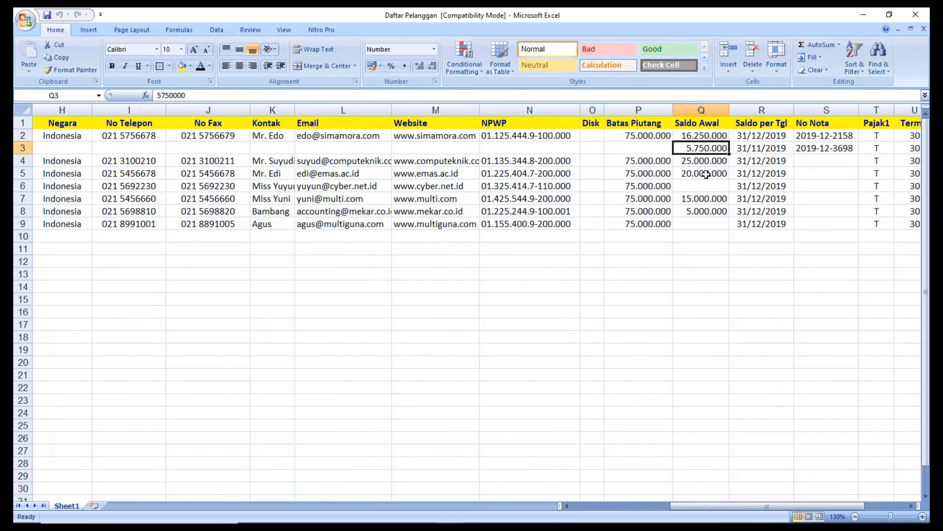
pyautogui.click(760, 149)
pyautogui.click(851, 149)
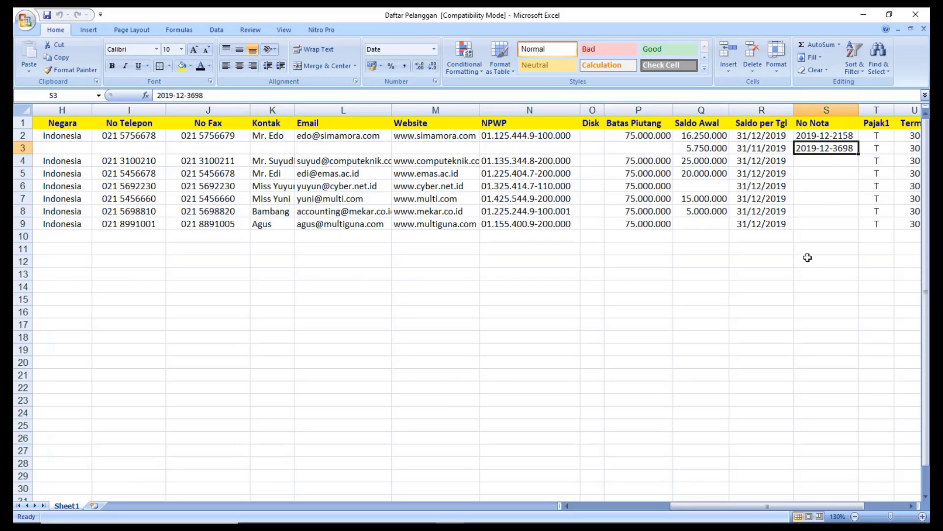
# Open the Daftar Pemasok workbook from the New folder.
pyautogui.moveTo(309, 522)
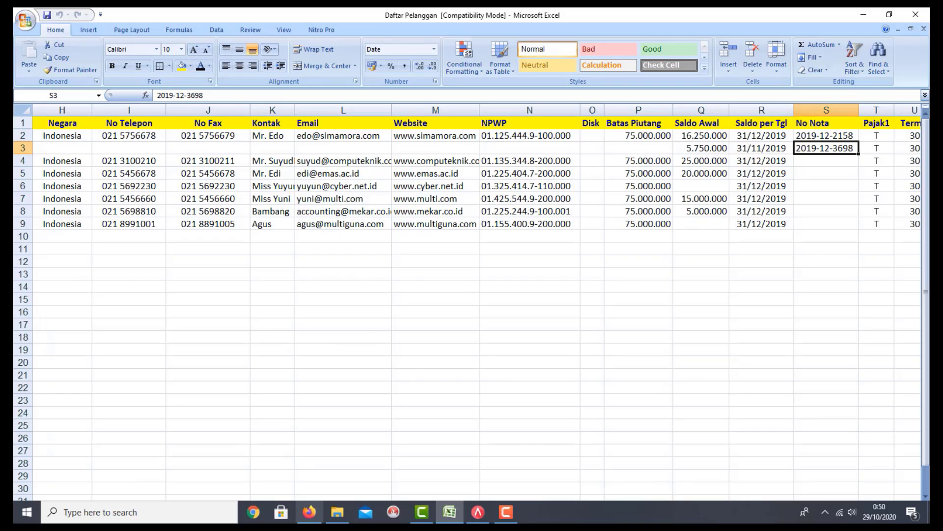
pyautogui.click(337, 512)
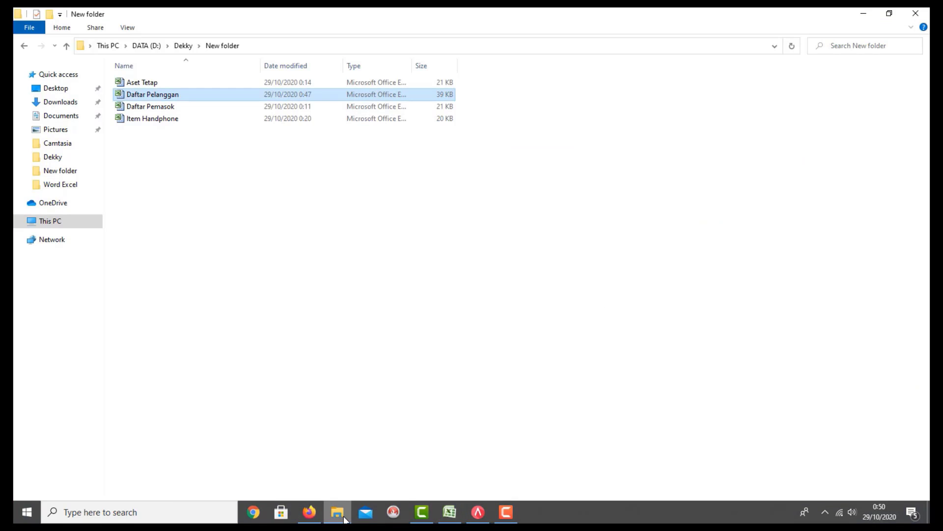
pyautogui.doubleClick(171, 111)
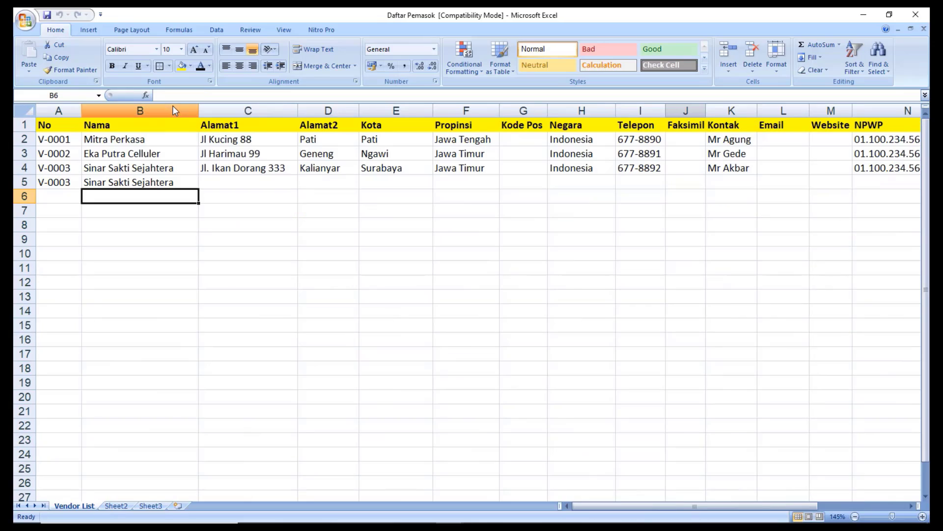
pyautogui.click(225, 197)
pyautogui.press('Left')
pyautogui.press('Left')
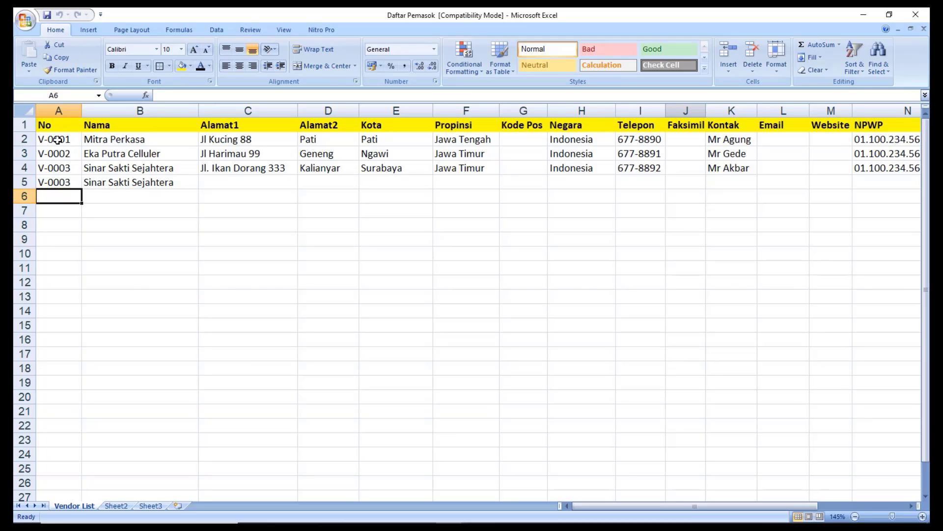
# Review the vendor numbers, names, address, country, phone and discount fields.
pyautogui.moveTo(57, 140); pyautogui.dragTo(105, 182)
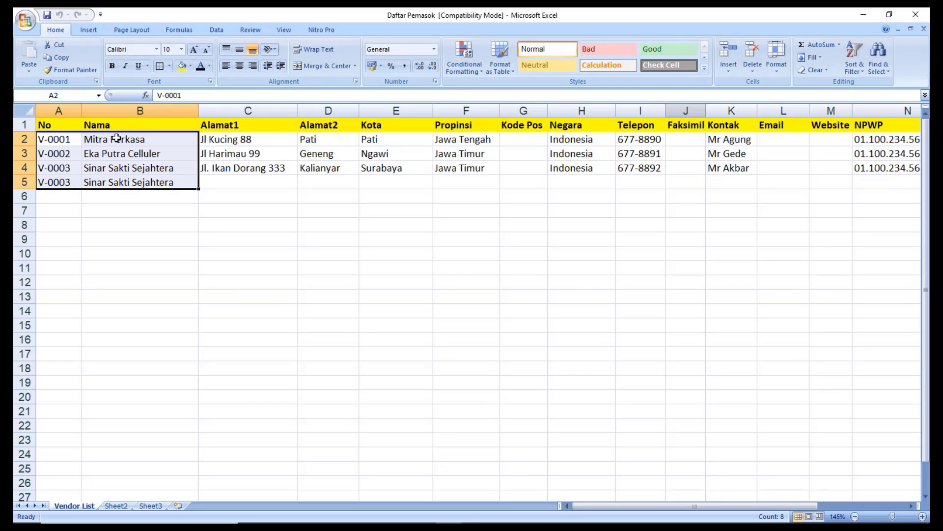
pyautogui.click(236, 141)
pyautogui.moveTo(236, 141); pyautogui.dragTo(311, 139)
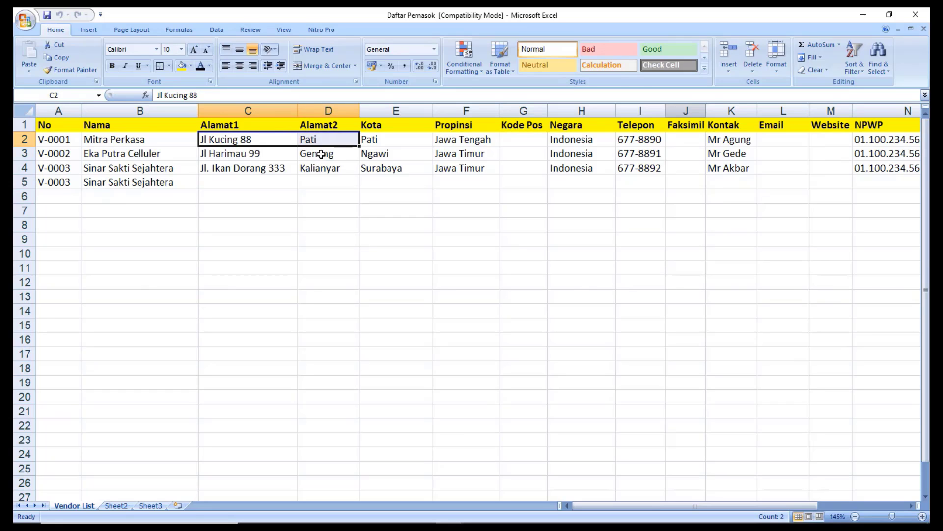
pyautogui.press('Right')
pyautogui.press('Right')
pyautogui.press('Right')
pyautogui.press('Right')
pyautogui.press('Right')
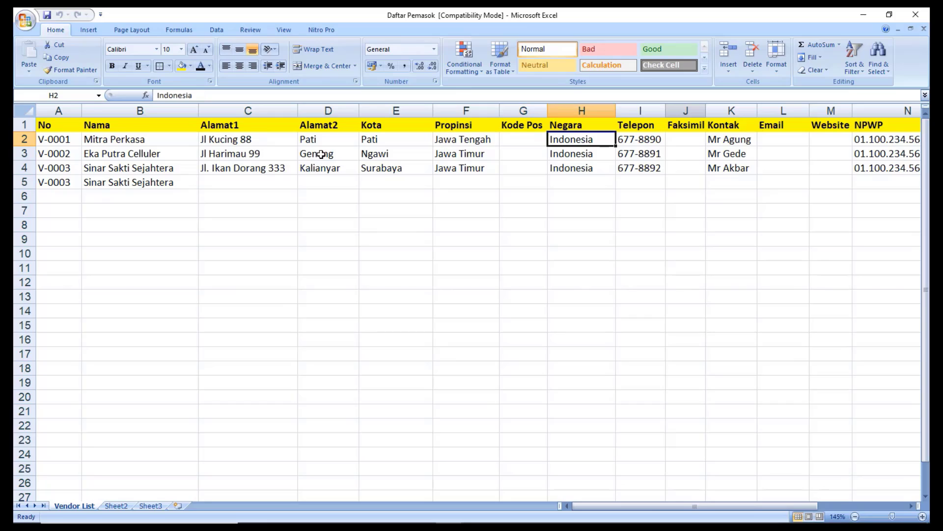
pyautogui.press('Right')
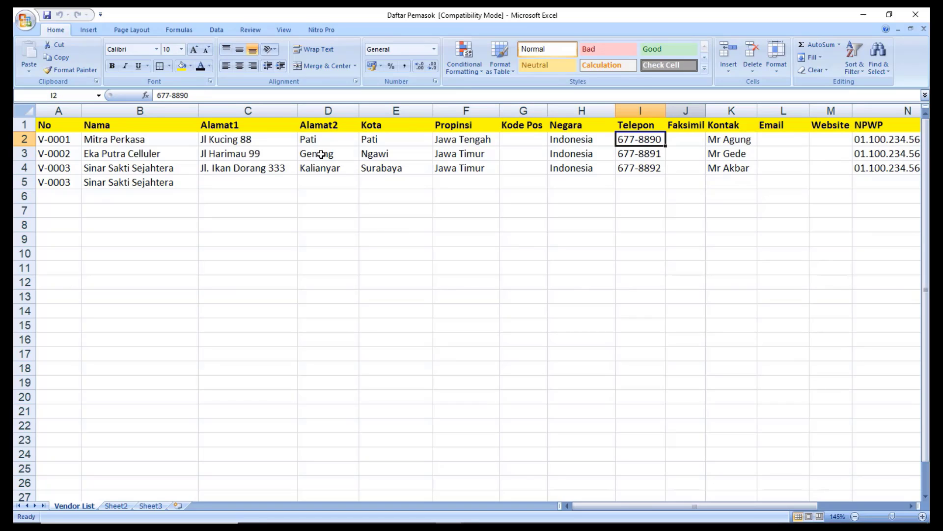
pyautogui.press('Right')
pyautogui.press('Right')
pyautogui.press('Right')
pyautogui.press('Right')
pyautogui.press('Right')
pyautogui.press('Right')
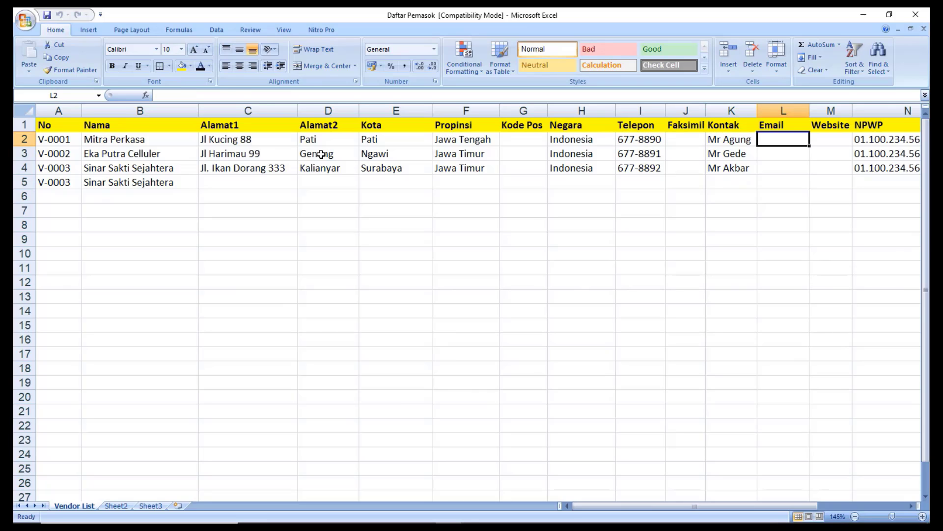
pyautogui.press('Right')
pyautogui.press('Right')
pyautogui.press('Right')
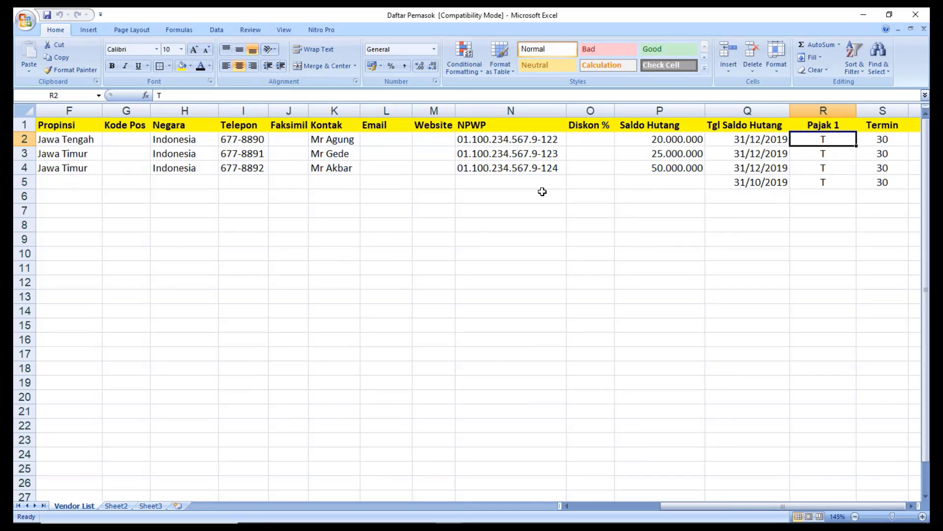
# Check the vendors' Saldo Hutang balances and their balance dates.
pyautogui.moveTo(671, 143); pyautogui.dragTo(672, 170)
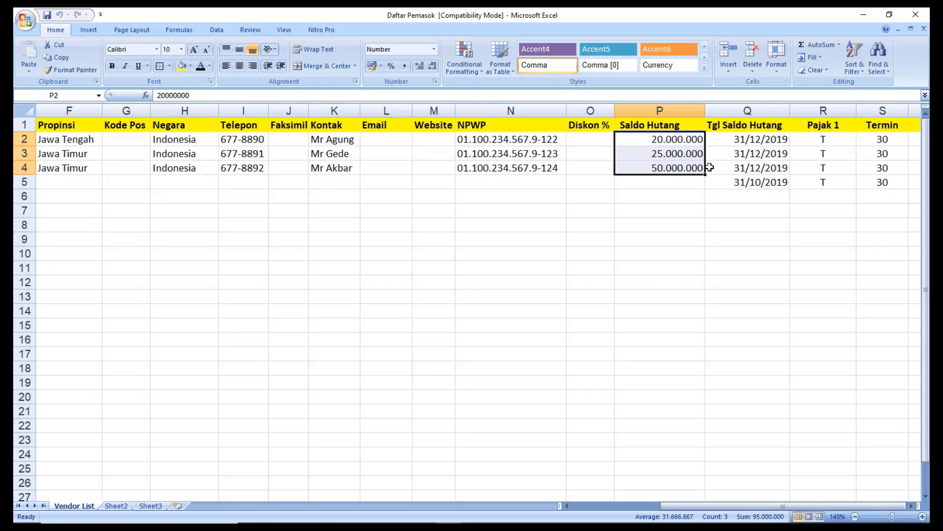
pyautogui.click(745, 144)
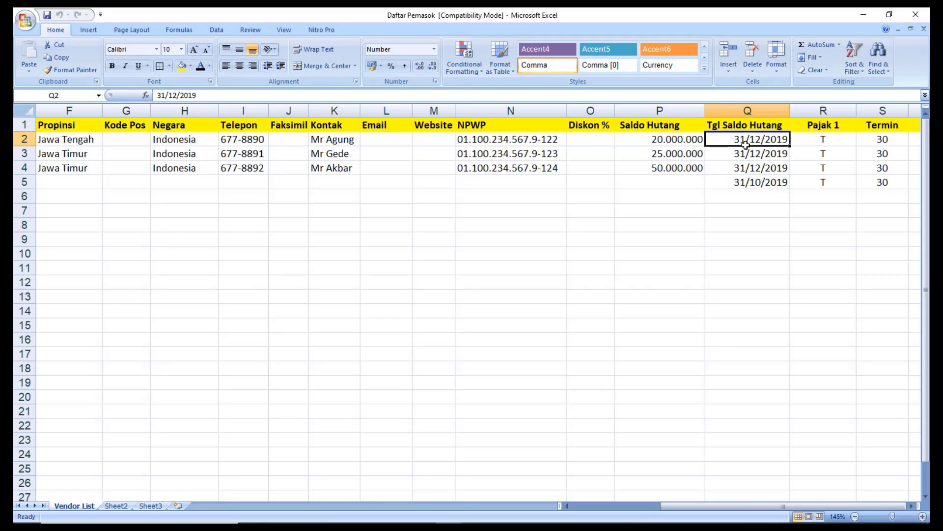
pyautogui.moveTo(745, 144); pyautogui.dragTo(745, 180)
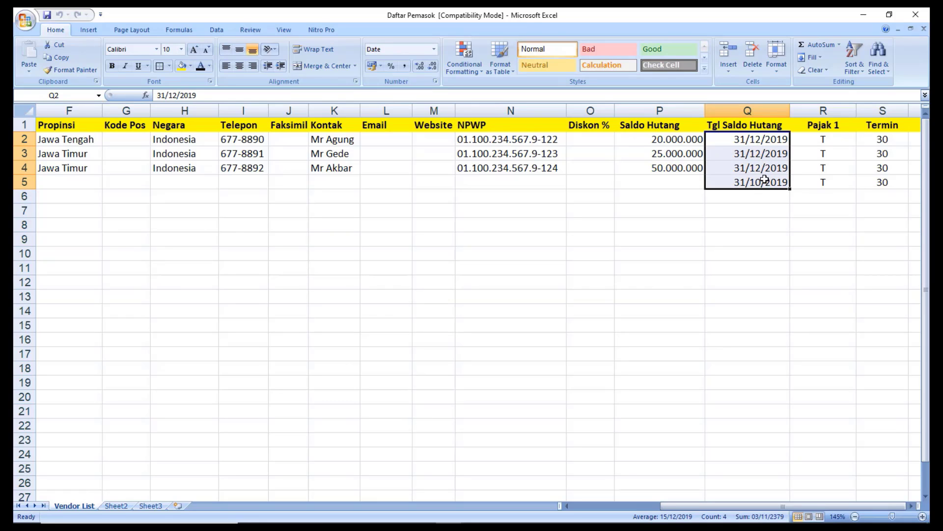
pyautogui.press('Right')
pyautogui.press('Right')
pyautogui.press('Right')
pyautogui.press('Right')
pyautogui.press('Right')
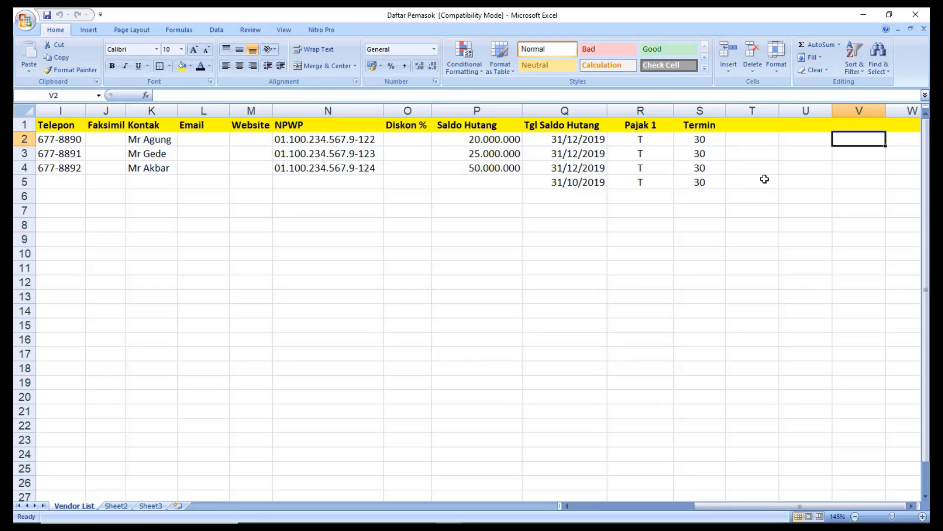
# Insert a NO Nota column before Pajak 1 and enter 123456 in R2.
pyautogui.click(659, 109)
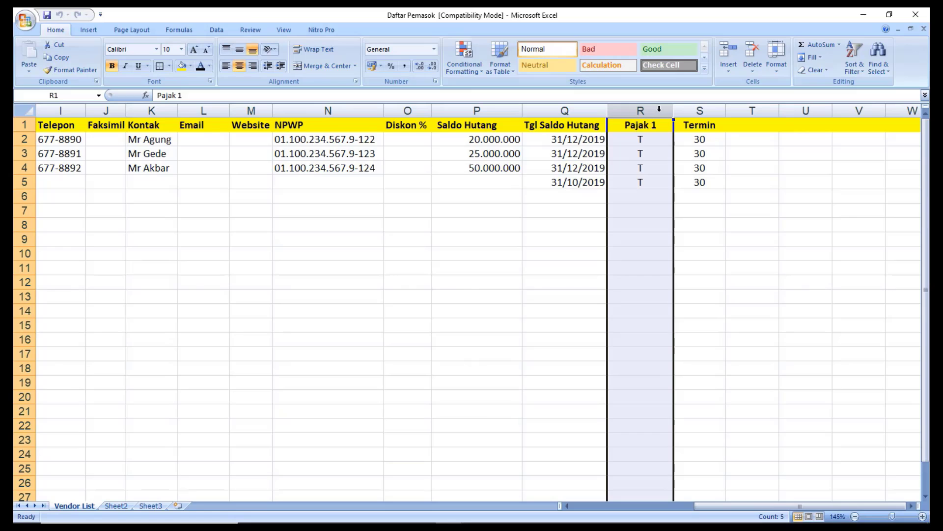
pyautogui.rightClick(659, 109)
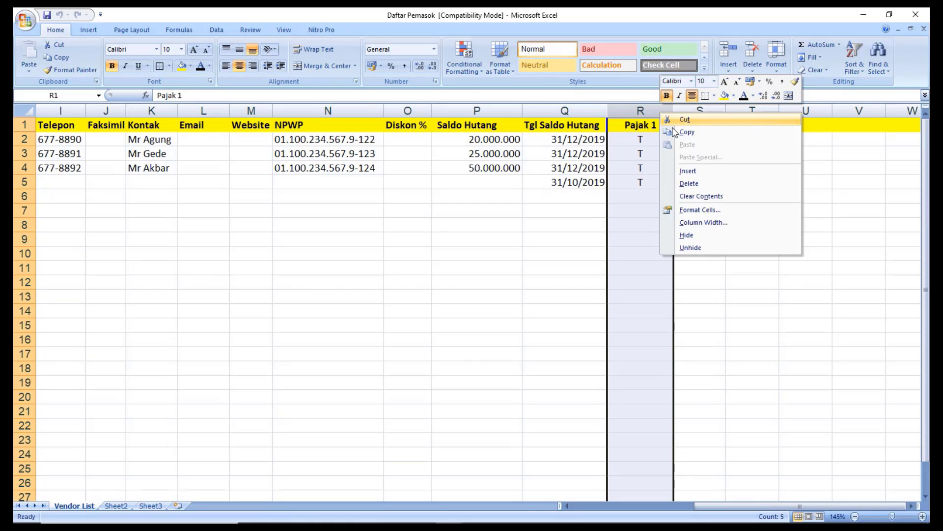
pyautogui.click(691, 172)
pyautogui.click(648, 127)
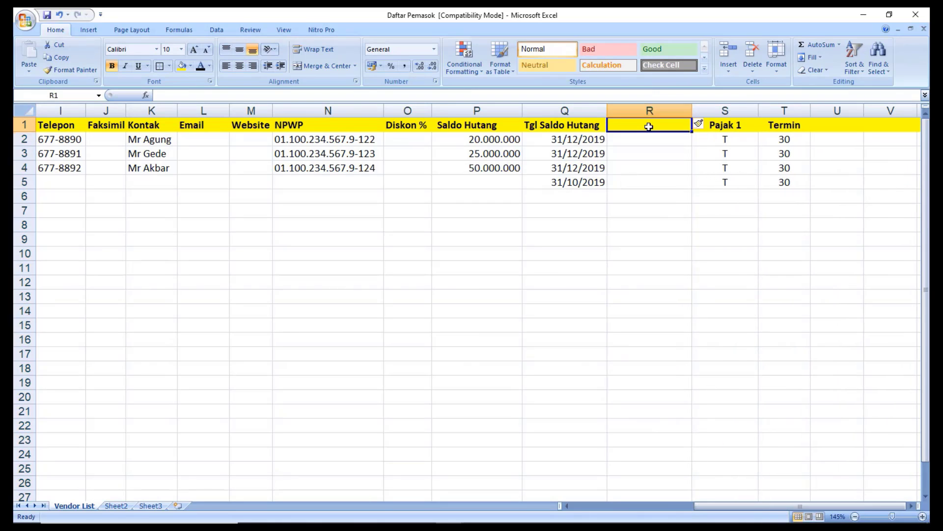
pyautogui.write('NO Nota')
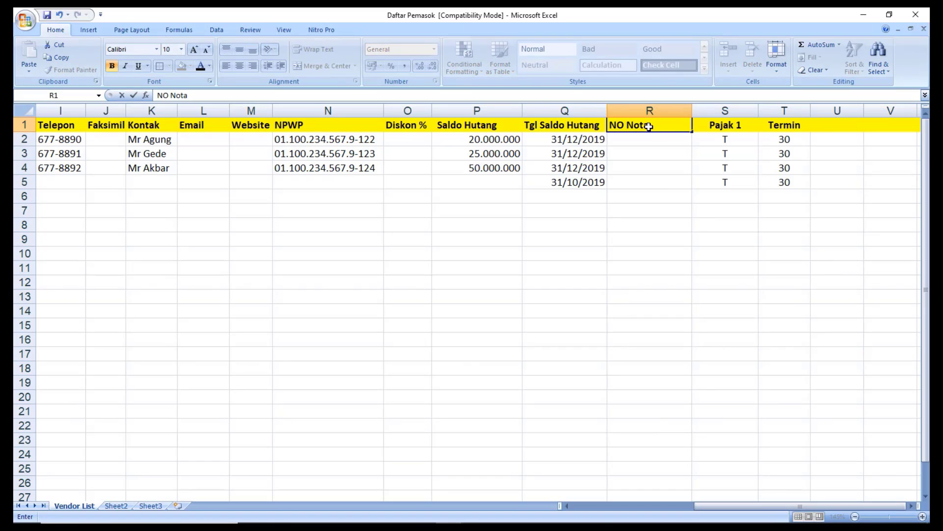
pyautogui.press('Return')
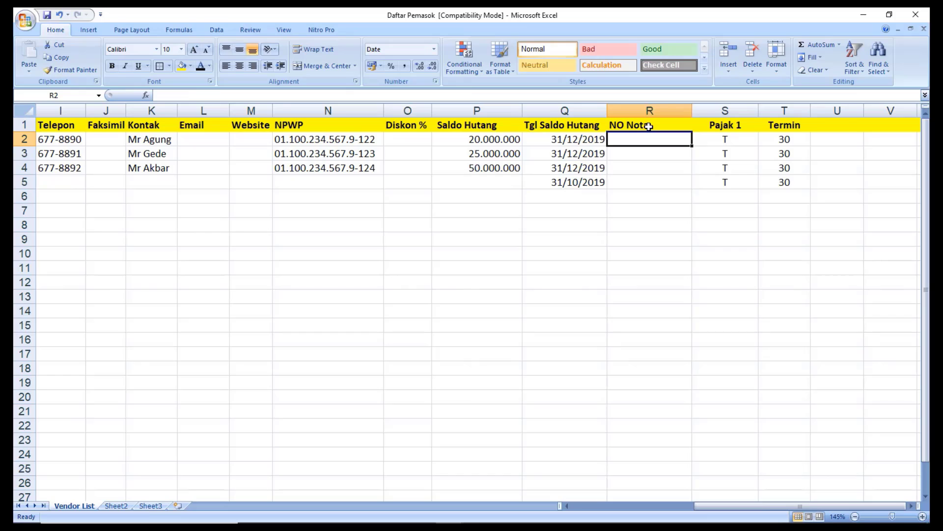
pyautogui.write('123456')
pyautogui.press('Return')
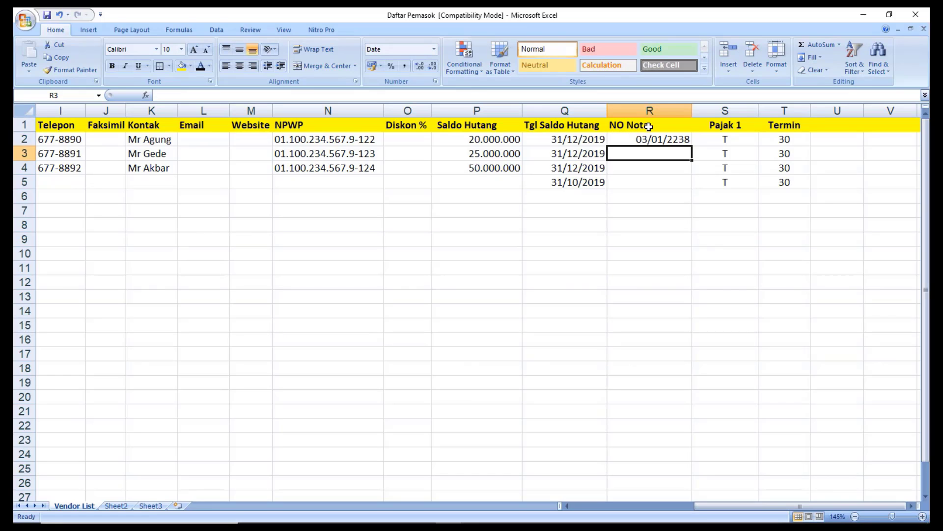
pyautogui.press('Up')
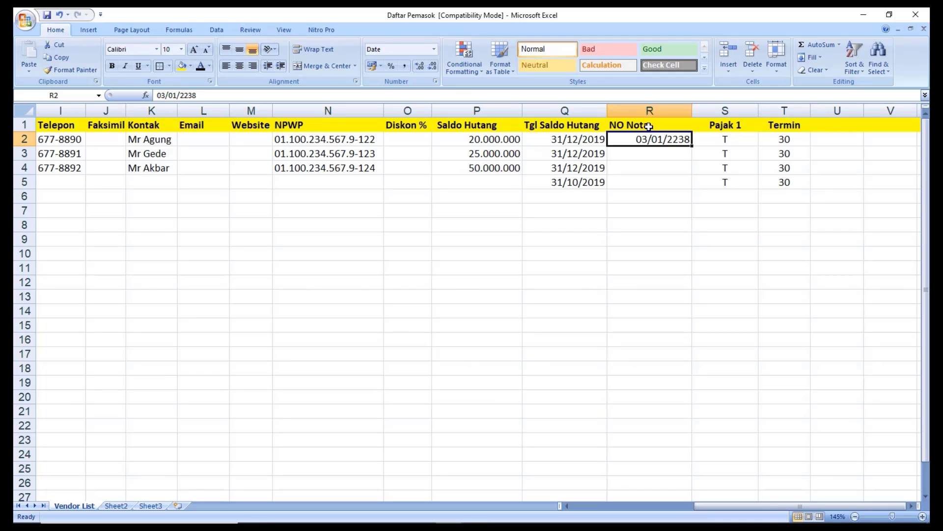
# Clear R2 and enter invoice numbers for the first three vendors in R2:R4.
pyautogui.press('Delete')
pyautogui.press('Down')
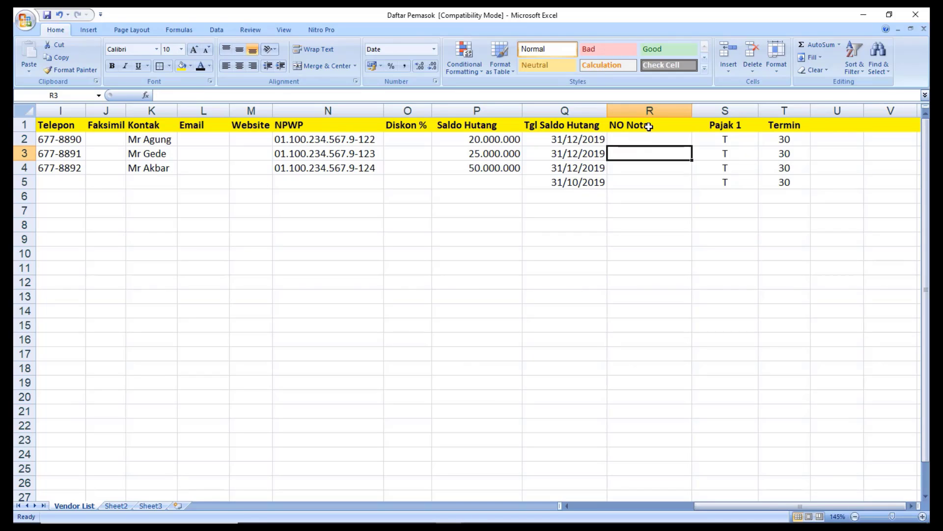
pyautogui.press('Up')
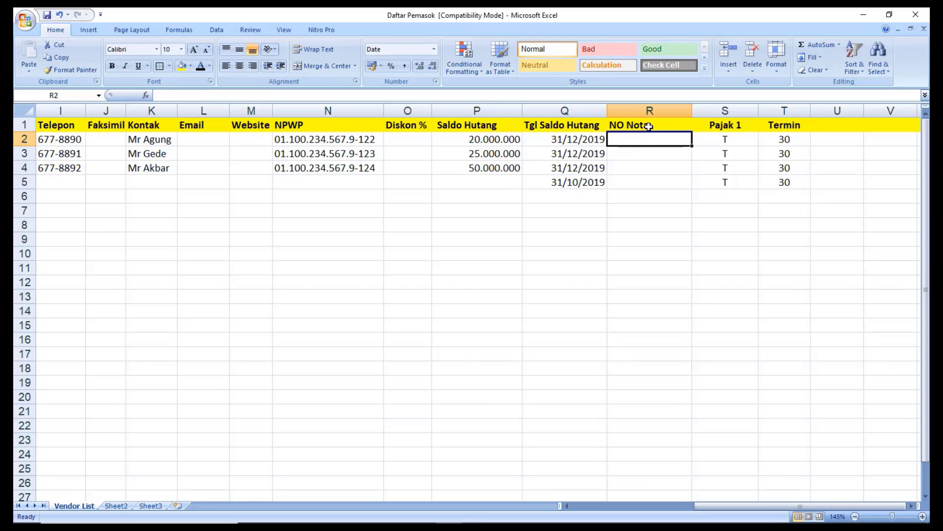
pyautogui.write('A')
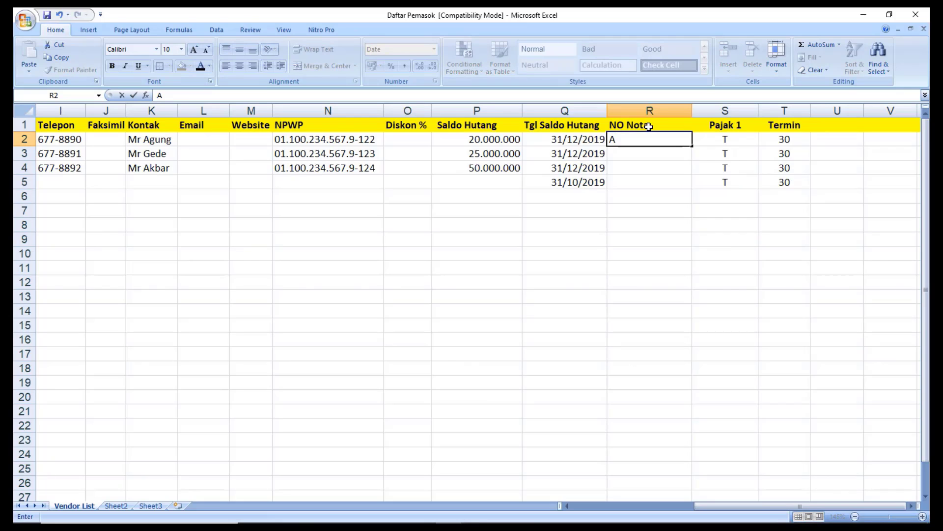
pyautogui.press('BackSpace')
pyautogui.write('A-11111')
pyautogui.press('Return')
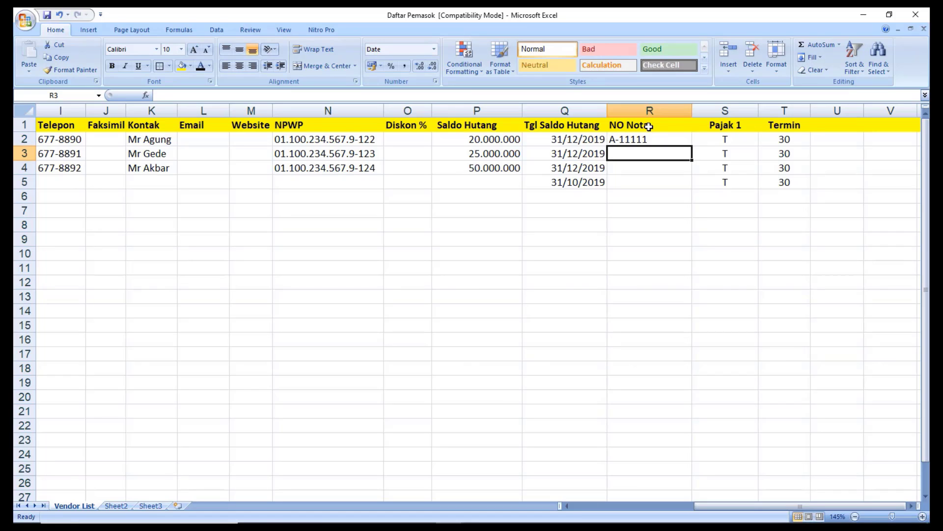
pyautogui.write('2019')
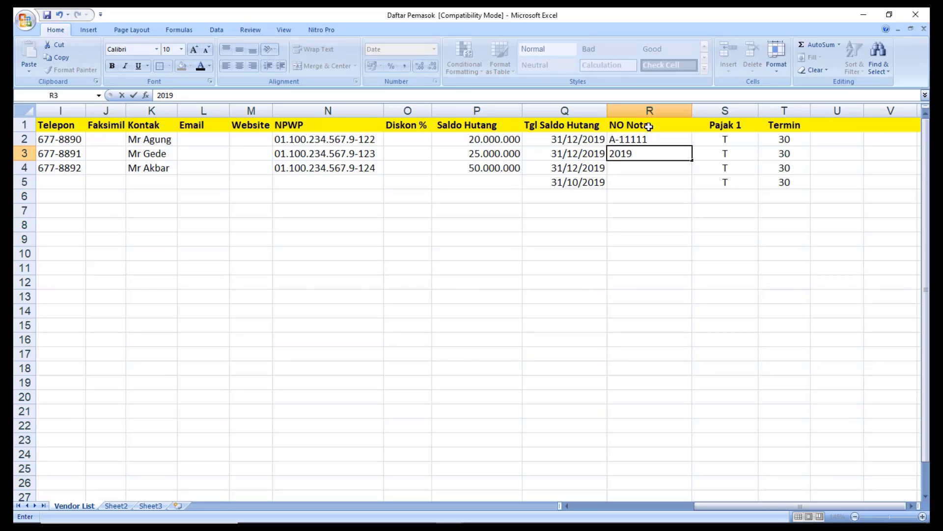
pyautogui.write('-Ai8765')
pyautogui.press('Return')
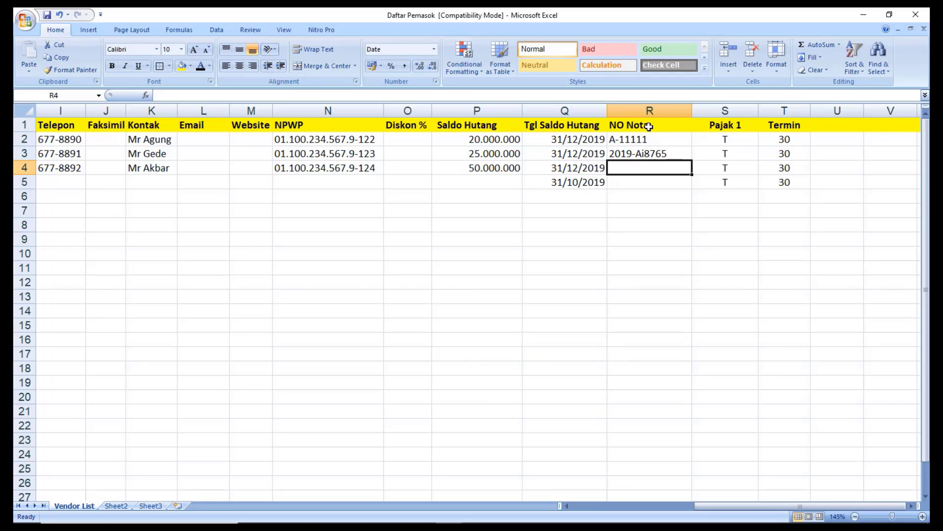
pyautogui.write('12')
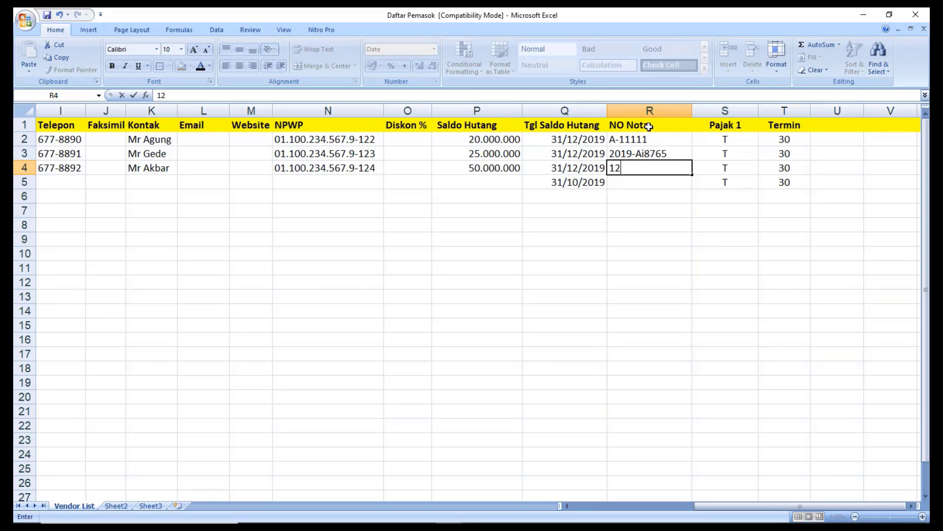
pyautogui.write('2019-02345')
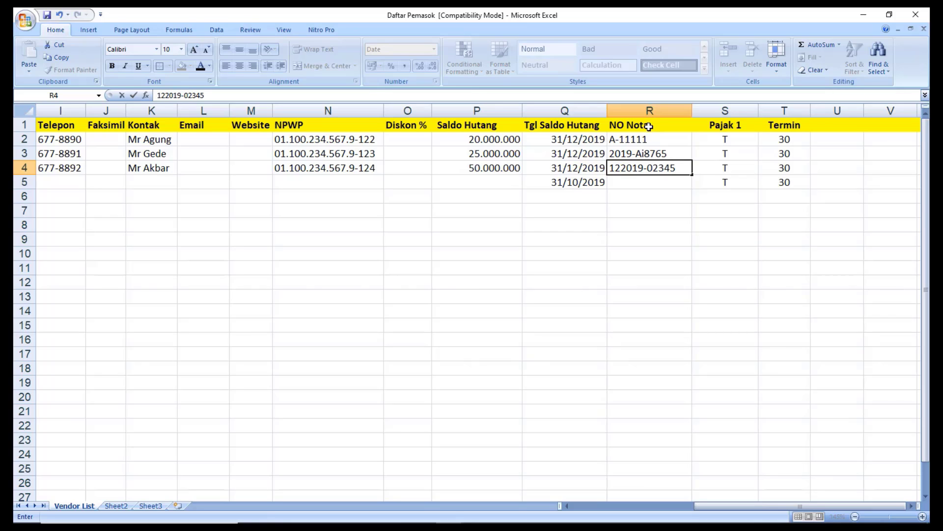
pyautogui.press('Return')
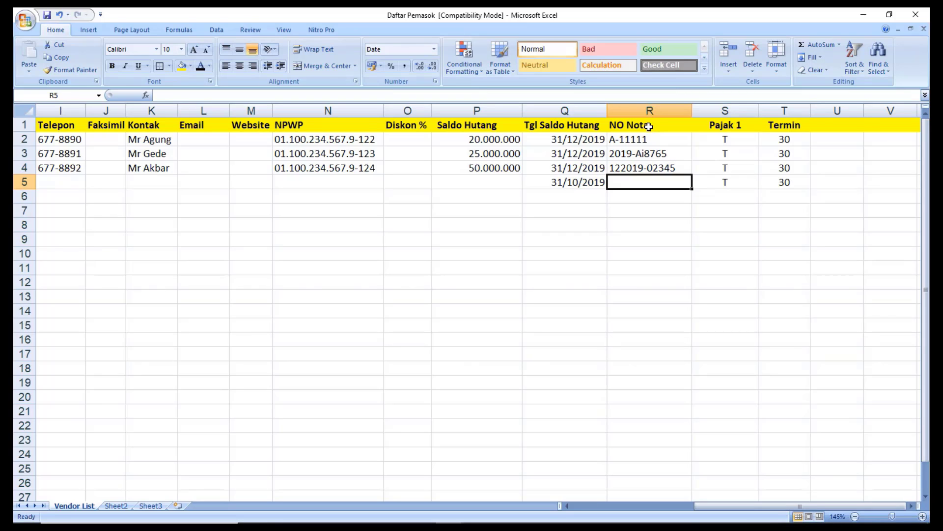
# Copy R4's invoice number into R5 and change its last two digits to 78.
pyautogui.press('Up')
pyautogui.hotkey('ctrl', 'c')
pyautogui.press('Down')
pyautogui.hotkey('ctrl', 'v')
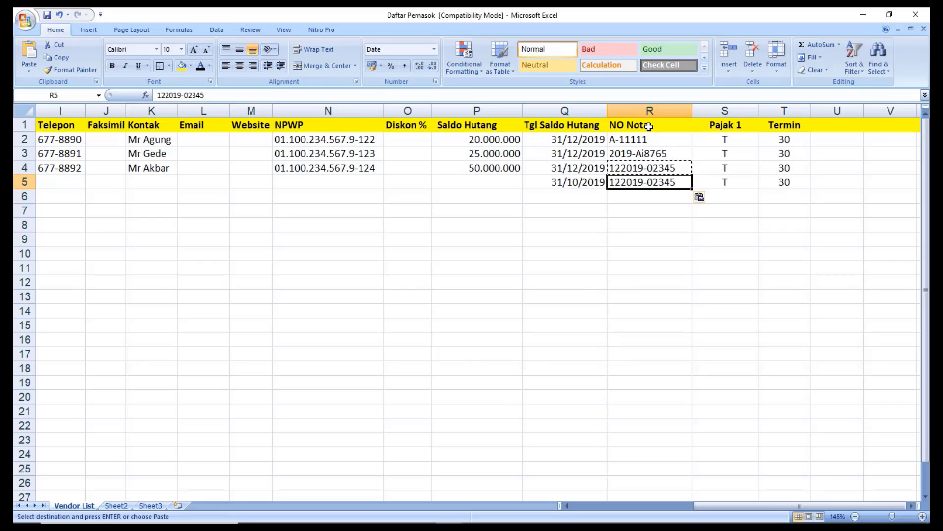
pyautogui.press('Up')
pyautogui.press('Down')
pyautogui.doubleClick(679, 182)
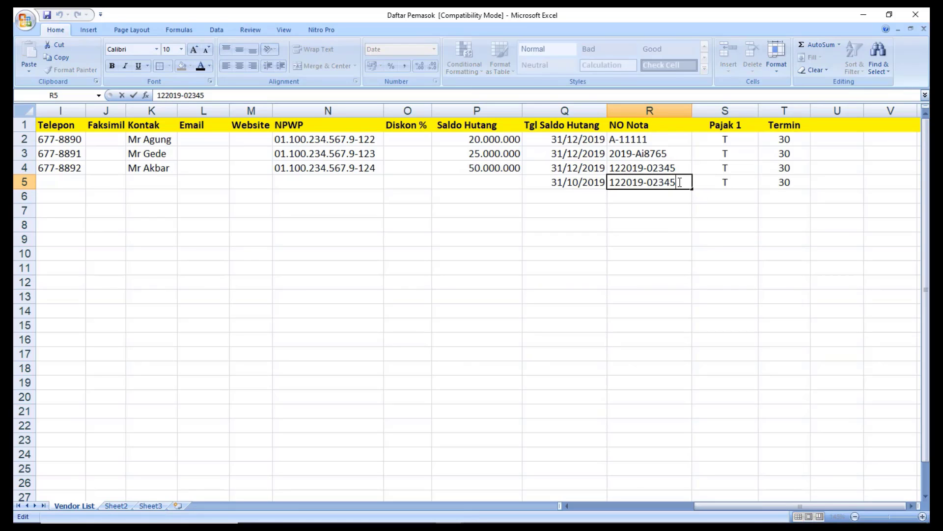
pyautogui.press('BackSpace')
pyautogui.press('BackSpace')
pyautogui.write('78')
pyautogui.click(675, 198)
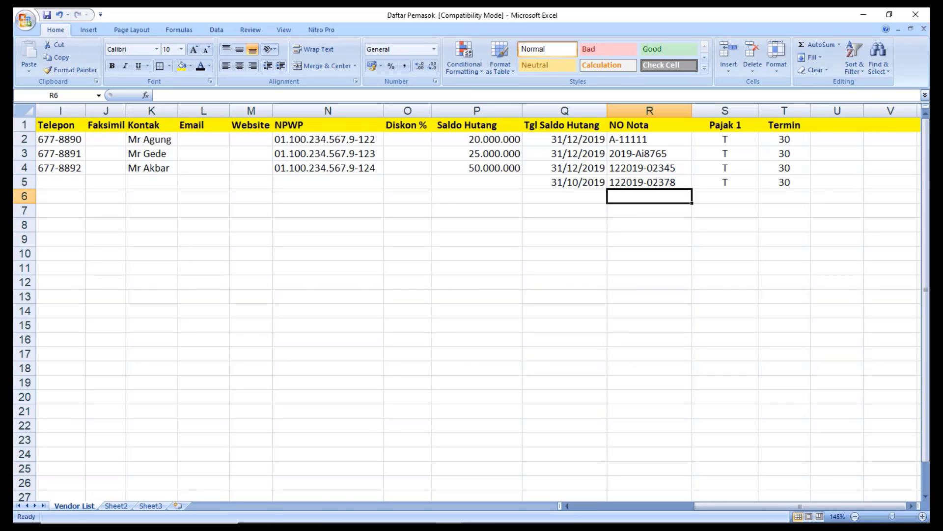
# Open the Item Handphone workbook from File Explorer.
pyautogui.click(344, 512)
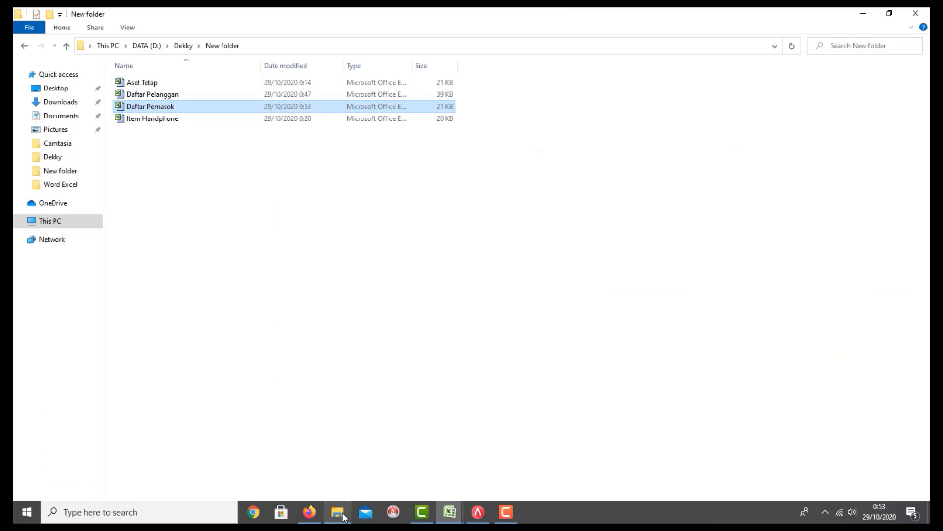
pyautogui.click(170, 120)
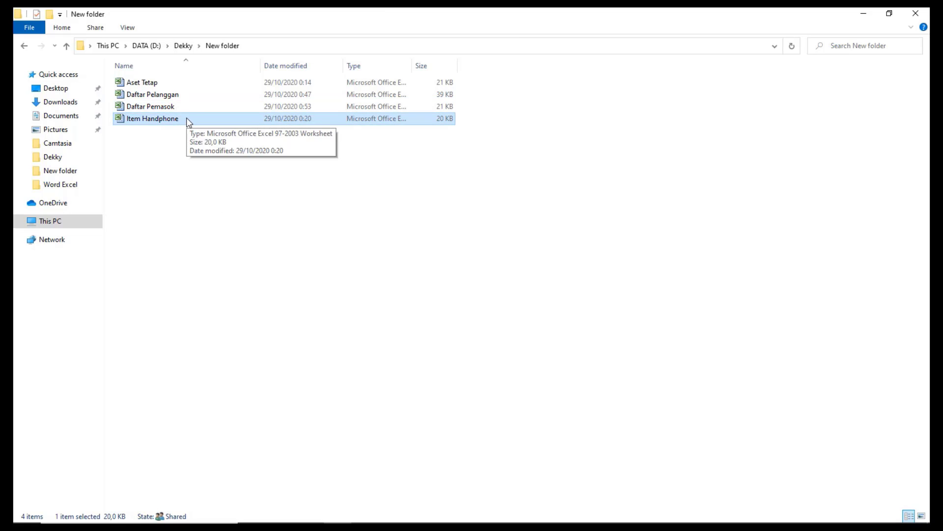
pyautogui.doubleClick(188, 122)
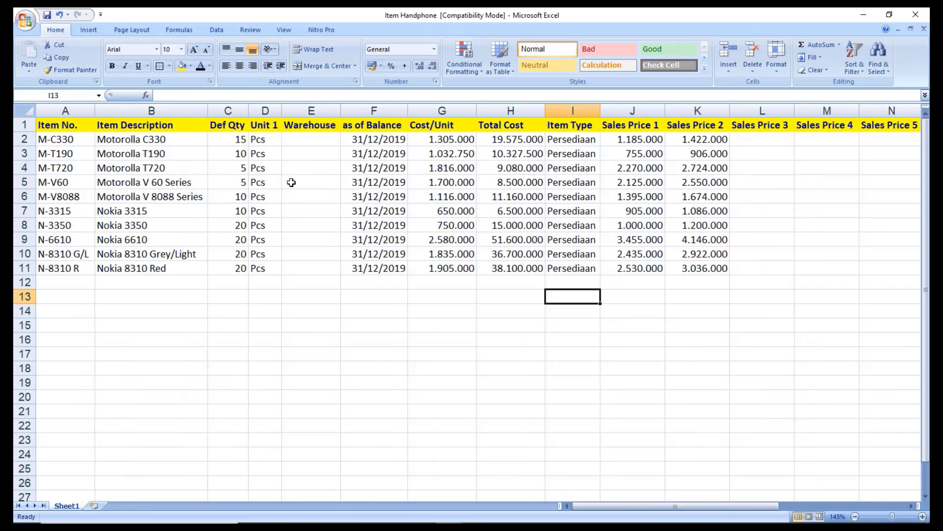
# Review the first item's description, Def Qty 15, unit Pcs, balance date, cost and total cost.
pyautogui.click(293, 182)
pyautogui.press('Left')
pyautogui.press('Left')
pyautogui.press('Left')
pyautogui.press('Left')
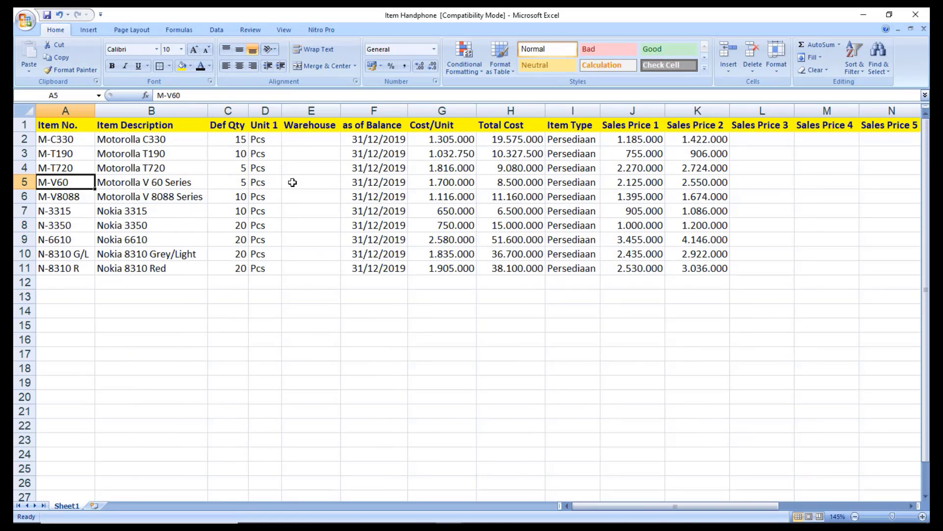
pyautogui.press('Up')
pyautogui.press('Up')
pyautogui.press('Up')
pyautogui.press('Up')
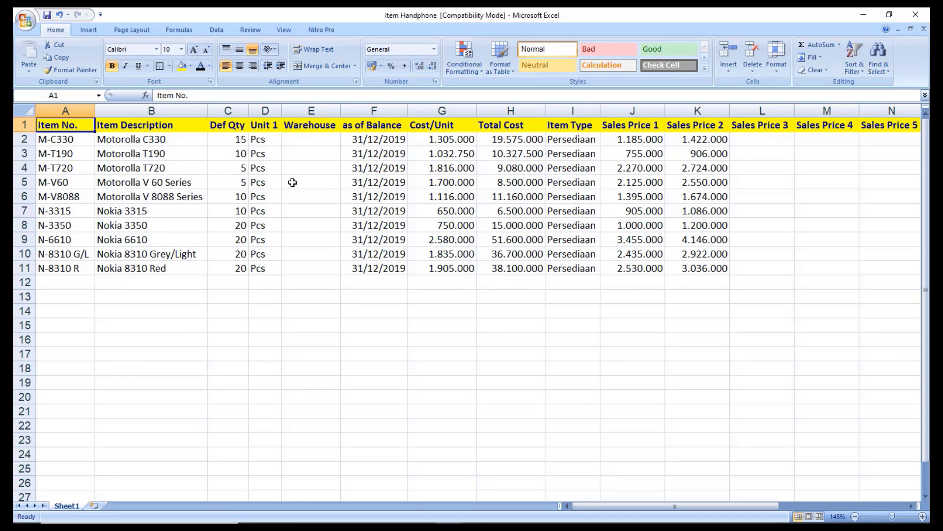
pyautogui.press('Right')
pyautogui.press('Down')
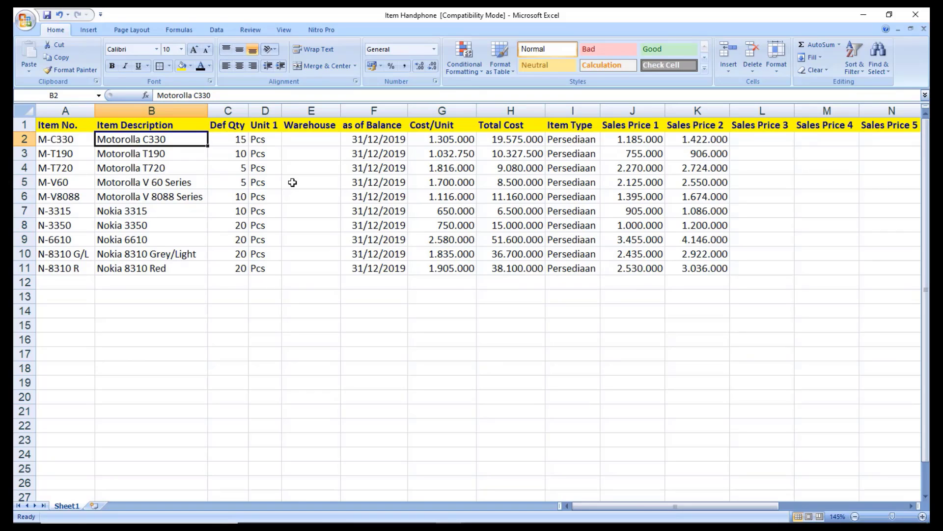
pyautogui.press('Right')
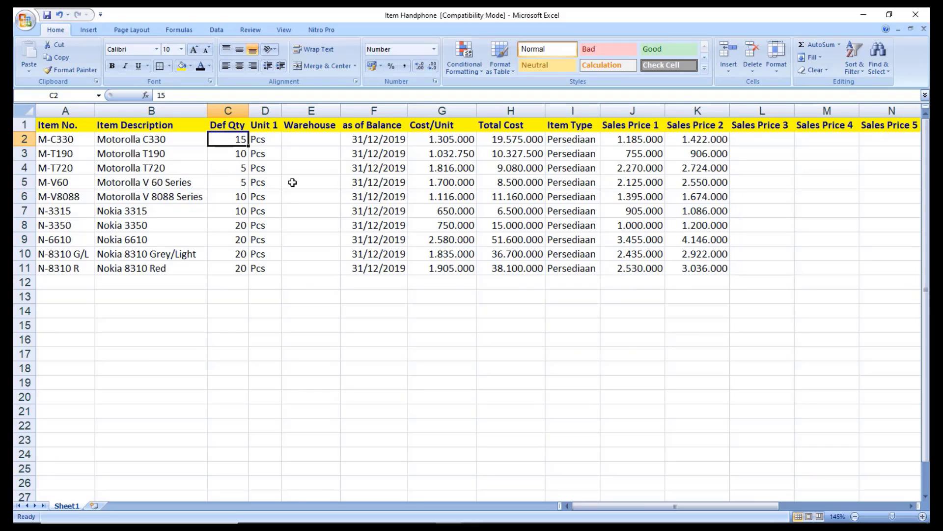
pyautogui.press('Right')
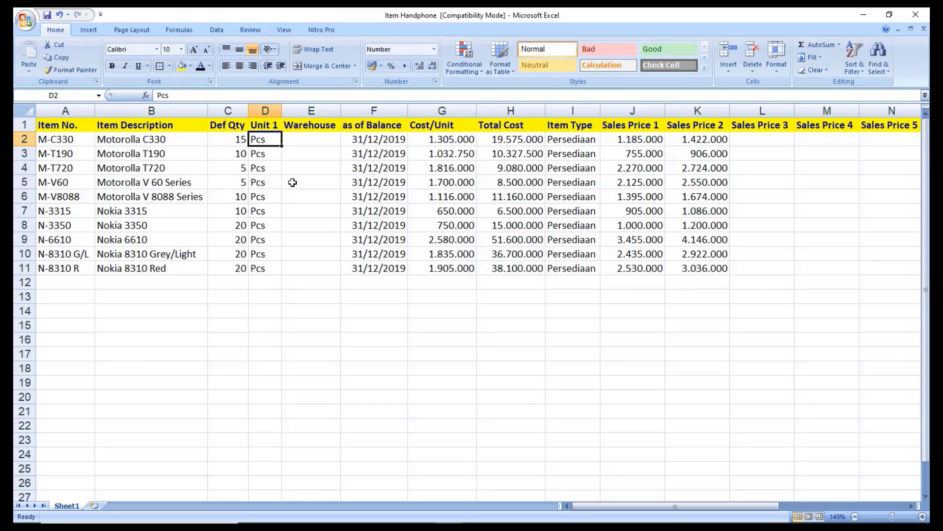
pyautogui.press('Right')
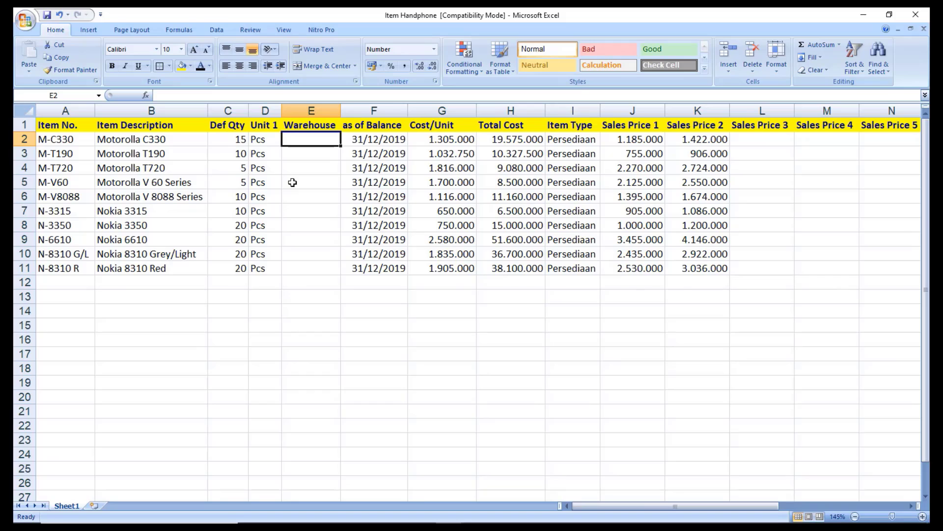
pyautogui.press('Right')
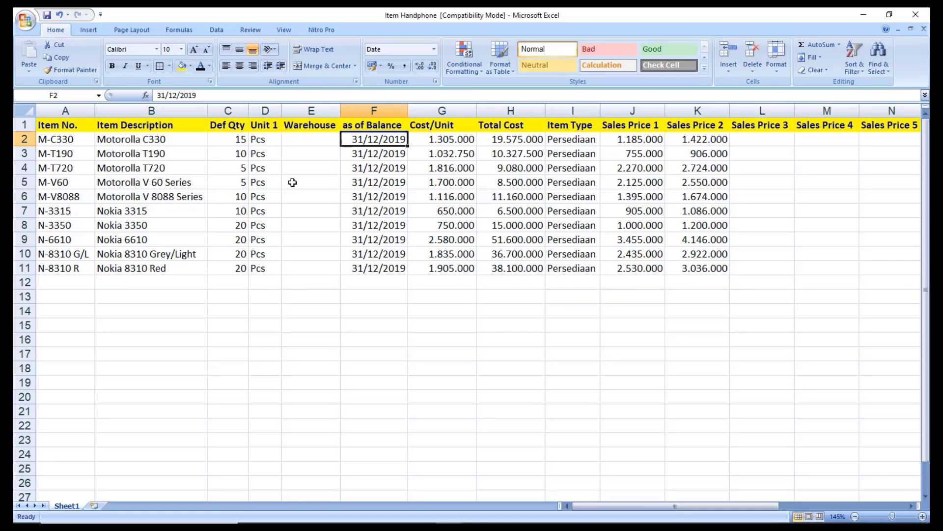
pyautogui.press('Right')
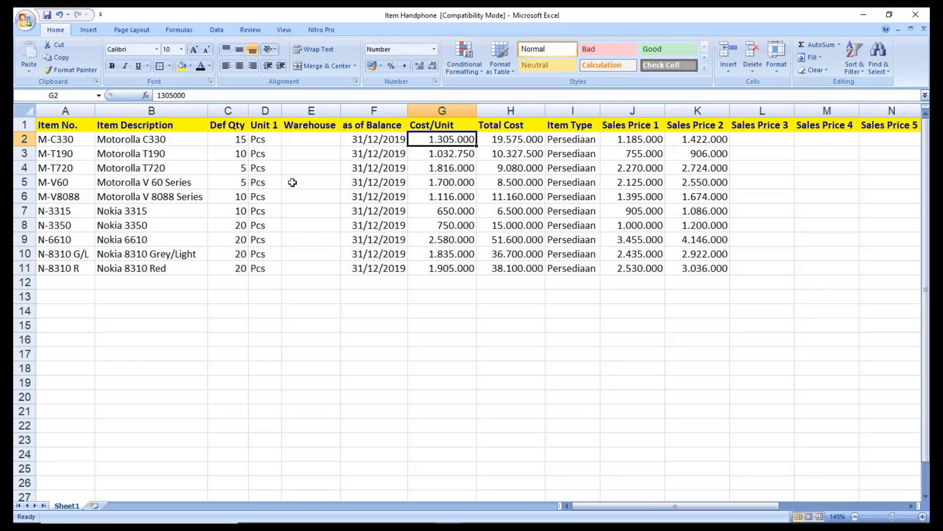
pyautogui.press('Right')
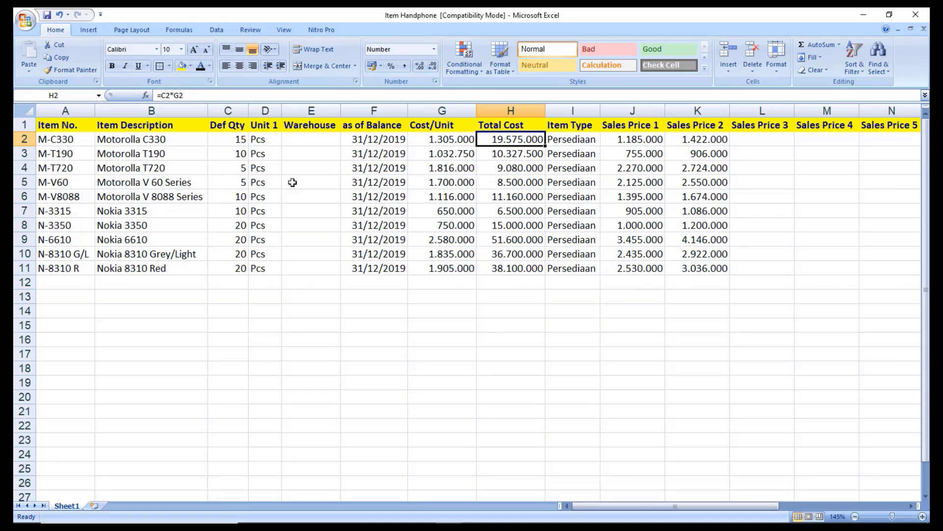
# Check Item Type Persediaan, Sales Price 1 and the =J2*120/100 Sales Price 2 formula.
pyautogui.press('Left')
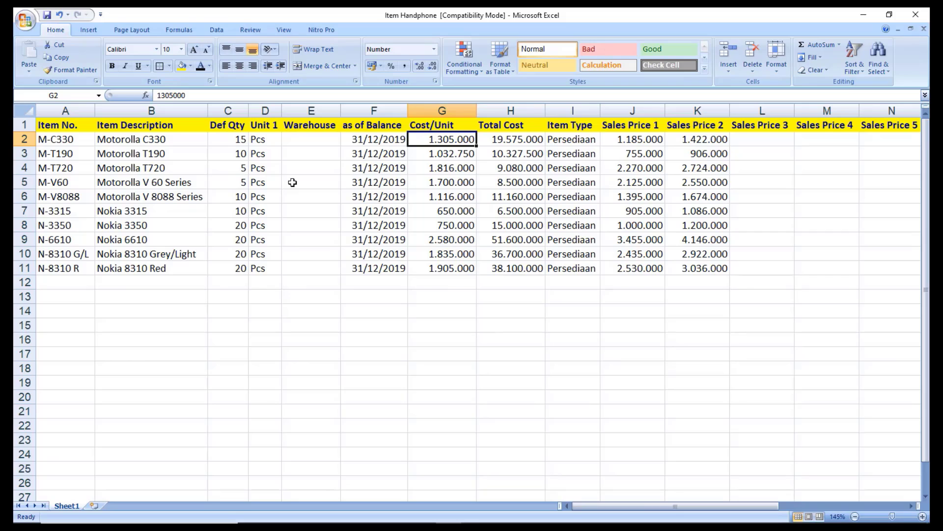
pyautogui.press('Left')
pyautogui.press('Left')
pyautogui.press('Left')
pyautogui.press('Left')
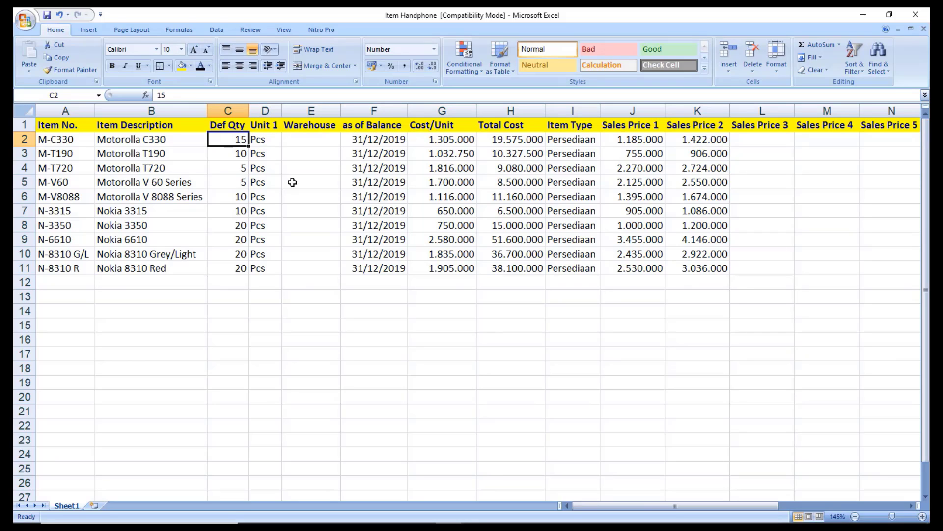
pyautogui.press('Right')
pyautogui.press('Right')
pyautogui.press('Right')
pyautogui.press('Right')
pyautogui.press('Right')
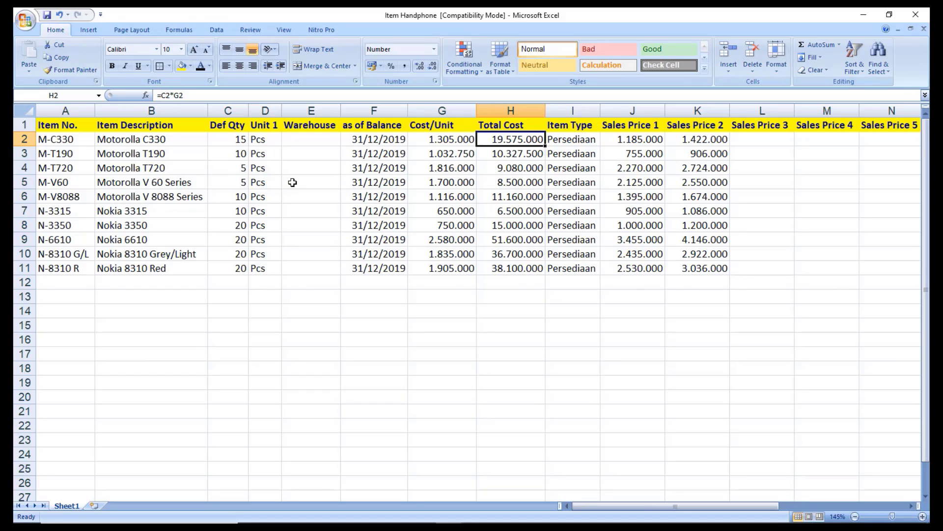
pyautogui.press('Right')
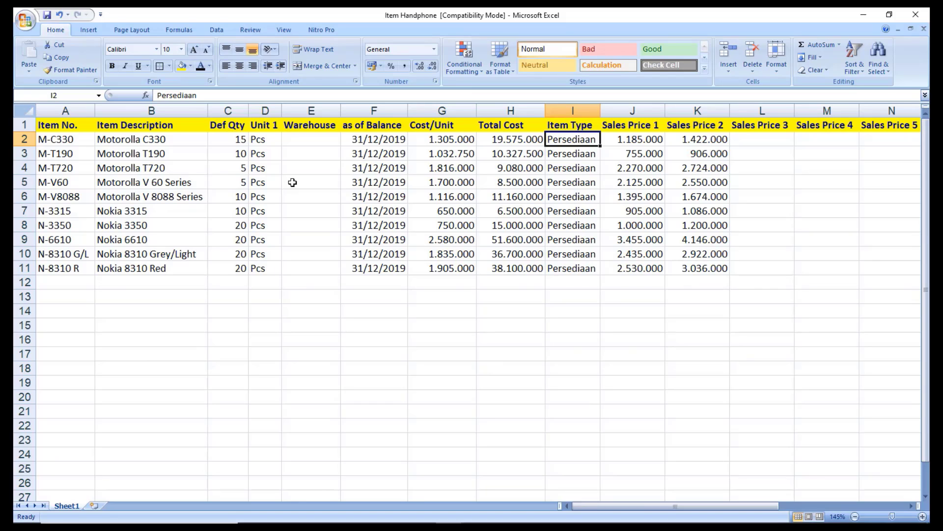
pyautogui.press('Right')
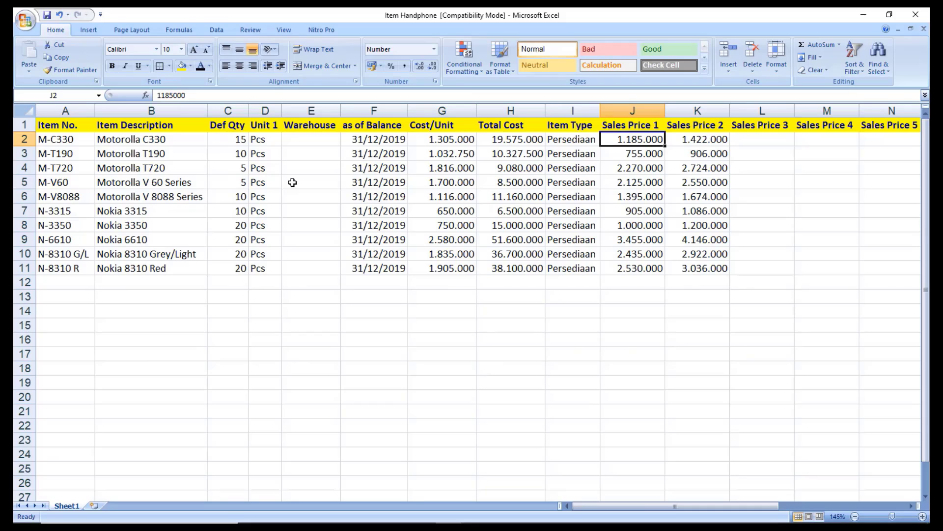
pyautogui.press('Right')
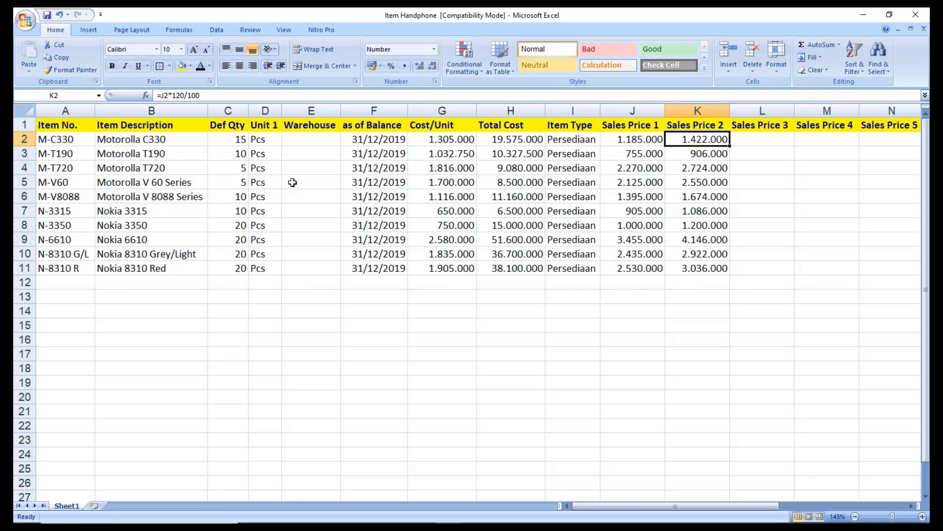
pyautogui.press('Right')
pyautogui.press('Right')
pyautogui.press('Right')
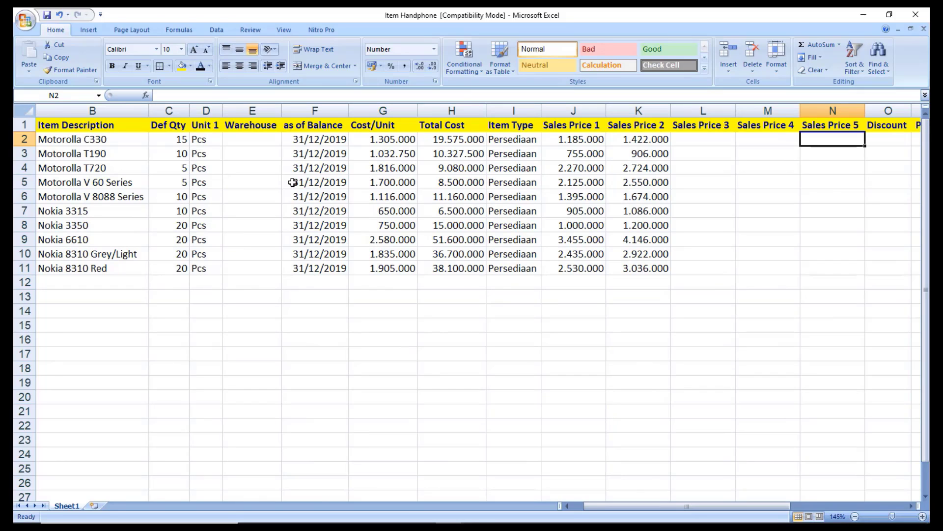
pyautogui.press('Up')
pyautogui.press('Left')
pyautogui.press('Left')
pyautogui.press('Left')
pyautogui.press('Left')
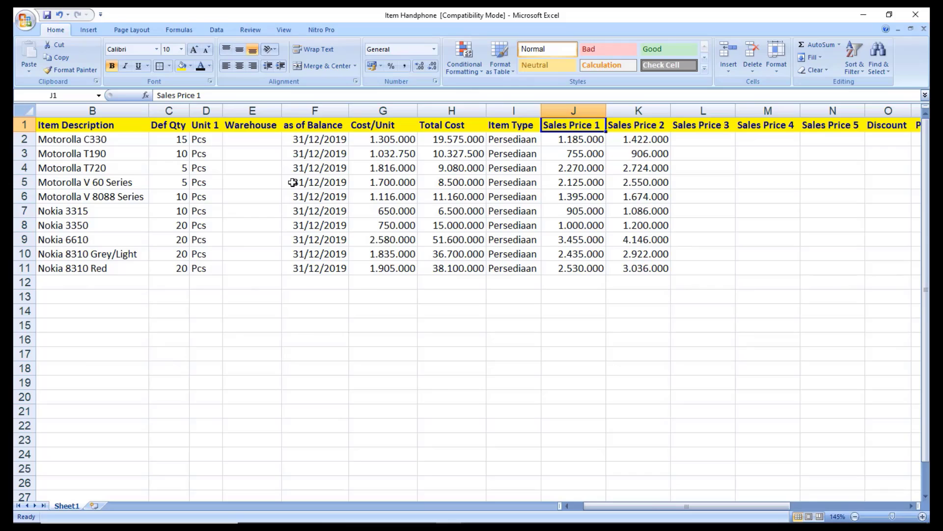
pyautogui.press('Down')
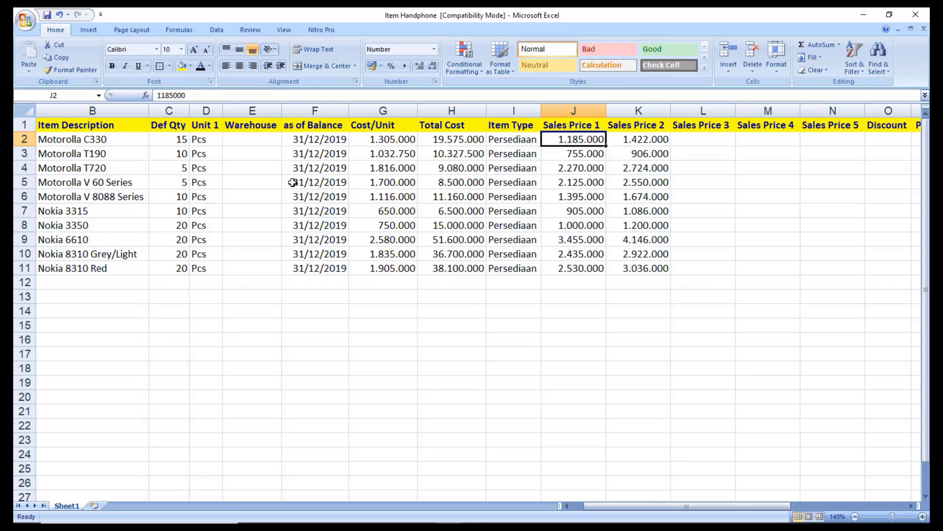
pyautogui.press('Right')
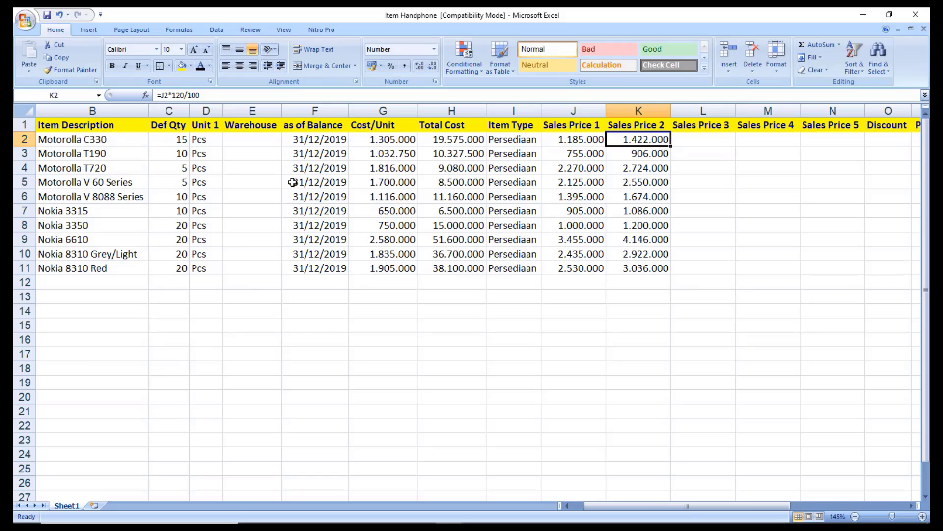
pyautogui.press('Right')
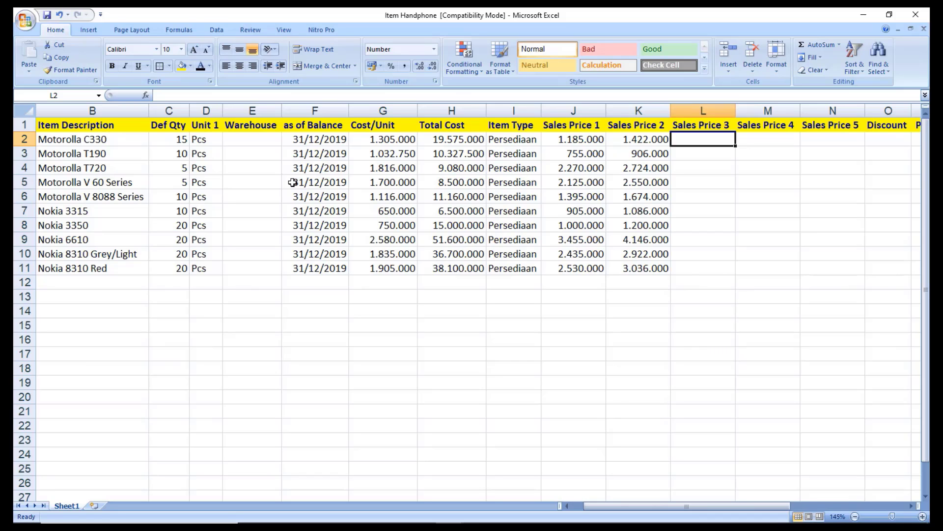
pyautogui.press('Right')
pyautogui.press('Right')
pyautogui.press('Right')
pyautogui.press('Right')
pyautogui.press('Right')
pyautogui.press('Right')
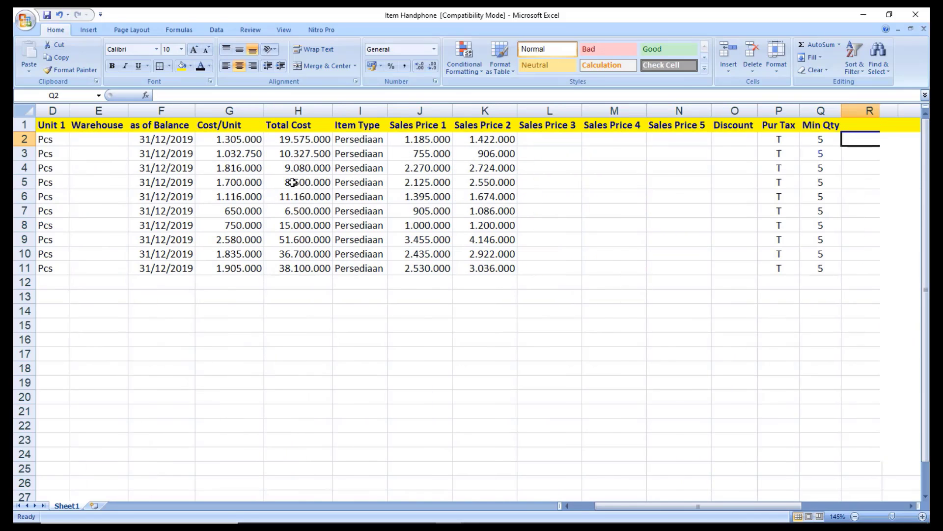
pyautogui.press('Left')
pyautogui.press('Left')
pyautogui.press('Left')
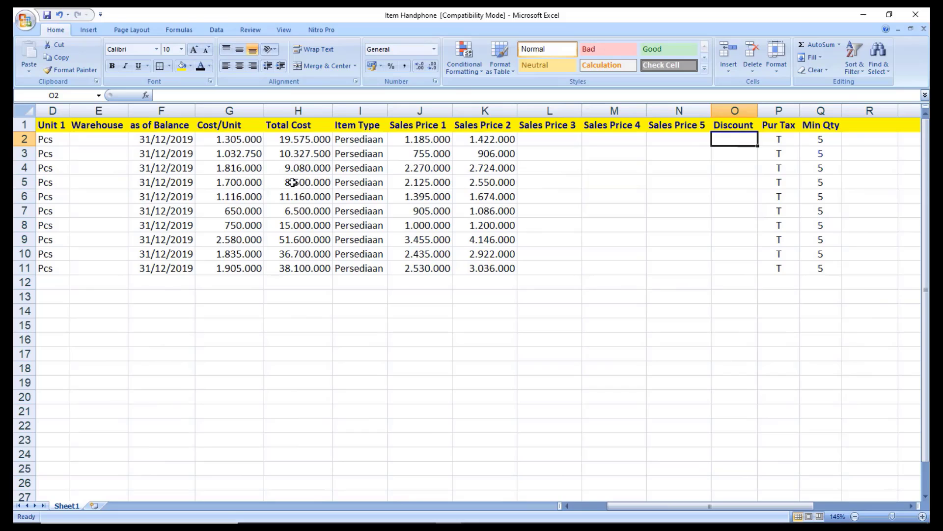
pyautogui.press('Right')
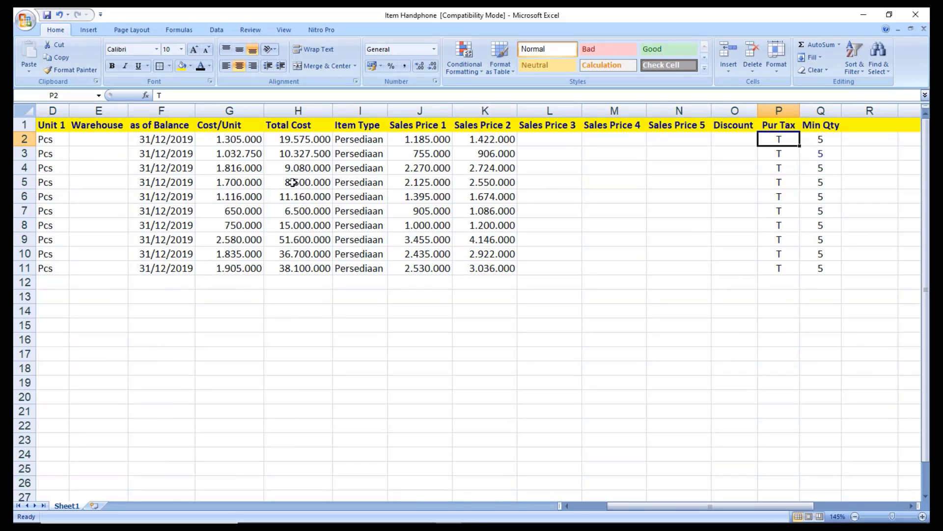
pyautogui.press('Up')
pyautogui.press('Right')
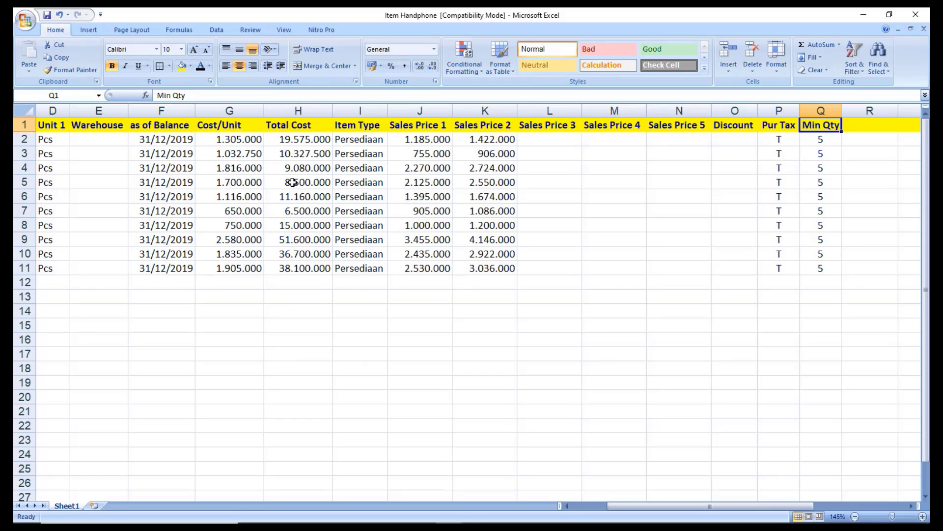
pyautogui.press('Down')
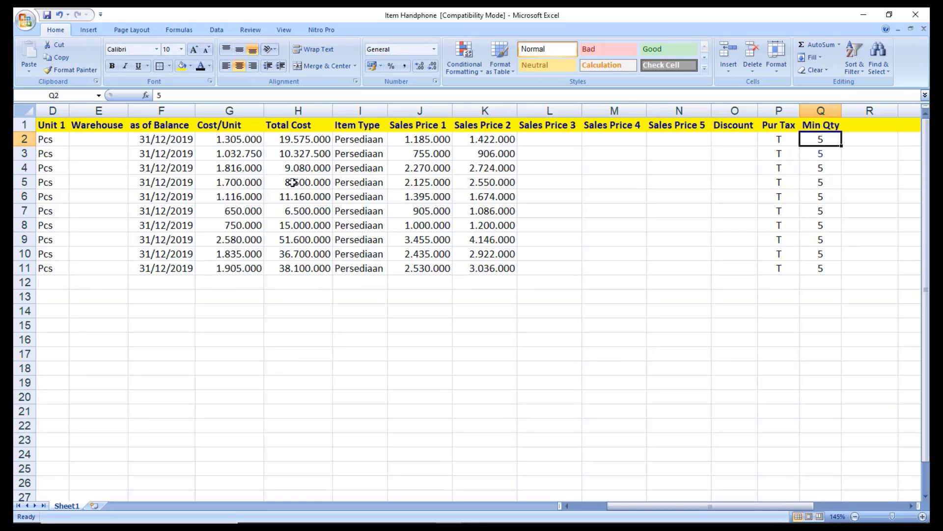
# Insert a Sal Tax column before Min Qty and enter T in Q2.
pyautogui.click(820, 111)
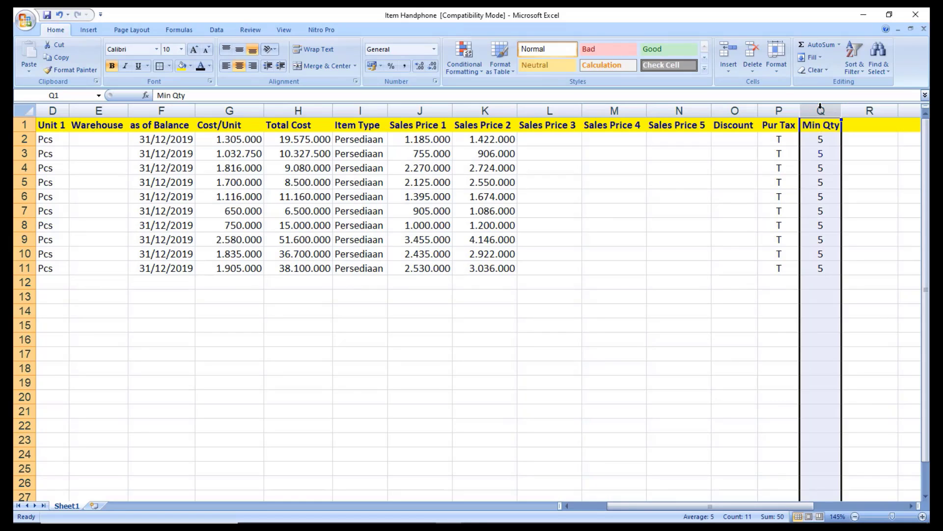
pyautogui.rightClick(821, 106)
pyautogui.click(824, 169)
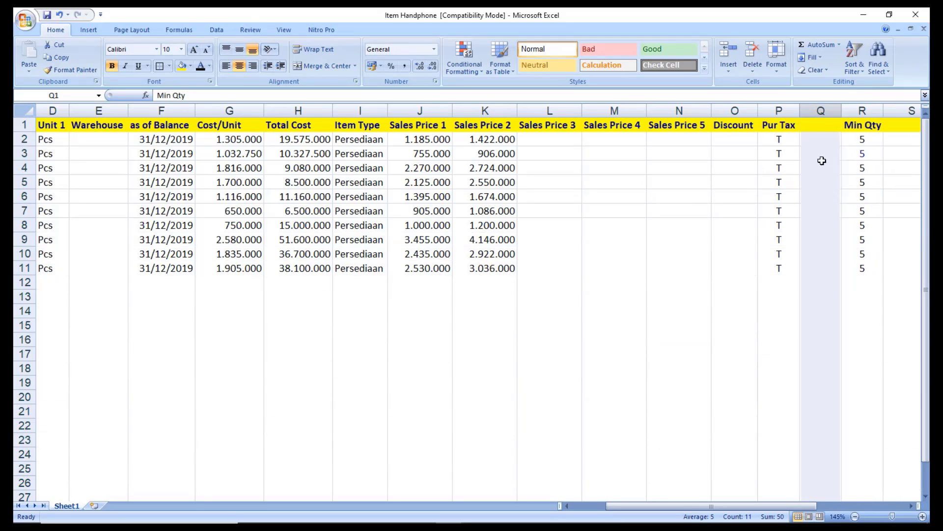
pyautogui.click(820, 126)
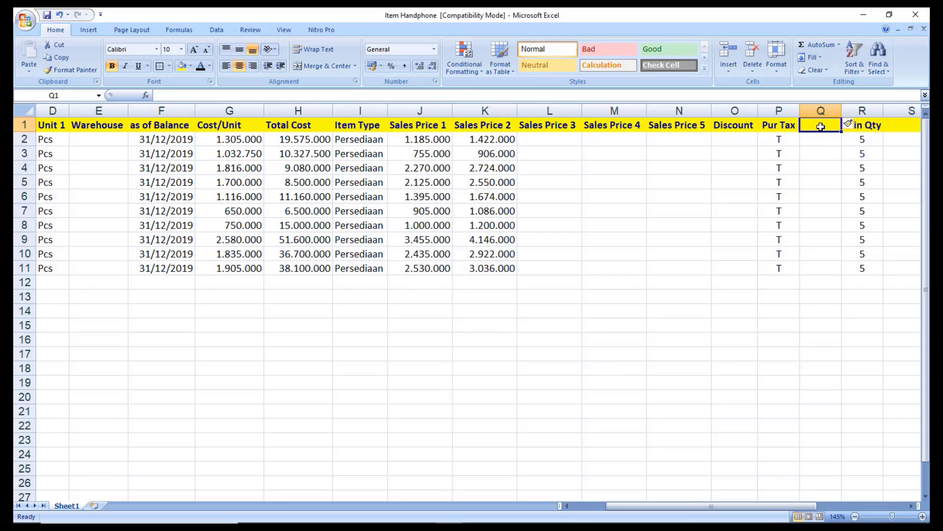
pyautogui.write('Sal')
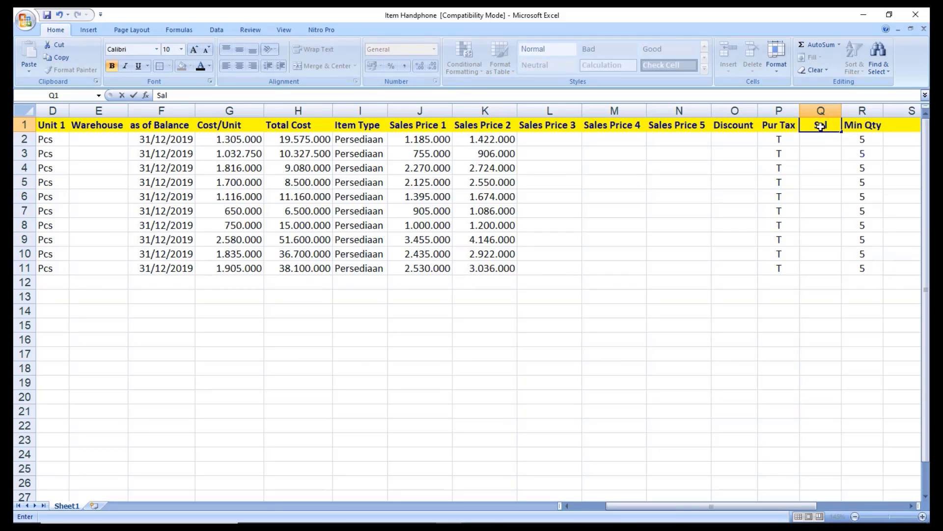
pyautogui.write(' Tax')
pyautogui.press('Return')
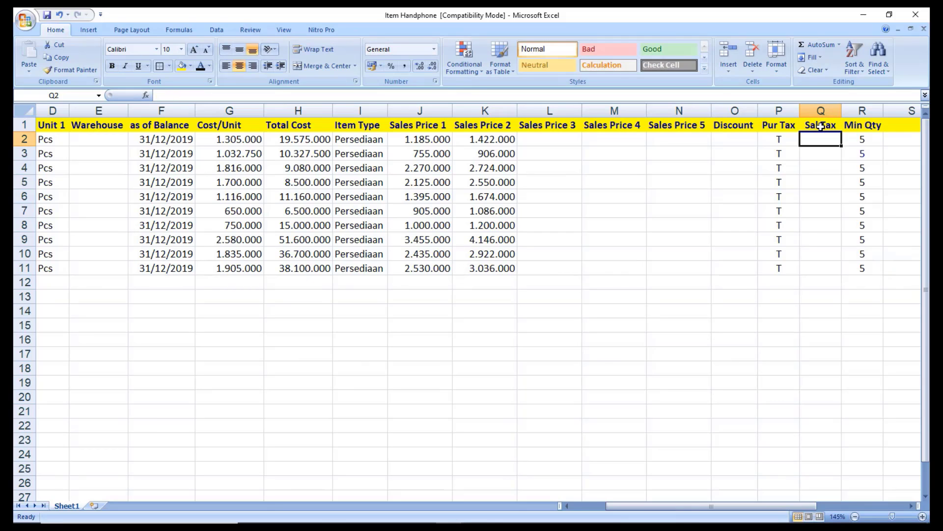
pyautogui.write('T')
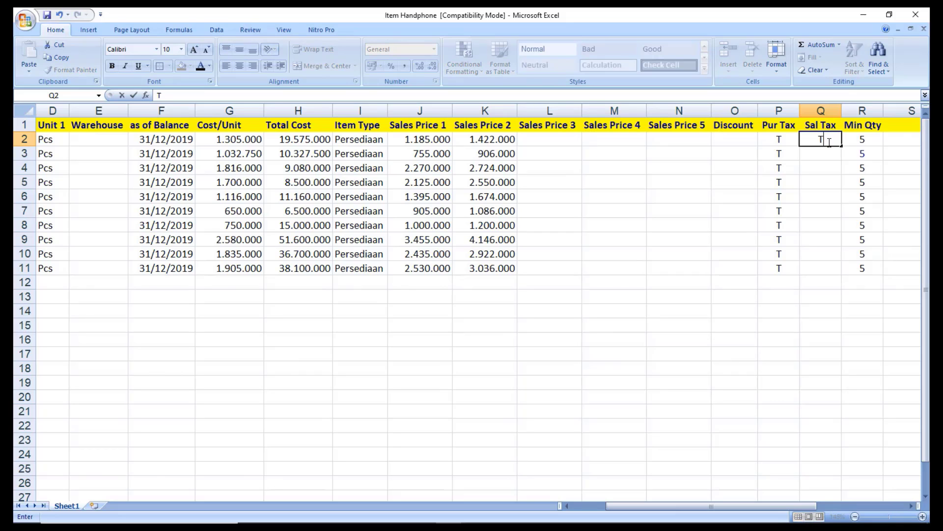
pyautogui.press('Return')
# Copy T into Q3:Q11, then open the Aset Tetap workbook.
pyautogui.click(829, 137)
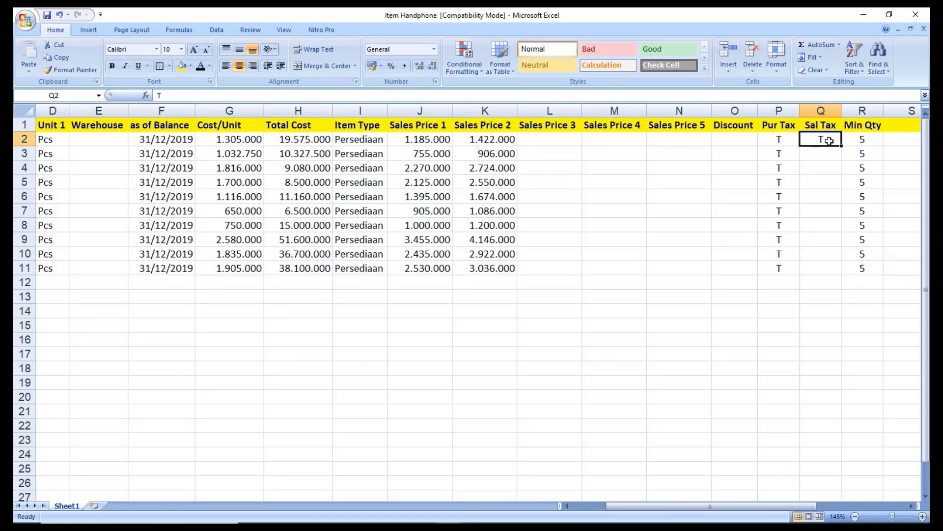
pyautogui.hotkey('ctrl', 'c')
pyautogui.moveTo(825, 157); pyautogui.dragTo(838, 270)
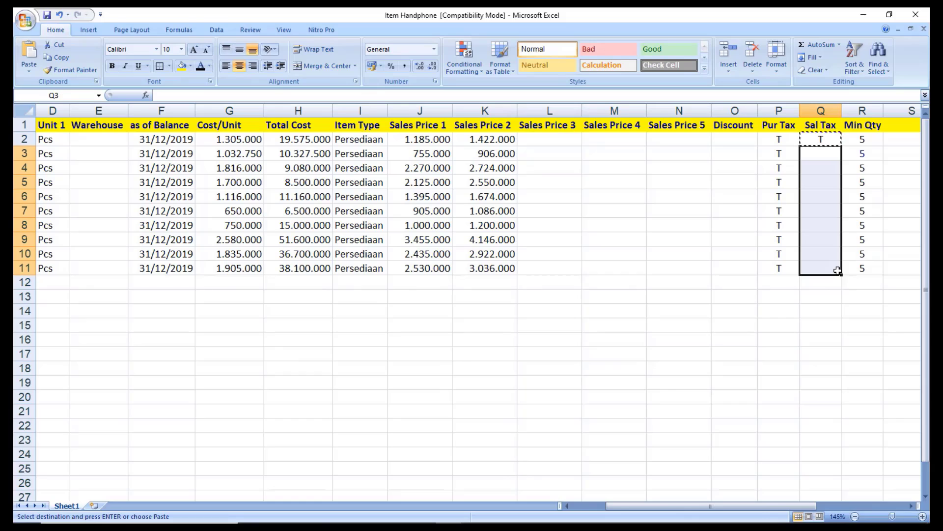
pyautogui.hotkey('ctrl', 'v')
pyautogui.press('Escape')
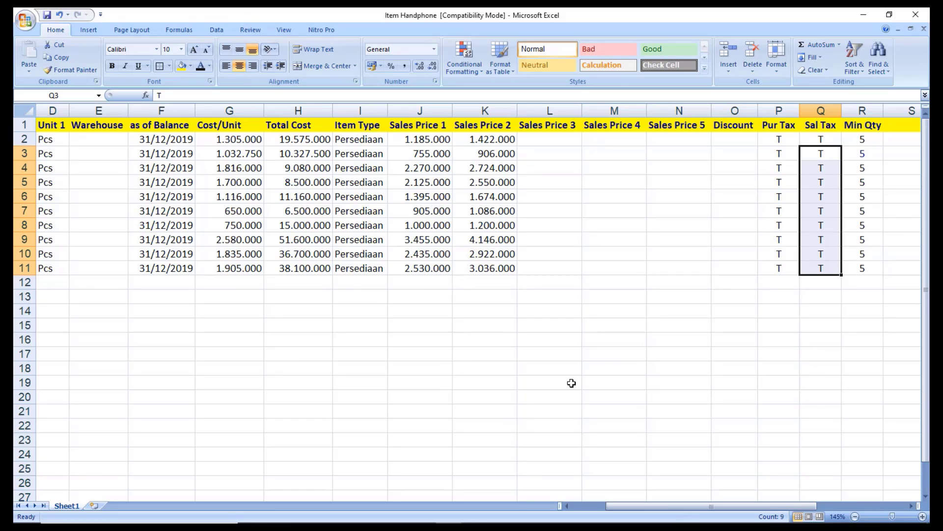
pyautogui.click(336, 512)
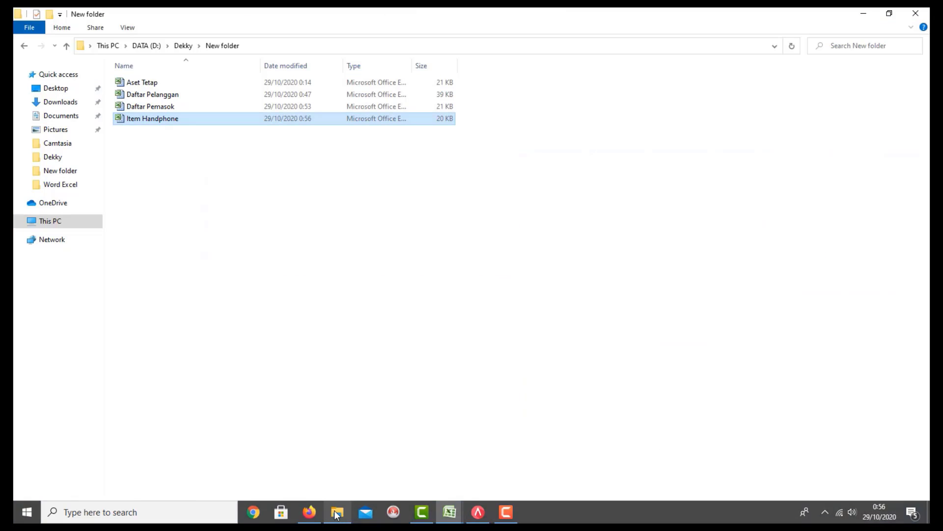
pyautogui.doubleClick(151, 83)
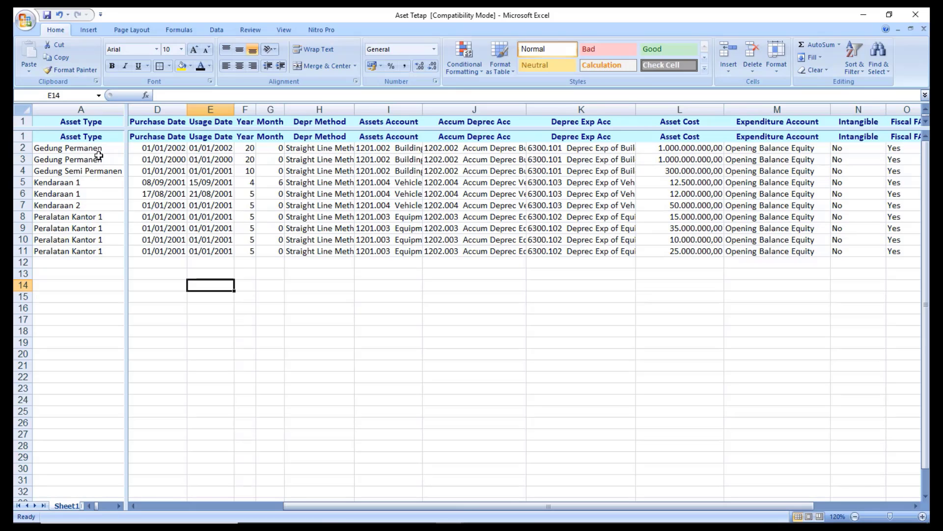
# Review asset types, codes, descriptions, purchase and usage dates and useful life.
pyautogui.moveTo(98, 147); pyautogui.dragTo(97, 258)
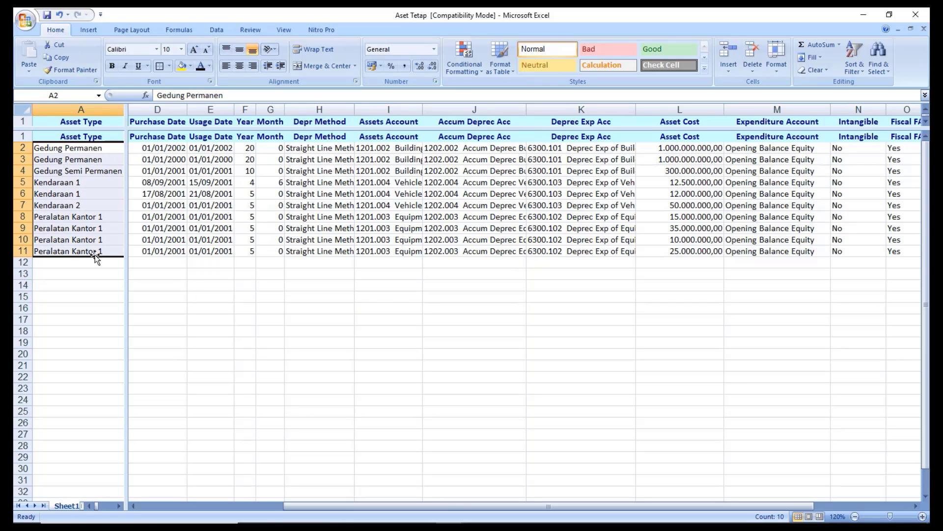
pyautogui.click(160, 205)
pyautogui.press('Left')
pyautogui.press('Left')
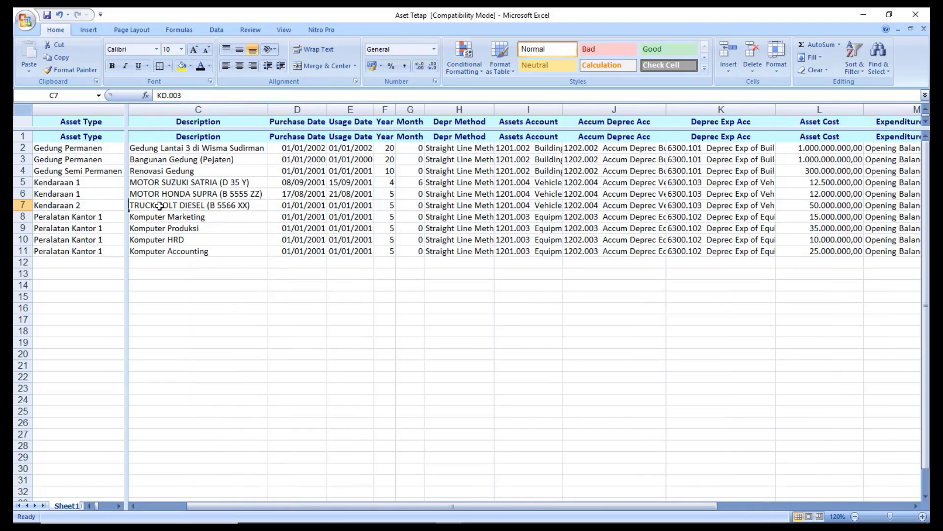
pyautogui.press('Left')
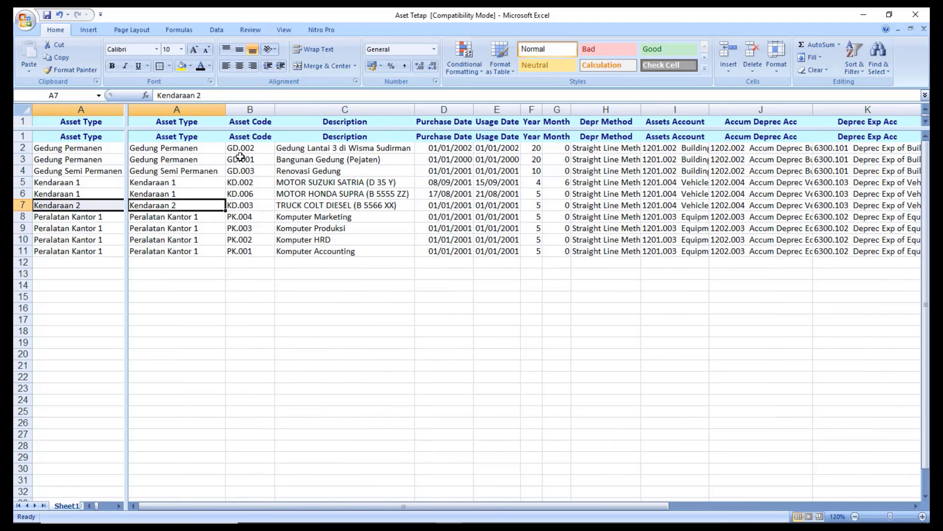
pyautogui.moveTo(244, 148); pyautogui.dragTo(245, 251)
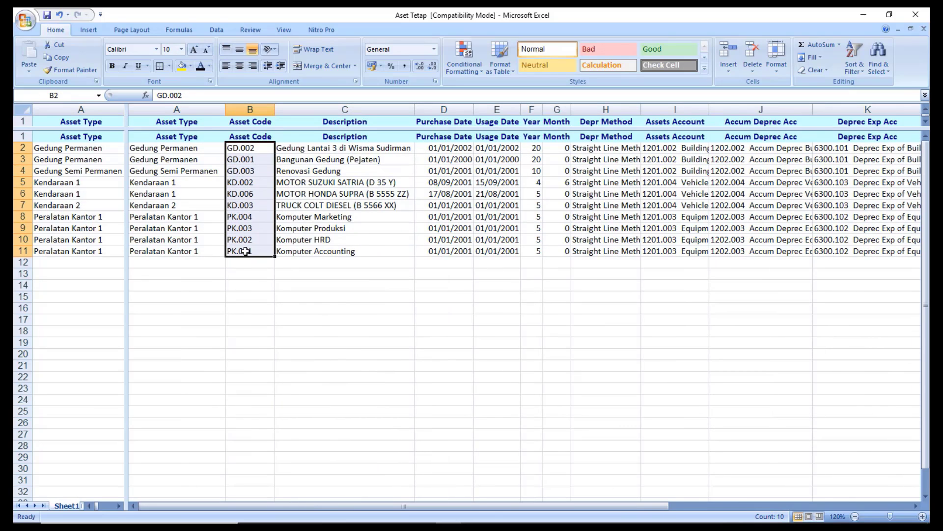
pyautogui.moveTo(303, 148); pyautogui.dragTo(290, 252)
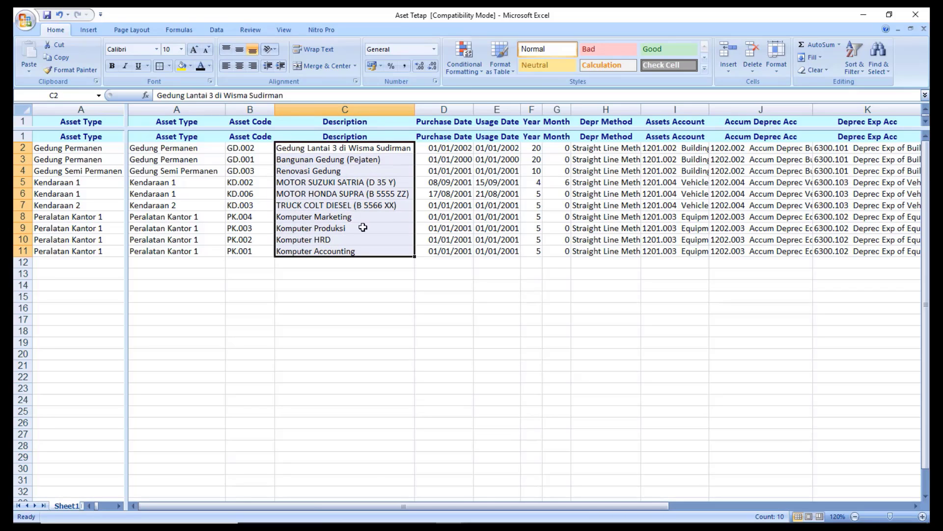
pyautogui.click(446, 150)
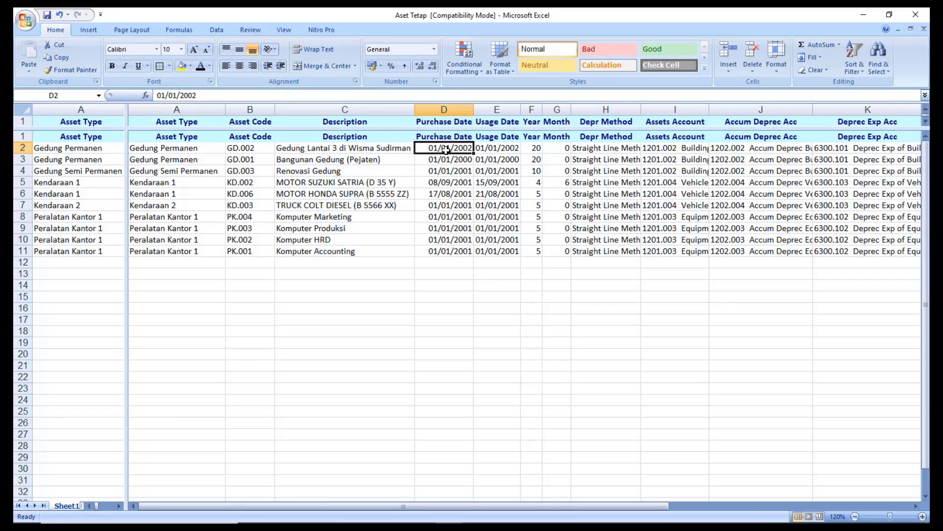
pyautogui.click(488, 149)
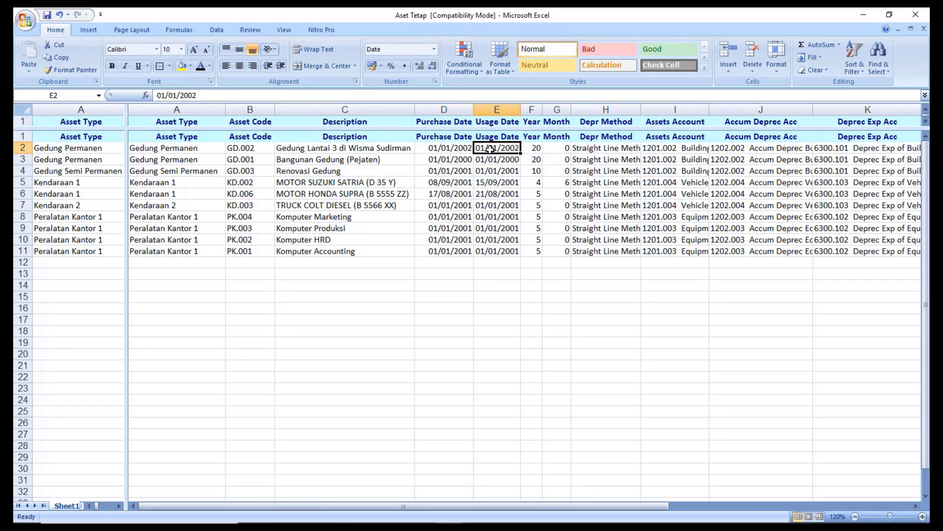
pyautogui.click(536, 148)
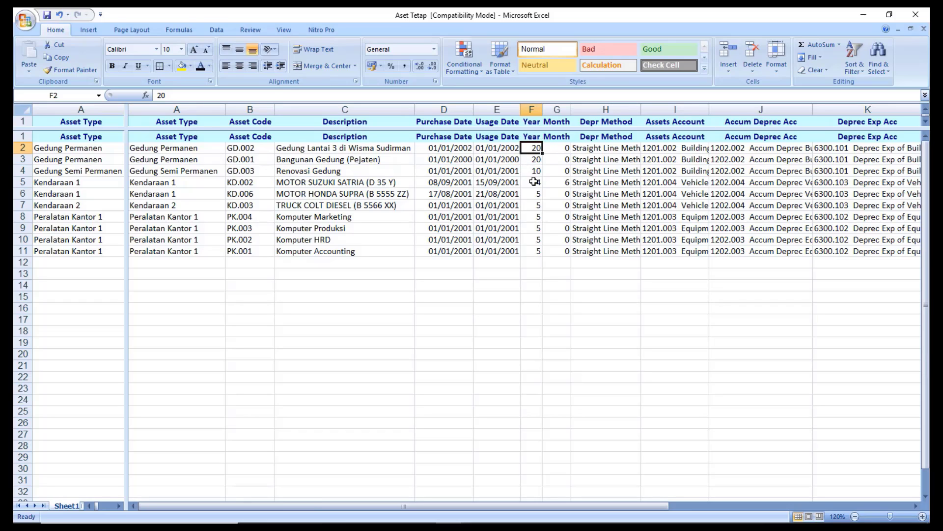
pyautogui.click(565, 137)
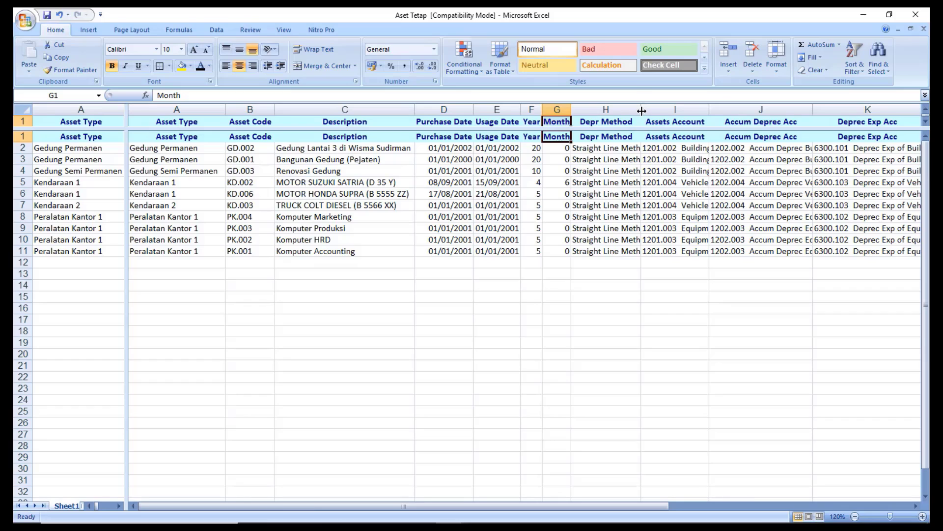
# Widen the Depr Method, Assets Account and Accum Deprec Acc columns to fit their text.
pyautogui.moveTo(641, 110); pyautogui.dragTo(677, 112)
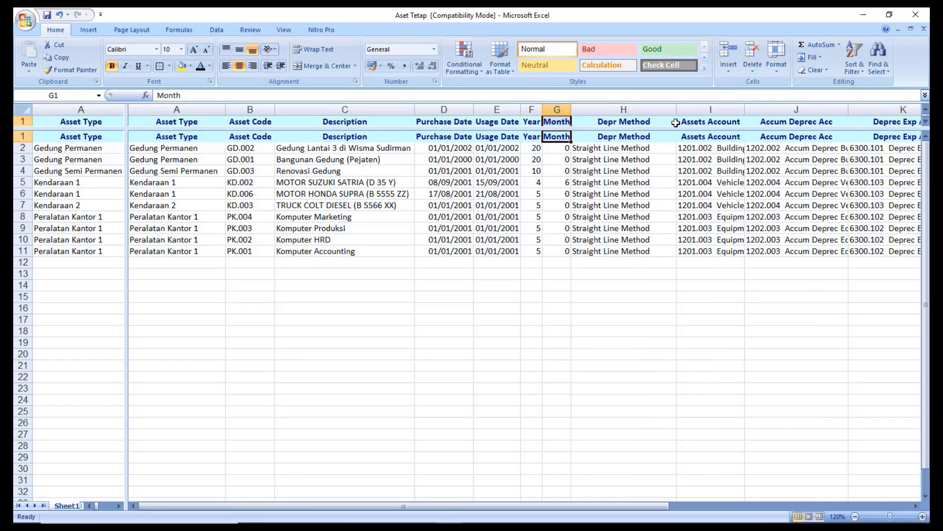
pyautogui.click(644, 150)
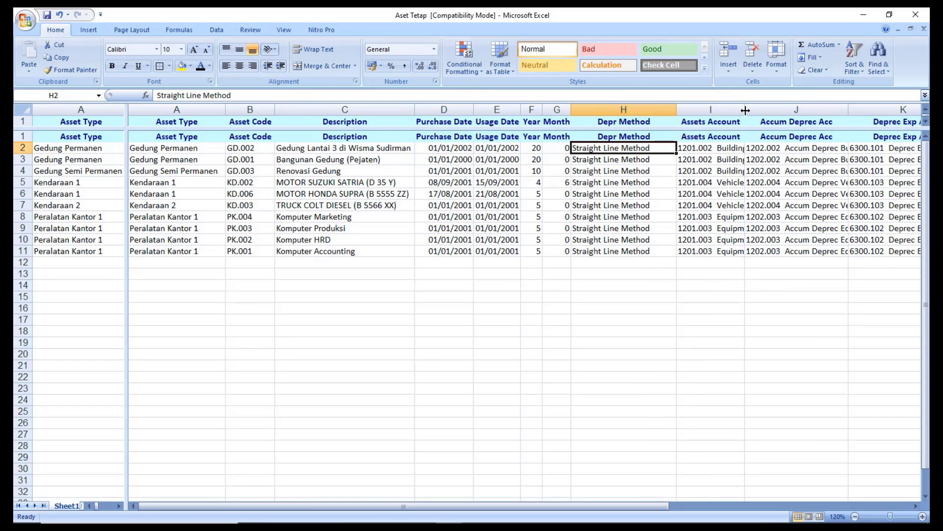
pyautogui.moveTo(744, 110); pyautogui.dragTo(795, 111)
pyautogui.click(753, 158)
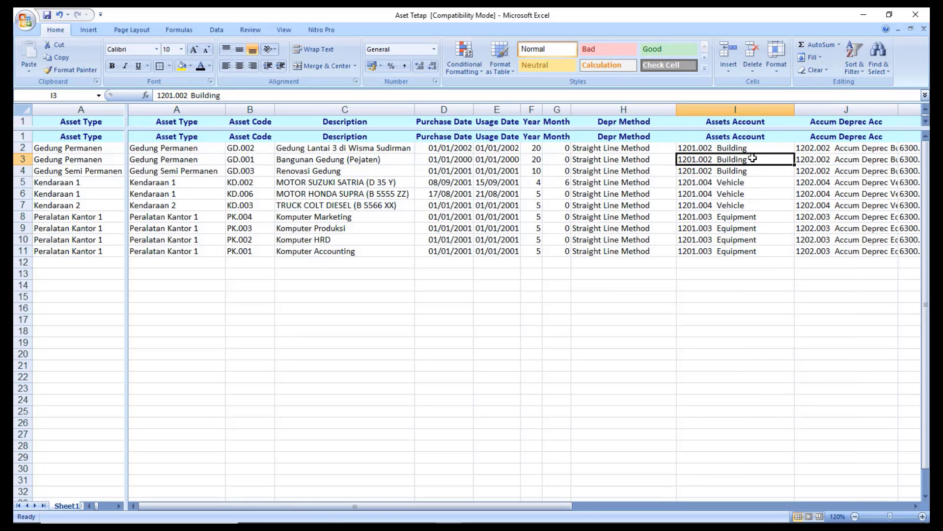
pyautogui.press('Right')
pyautogui.press('Right')
pyautogui.press('Right')
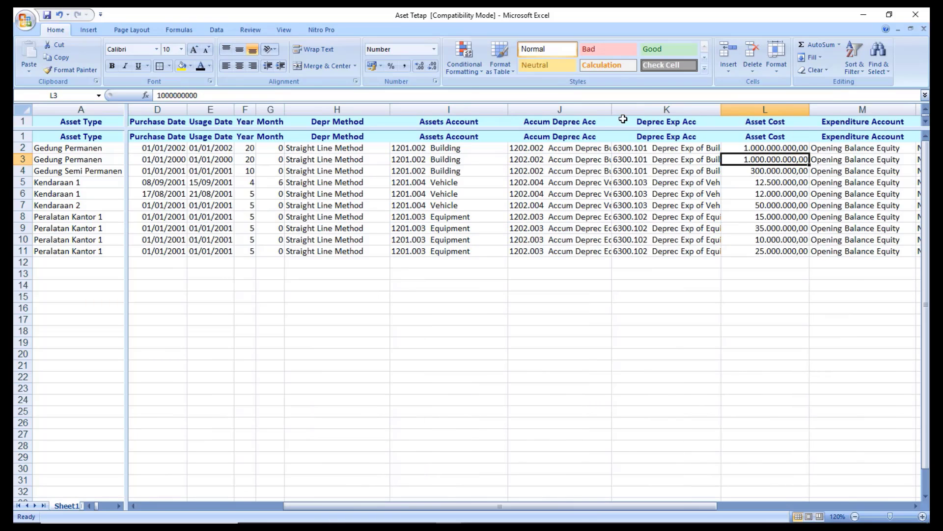
pyautogui.moveTo(612, 109); pyautogui.dragTo(654, 109)
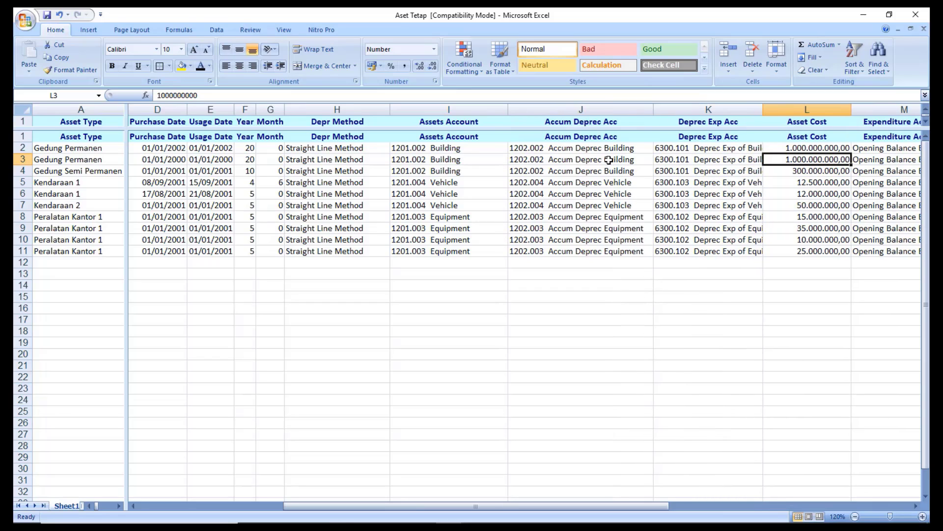
pyautogui.click(611, 160)
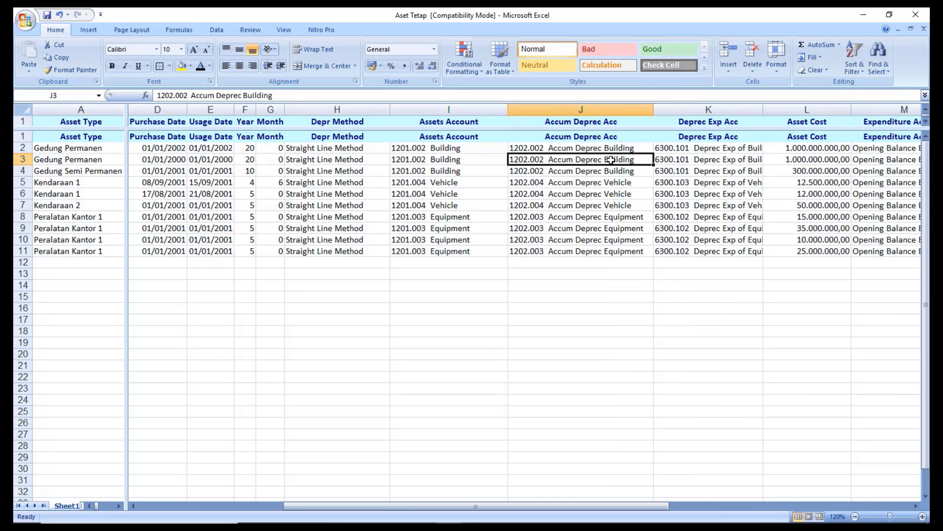
pyautogui.click(731, 159)
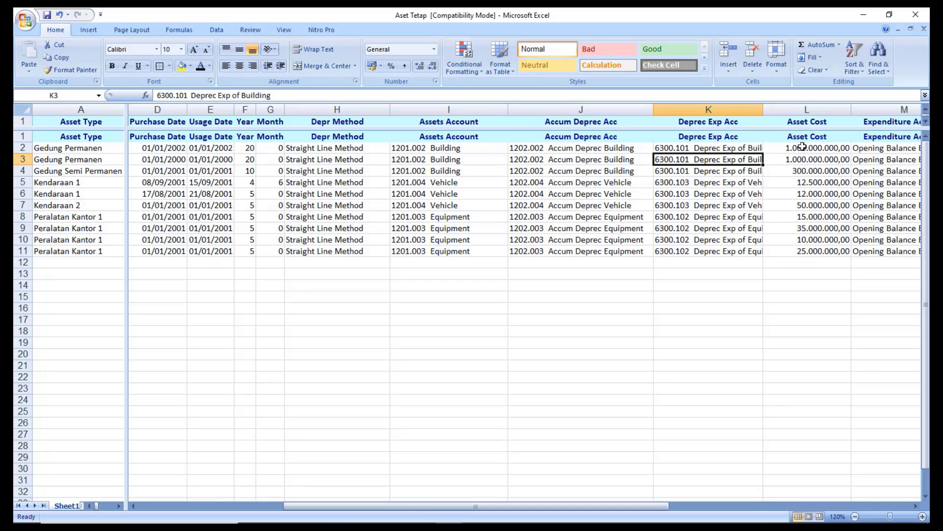
# Auto-fit Expenditure Account and check Asset Cost, Intangible, Fiscal FA and Salvage Value columns.
pyautogui.moveTo(804, 148); pyautogui.dragTo(808, 259)
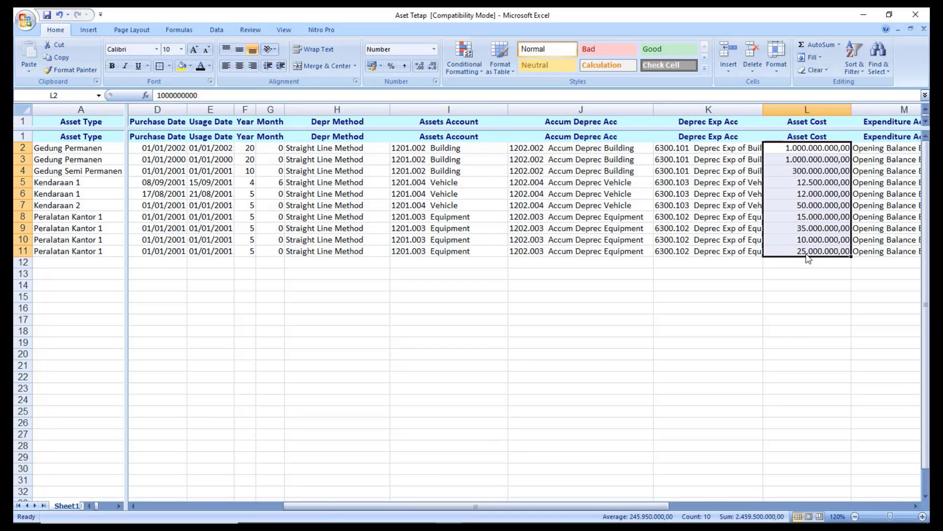
pyautogui.press('Right')
pyautogui.press('Right')
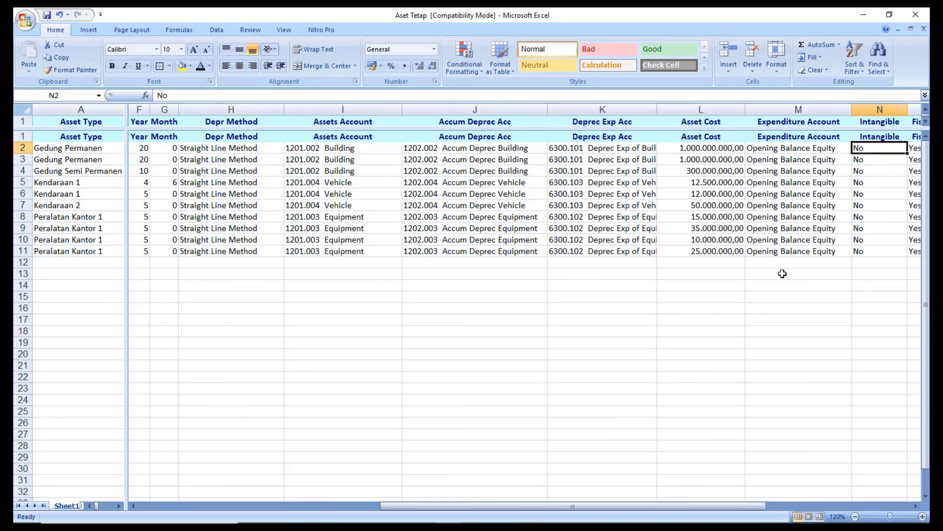
pyautogui.doubleClick(853, 110)
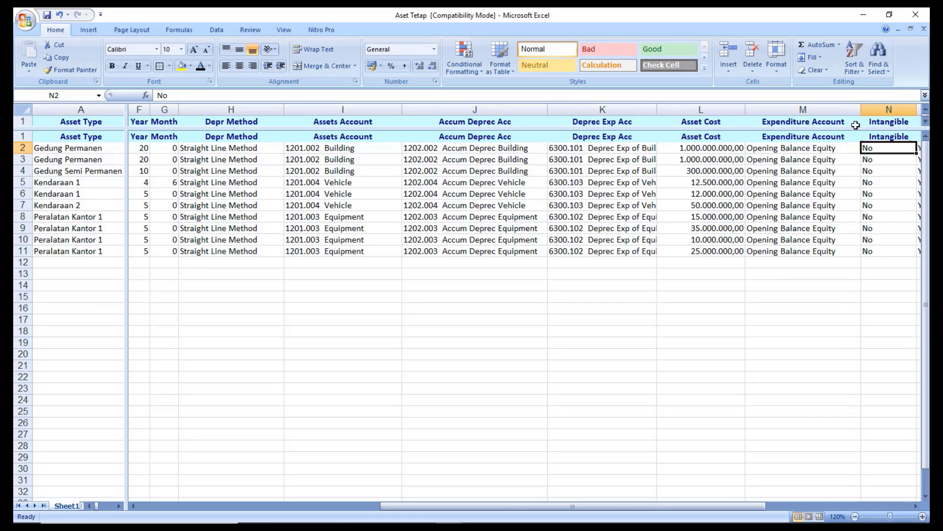
pyautogui.click(844, 150)
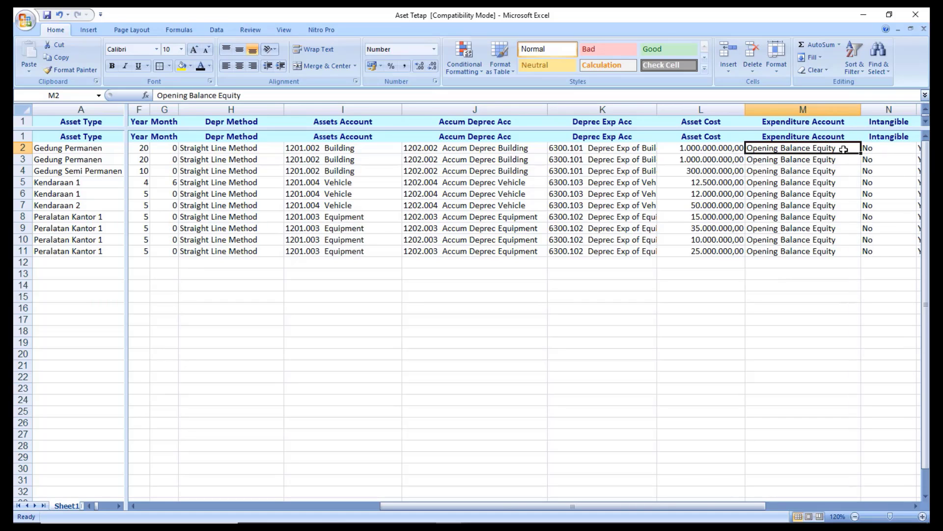
pyautogui.press('Right')
pyautogui.press('Right')
pyautogui.press('Right')
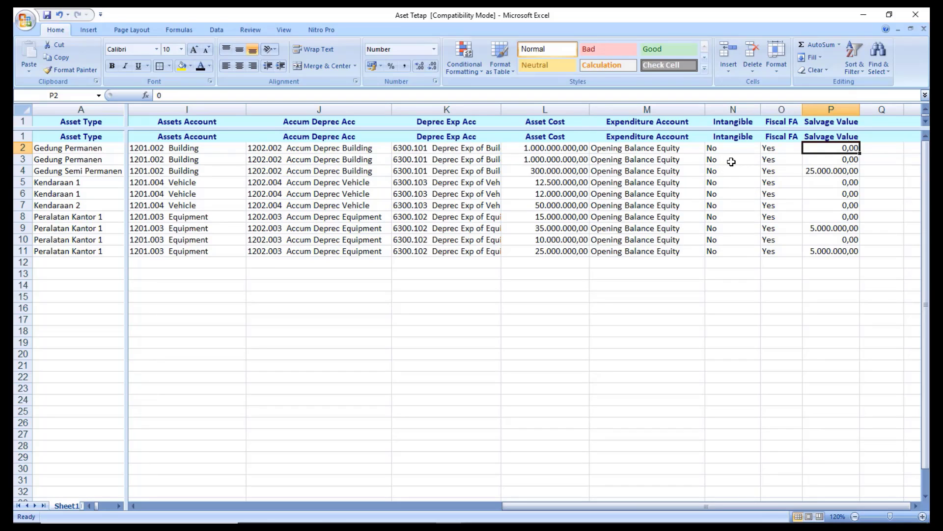
pyautogui.moveTo(738, 148); pyautogui.dragTo(732, 250)
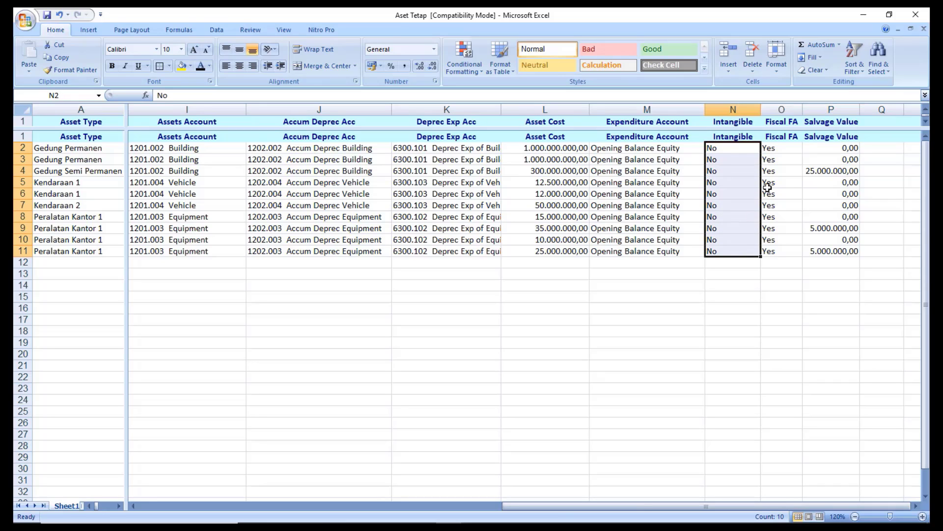
pyautogui.moveTo(784, 146); pyautogui.dragTo(779, 253)
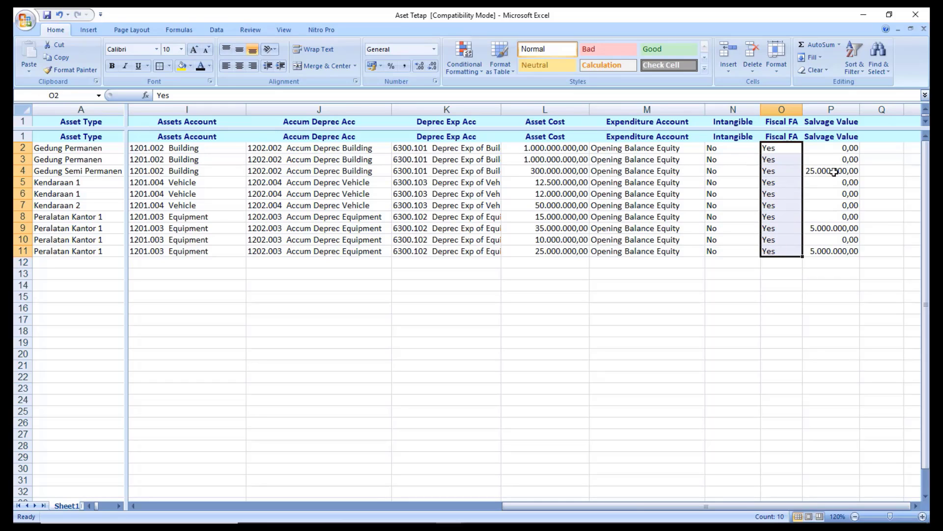
pyautogui.moveTo(836, 148); pyautogui.dragTo(832, 253)
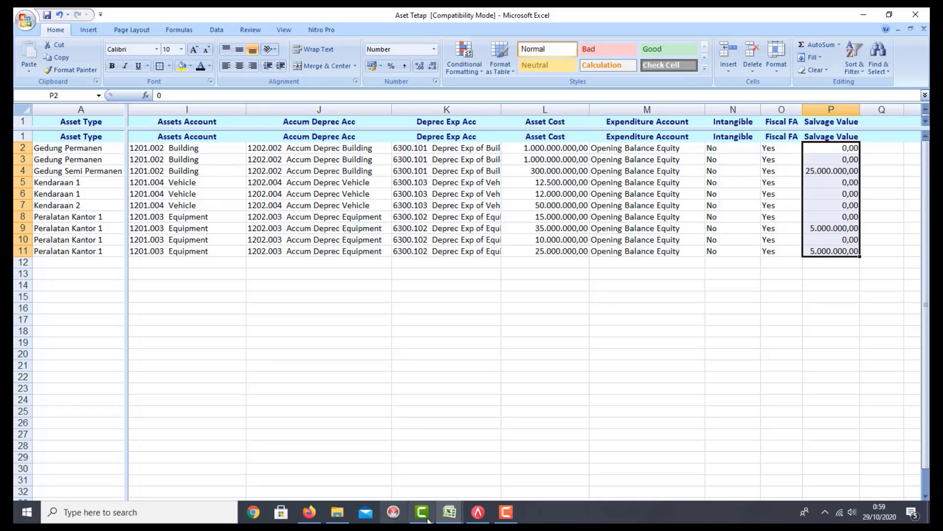
# Create a new company database named Database.GDB on the Desktop via Buat Data Perusahaan Baru.
pyautogui.click(478, 518)
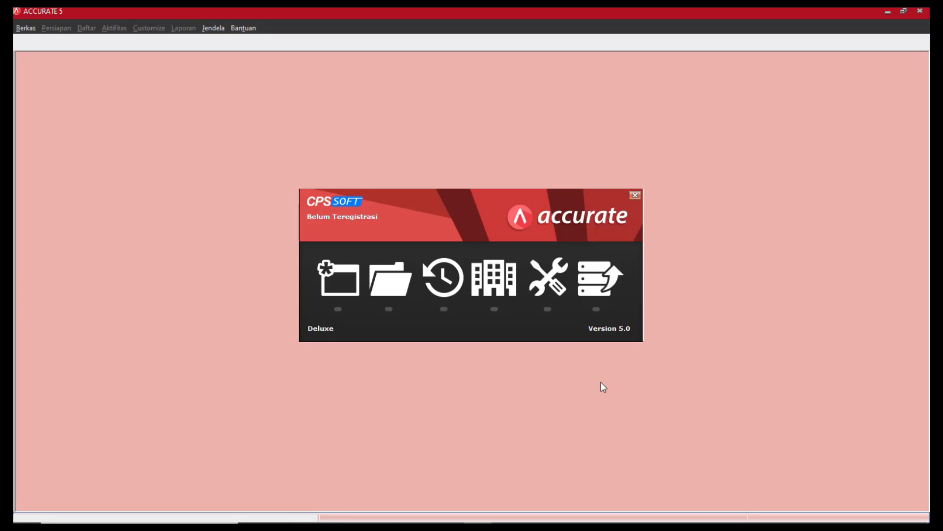
pyautogui.click(334, 294)
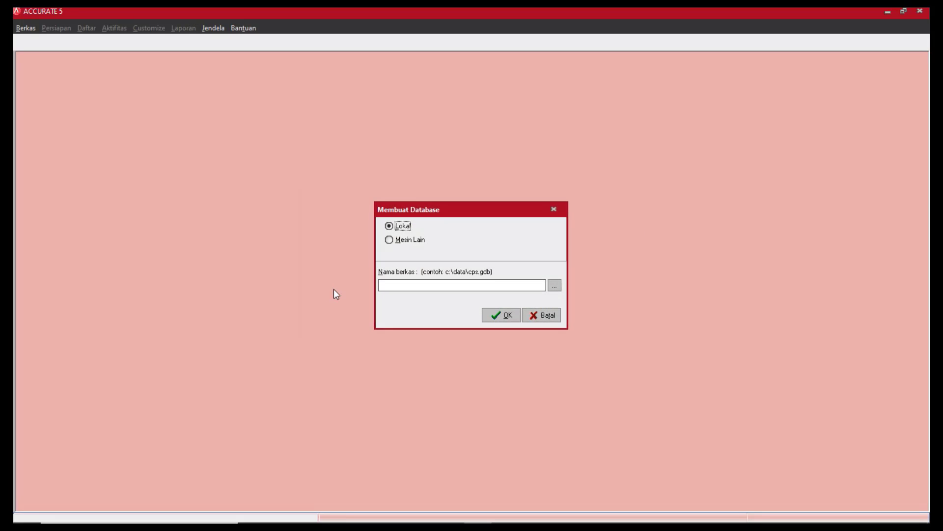
pyautogui.click(557, 286)
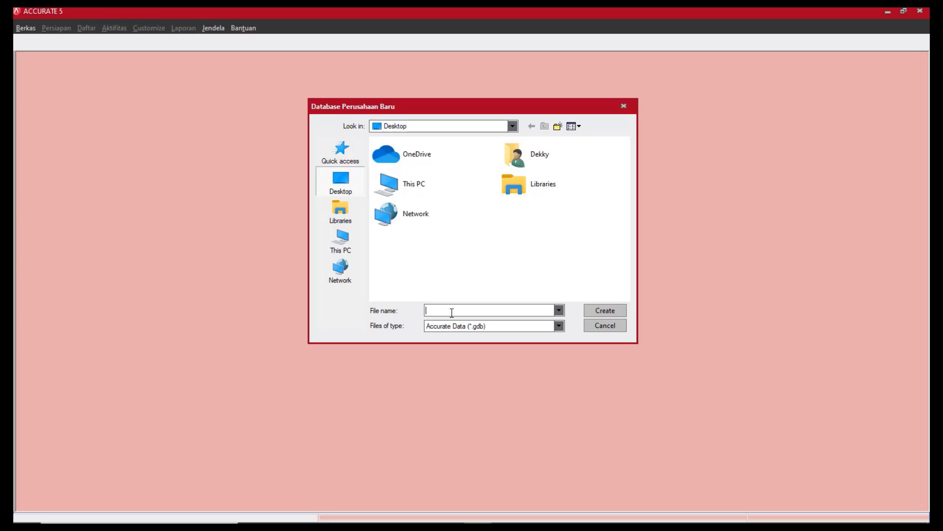
pyautogui.write('Database')
pyautogui.click(614, 311)
pyautogui.moveTo(499, 284); pyautogui.dragTo(378, 298)
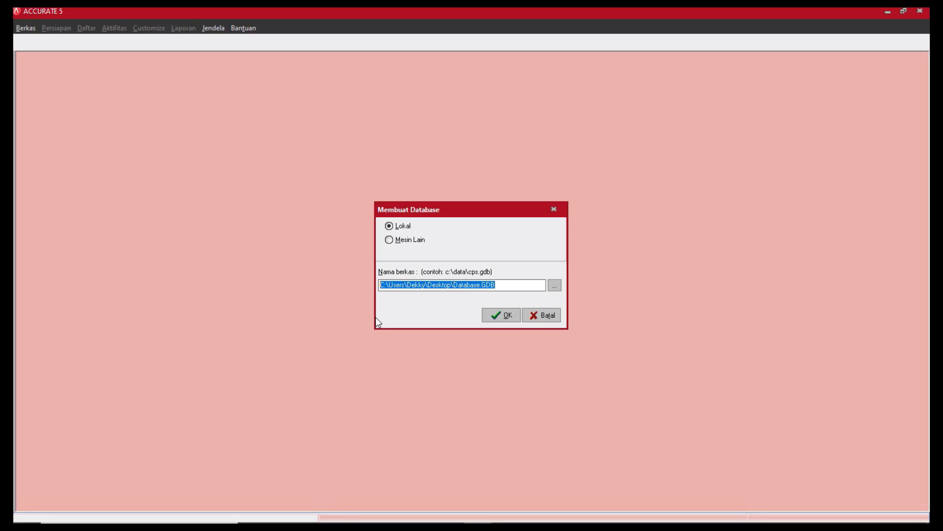
pyautogui.click(501, 319)
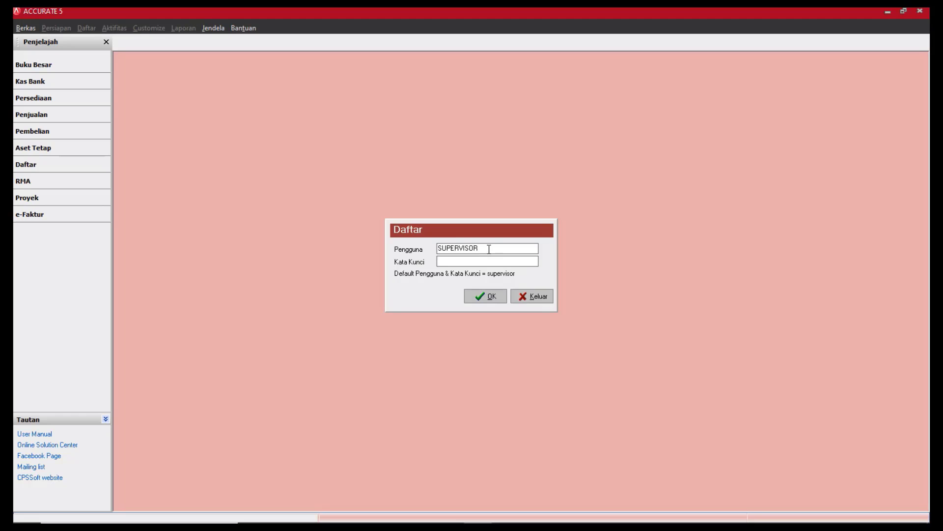
# Log in with the default user's password and dismiss the licence error.
pyautogui.moveTo(488, 249); pyautogui.dragTo(438, 256)
pyautogui.click(448, 260)
pyautogui.write('supervisor')
pyautogui.click(493, 300)
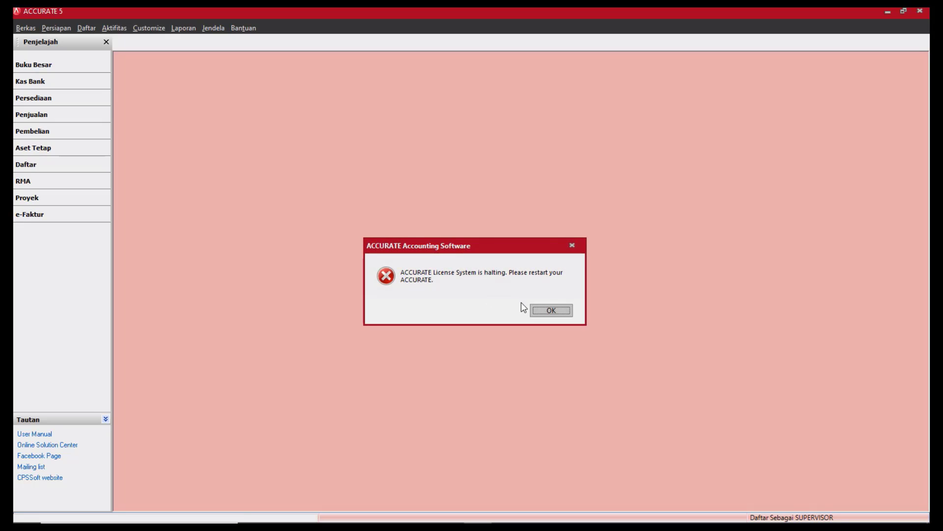
pyautogui.click(546, 312)
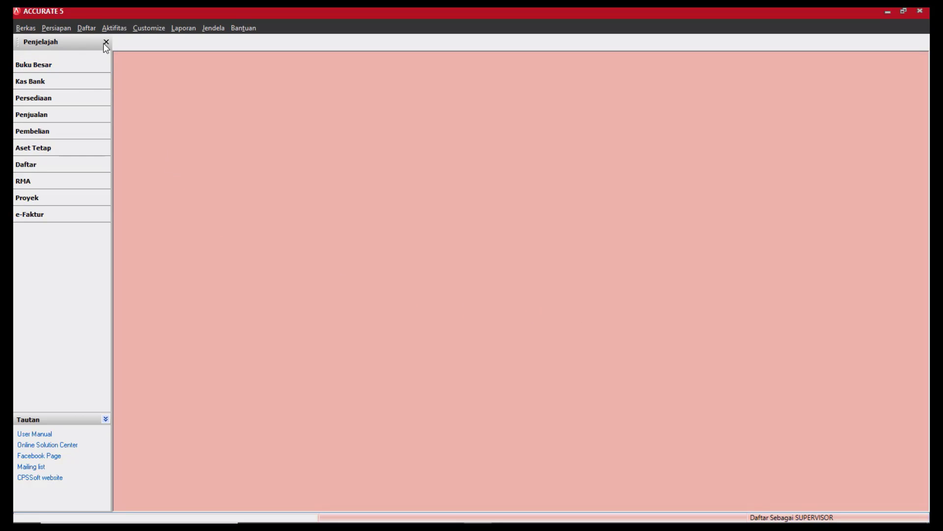
# Close ACCURATE 5, confirming Tutup Data and declining the backup.
pyautogui.click(26, 28)
pyautogui.click(190, 105)
pyautogui.click(920, 14)
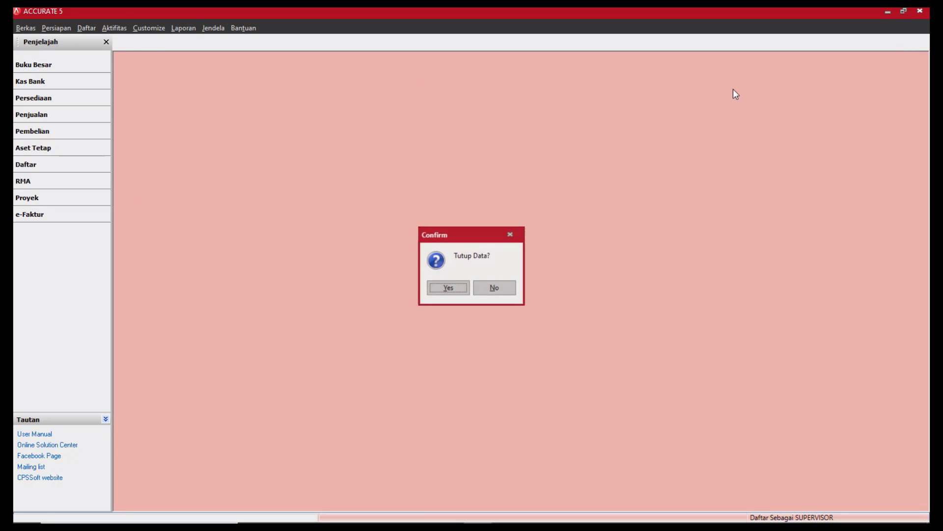
pyautogui.click(442, 289)
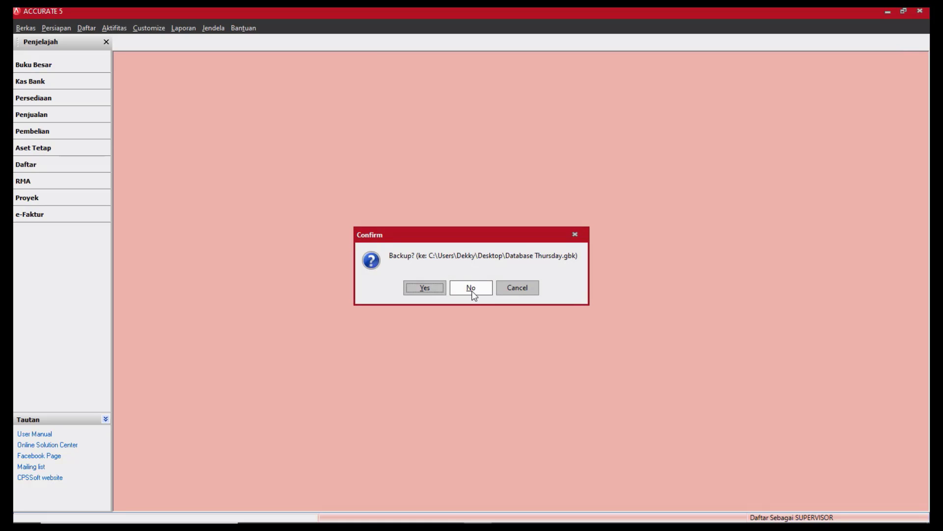
pyautogui.click(472, 288)
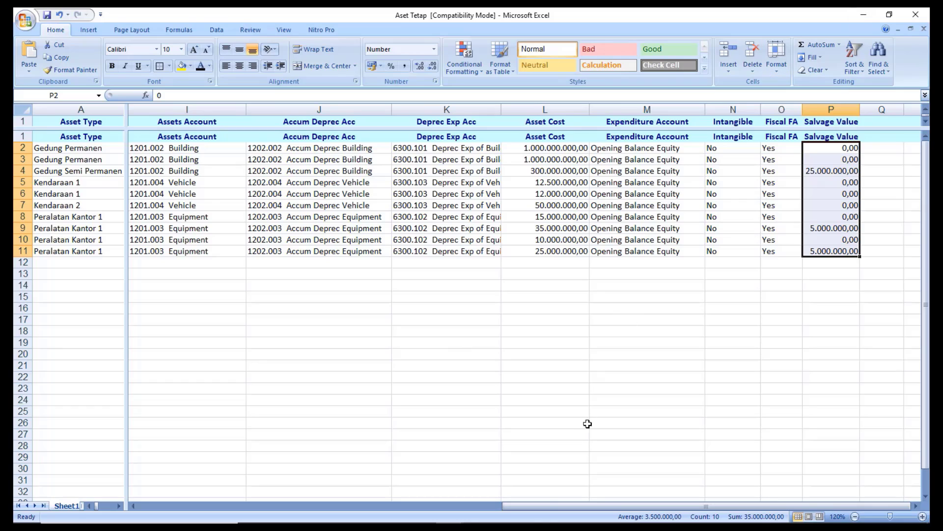
# Launch ACCURATE5 Deluxe by searching 'accurate' in Windows Start search.
pyautogui.moveTo(467, 525)
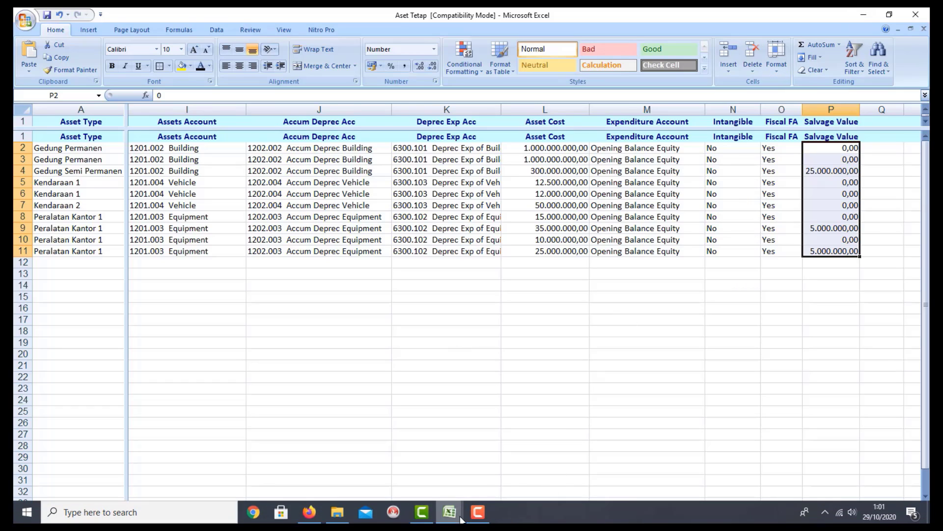
pyautogui.click(219, 522)
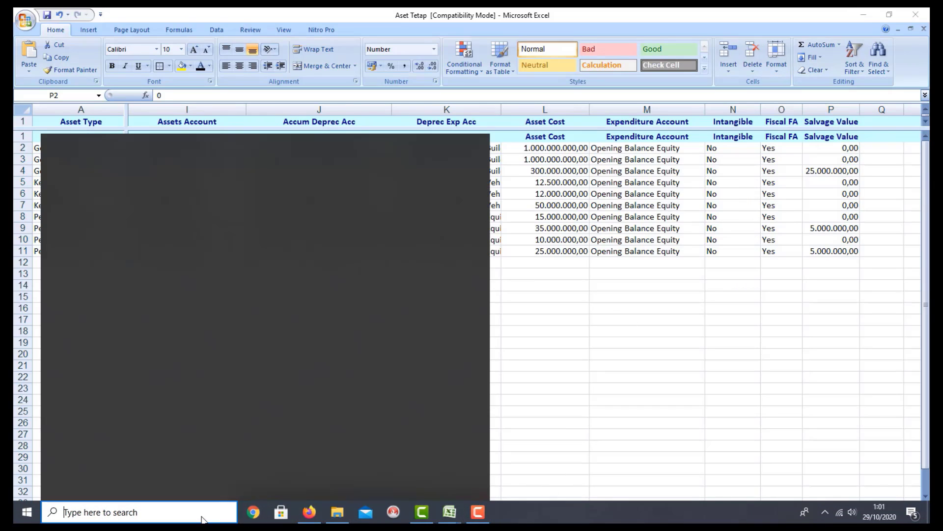
pyautogui.write('a')
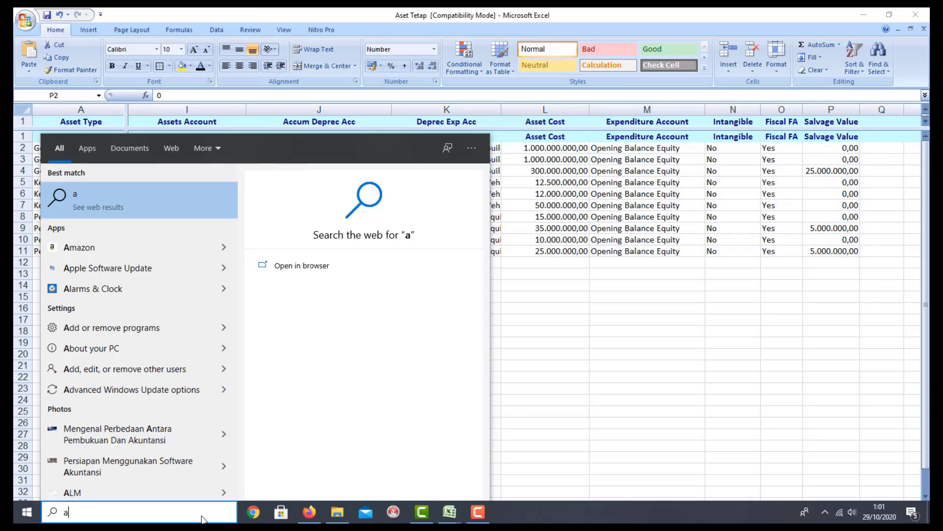
pyautogui.write('ccurate')
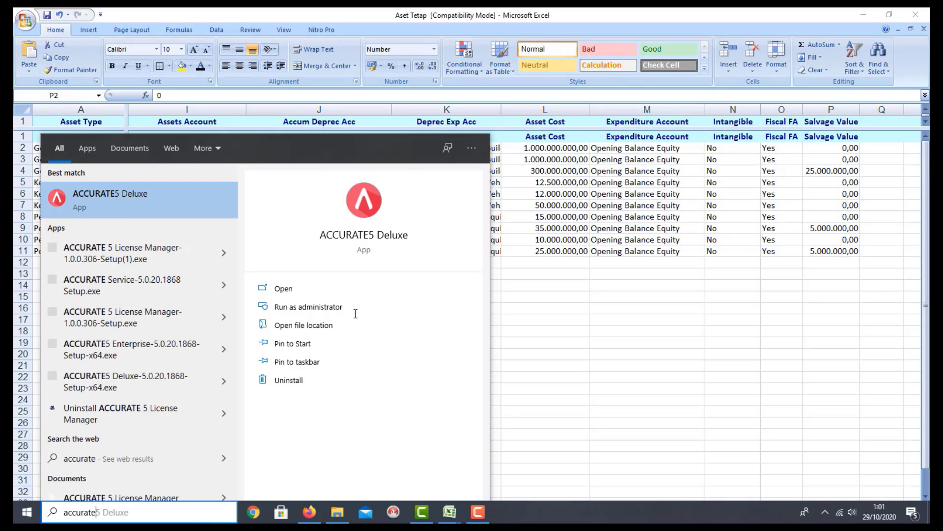
pyautogui.click(181, 207)
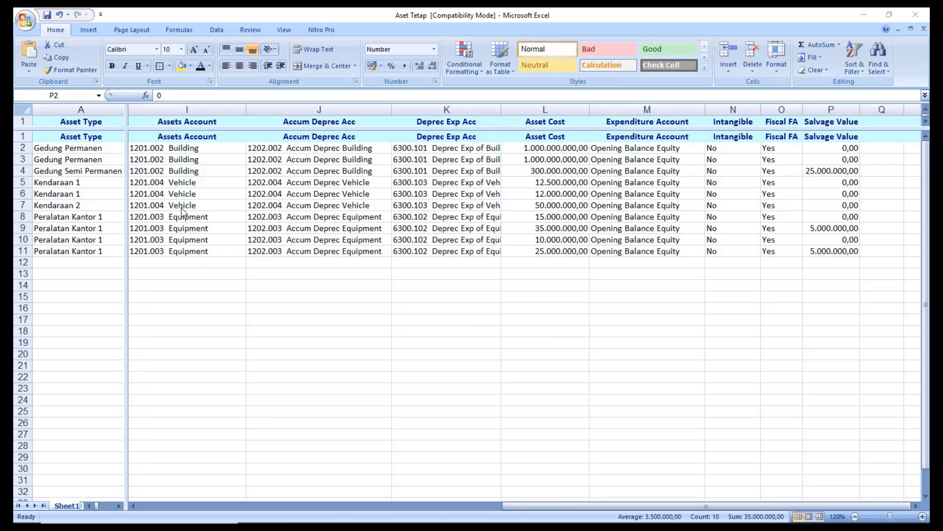
# Minimize Excel, File Explorer and Firefox so the ACCURATE 5 login is visible.
pyautogui.click(865, 16)
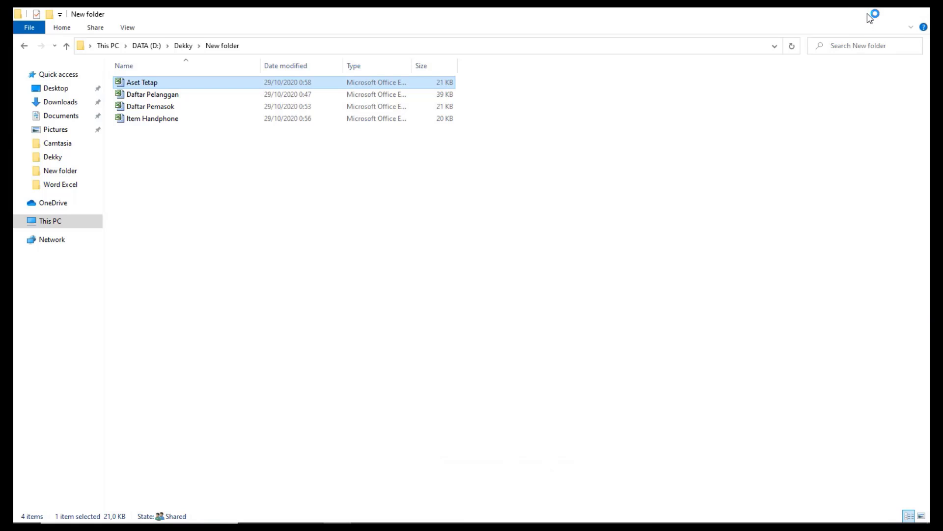
pyautogui.click(867, 15)
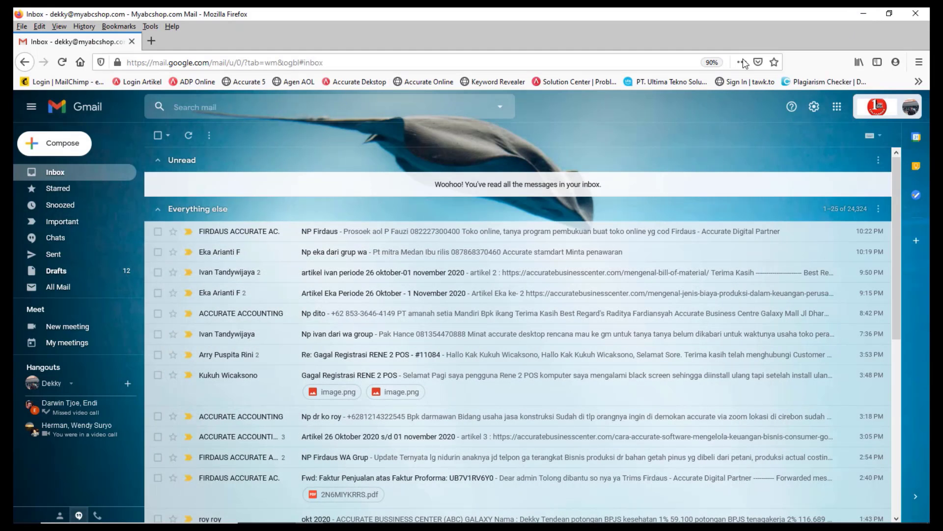
pyautogui.click(866, 16)
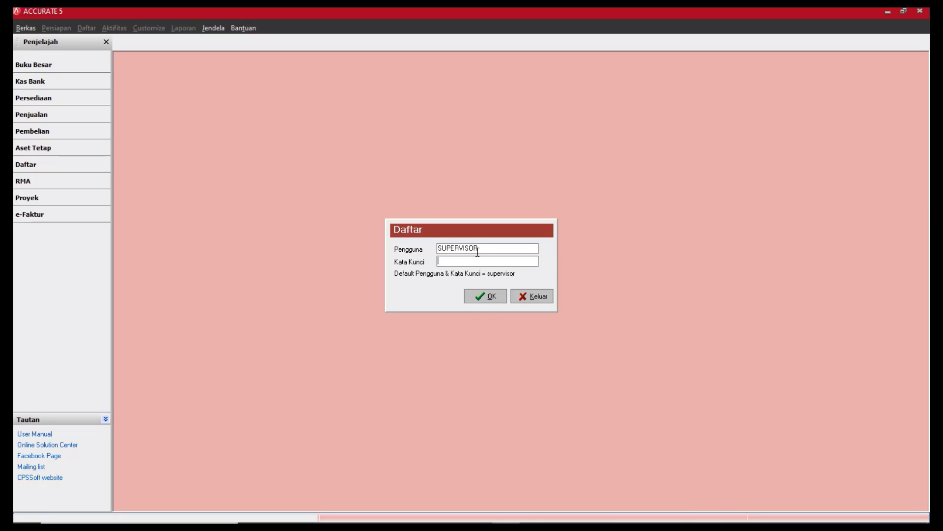
# Log in to ACCURATE 5 with the pre-filled user name and the default password.
pyautogui.moveTo(477, 249); pyautogui.dragTo(428, 248)
pyautogui.click(450, 260)
pyautogui.write('supervisor')
pyautogui.click(499, 295)
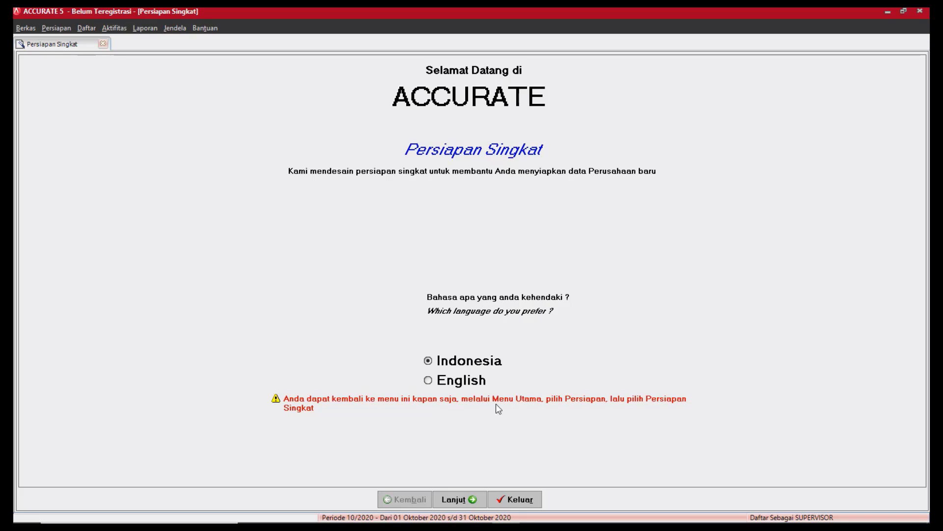
# Keep Indonesia as language, choose Persiapan Standar, and accept creating default account codes.
pyautogui.click(481, 500)
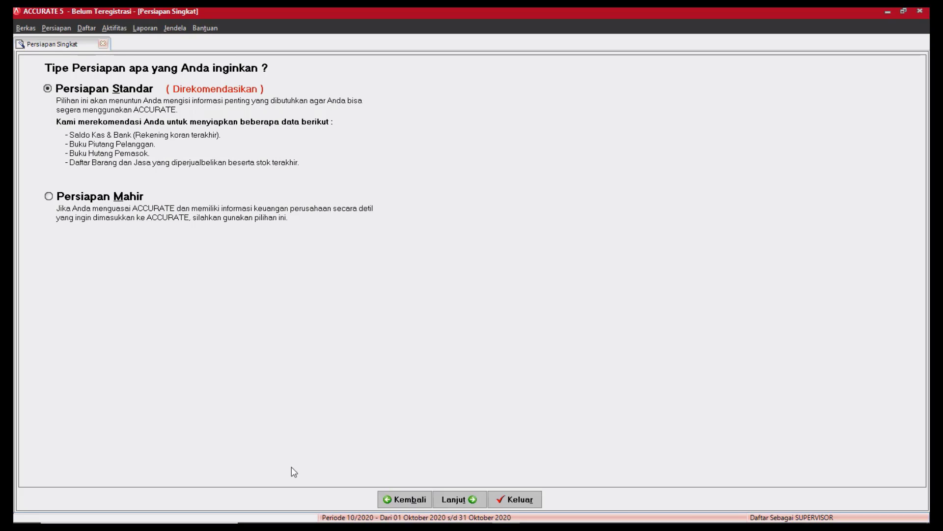
pyautogui.click(66, 202)
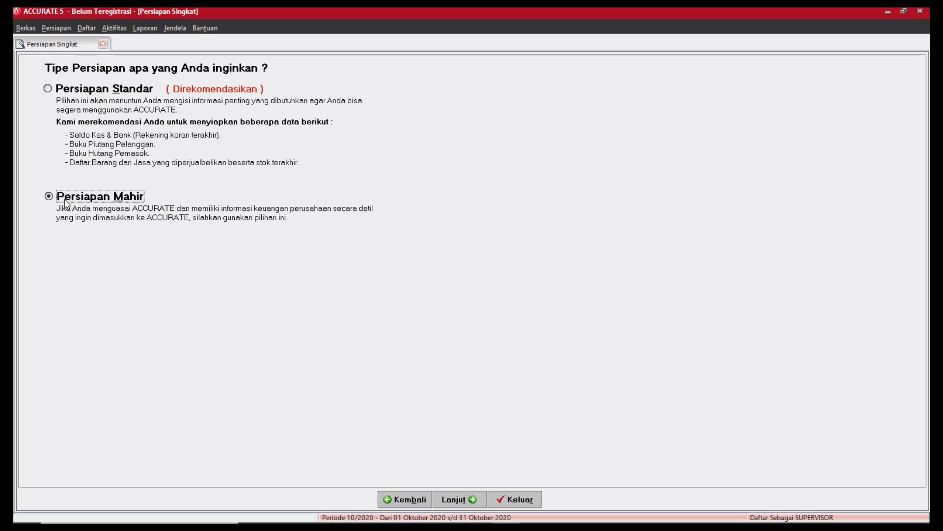
pyautogui.click(116, 92)
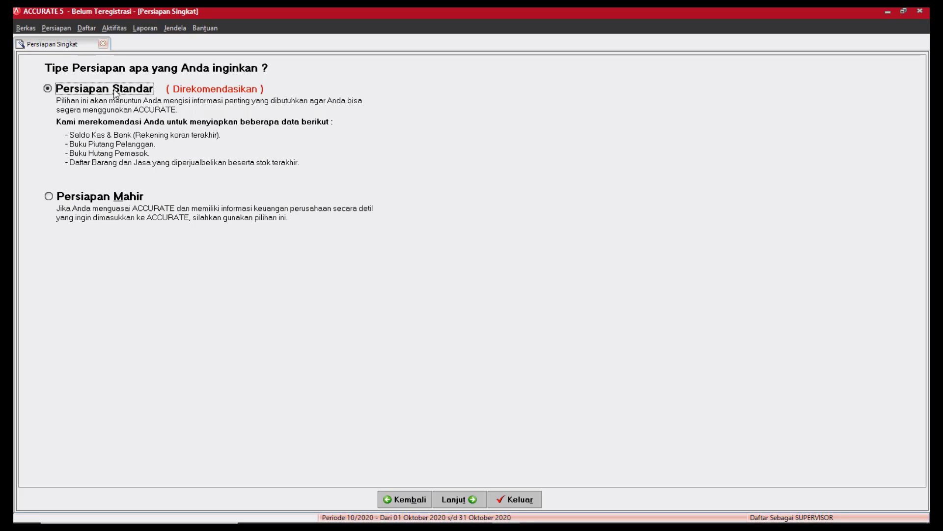
pyautogui.click(481, 500)
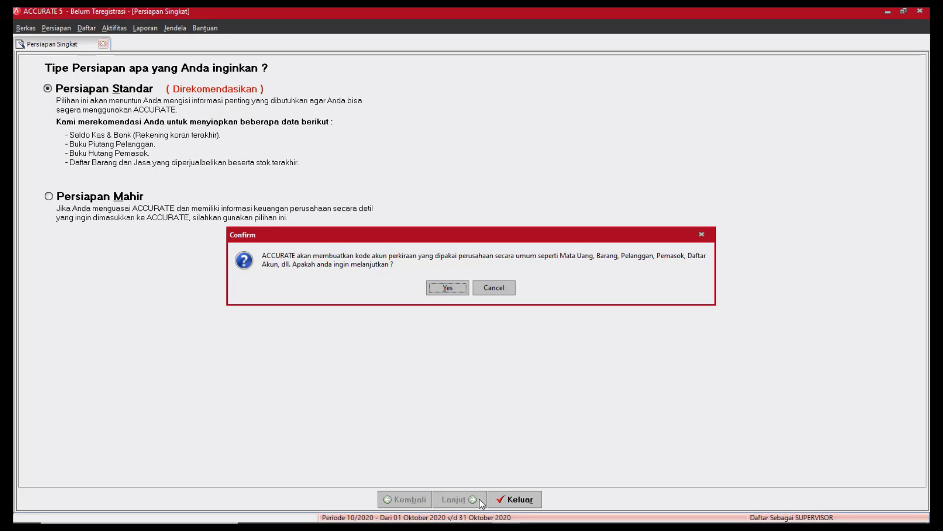
pyautogui.click(461, 290)
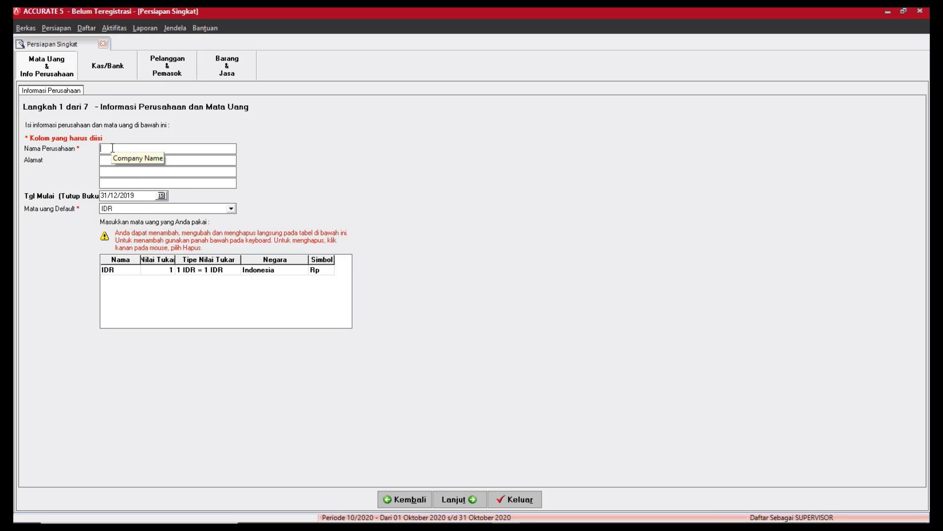
# Name the company 'PT. Sukses Selalu', then go back and continue with Persiapan Mahir.
pyautogui.write('PT. Sukses Se')
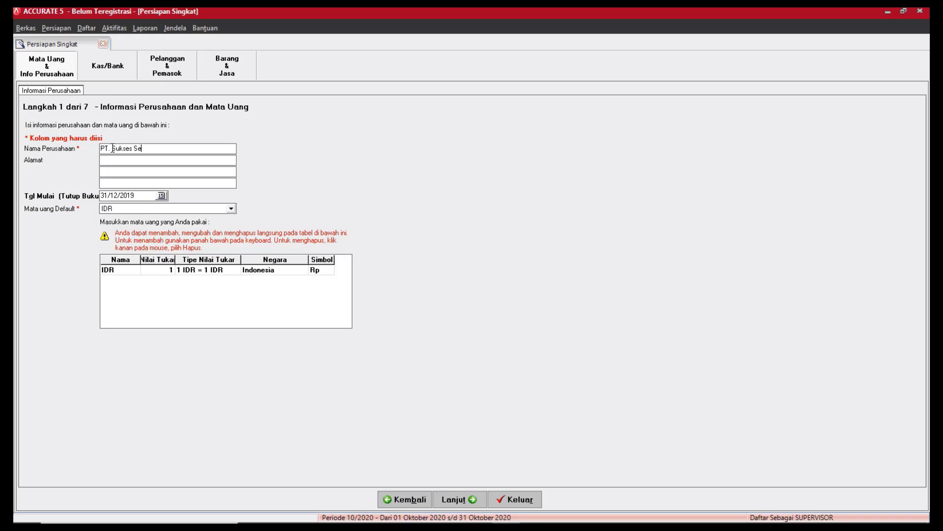
pyautogui.write('lalu')
pyautogui.click(402, 499)
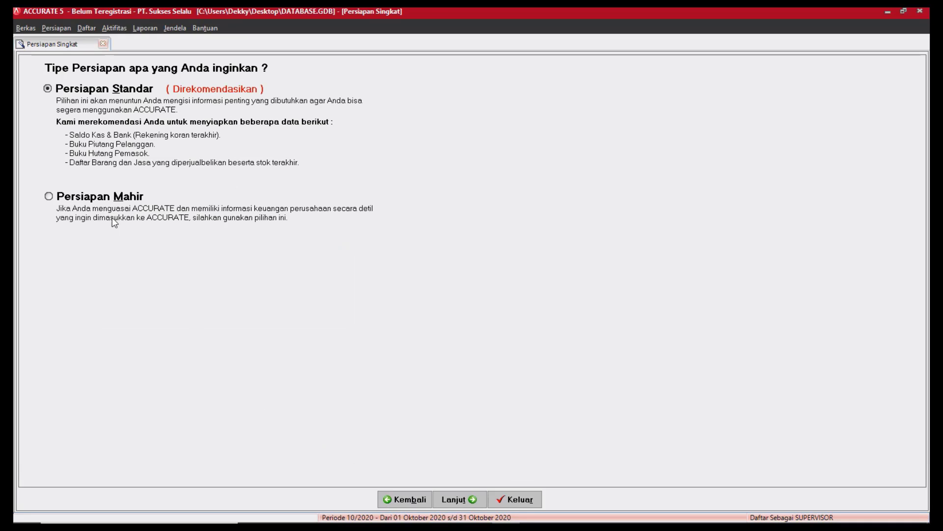
pyautogui.click(102, 199)
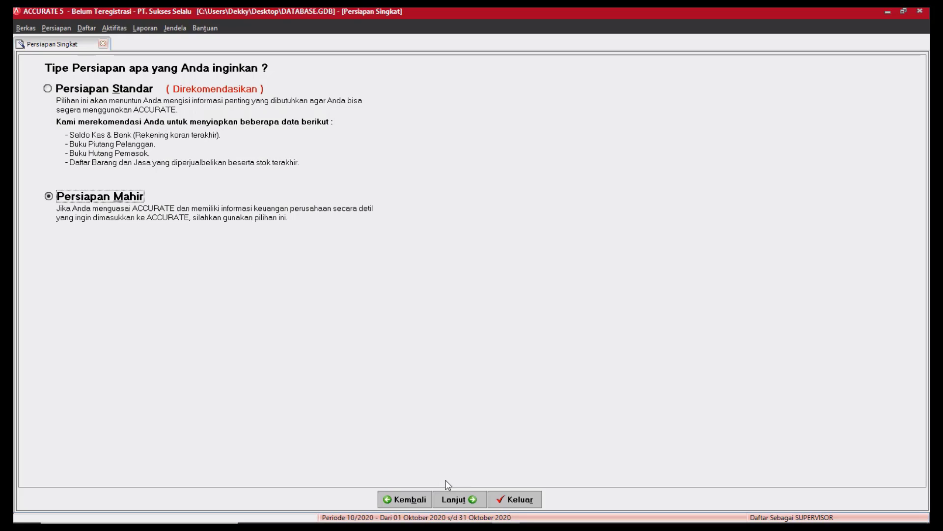
pyautogui.click(478, 499)
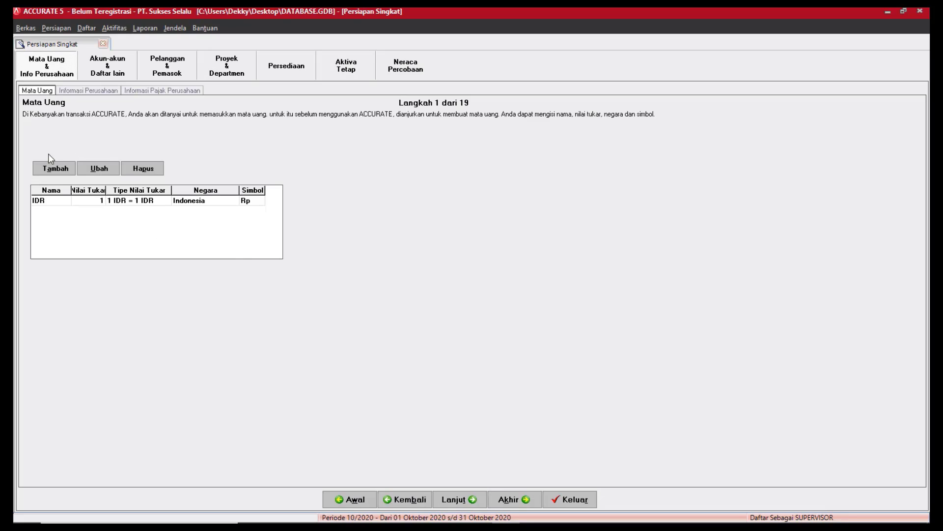
# Keep IDR as the only currency and advance to the company information step.
pyautogui.click(53, 202)
pyautogui.click(478, 502)
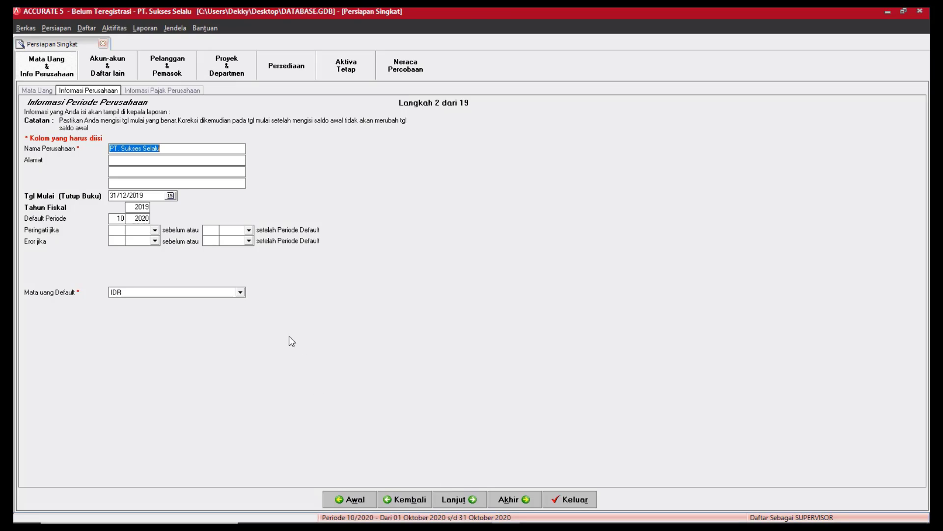
pyautogui.click(146, 160)
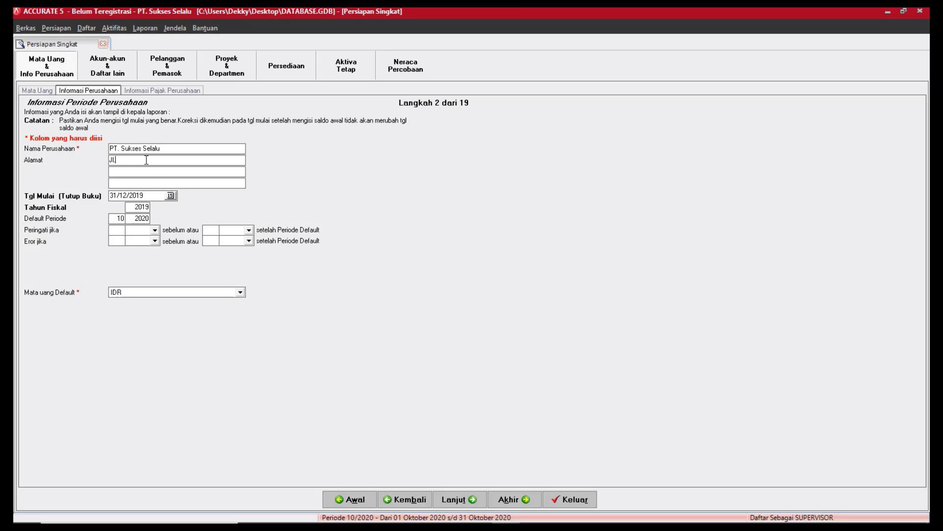
pyautogui.press('Tab')
pyautogui.press('Tab')
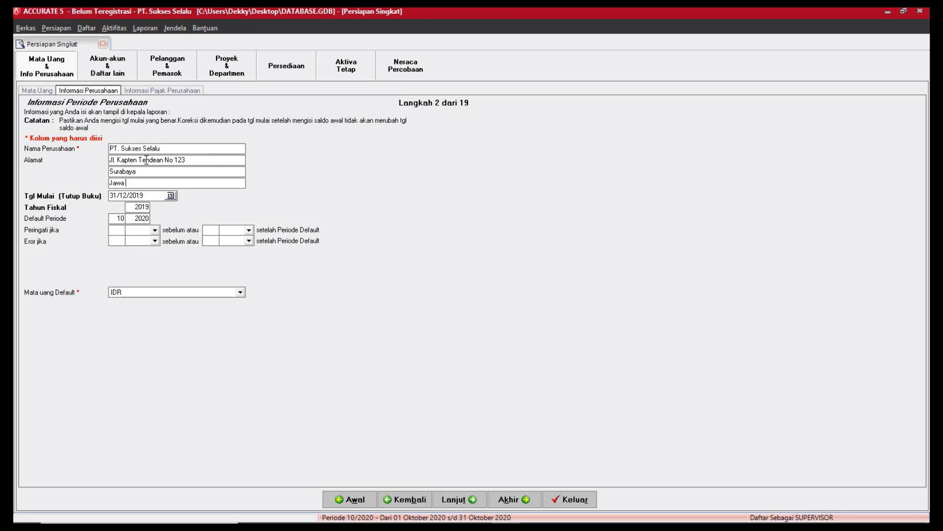
# Change the fiscal year to 2010 and apply the default period.
pyautogui.moveTo(150, 209); pyautogui.dragTo(119, 217)
pyautogui.write('10')
pyautogui.click(115, 218)
# Advance past company information and the unchanged tax information to the account list.
pyautogui.click(481, 502)
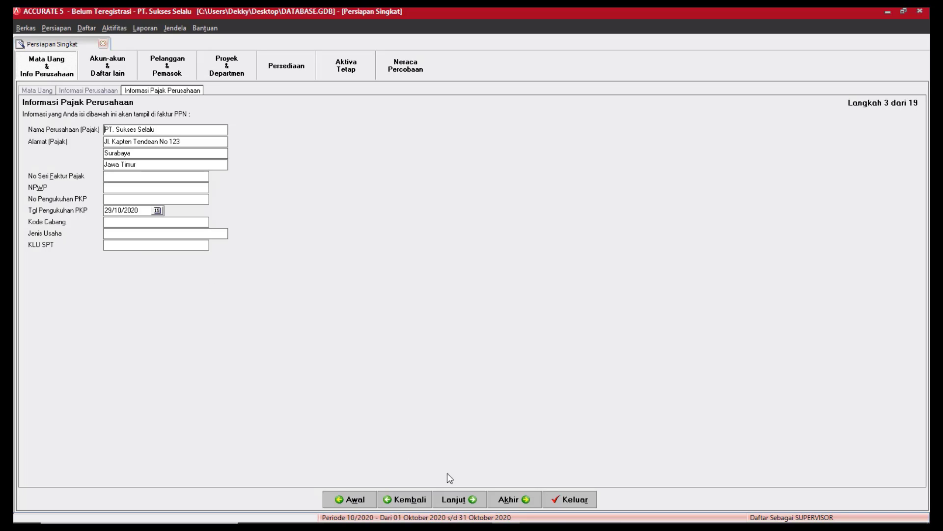
pyautogui.click(478, 504)
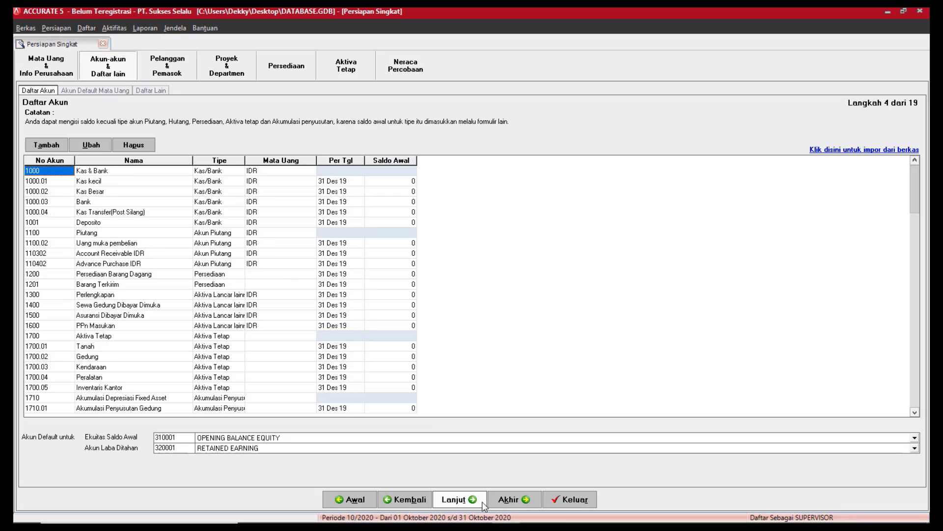
# Advance past the account steps to the Daftar Lain payment terms and tax lists.
pyautogui.click(482, 501)
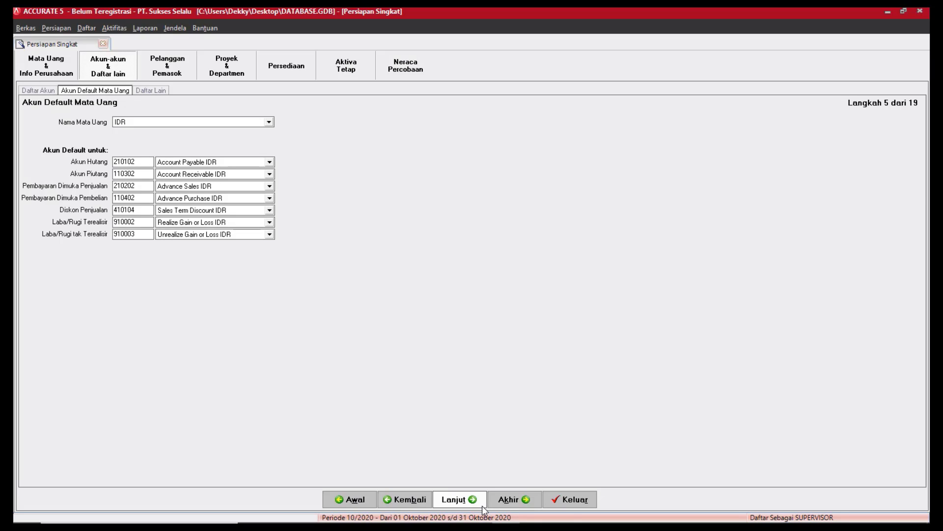
pyautogui.click(482, 505)
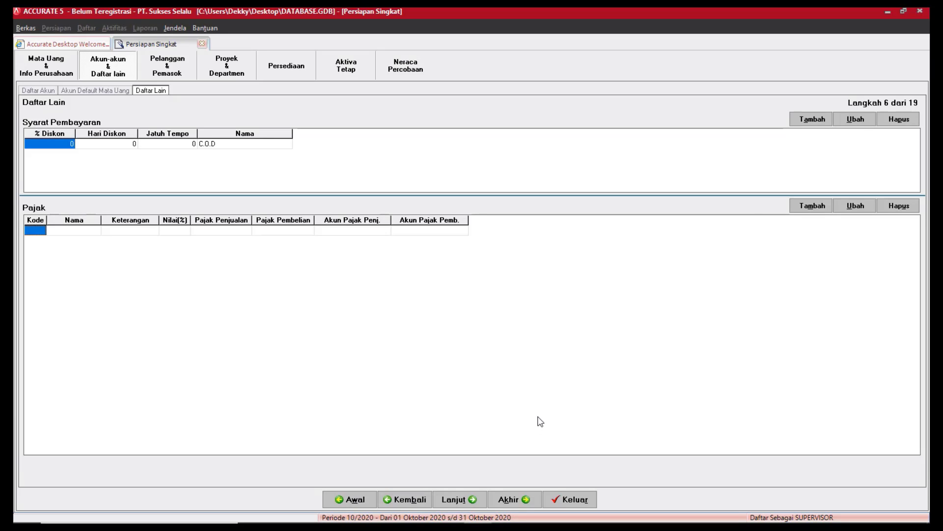
# Add a Net 30 payment term: 0% discount, due in 30 days.
pyautogui.click(812, 119)
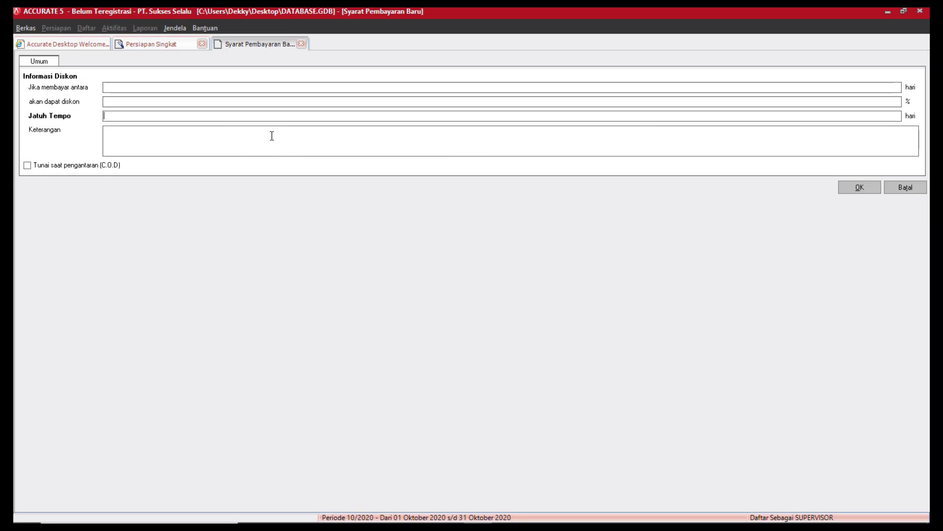
pyautogui.click(126, 88)
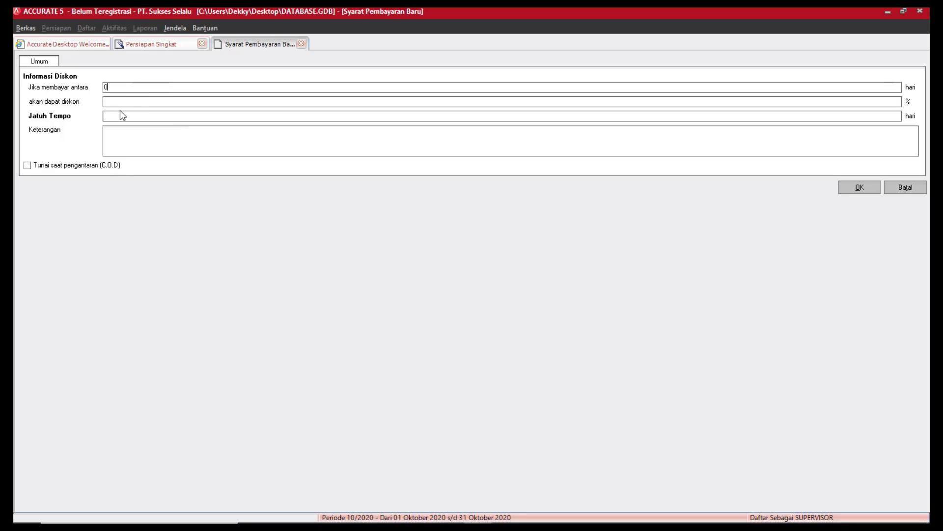
pyautogui.click(113, 100)
pyautogui.write('0')
pyautogui.click(123, 118)
pyautogui.write('30')
pyautogui.click(146, 131)
pyautogui.click(858, 187)
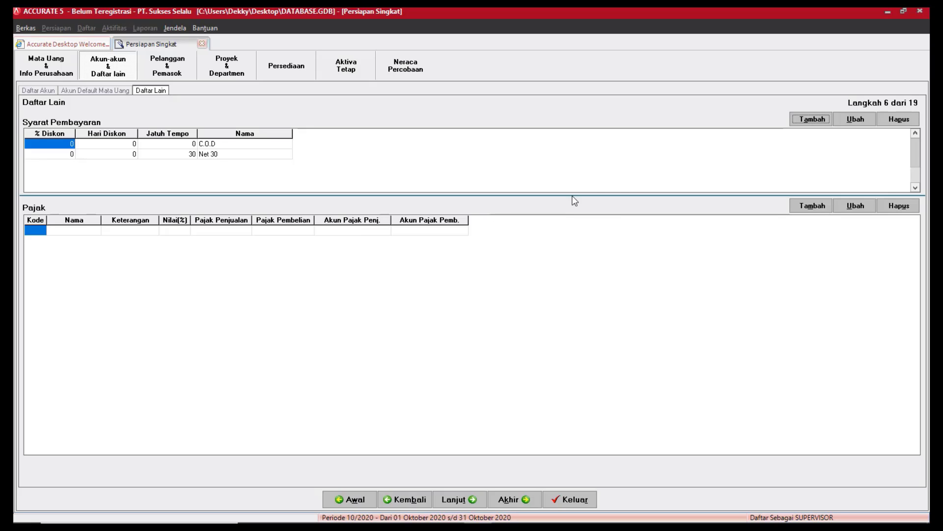
# Add a 5/10 n/30 payment term: 5% discount within 10 days, due in 30.
pyautogui.click(819, 121)
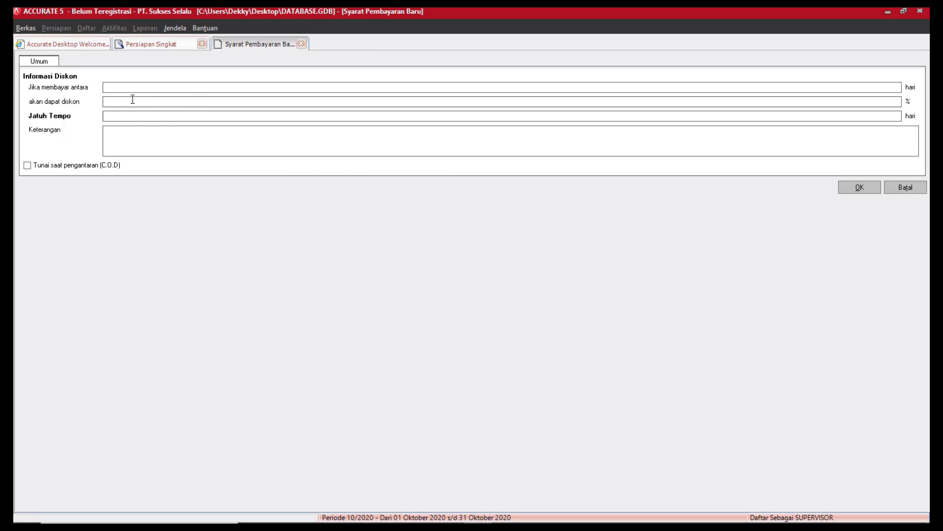
pyautogui.write('30')
pyautogui.press('Tab')
pyautogui.click(111, 86)
pyautogui.write('10')
pyautogui.click(112, 101)
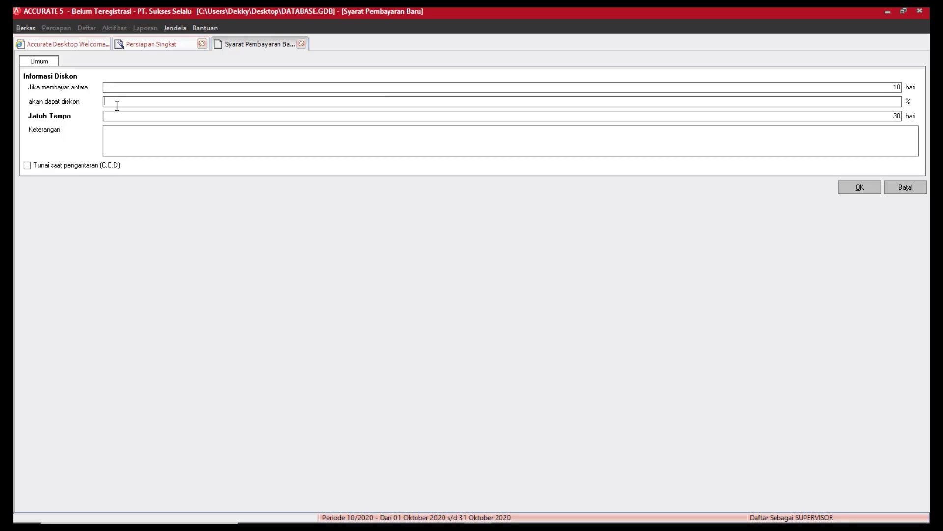
pyautogui.write('5')
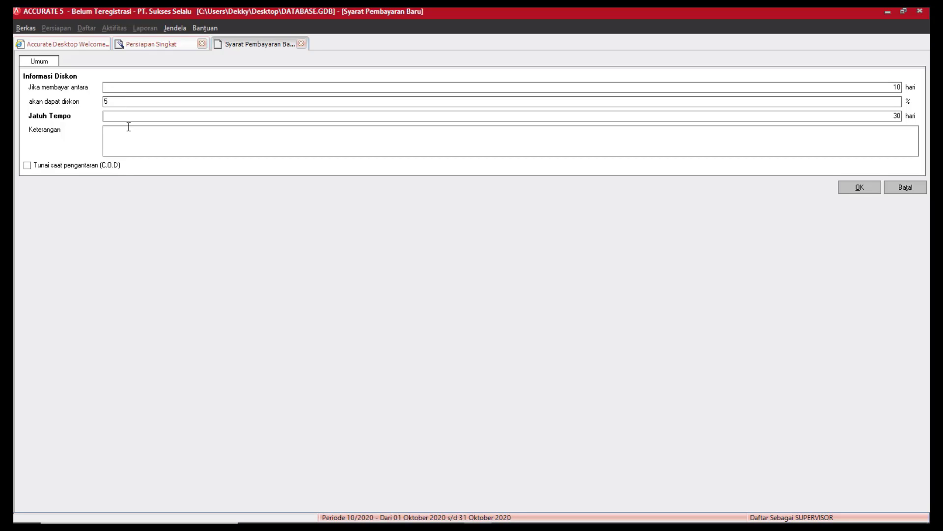
pyautogui.press('Tab')
pyautogui.click(859, 188)
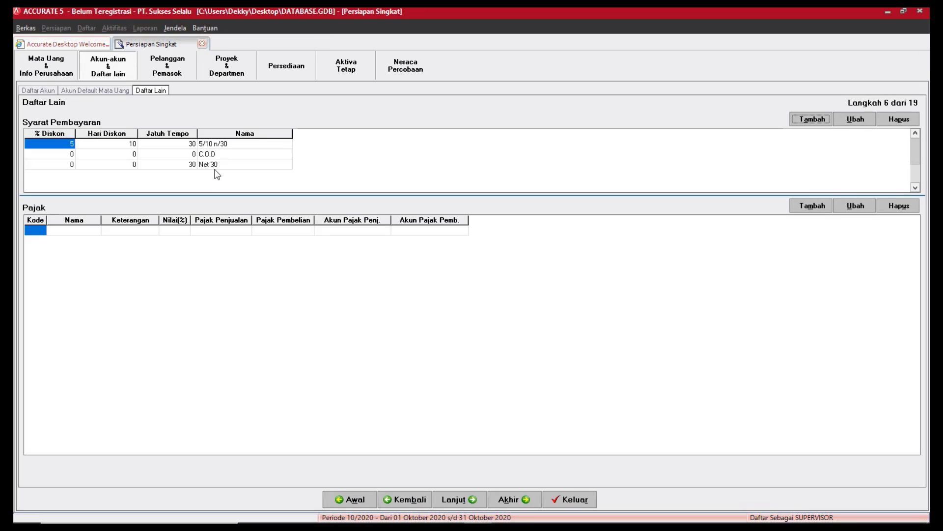
pyautogui.click(222, 145)
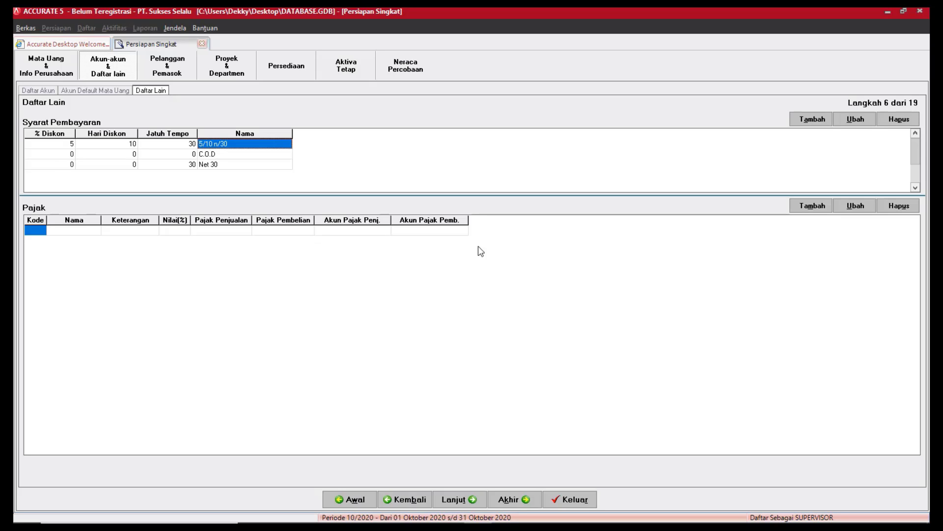
# Add tax PPN 10% with rate 10, code T and description 'Pajak Pertambahan Nilai'.
pyautogui.click(829, 209)
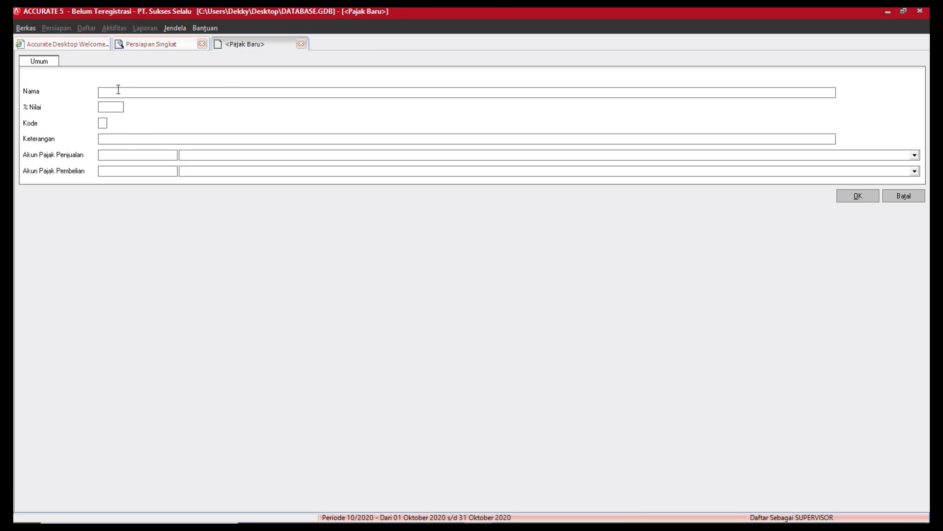
pyautogui.write('PPN 10%')
pyautogui.click(120, 106)
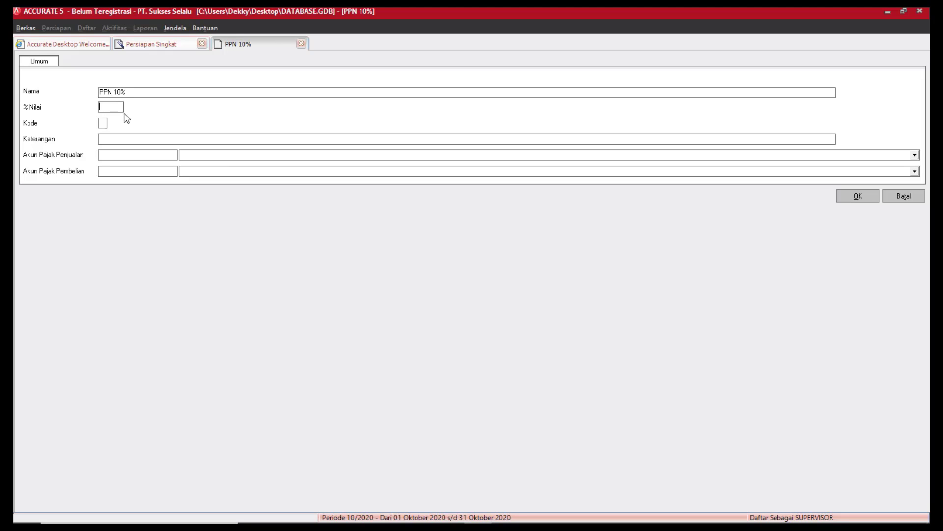
pyautogui.write('10')
pyautogui.click(103, 123)
pyautogui.write('T')
pyautogui.write('Pajak P')
pyautogui.write('ertama')
pyautogui.press('BackSpace')
pyautogui.write('bahan ni')
pyautogui.press('BackSpace')
pyautogui.press('BackSpace')
pyautogui.write('Nilai')
# Post the tax's sales to PPn Keluaran and purchases to PPn Masukan, save, and continue.
pyautogui.click(199, 157)
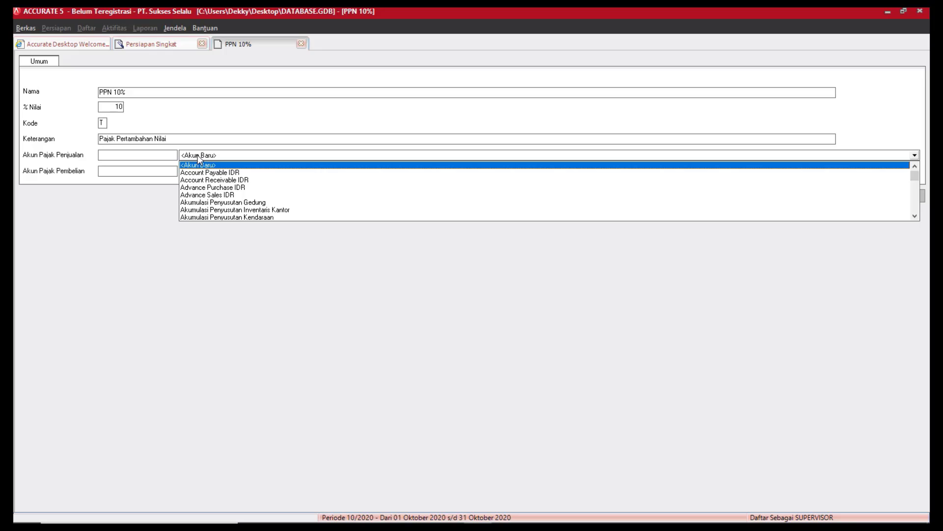
pyautogui.write('Ke')
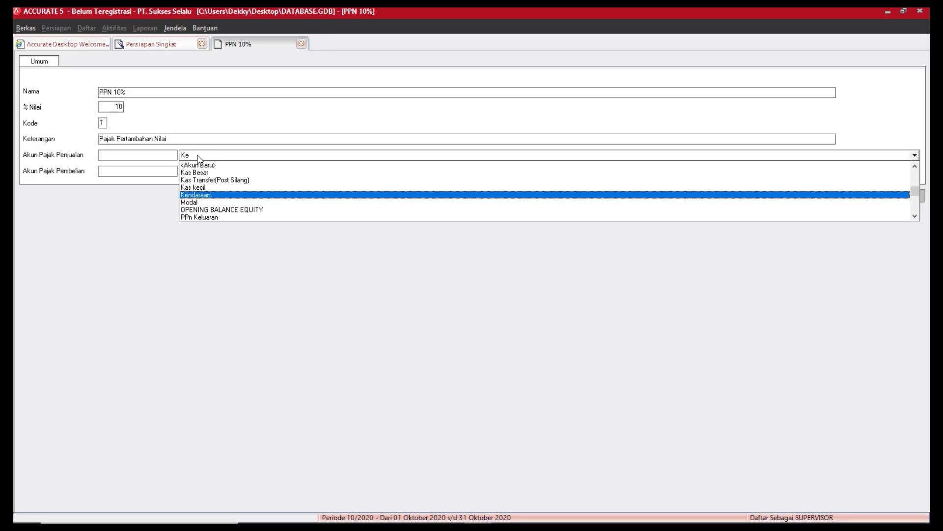
pyautogui.press('BackSpace')
pyautogui.press('BackSpace')
pyautogui.write('Pajak')
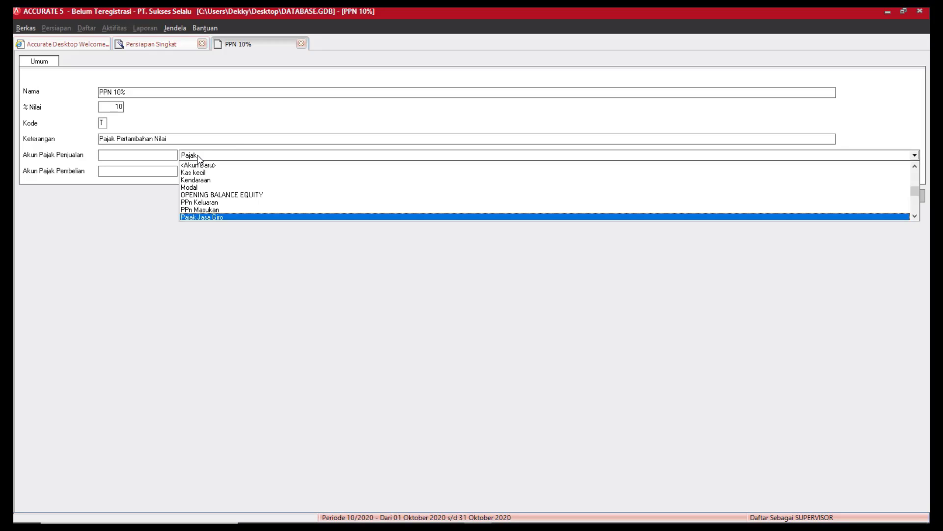
pyautogui.press('Up')
pyautogui.press('Up')
pyautogui.press('Return')
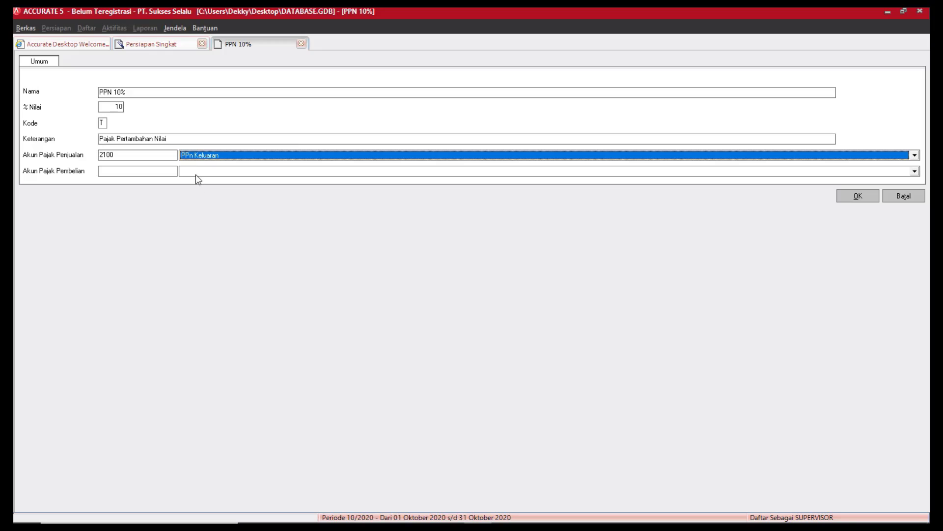
pyautogui.click(199, 172)
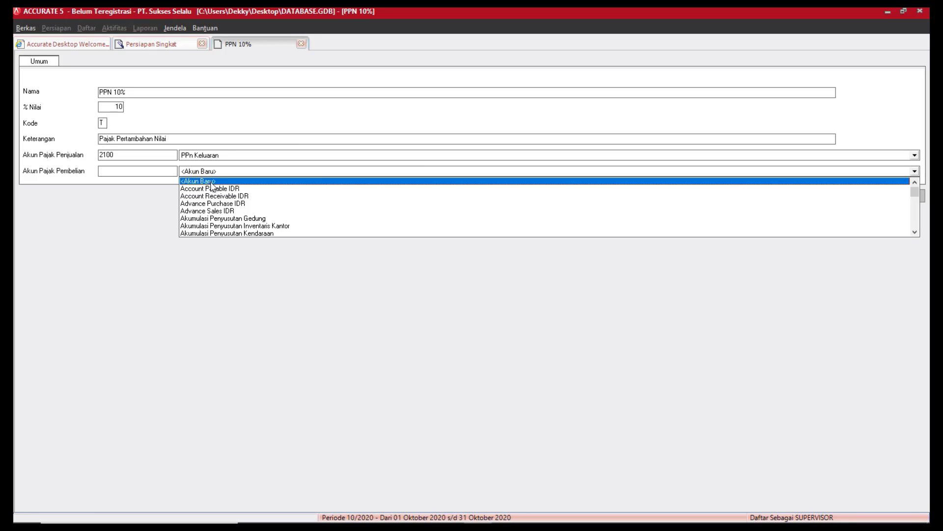
pyautogui.write('PPn')
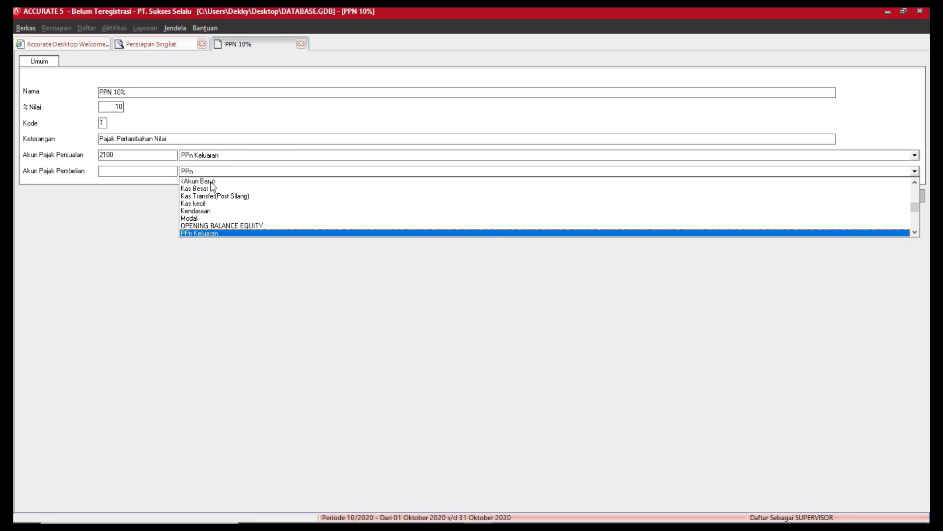
pyautogui.press('Down')
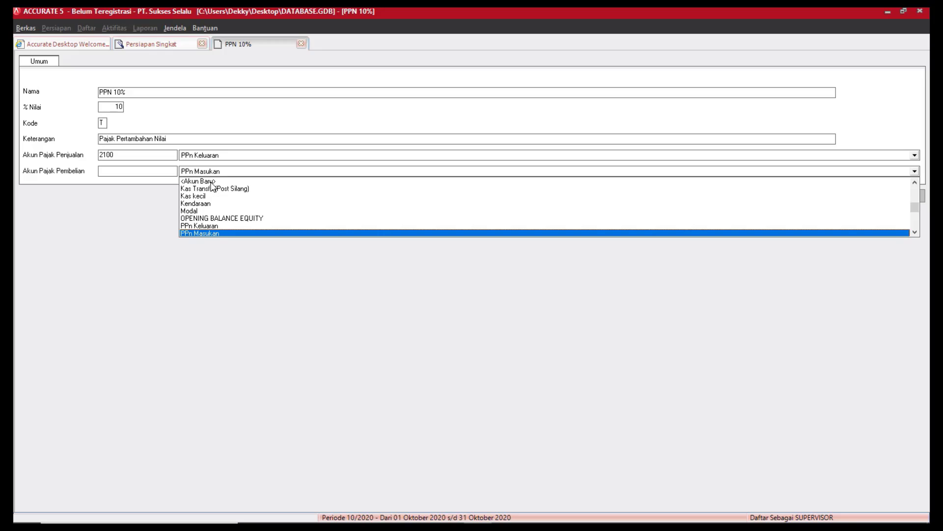
pyautogui.click(211, 235)
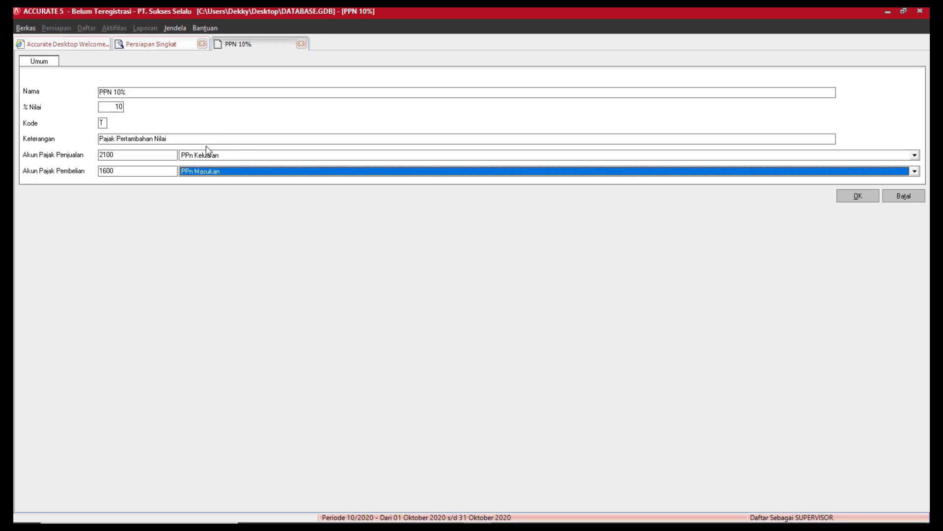
pyautogui.click(872, 196)
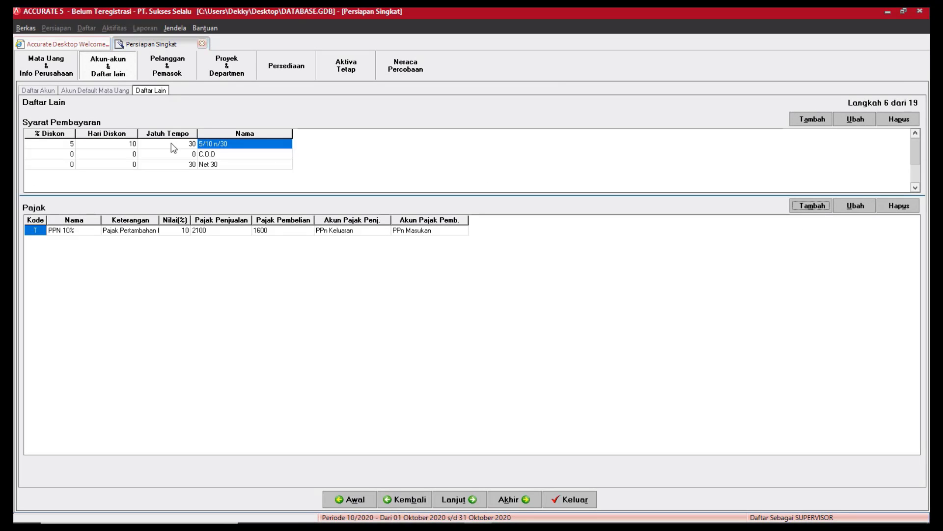
pyautogui.click(482, 499)
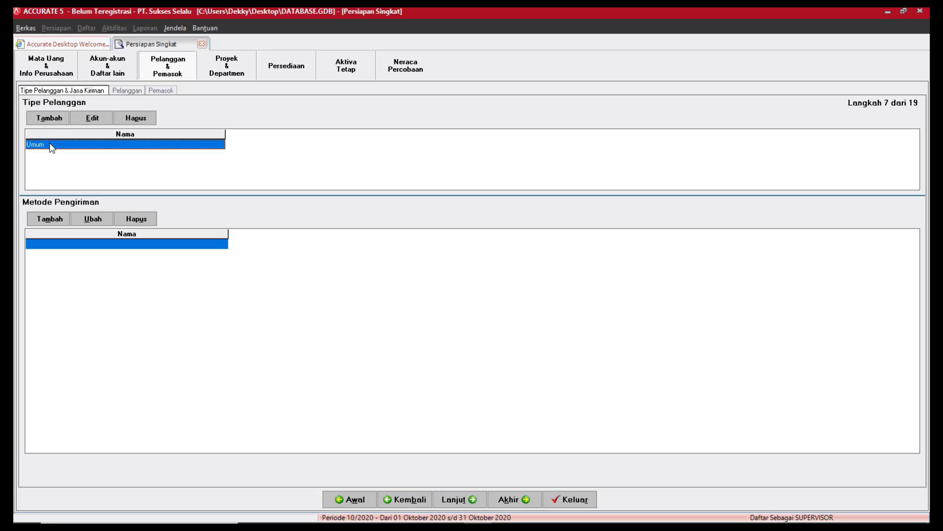
# Add three shipping methods under Metode Pengiriman: JNE, TIKI and ANTAR AJA.
pyautogui.click(65, 222)
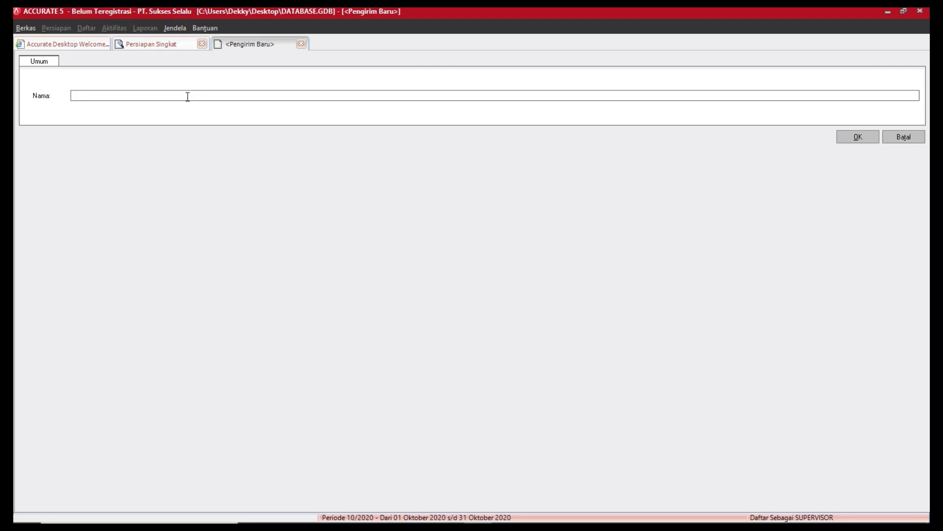
pyautogui.write('JNE')
pyautogui.click(845, 140)
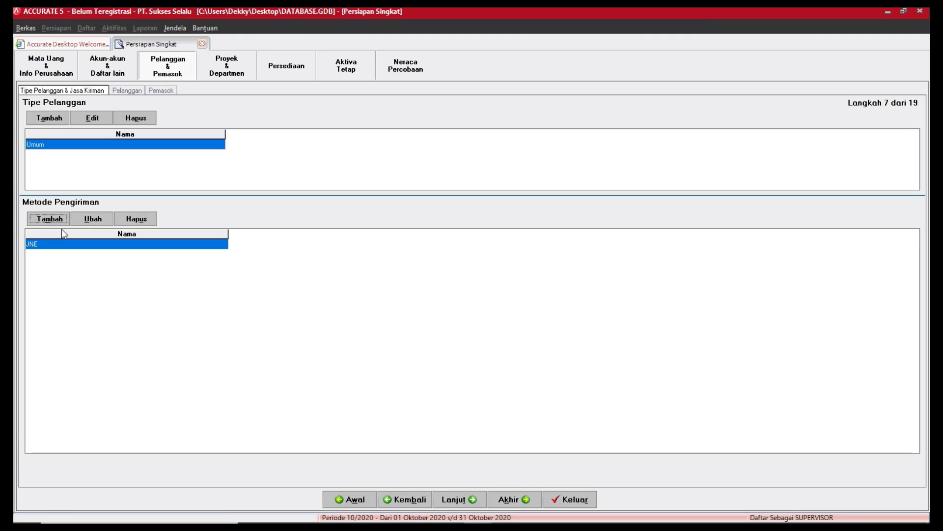
pyautogui.click(59, 220)
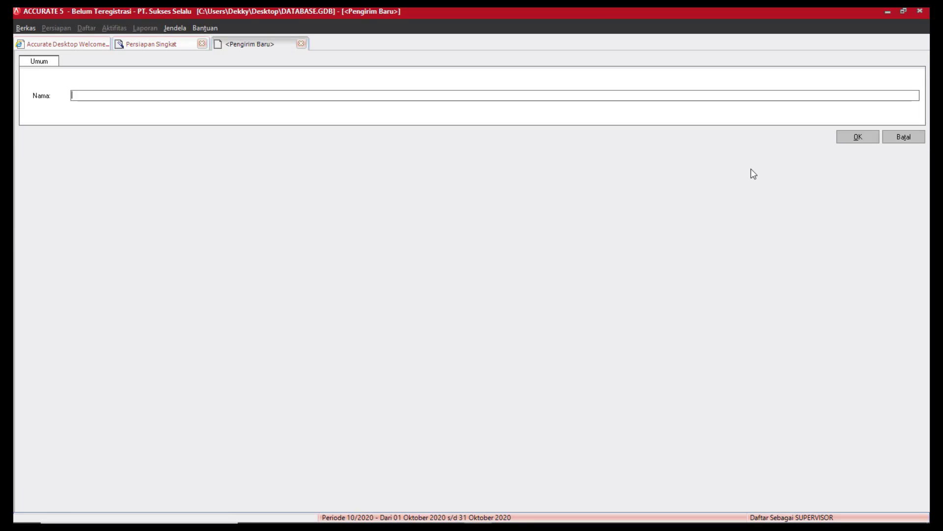
pyautogui.write('TIKI')
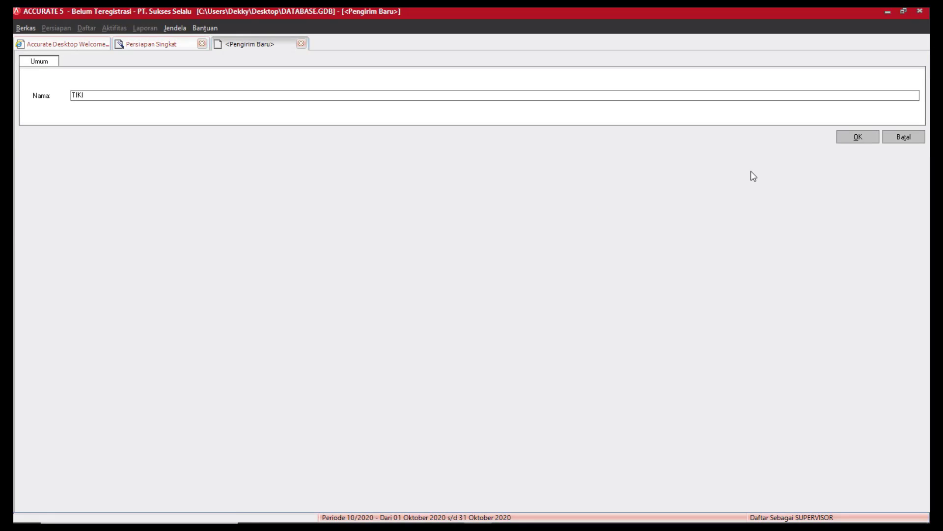
pyautogui.click(857, 137)
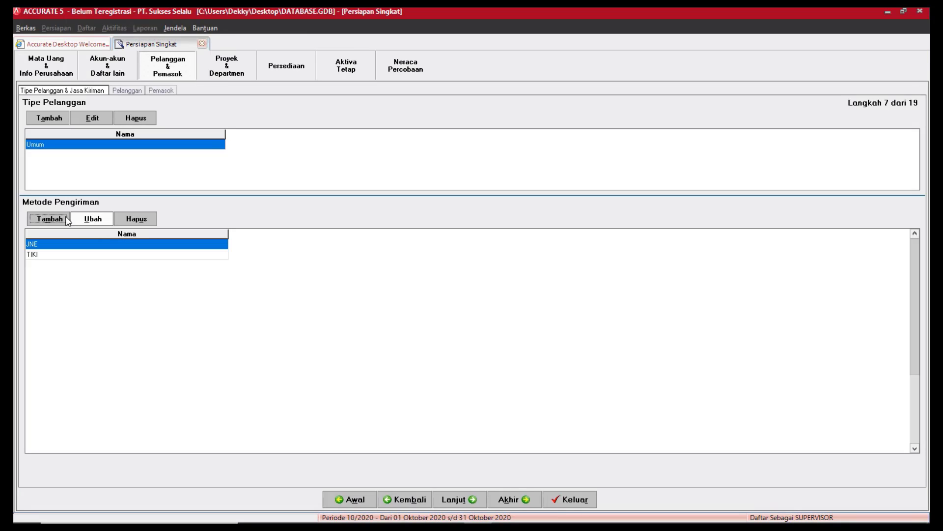
pyautogui.click(59, 219)
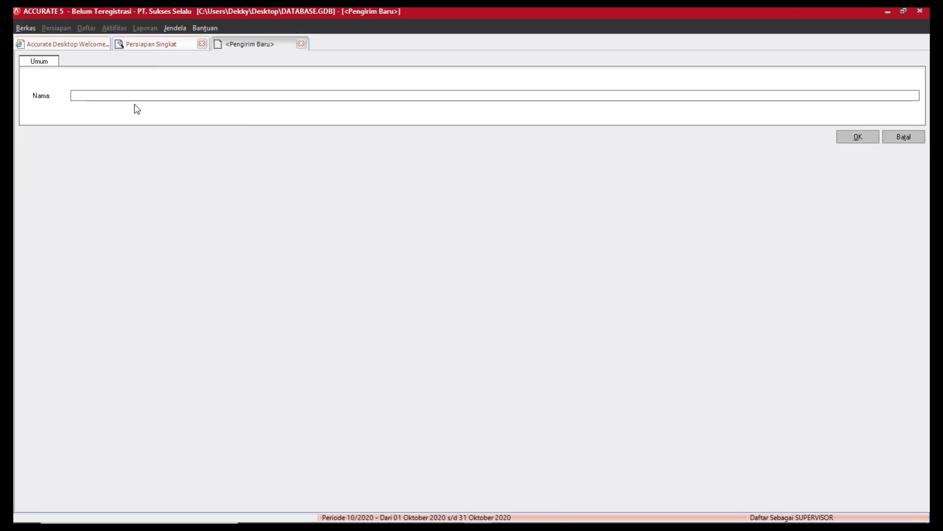
pyautogui.write('ANTAR AJA')
pyautogui.click(838, 136)
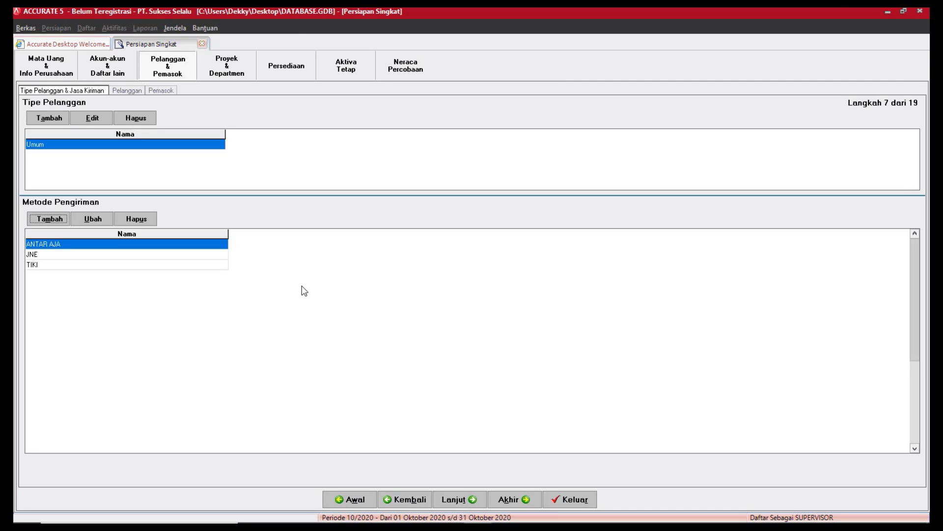
# On the customer list step, import customers from Daftar Pelanggan.xls and load its data with Ambil Data.
pyautogui.click(475, 500)
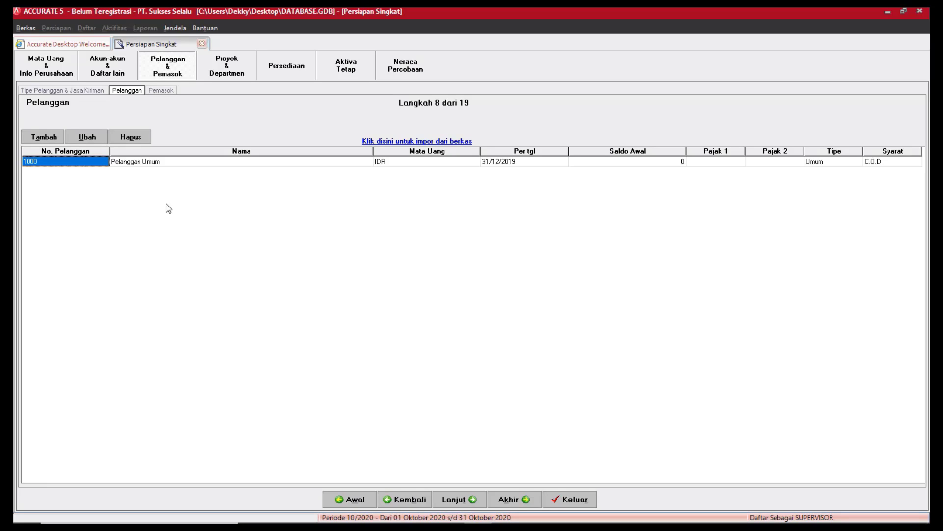
pyautogui.click(450, 142)
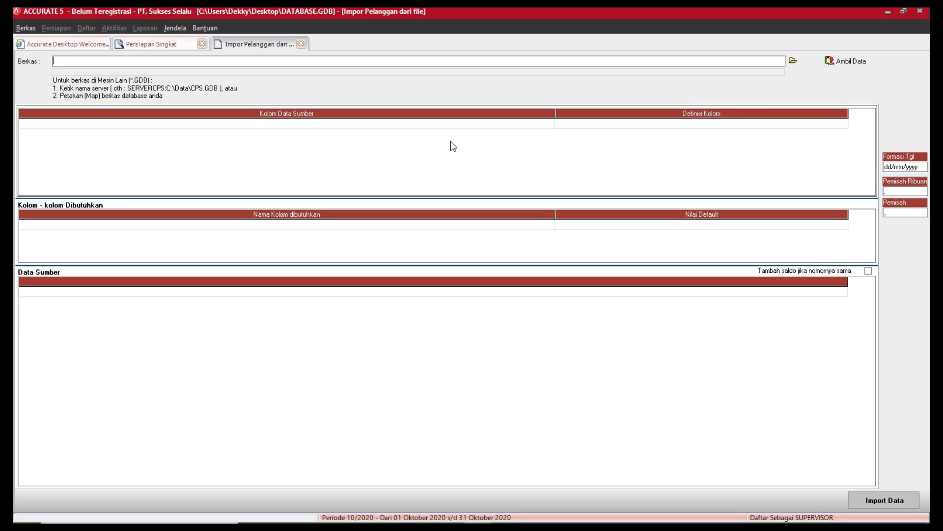
pyautogui.click(794, 61)
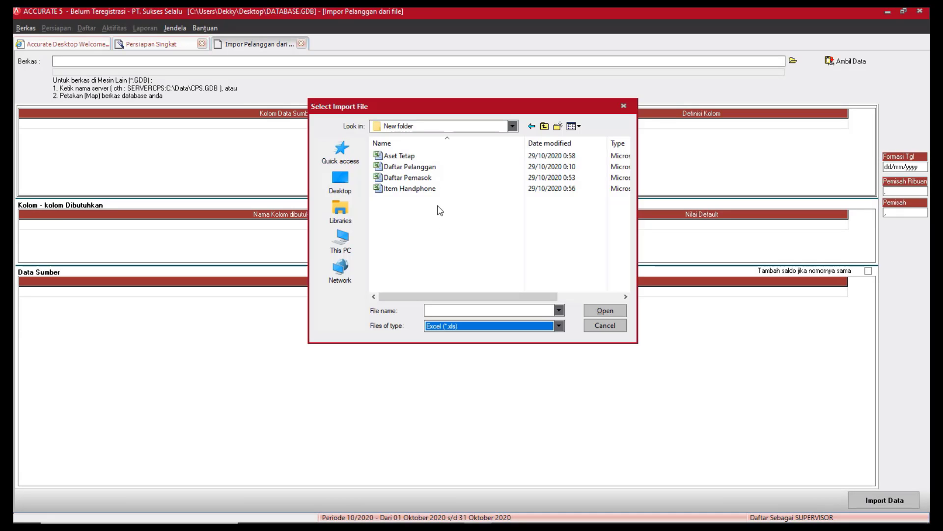
pyautogui.click(426, 167)
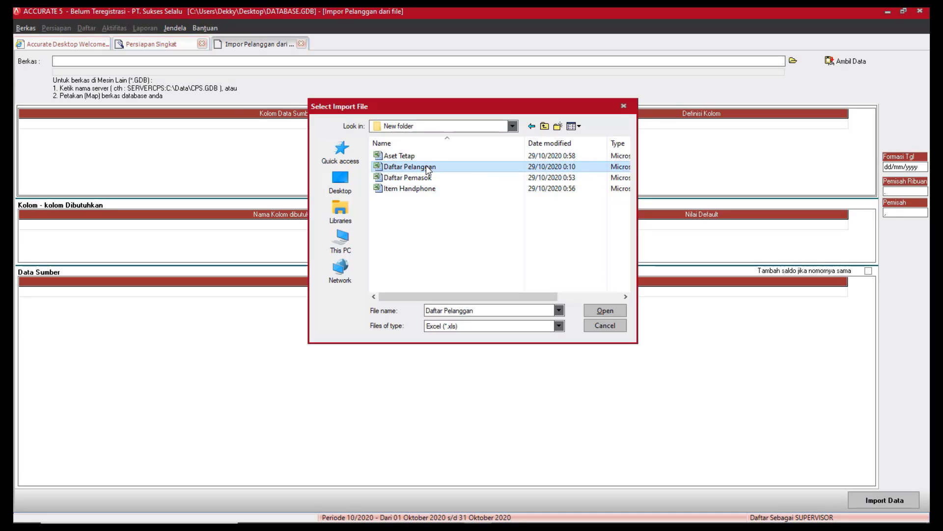
pyautogui.click(596, 314)
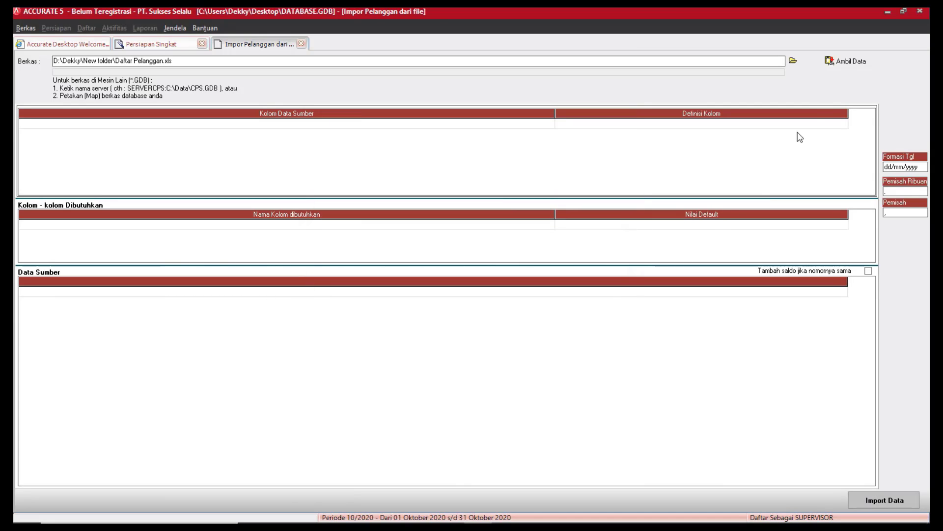
pyautogui.click(840, 61)
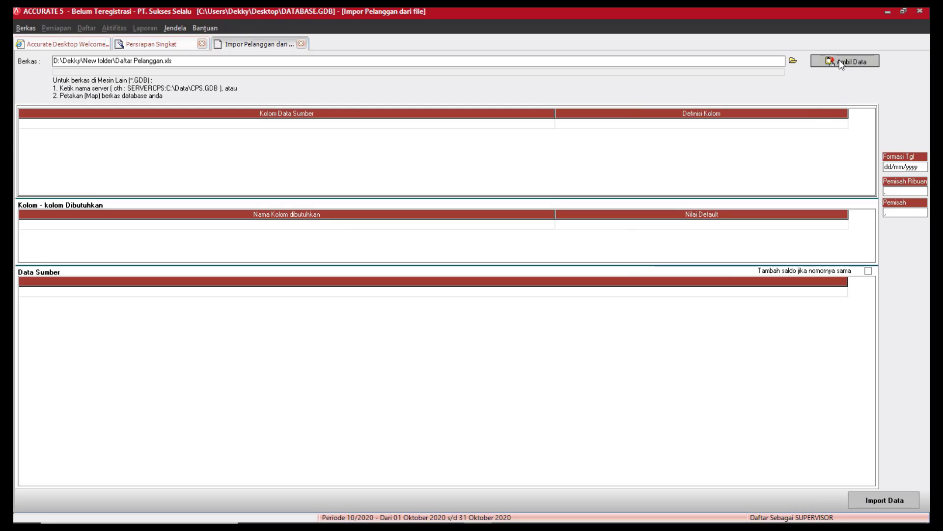
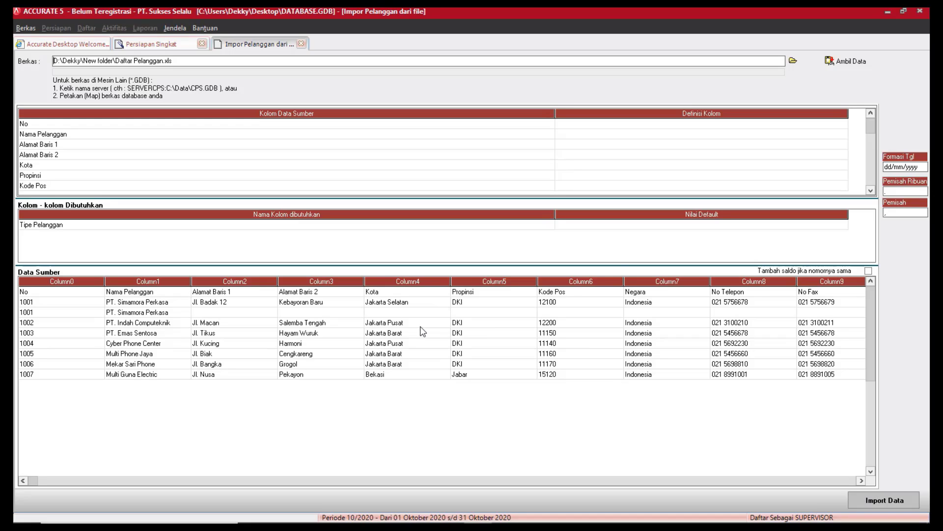
# Map the No column to No. Pelanggan, Nama Pelanggan to the name field, and Alamat Baris 1 to Alamat 1.
pyautogui.click(837, 125)
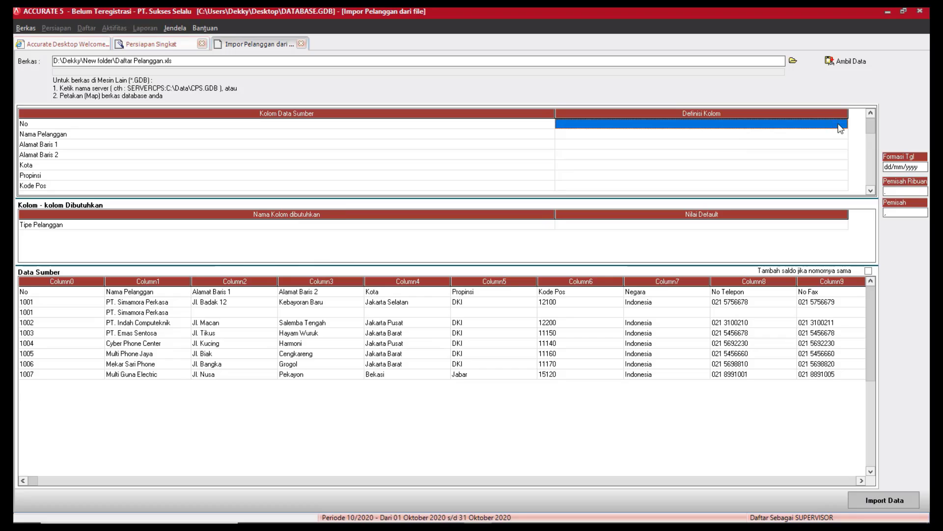
pyautogui.click(844, 126)
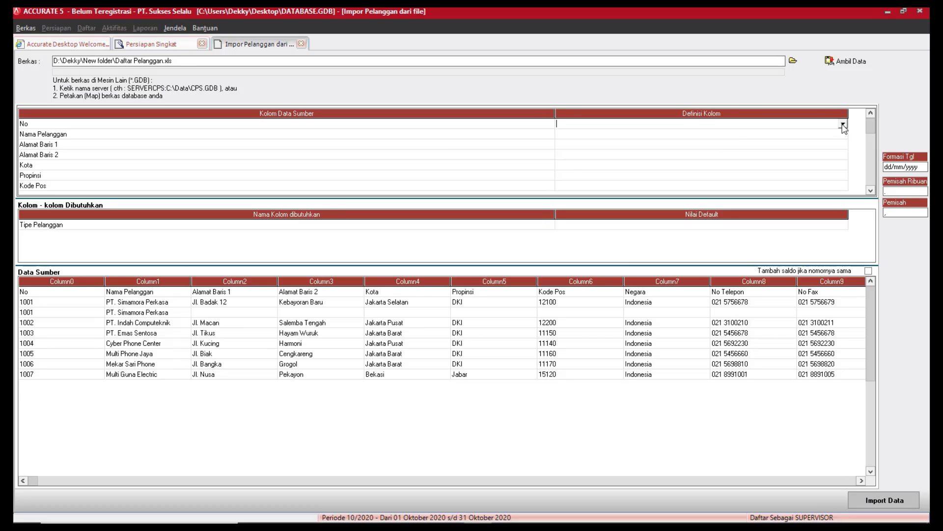
pyautogui.click(843, 125)
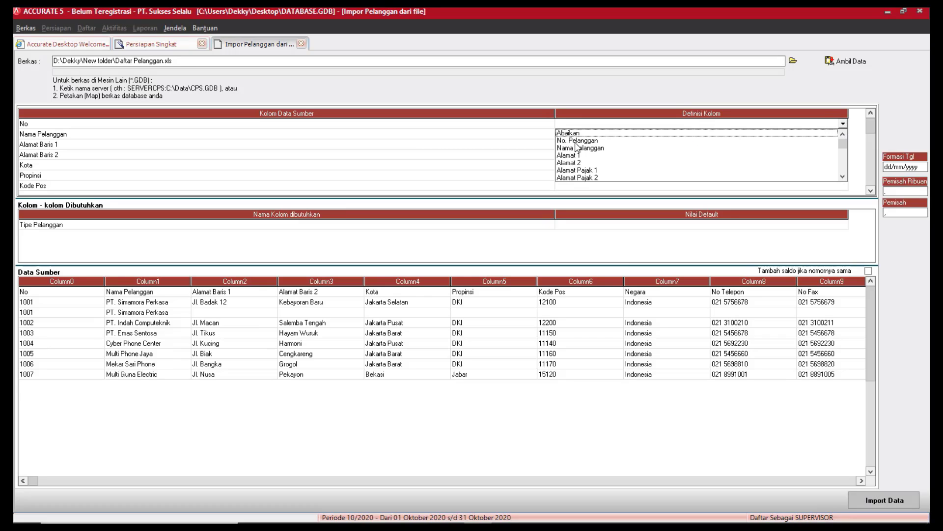
pyautogui.click(578, 141)
pyautogui.click(835, 134)
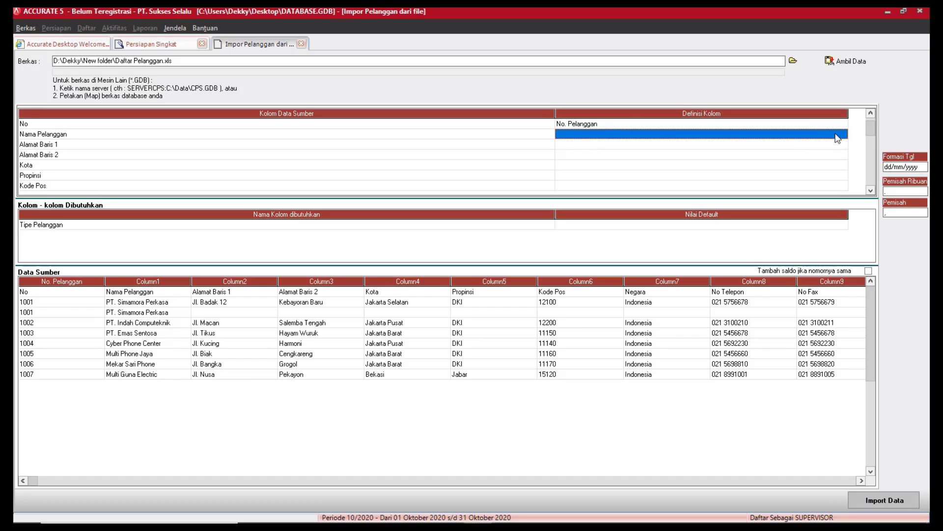
pyautogui.click(845, 135)
pyautogui.click(845, 136)
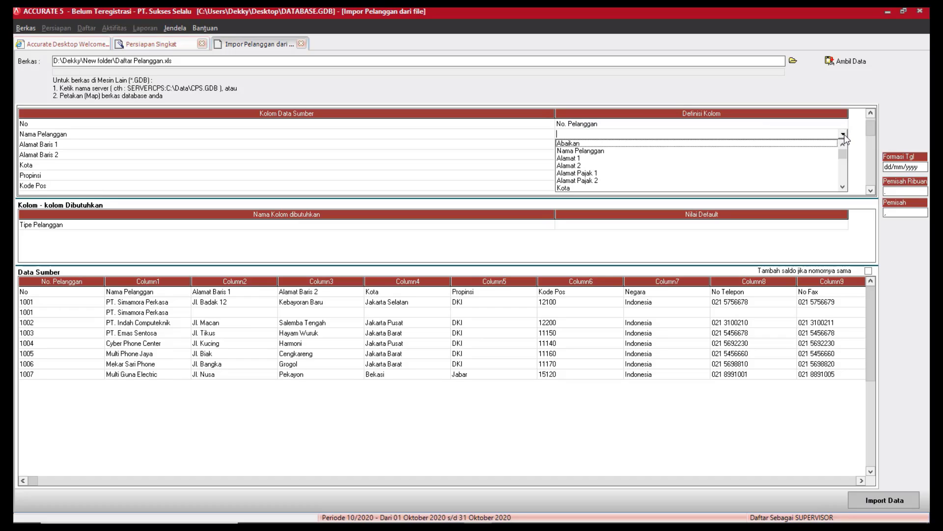
pyautogui.click(582, 151)
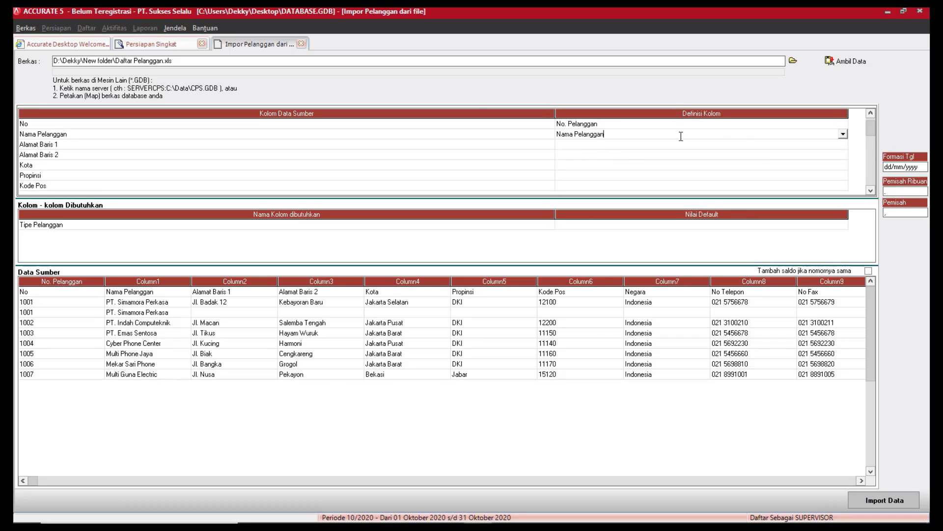
pyautogui.click(792, 144)
pyautogui.click(841, 146)
pyautogui.click(843, 145)
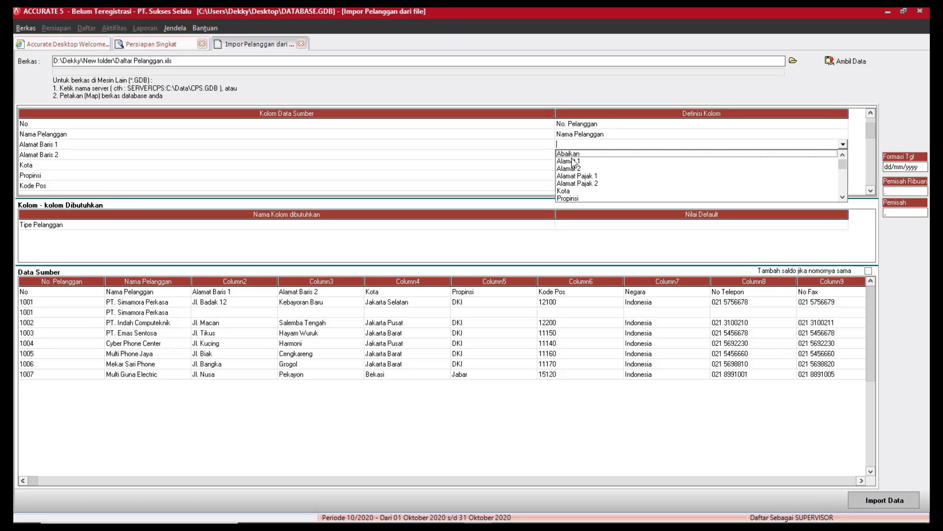
pyautogui.click(578, 158)
# Map Alamat Baris 2 to Alamat 2 and Kota to Kota, and set Propinsi to Abaikan.
pyautogui.click(793, 157)
pyautogui.click(844, 156)
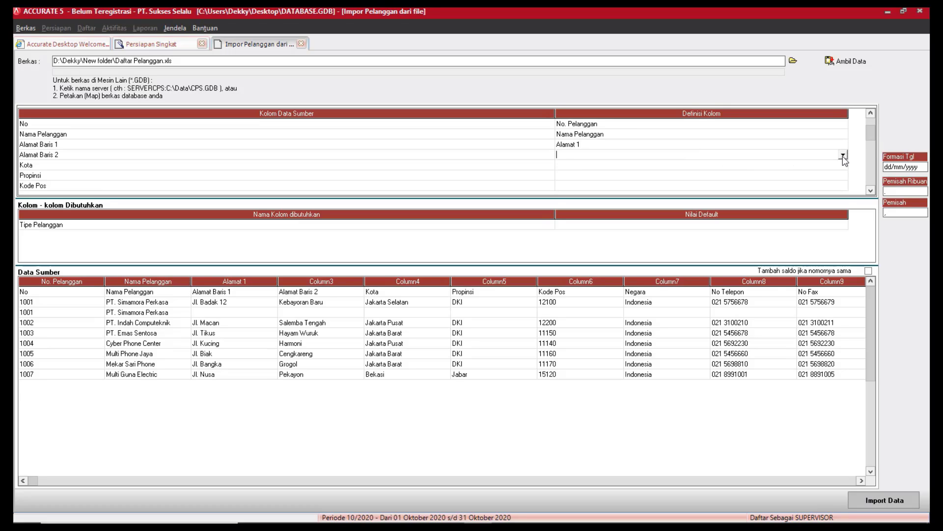
pyautogui.click(843, 156)
pyautogui.click(579, 170)
pyautogui.click(809, 165)
pyautogui.click(839, 166)
pyautogui.click(843, 166)
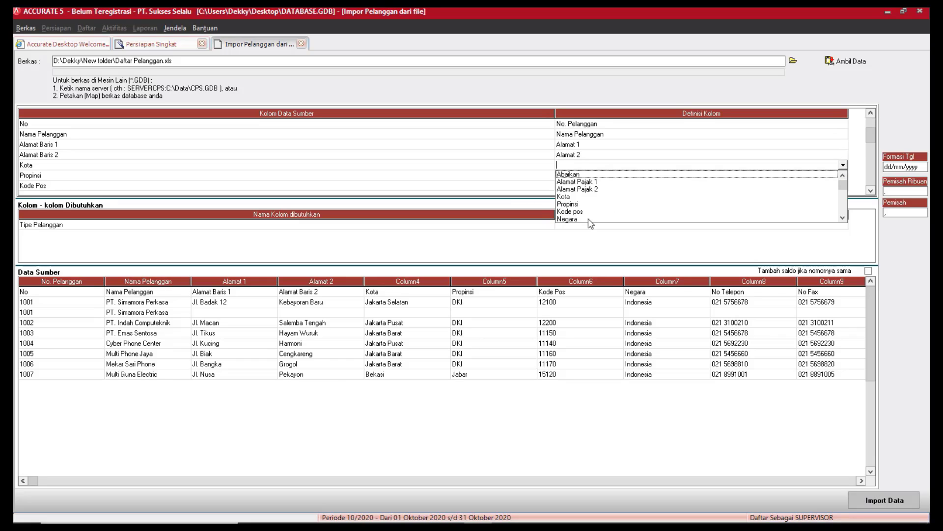
pyautogui.click(566, 198)
pyautogui.click(808, 175)
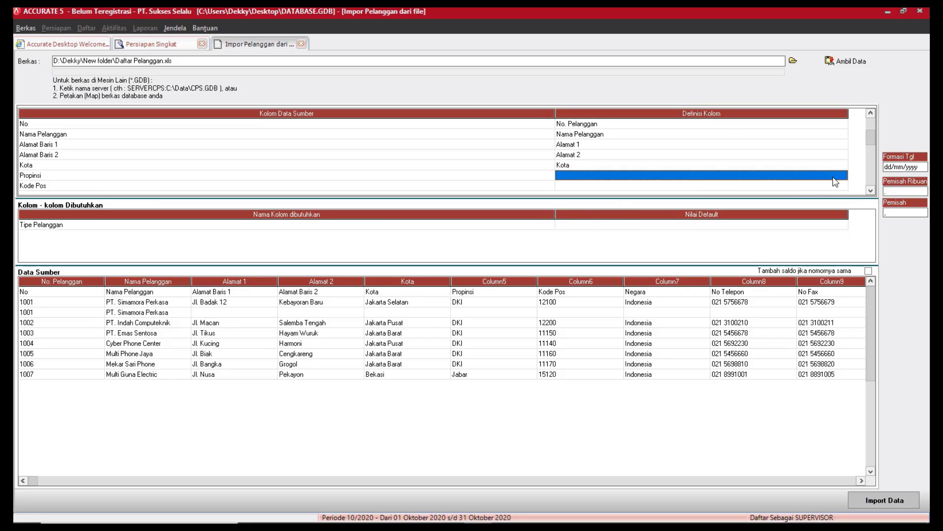
pyautogui.click(840, 176)
pyautogui.click(842, 176)
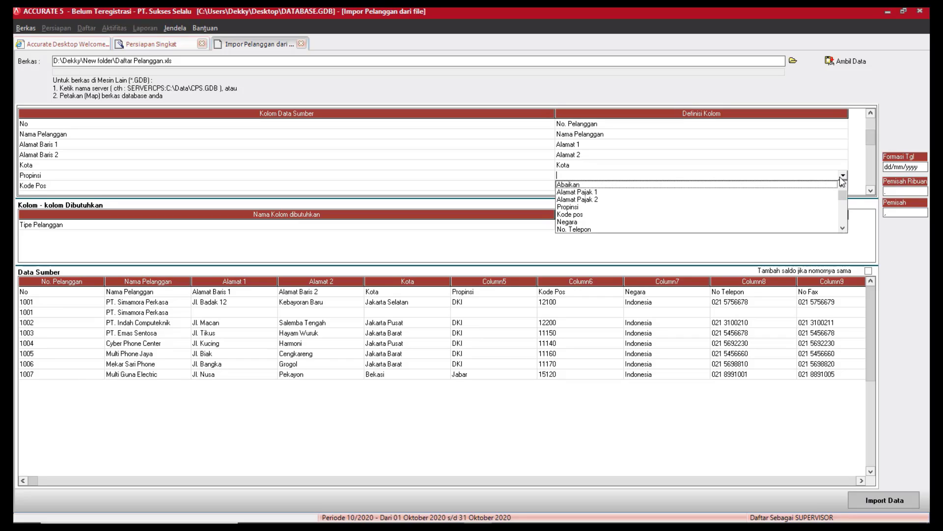
pyautogui.click(567, 185)
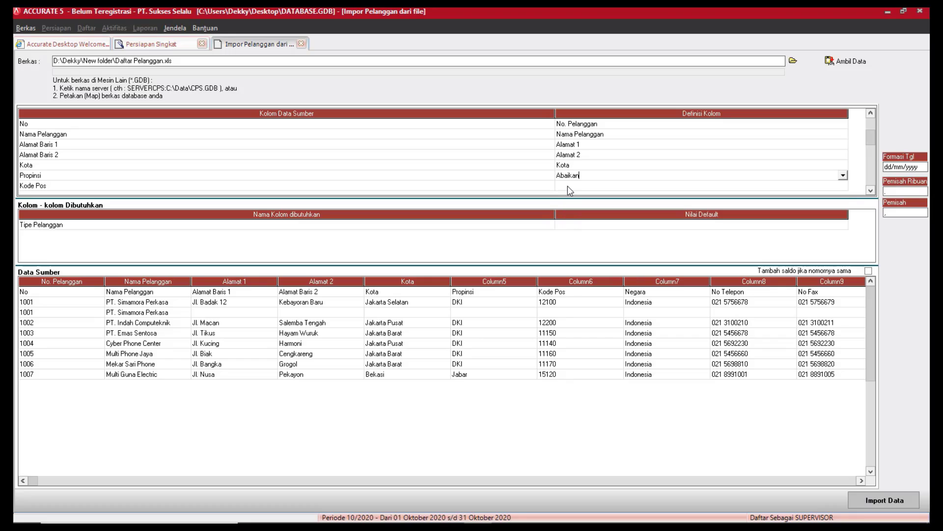
pyautogui.click(871, 190)
pyautogui.click(871, 191)
# Set Kode Pos to Abaikan, map Negara to Negara and No Telepon to No. Telepon.
pyautogui.click(805, 146)
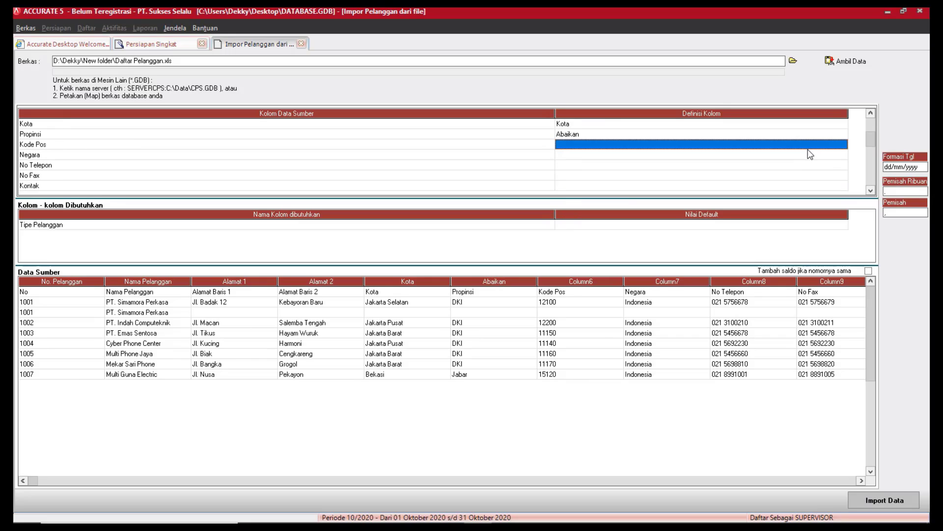
pyautogui.click(843, 145)
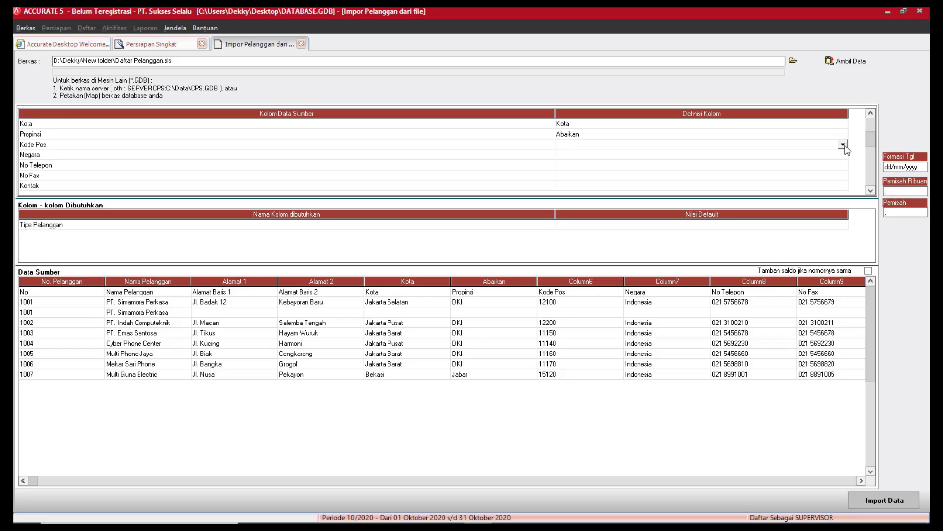
pyautogui.click(843, 145)
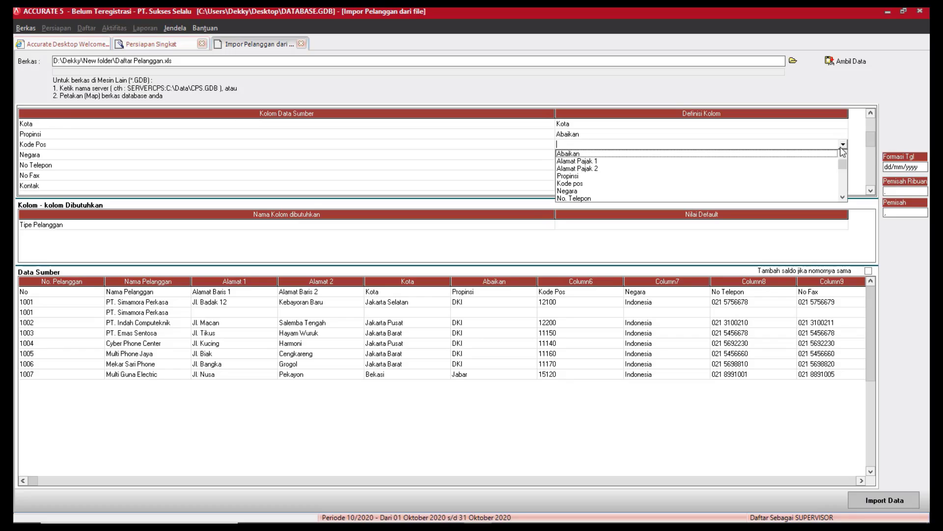
pyautogui.click(588, 154)
pyautogui.click(788, 155)
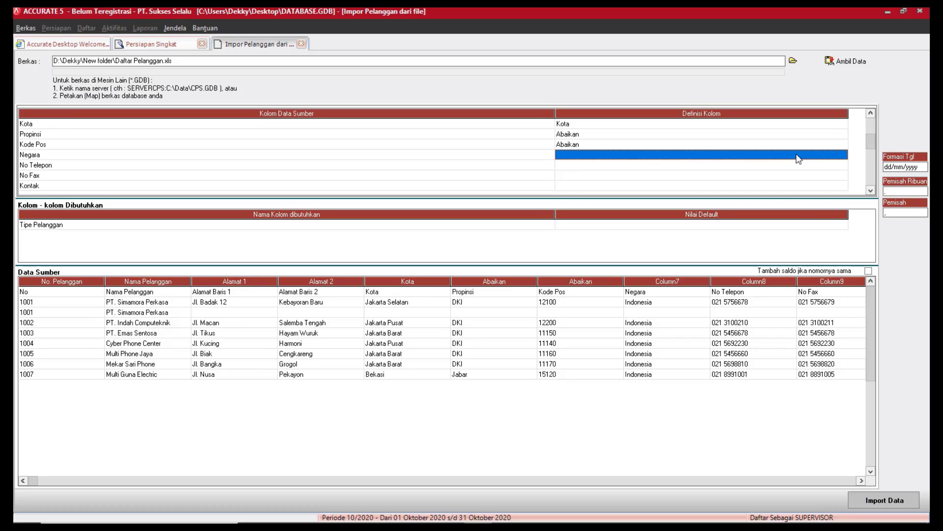
pyautogui.click(844, 155)
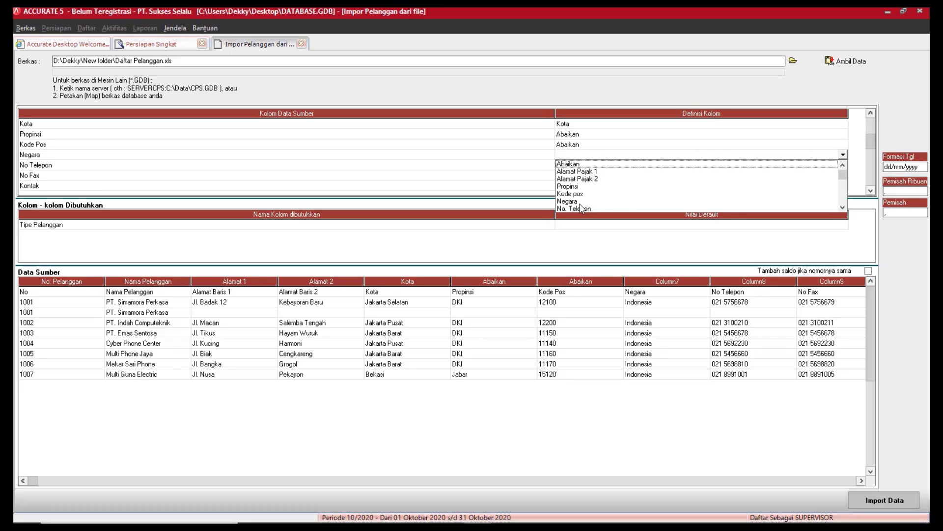
pyautogui.click(580, 202)
pyautogui.click(835, 167)
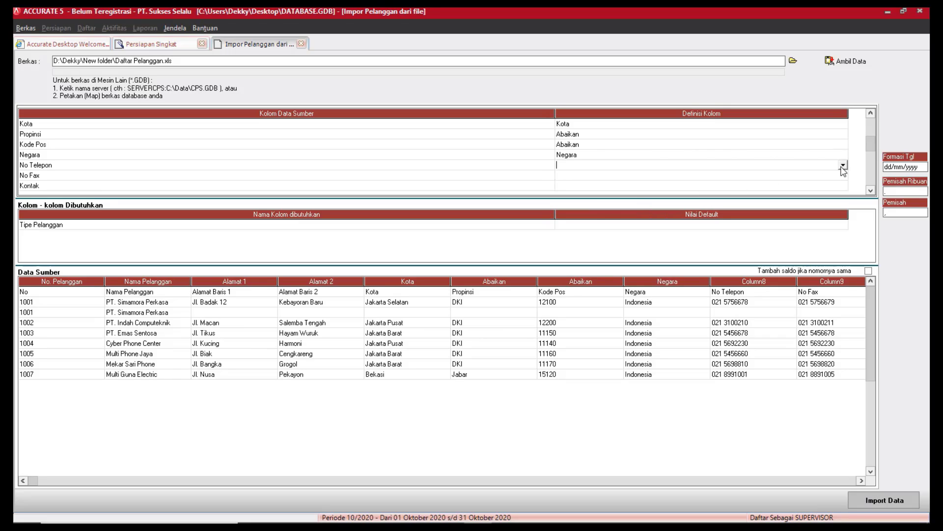
pyautogui.click(842, 166)
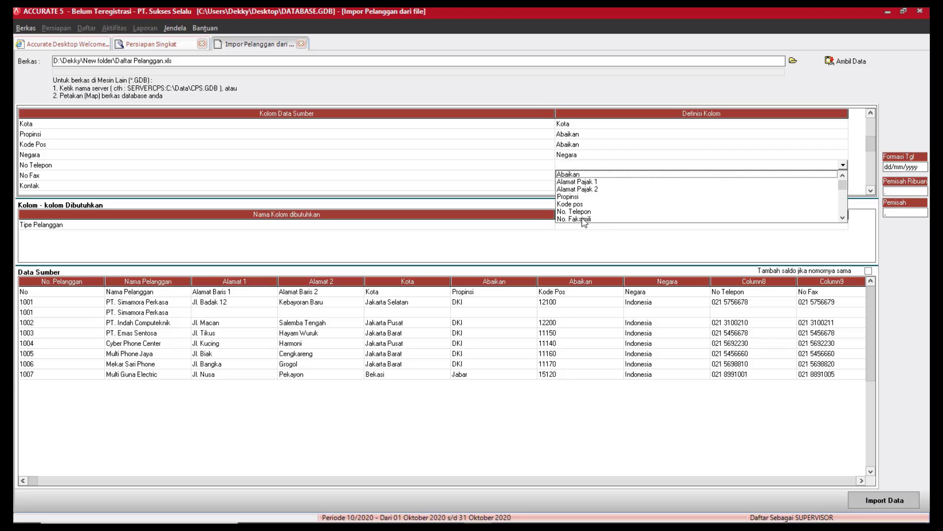
pyautogui.click(582, 213)
# Map No Fax to No. Faksimili and Kontak to Nama kontak.
pyautogui.click(823, 176)
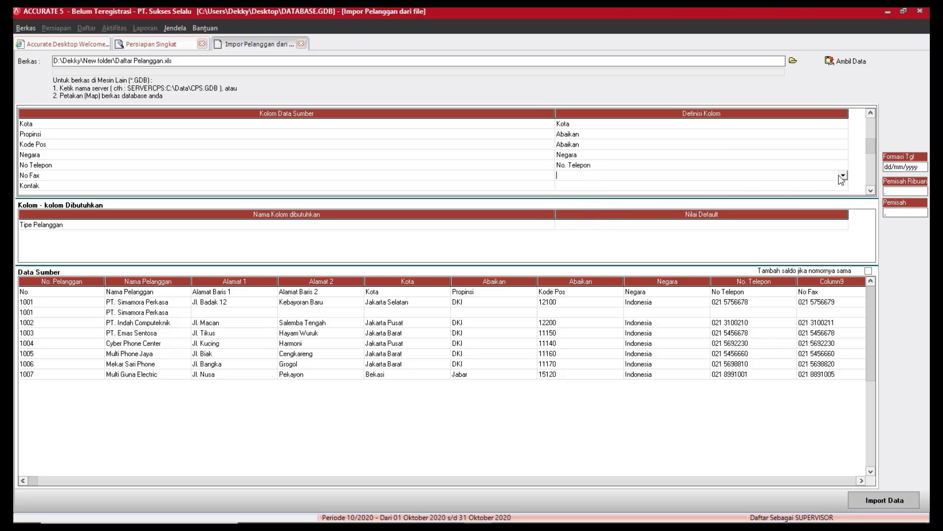
pyautogui.click(843, 176)
pyautogui.click(584, 222)
pyautogui.click(812, 187)
pyautogui.click(843, 185)
pyautogui.click(580, 233)
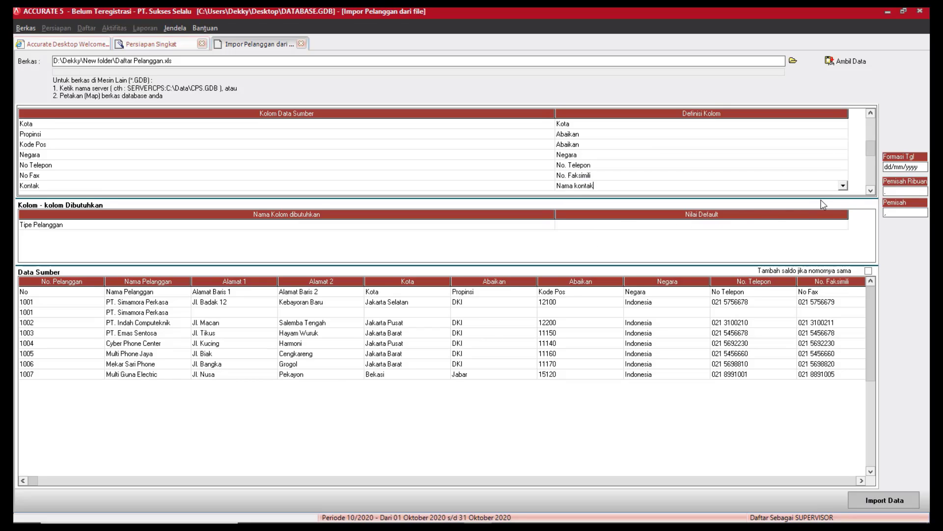
# Map the Email column to Email and Website to Halaman WEB.
pyautogui.doubleClick(870, 191)
pyautogui.tripleClick(871, 191)
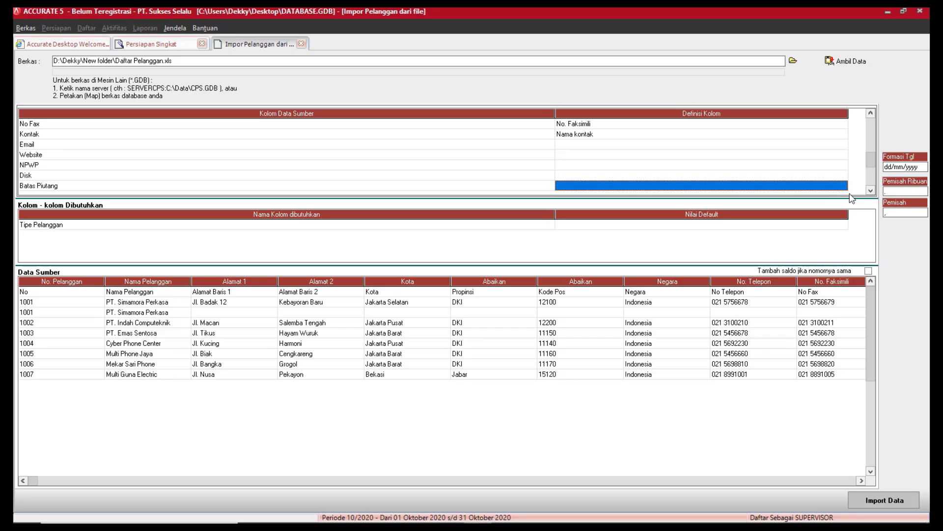
pyautogui.click(843, 145)
pyautogui.click(843, 144)
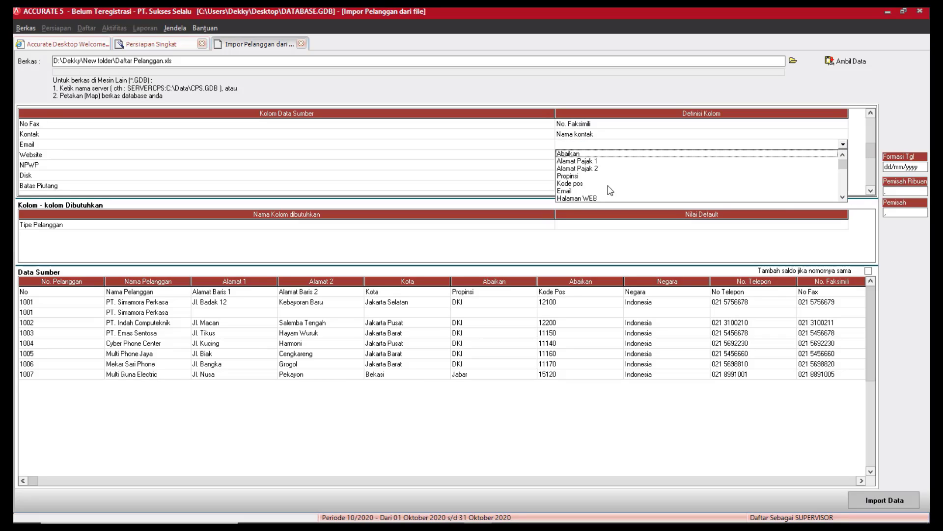
pyautogui.click(609, 190)
pyautogui.click(842, 157)
pyautogui.click(844, 157)
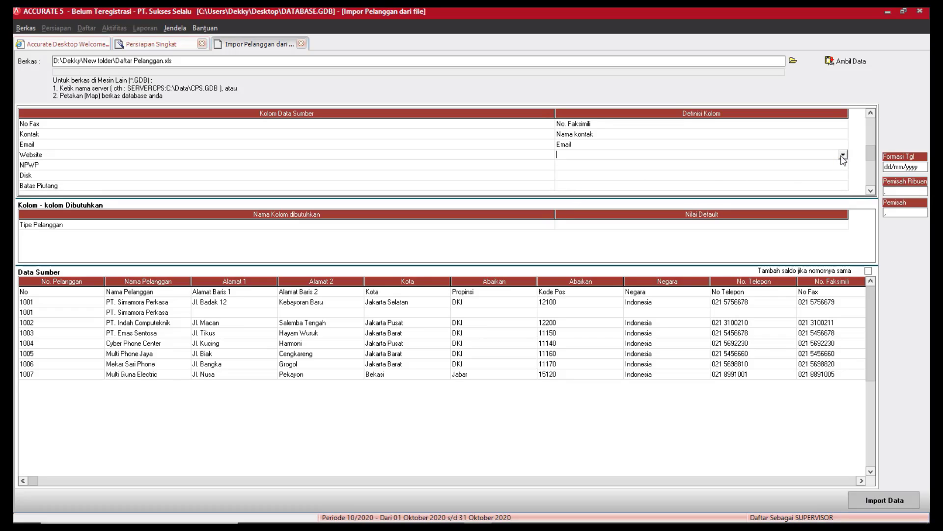
pyautogui.click(843, 157)
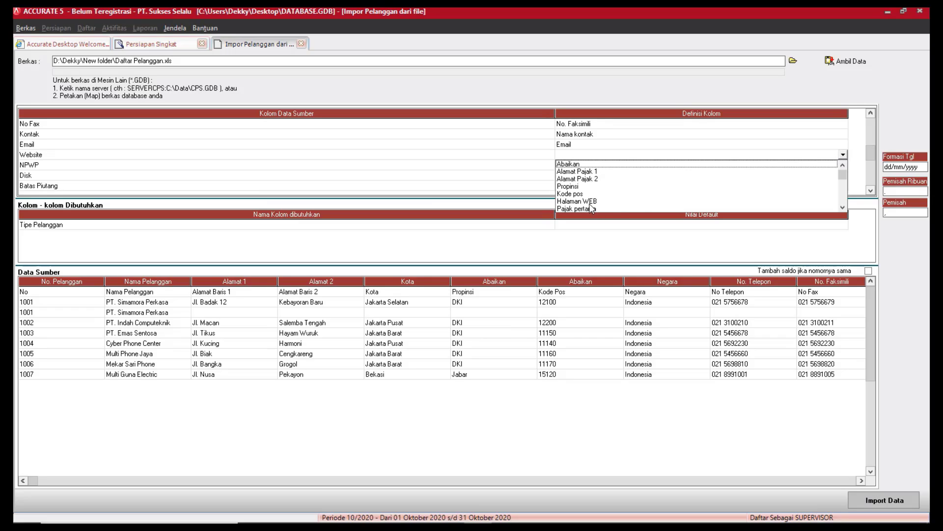
pyautogui.click(592, 208)
# Map the NPWP column to NPPKP.
pyautogui.click(843, 166)
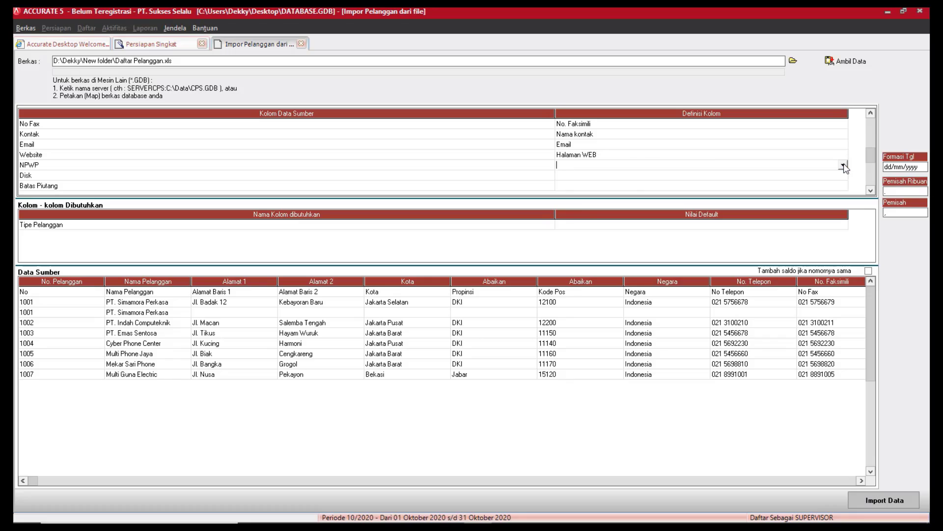
pyautogui.click(843, 166)
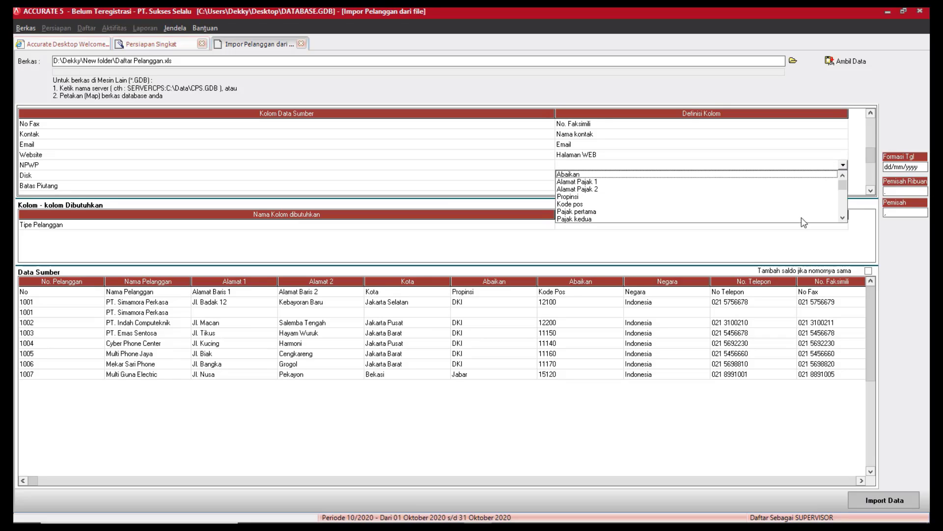
pyautogui.click(843, 219)
pyautogui.click(843, 218)
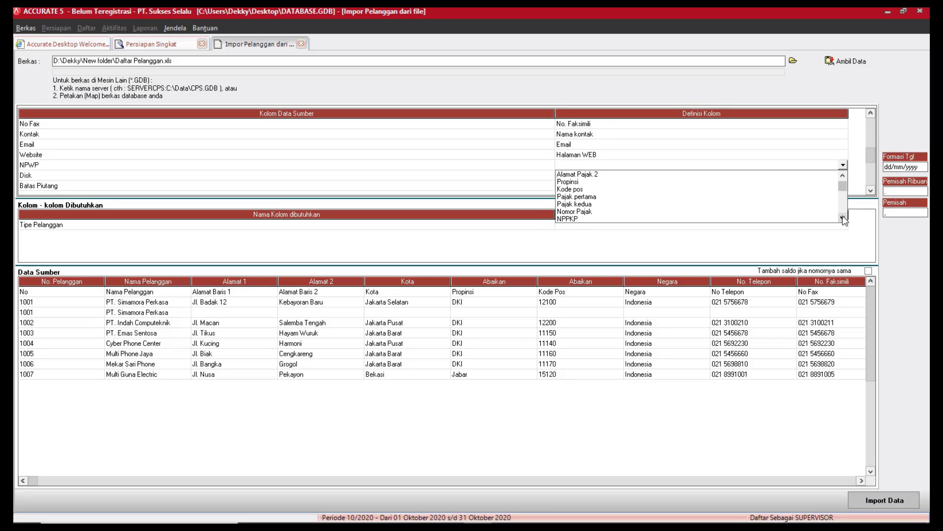
pyautogui.click(844, 219)
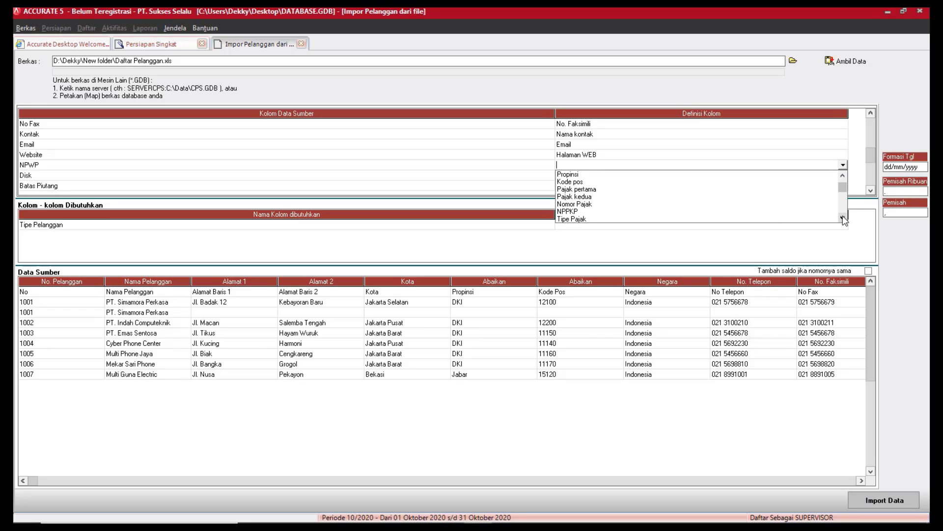
pyautogui.click(843, 219)
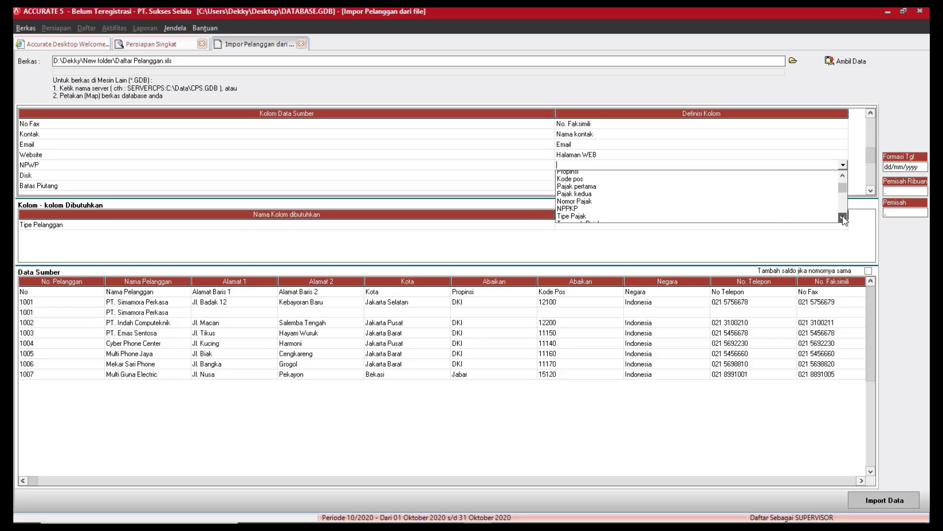
pyautogui.click(574, 205)
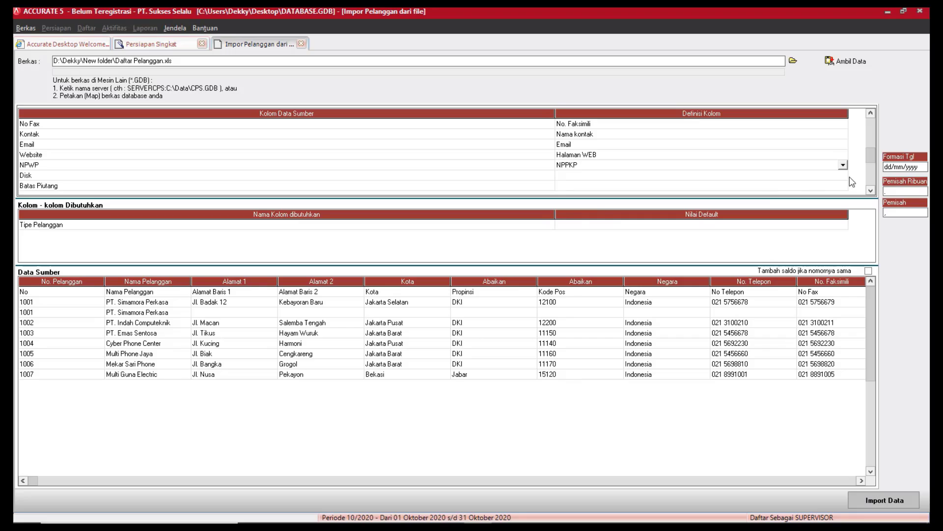
# Map Disk to Default Diskon and Batas Piutang to Batas Piutang.
pyautogui.click(845, 179)
pyautogui.click(843, 178)
pyautogui.click(843, 176)
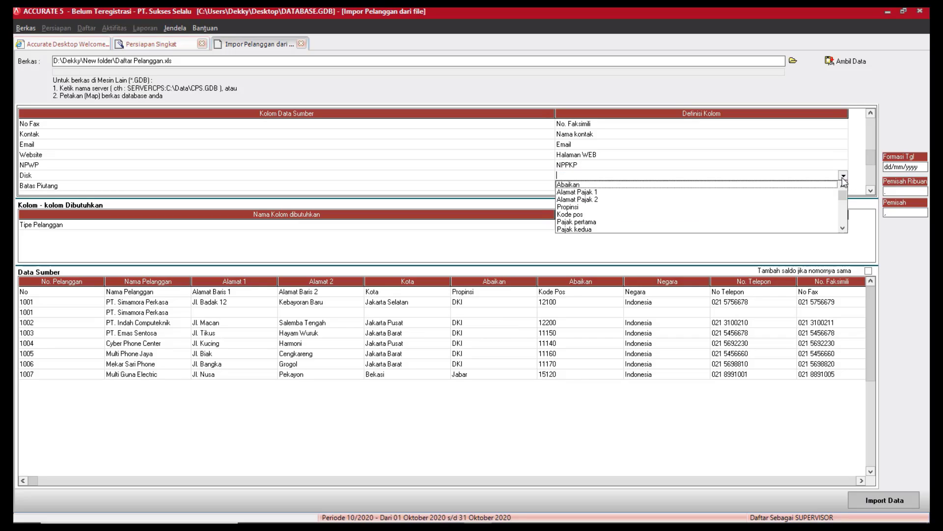
pyautogui.click(843, 228)
pyautogui.click(843, 228)
pyautogui.click(843, 228)
pyautogui.click(843, 228)
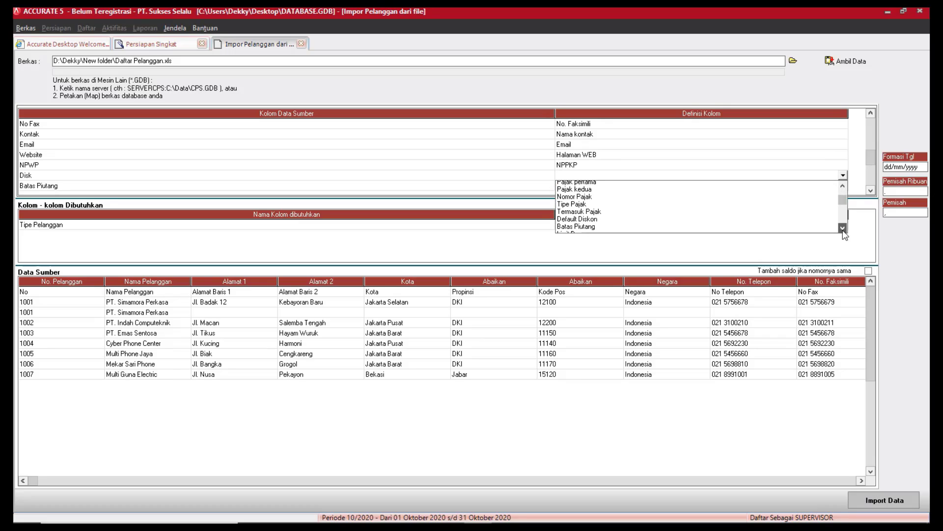
pyautogui.click(842, 228)
pyautogui.click(843, 228)
pyautogui.click(594, 207)
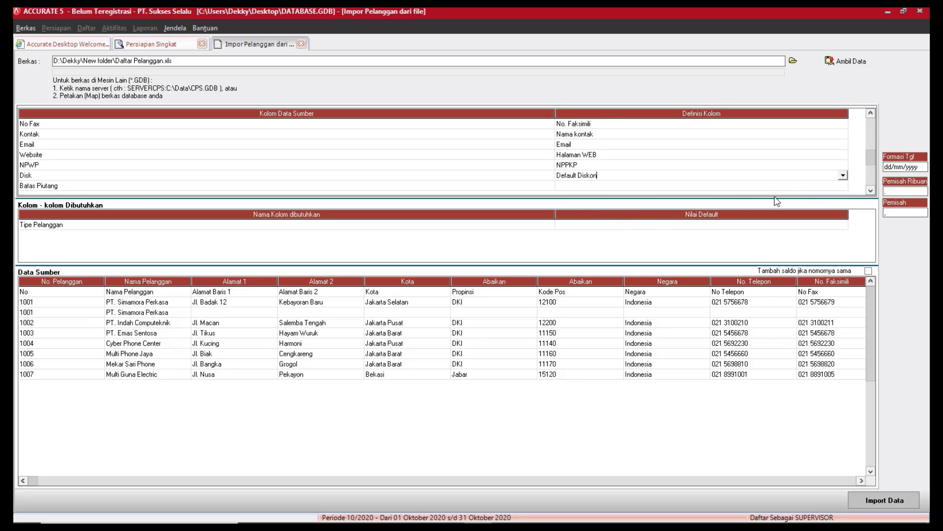
pyautogui.click(811, 187)
pyautogui.click(842, 187)
pyautogui.click(844, 239)
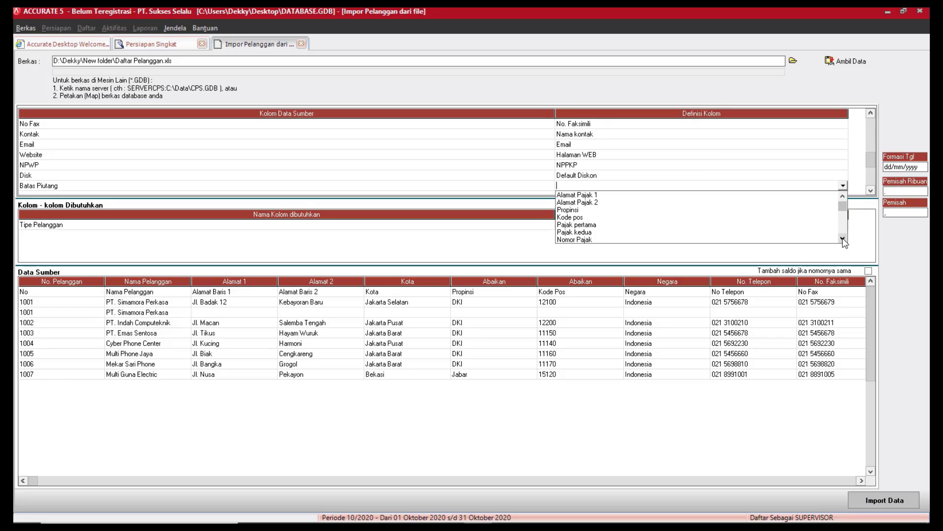
pyautogui.click(843, 239)
pyautogui.click(843, 239)
pyautogui.click(843, 239)
pyautogui.click(843, 239)
pyautogui.click(843, 239)
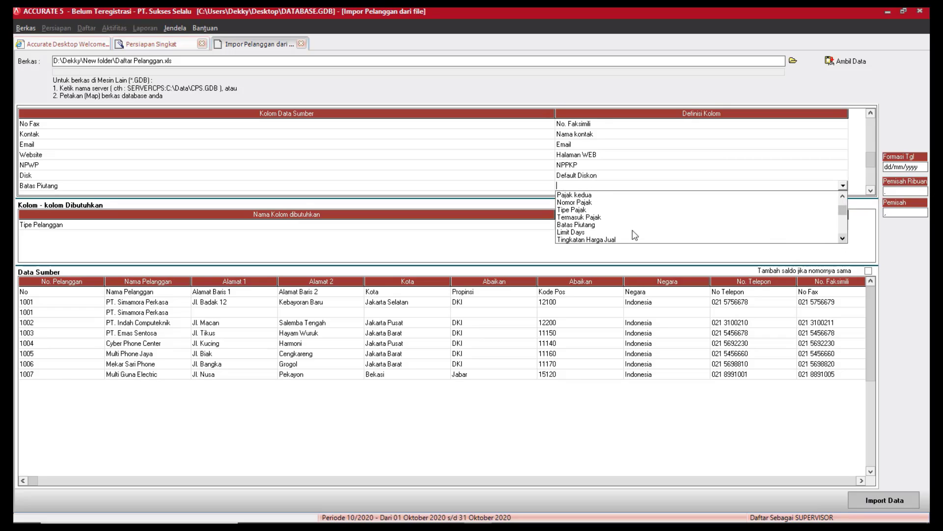
pyautogui.click(597, 225)
# Map the Saldo Awal column to the Saldo Awal field.
pyautogui.click(872, 191)
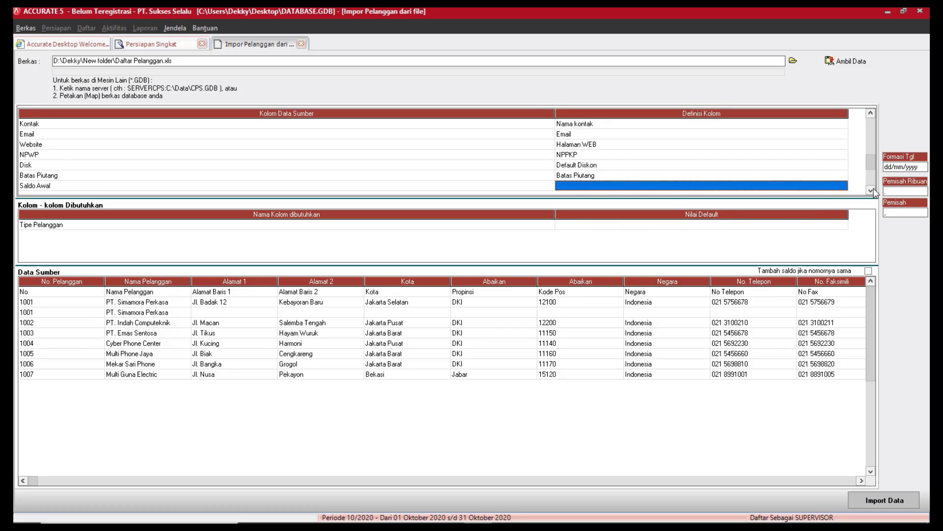
pyautogui.click(871, 191)
pyautogui.click(871, 191)
pyautogui.click(871, 191)
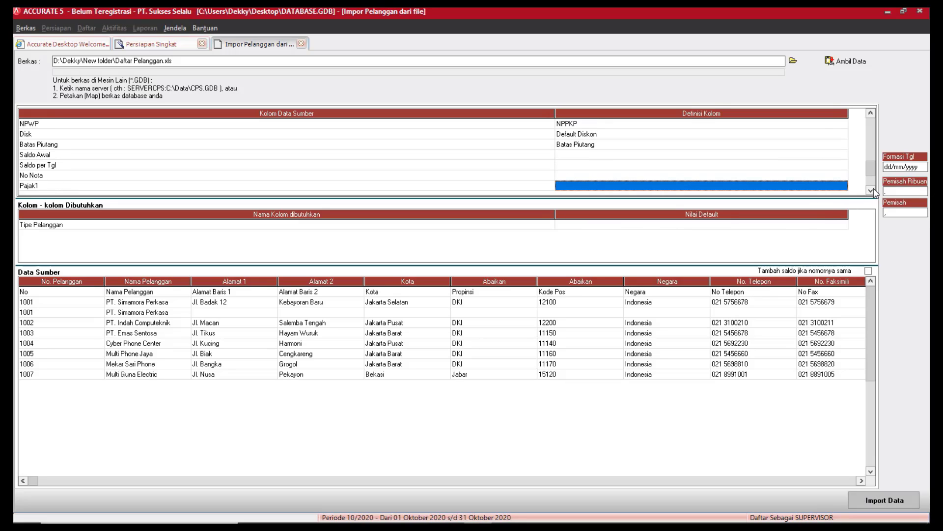
pyautogui.click(818, 164)
pyautogui.click(841, 155)
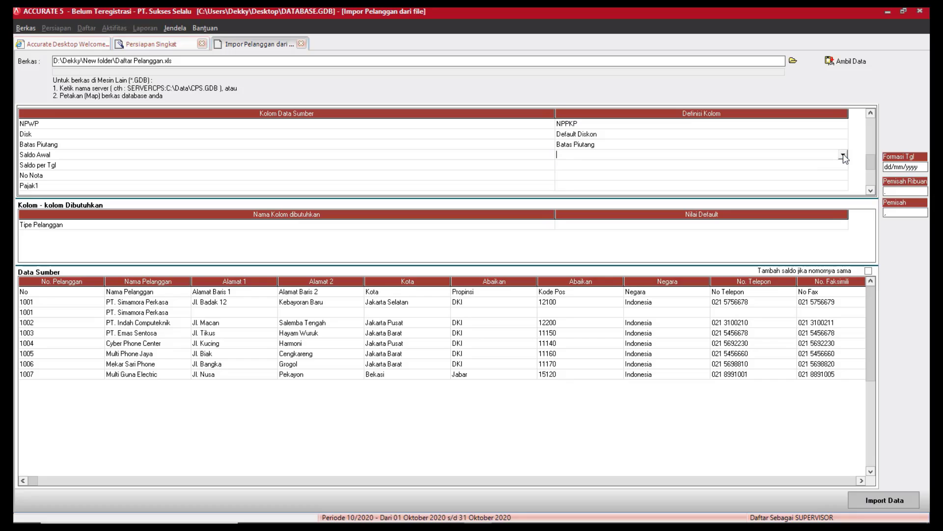
pyautogui.click(843, 155)
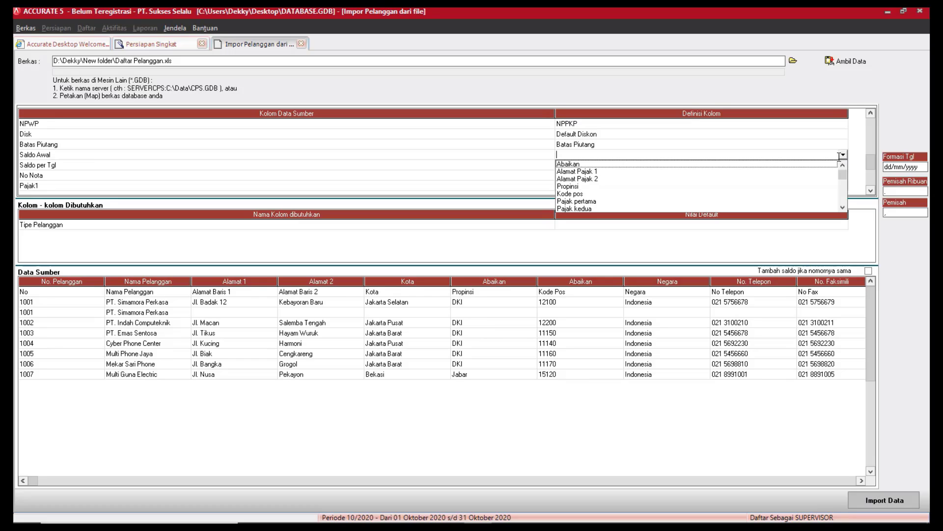
pyautogui.click(843, 208)
pyautogui.click(843, 209)
pyautogui.click(843, 208)
pyautogui.click(843, 209)
pyautogui.click(843, 208)
pyautogui.click(843, 209)
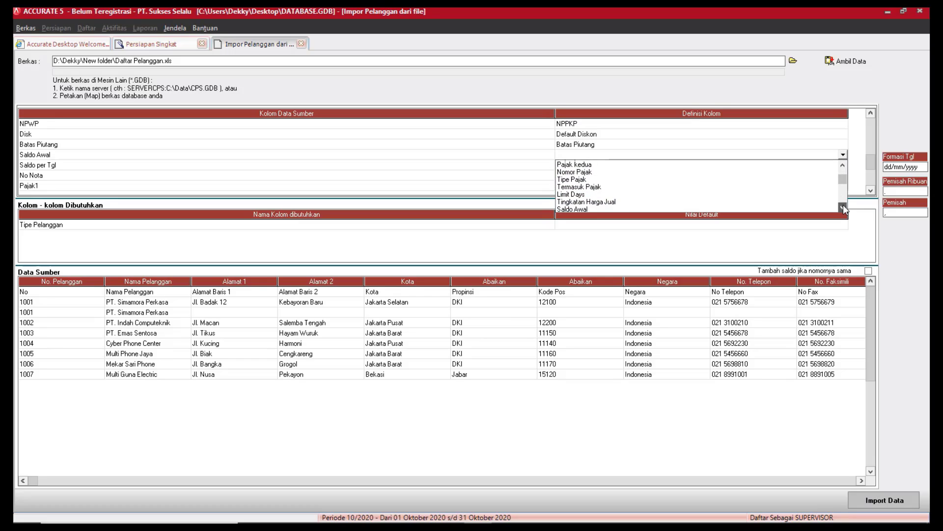
pyautogui.click(843, 208)
pyautogui.click(843, 208)
pyautogui.click(588, 196)
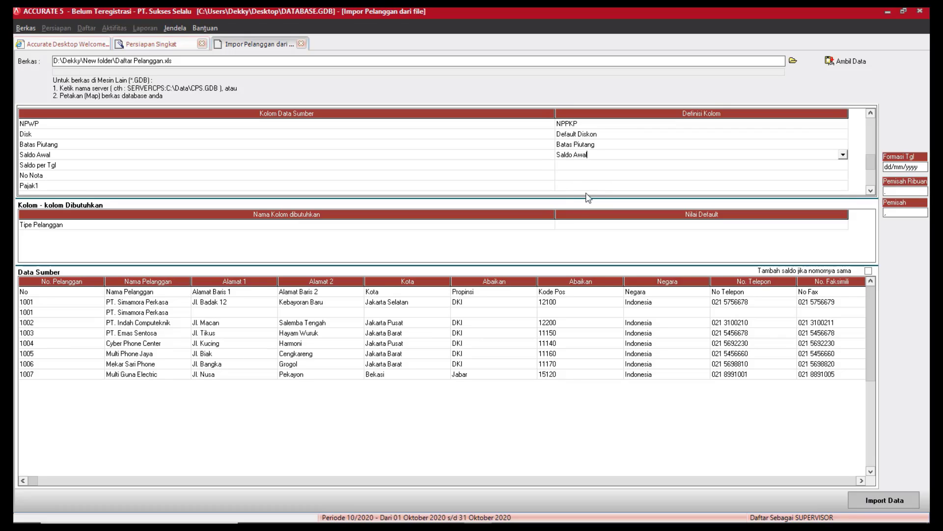
# Map the Saldo per Tgl column to Saldo per tgl.
pyautogui.click(804, 166)
pyautogui.click(843, 165)
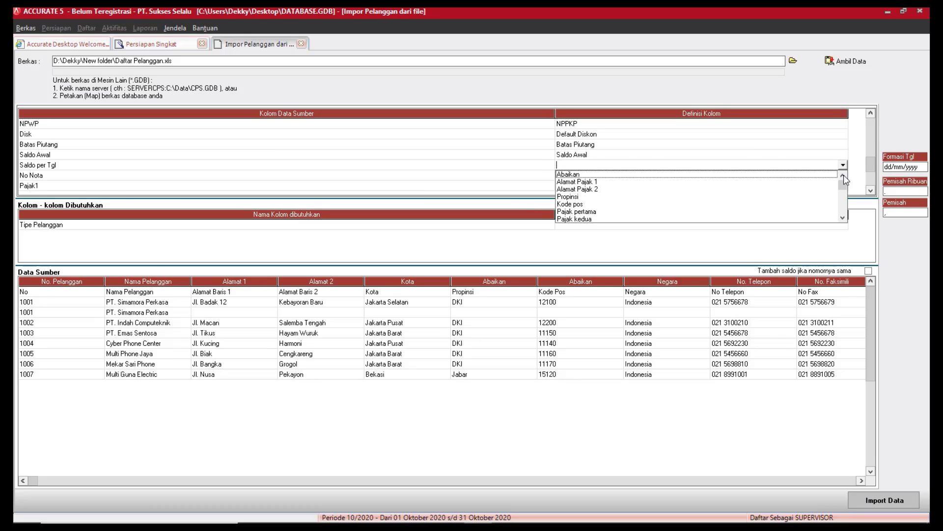
pyautogui.click(843, 217)
pyautogui.click(843, 217)
pyautogui.click(843, 218)
pyautogui.click(843, 218)
pyautogui.click(843, 217)
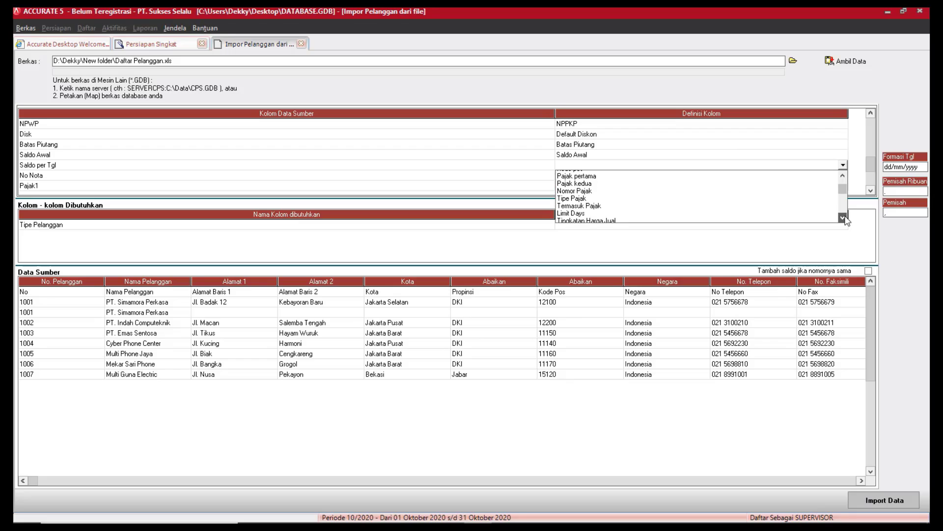
pyautogui.click(843, 218)
pyautogui.click(843, 218)
pyautogui.click(843, 218)
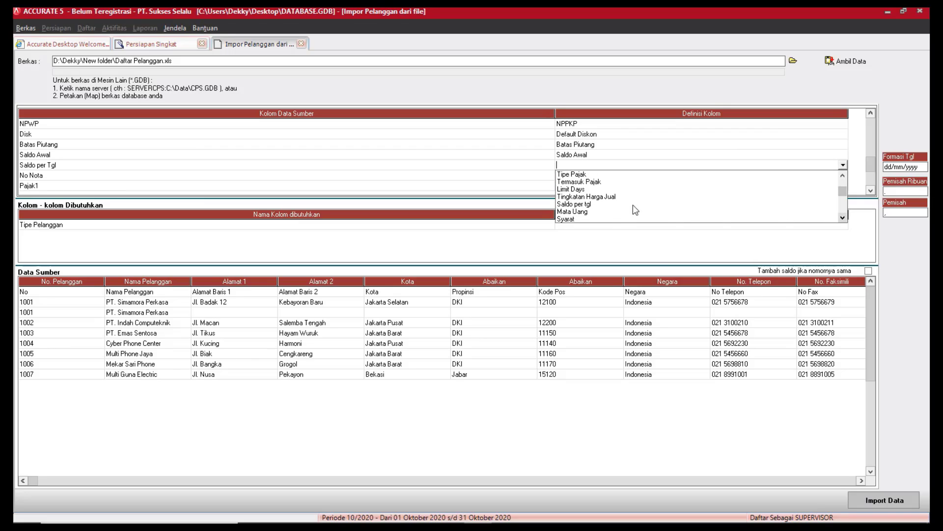
pyautogui.click(592, 204)
# Map the No Nota column to No. Faktur Saldo Awal.
pyautogui.click(768, 177)
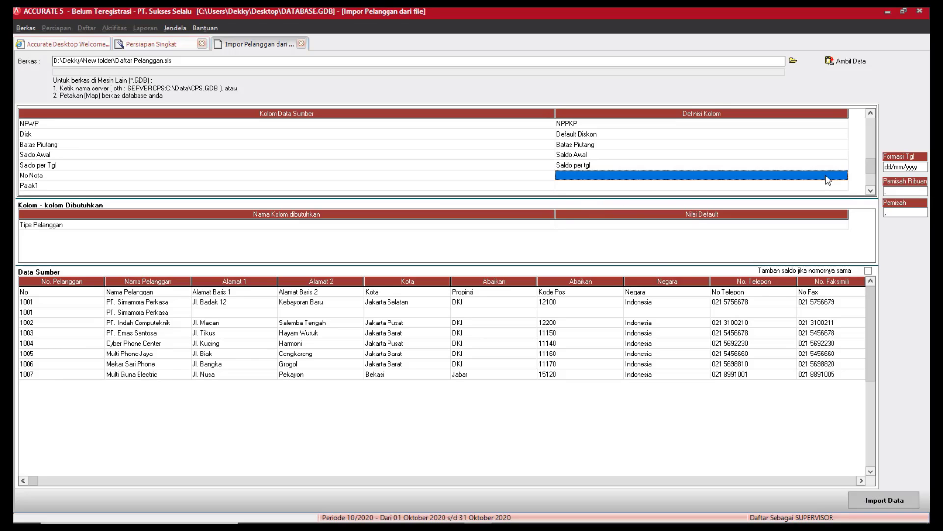
pyautogui.click(841, 178)
pyautogui.click(843, 175)
pyautogui.click(843, 228)
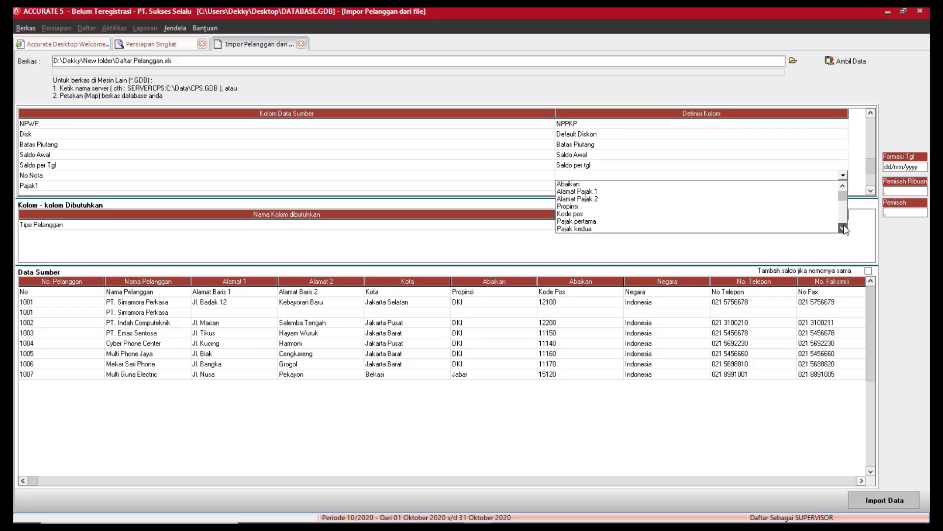
pyautogui.click(843, 228)
pyautogui.click(843, 228)
pyautogui.click(843, 227)
pyautogui.click(843, 227)
pyautogui.click(843, 227)
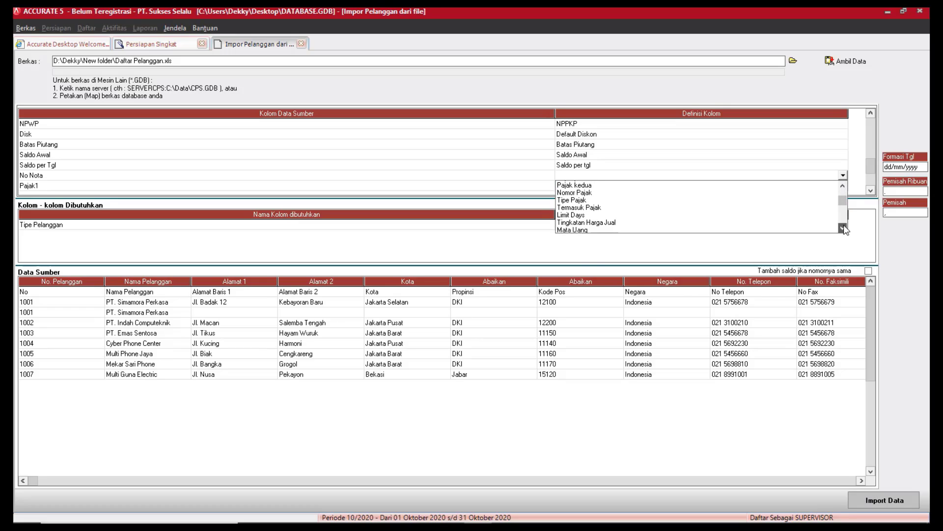
pyautogui.click(843, 227)
pyautogui.click(843, 227)
pyautogui.click(843, 227)
pyautogui.click(843, 227)
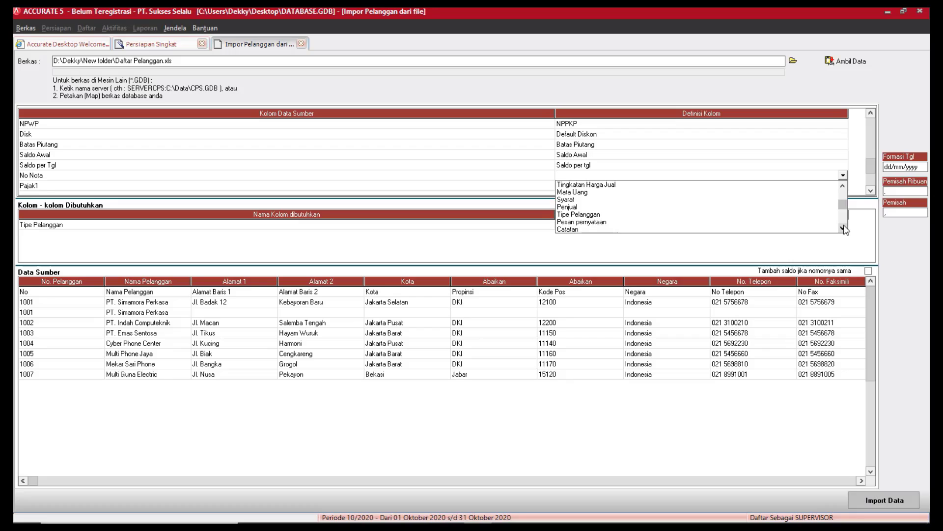
pyautogui.click(843, 227)
pyautogui.click(843, 228)
pyautogui.click(843, 227)
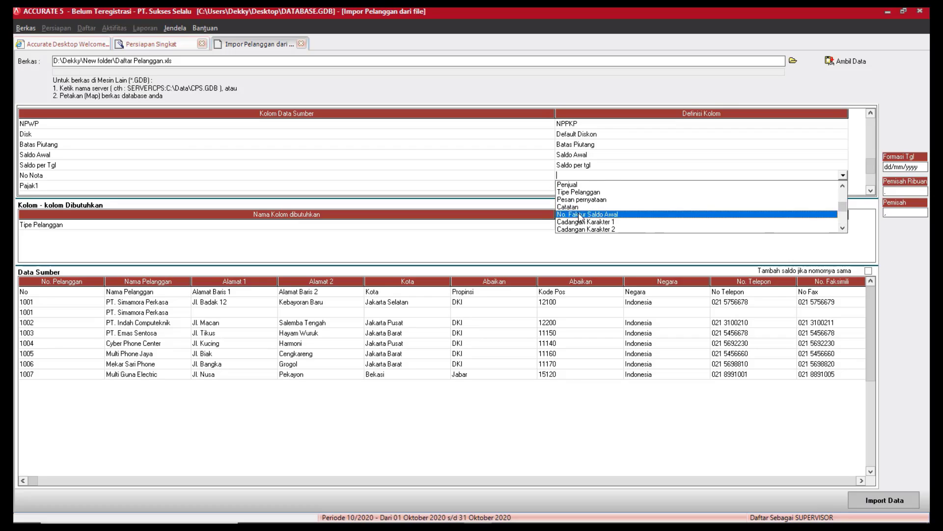
pyautogui.click(609, 215)
pyautogui.click(842, 189)
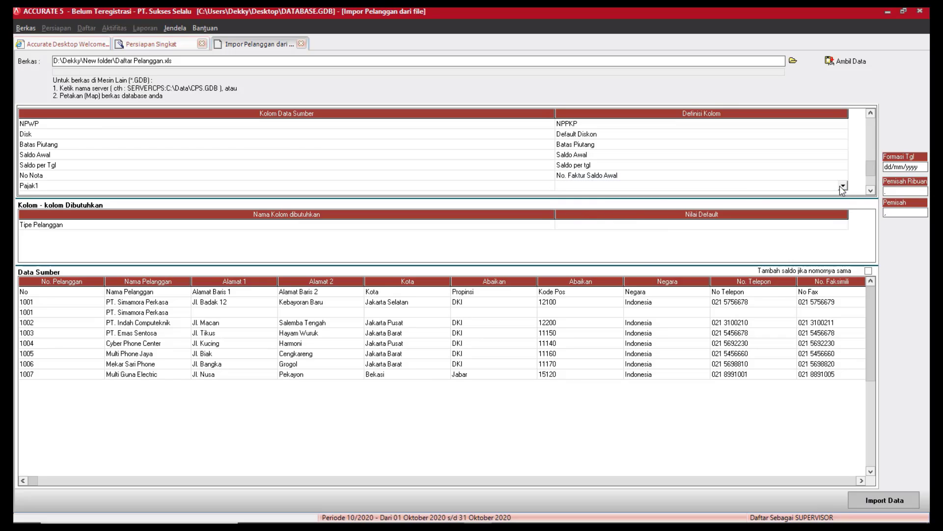
# Map the Pajak1 column to Pajak pertama.
pyautogui.click(842, 187)
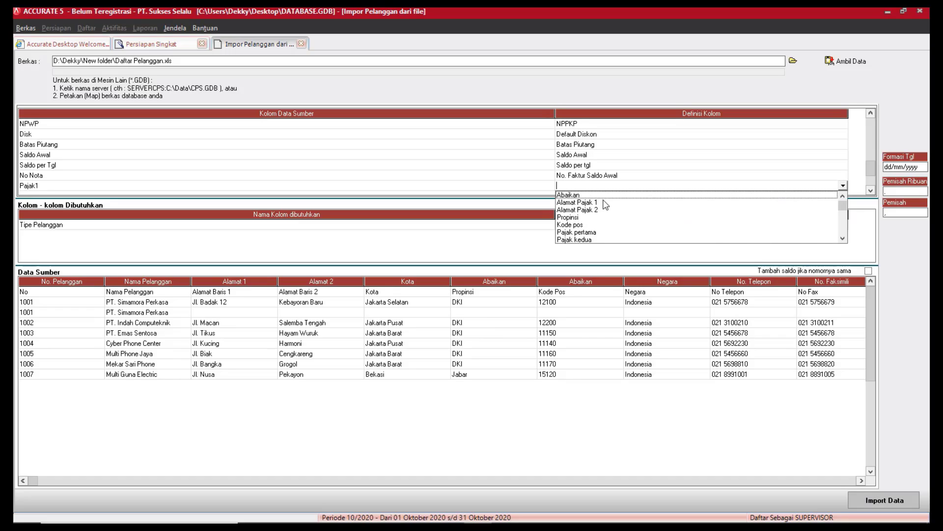
pyautogui.click(842, 239)
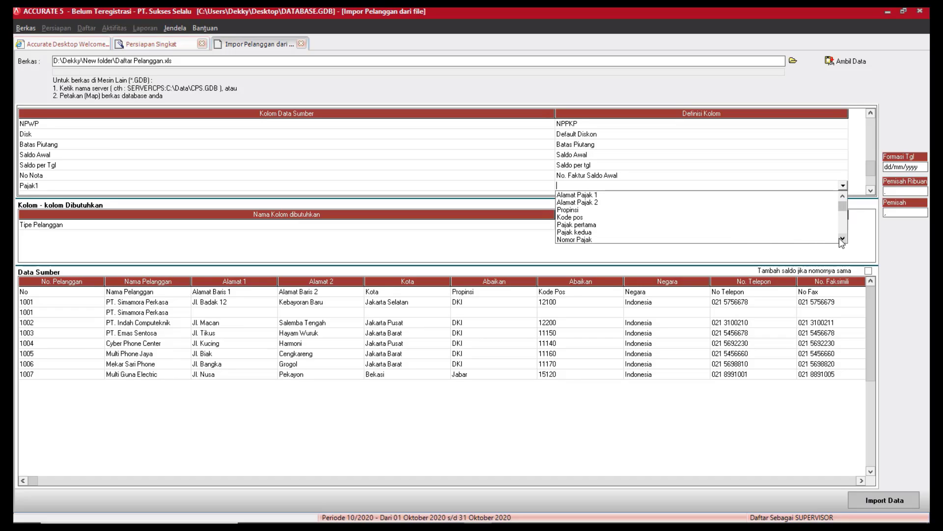
pyautogui.click(577, 225)
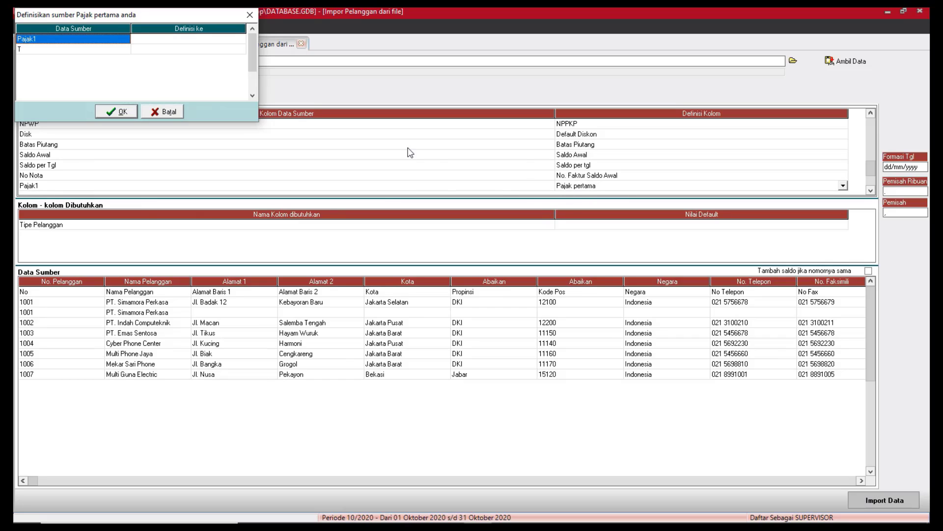
# Define the source tax value T as PPN 10% and confirm.
pyautogui.click(181, 49)
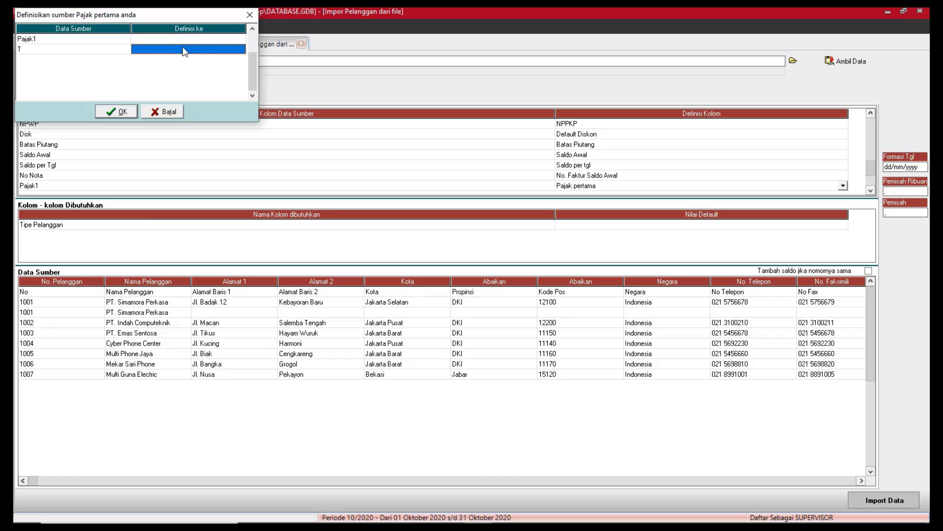
pyautogui.click(240, 49)
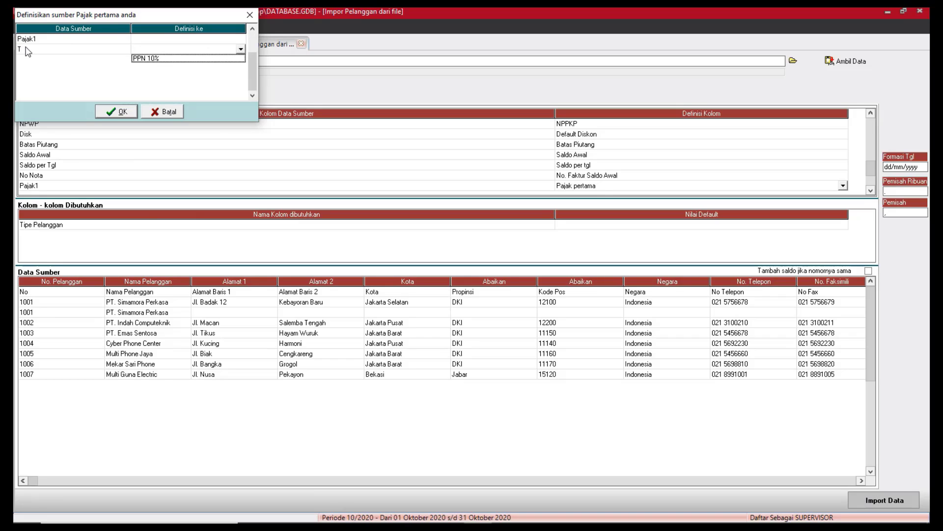
pyautogui.click(151, 58)
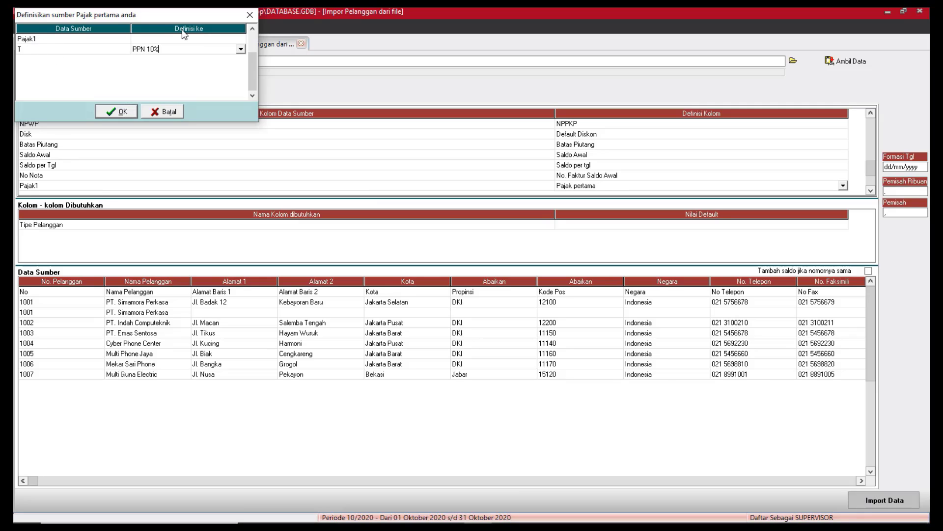
pyautogui.click(123, 111)
# Map the Termin column to Syarat.
pyautogui.click(871, 191)
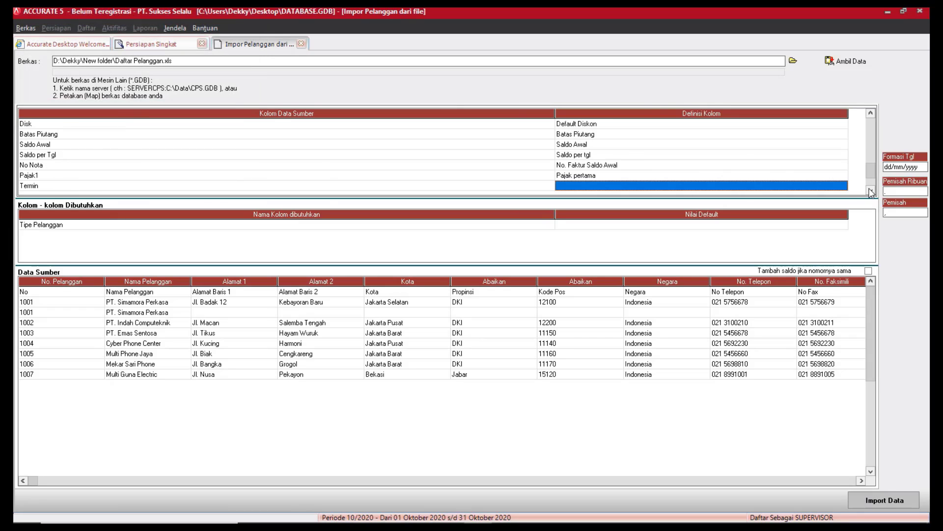
pyautogui.click(870, 190)
pyautogui.click(871, 191)
pyautogui.click(871, 191)
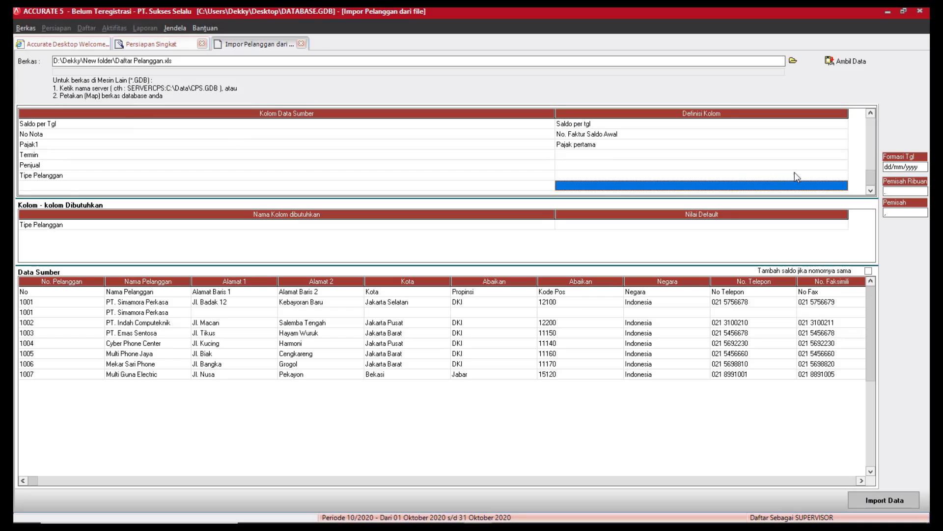
pyautogui.click(834, 158)
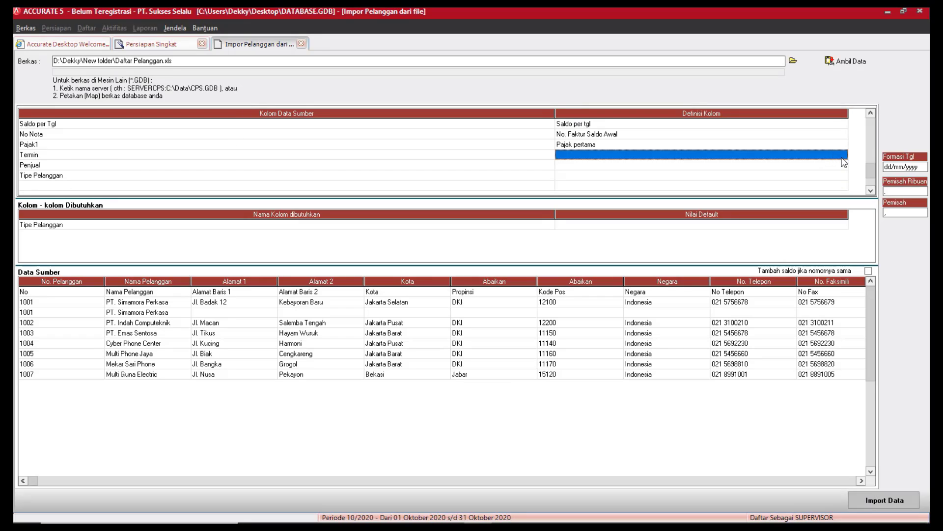
pyautogui.click(833, 157)
pyautogui.click(843, 154)
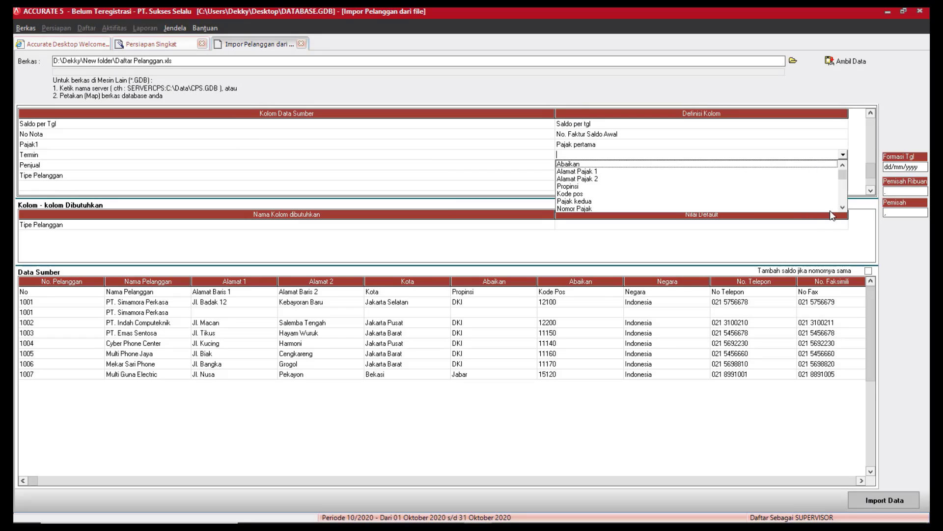
pyautogui.click(843, 206)
pyautogui.click(843, 207)
pyautogui.click(843, 207)
pyautogui.click(843, 207)
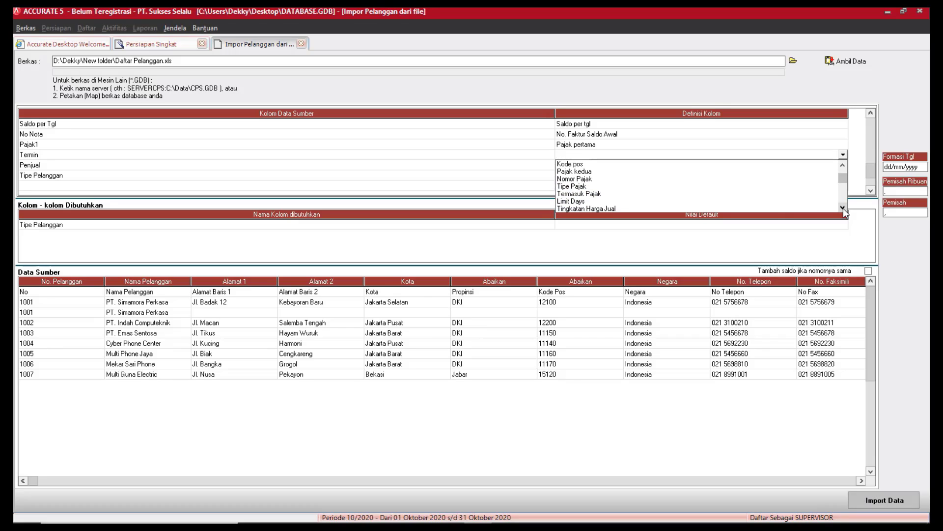
pyautogui.click(843, 207)
pyautogui.click(843, 207)
pyautogui.click(843, 207)
pyautogui.click(843, 207)
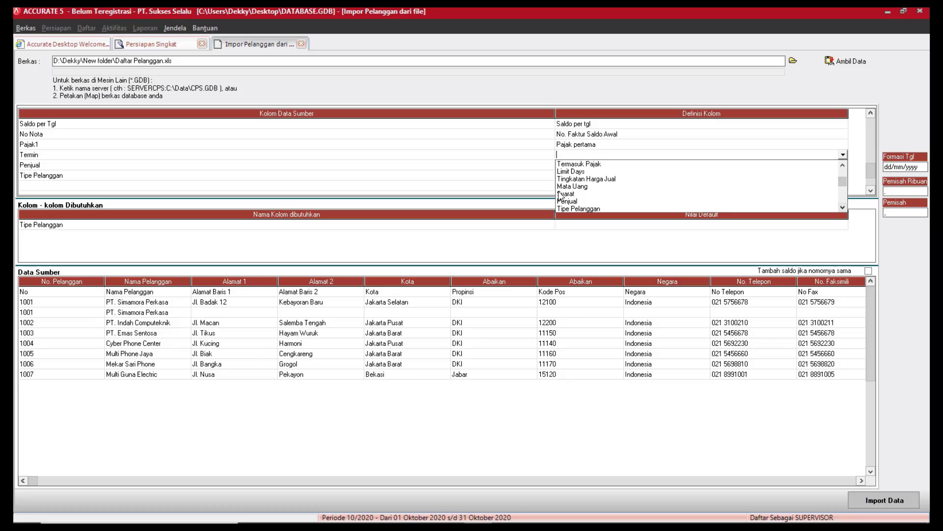
pyautogui.click(565, 194)
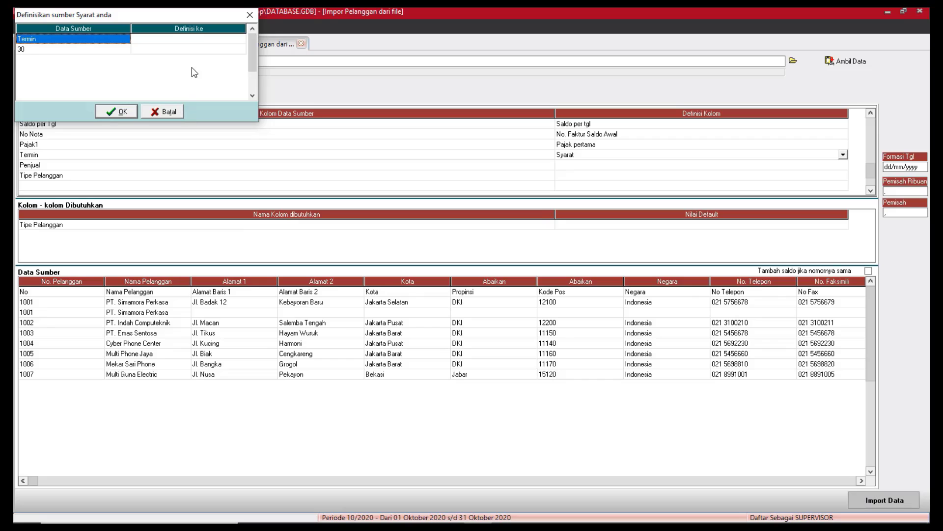
# Define source value 30 as the Net 30 payment term and confirm.
pyautogui.click(211, 50)
pyautogui.click(212, 56)
pyautogui.click(241, 50)
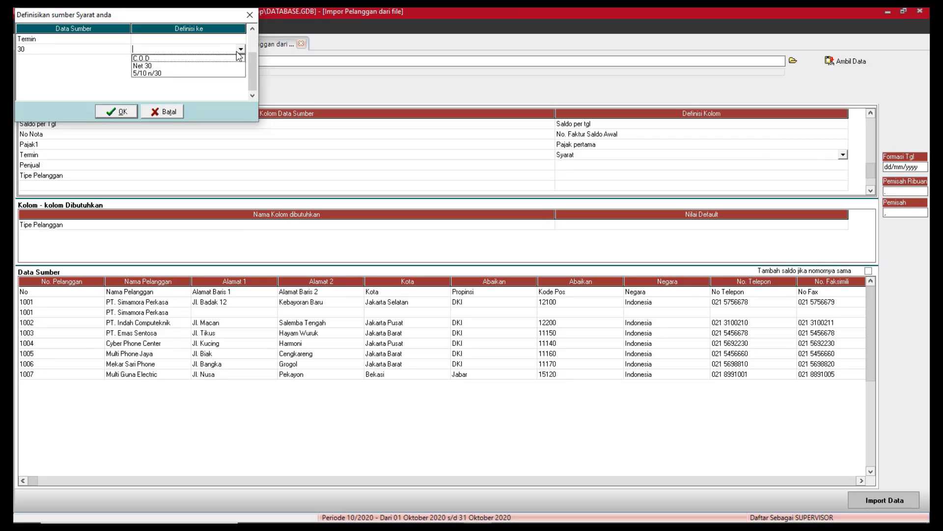
pyautogui.click(145, 66)
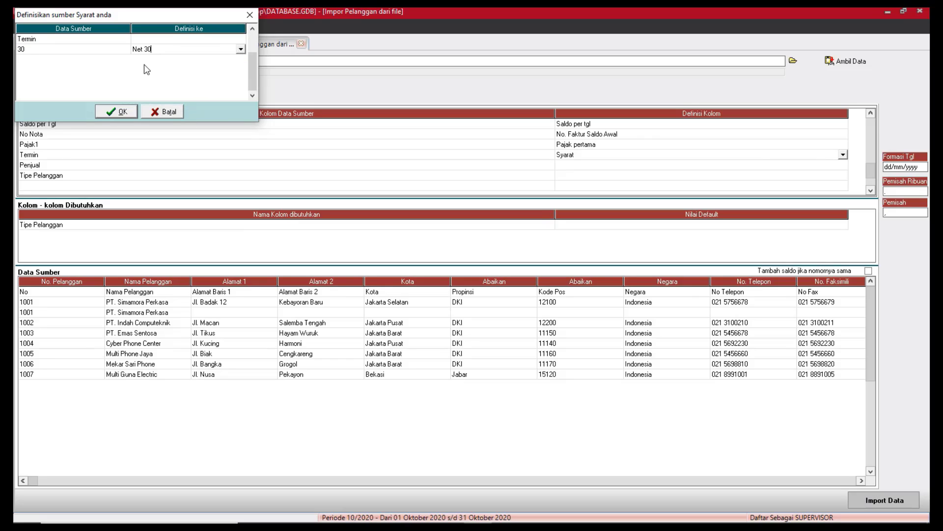
pyautogui.click(131, 112)
# Set the Penjual column's definition to Abaikan so it is ignored.
pyautogui.click(844, 168)
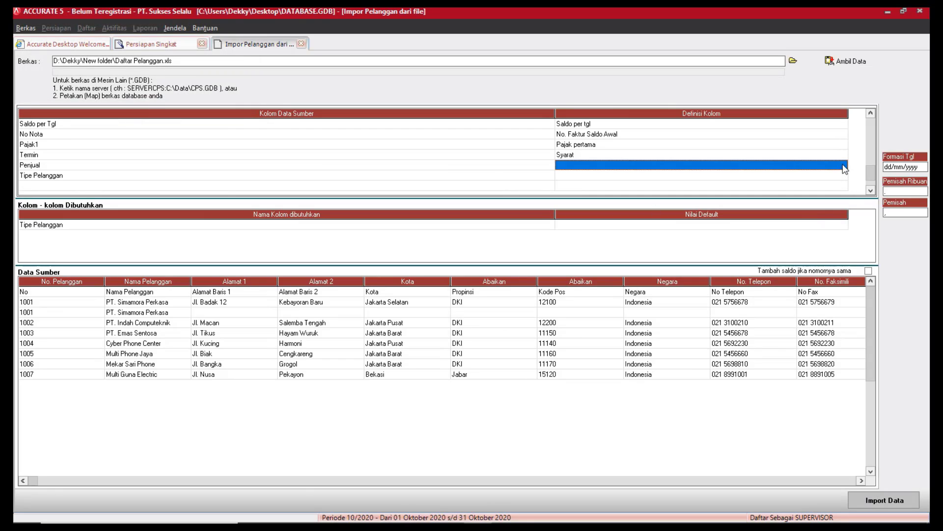
pyautogui.click(844, 168)
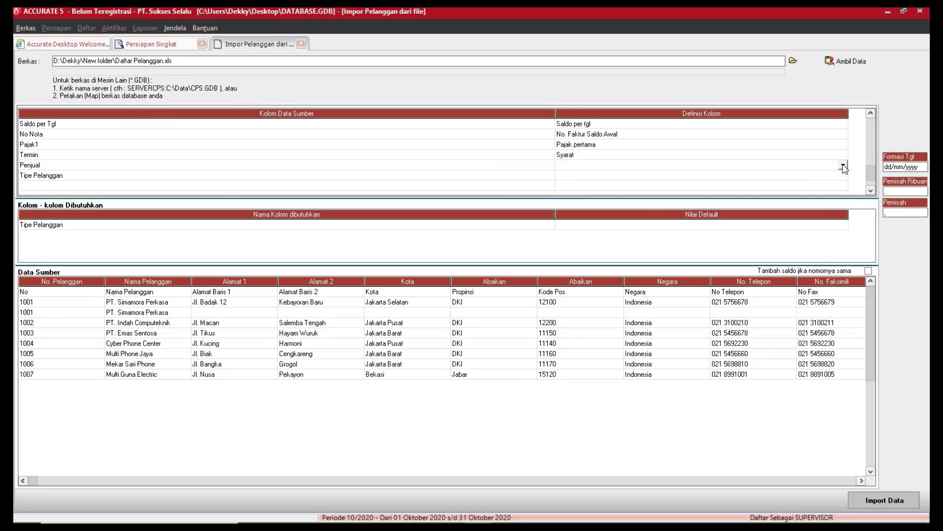
pyautogui.click(844, 168)
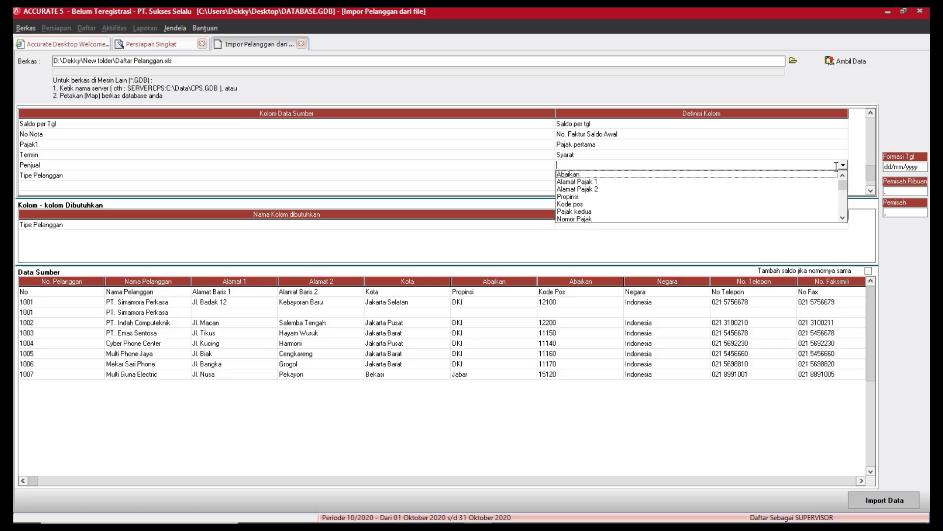
pyautogui.click(576, 175)
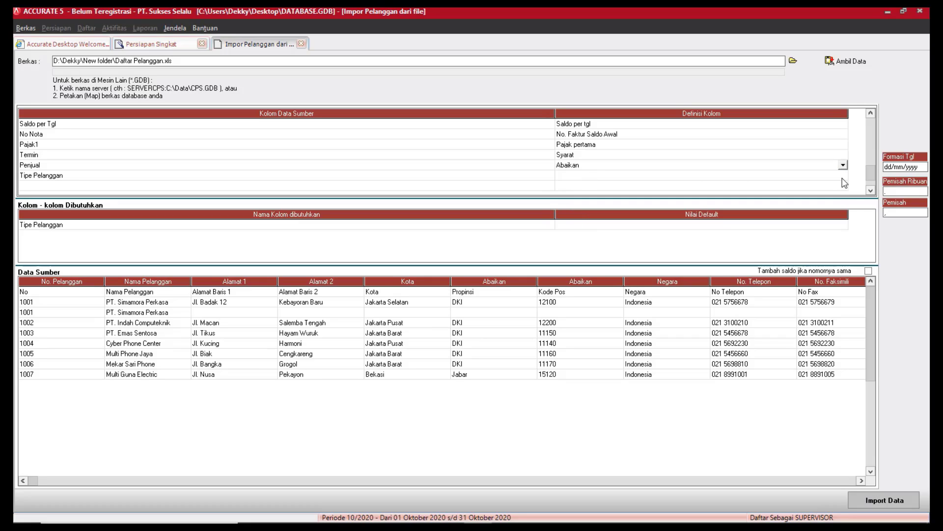
# Map the Tipe Pelanggan column to Tipe Pelanggan, with value Umum mapped to the Umum type.
pyautogui.click(841, 177)
pyautogui.click(843, 175)
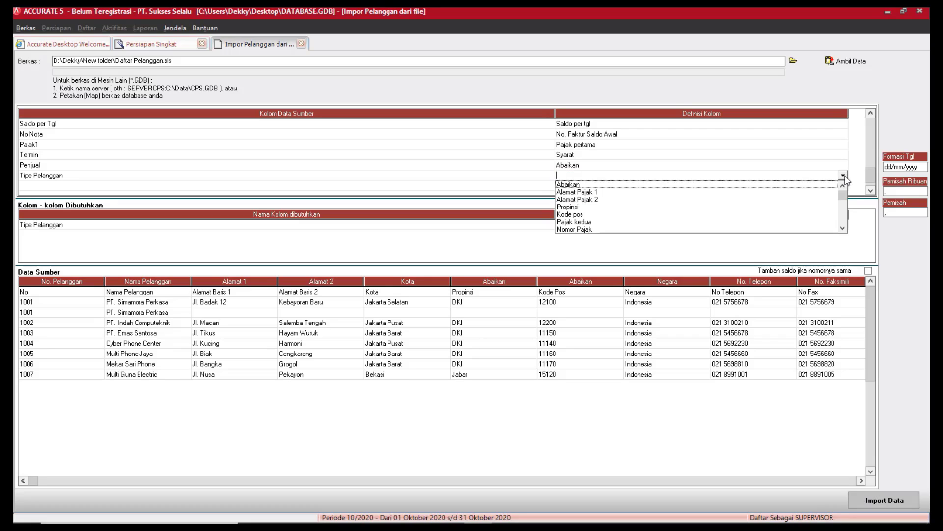
pyautogui.click(843, 228)
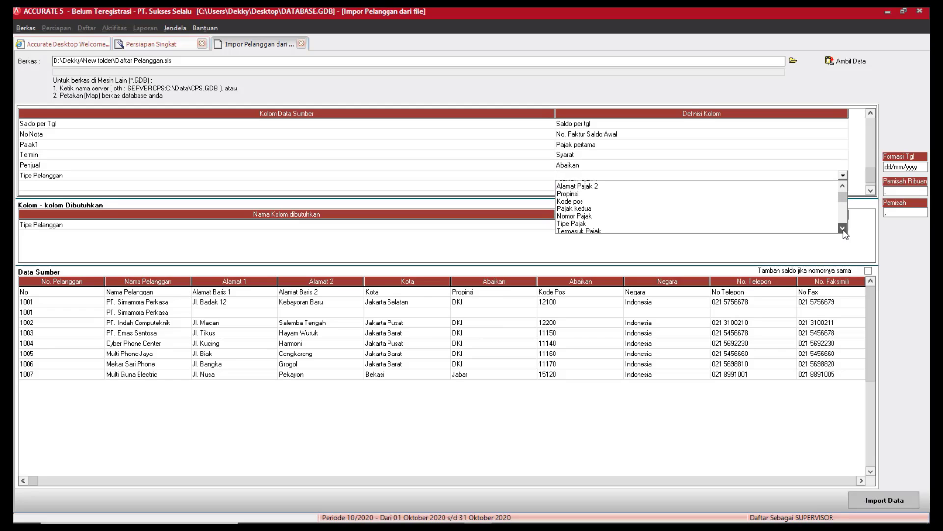
pyautogui.click(843, 228)
pyautogui.click(842, 228)
pyautogui.click(843, 228)
pyautogui.click(843, 228)
pyautogui.click(842, 228)
pyautogui.click(842, 228)
pyautogui.click(843, 228)
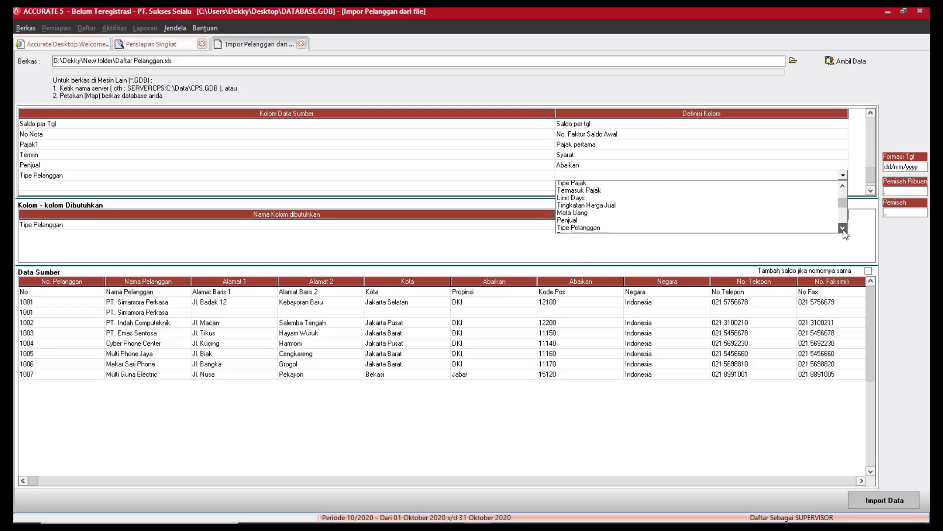
pyautogui.click(842, 228)
pyautogui.click(585, 215)
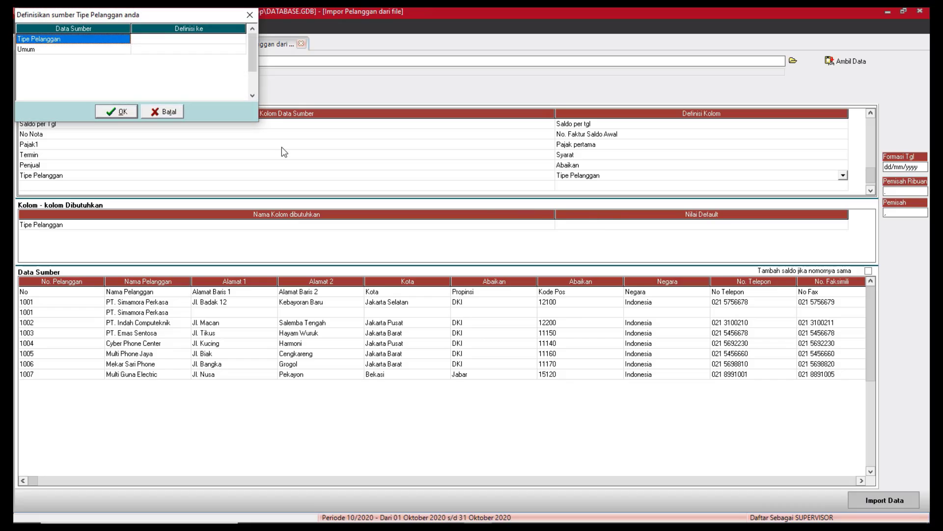
pyautogui.click(191, 49)
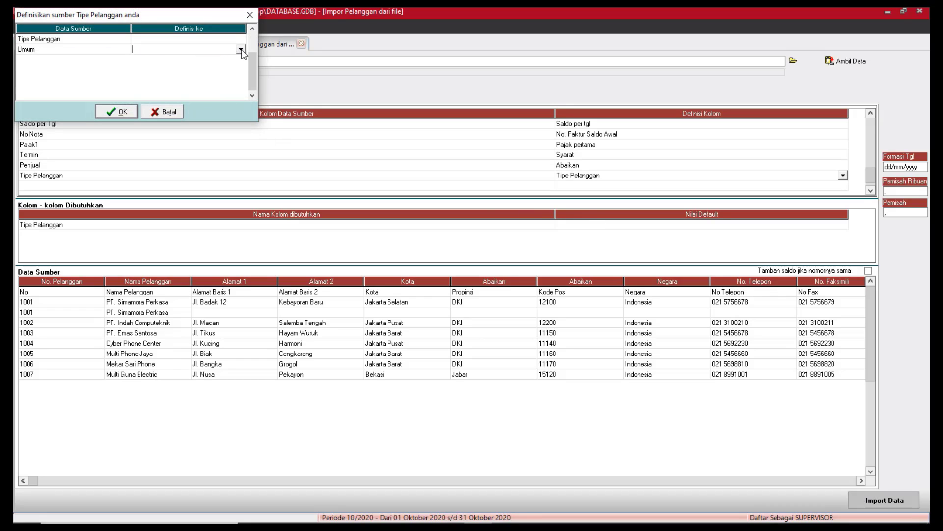
pyautogui.click(142, 58)
pyautogui.click(118, 112)
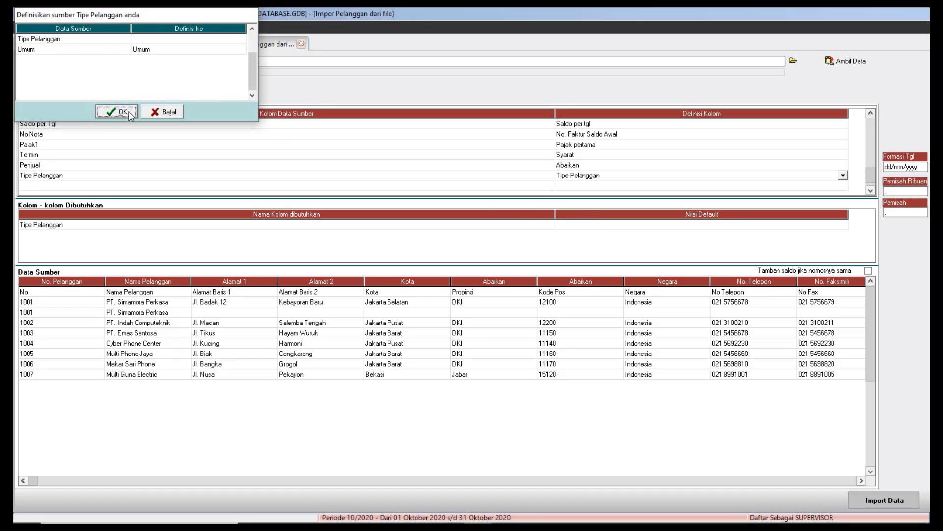
pyautogui.click(840, 224)
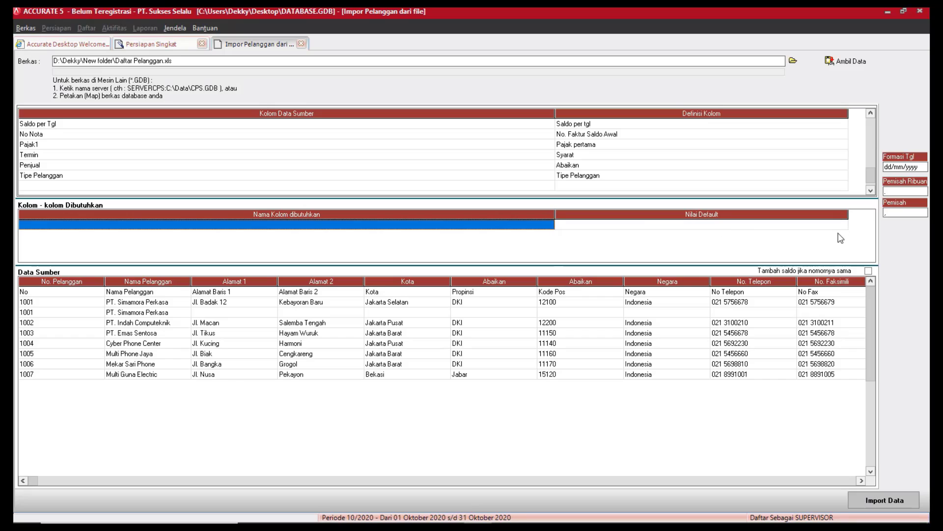
pyautogui.click(421, 292)
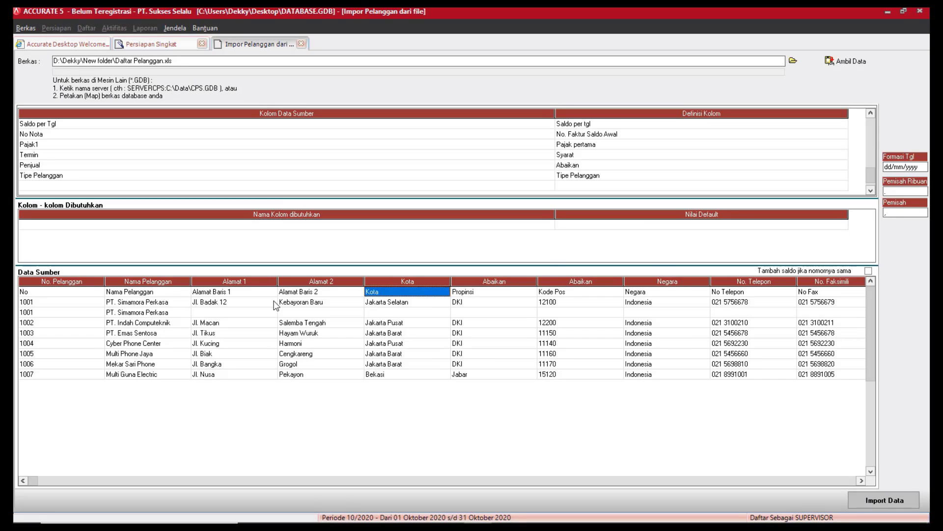
pyautogui.click(27, 295)
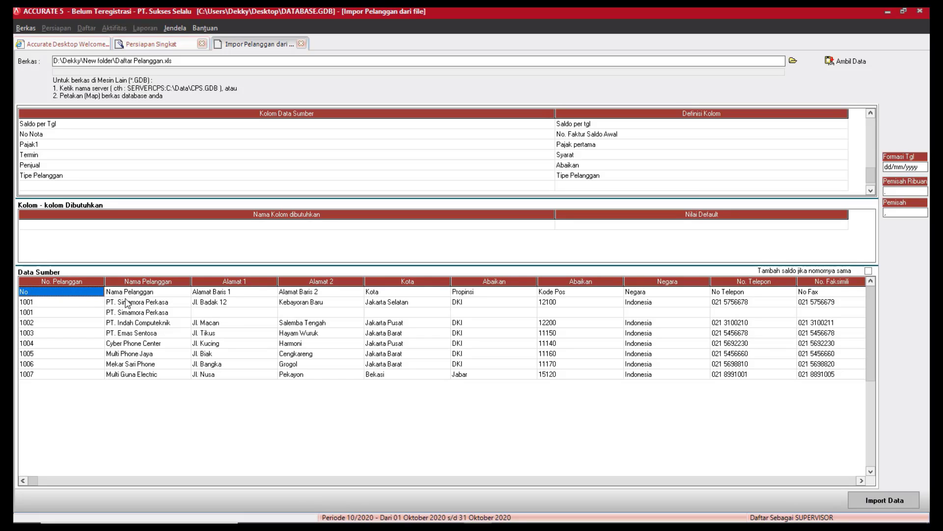
pyautogui.click(201, 295)
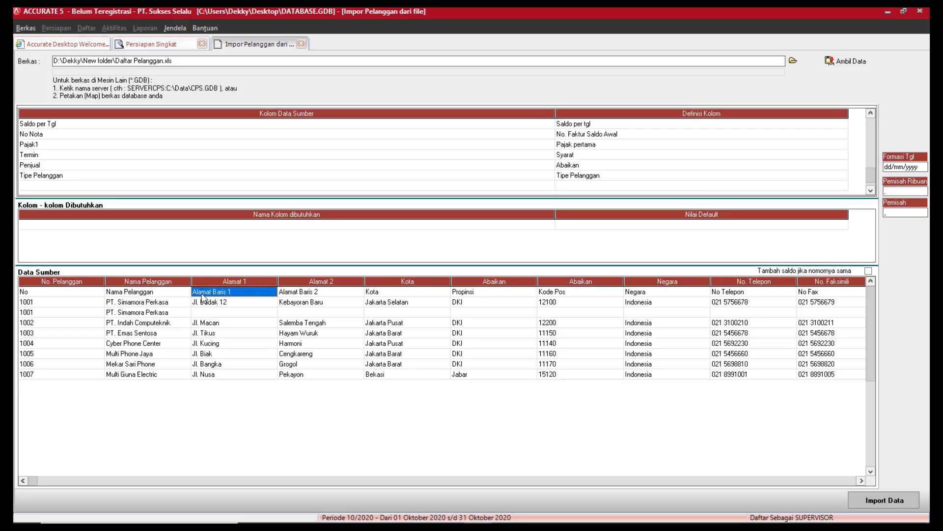
pyautogui.click(26, 295)
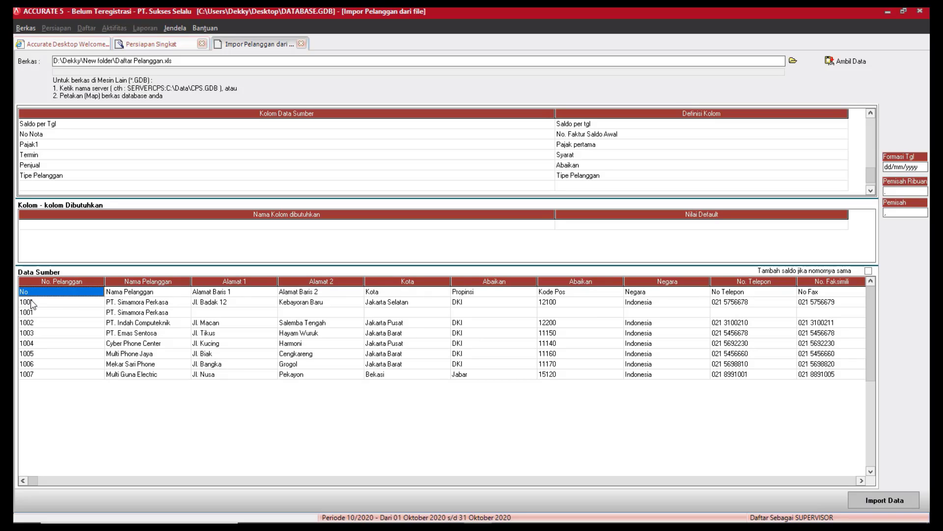
pyautogui.rightClick(35, 297)
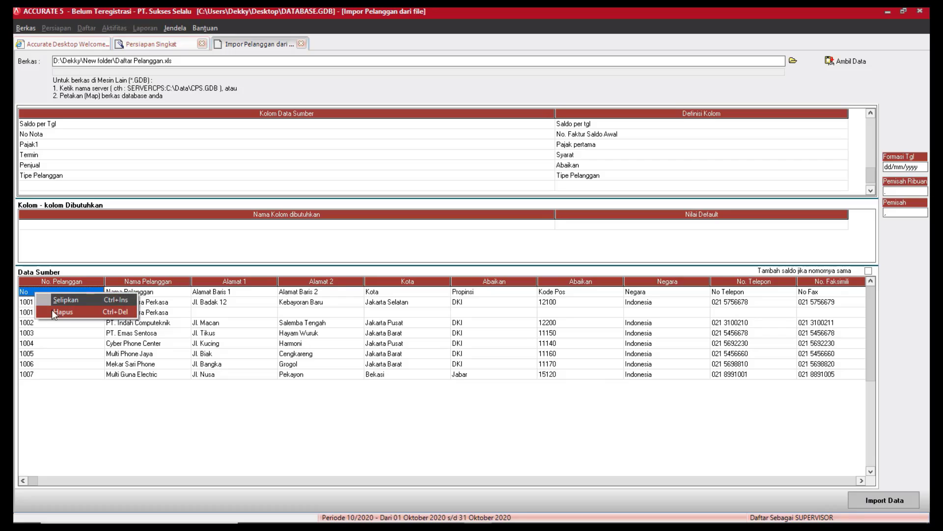
pyautogui.click(56, 314)
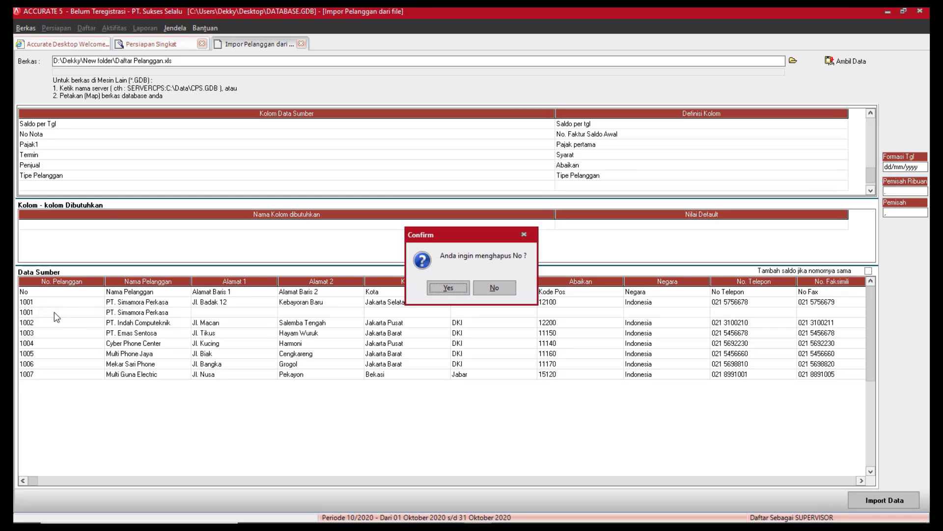
pyautogui.click(448, 286)
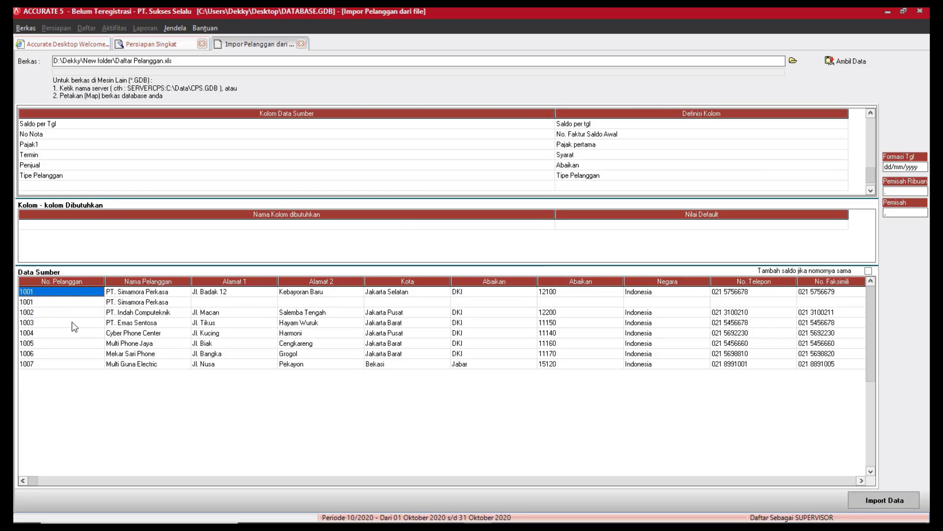
pyautogui.click(716, 295)
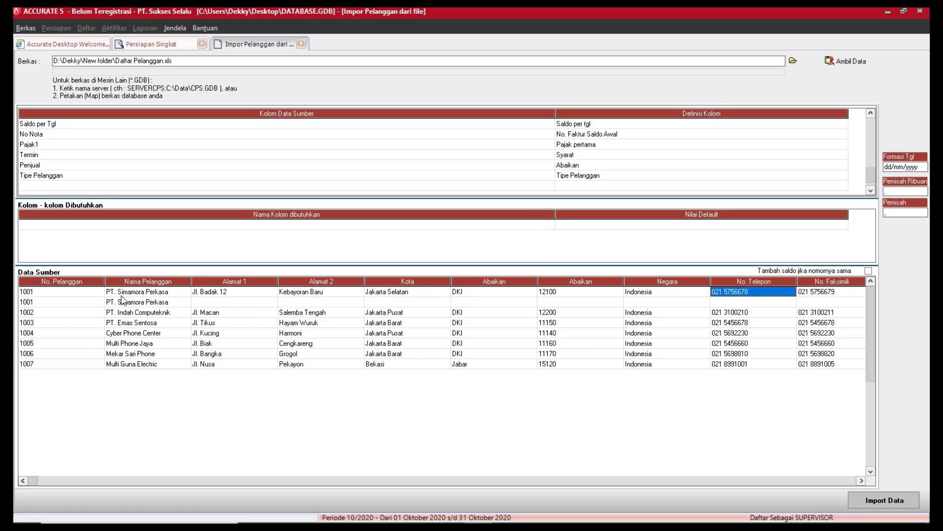
pyautogui.click(164, 301)
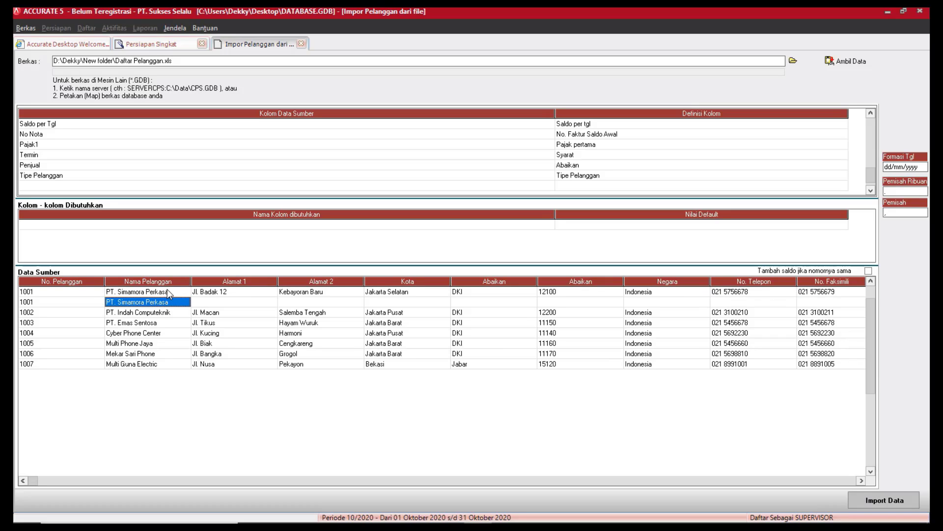
pyautogui.click(168, 290)
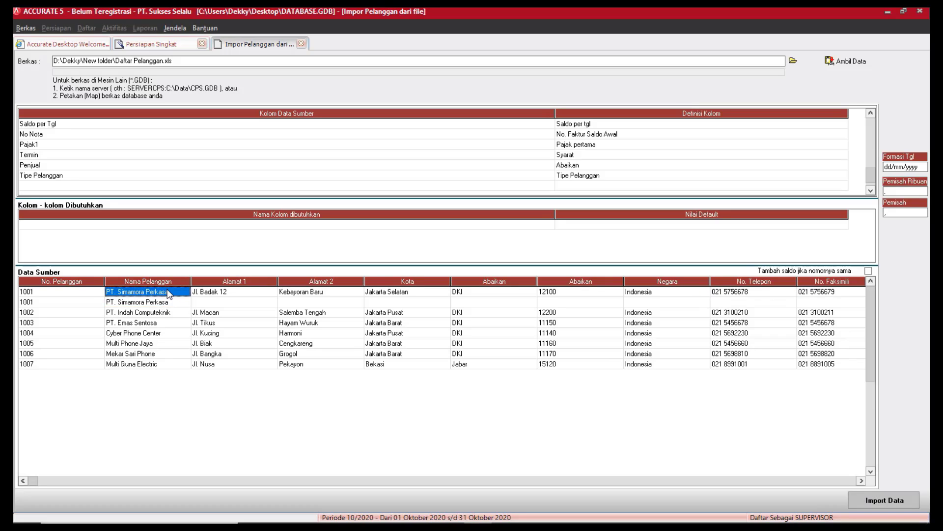
pyautogui.click(168, 294)
pyautogui.click(168, 295)
pyautogui.click(171, 302)
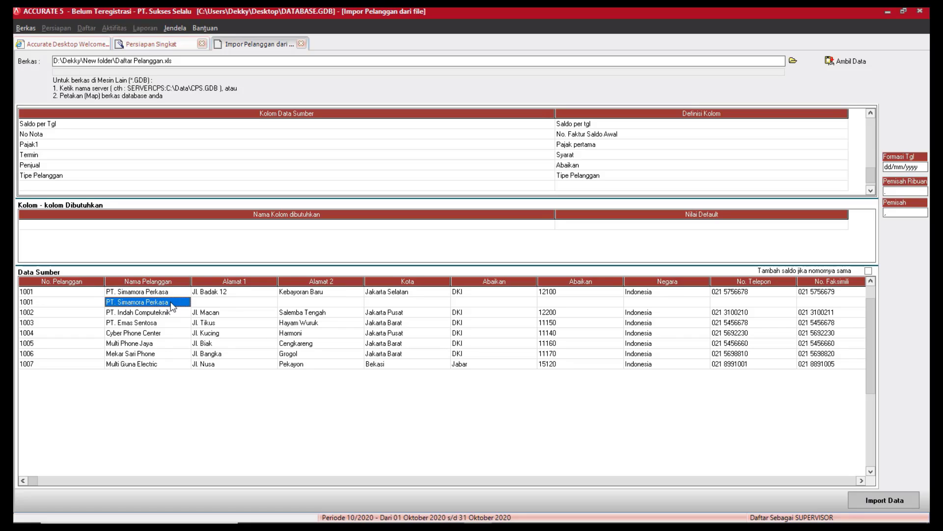
# Enable 'Tambah saldo jika nomornya sama' and import the customers: 7 imported, 1 failed.
pyautogui.click(868, 270)
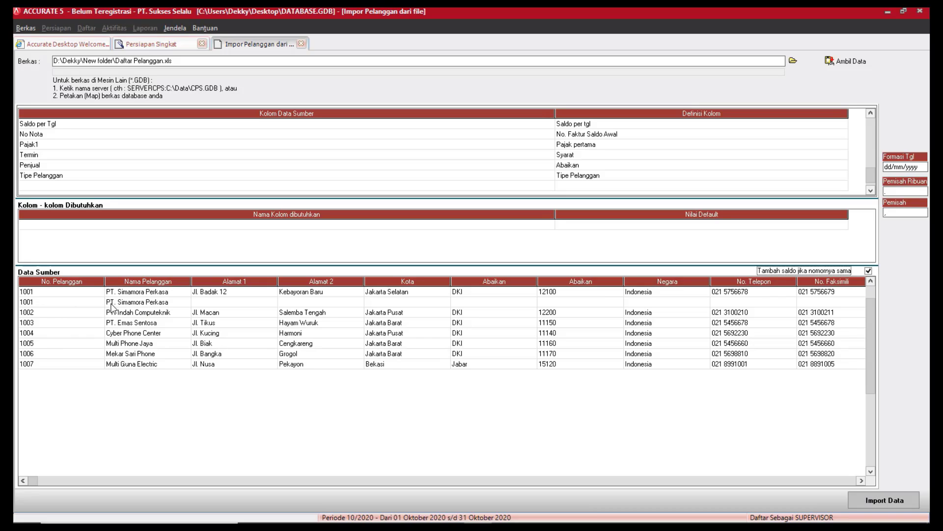
pyautogui.click(911, 504)
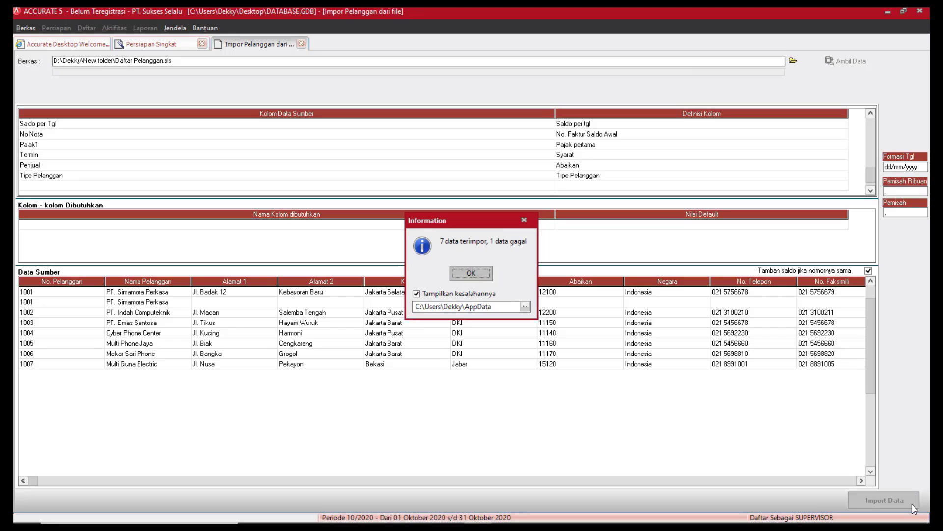
# Close the Information message reporting the customer import result.
pyautogui.moveTo(804, 522)
pyautogui.click(472, 274)
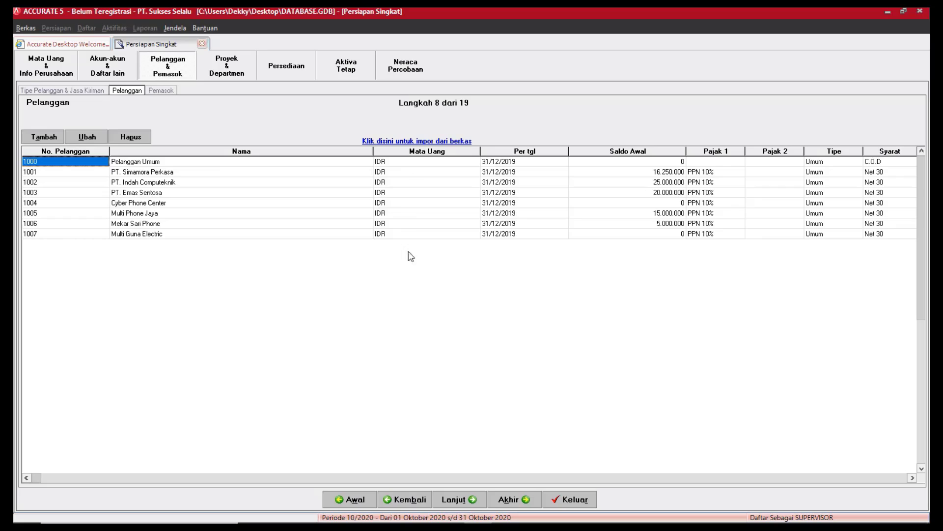
pyautogui.moveTo(447, 521)
# Maximize the Notepad error log and read the failed row's invalid 31/11/2019 balance date.
pyautogui.click(509, 514)
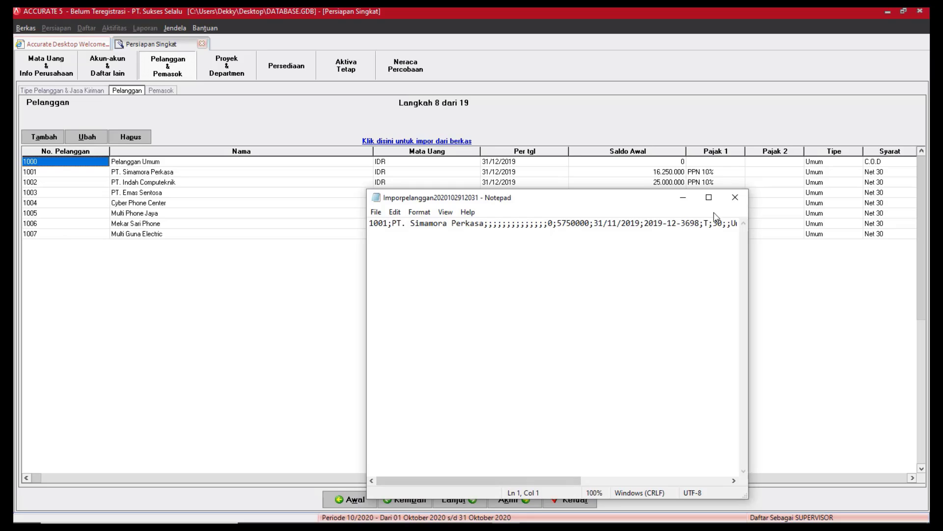
pyautogui.click(709, 197)
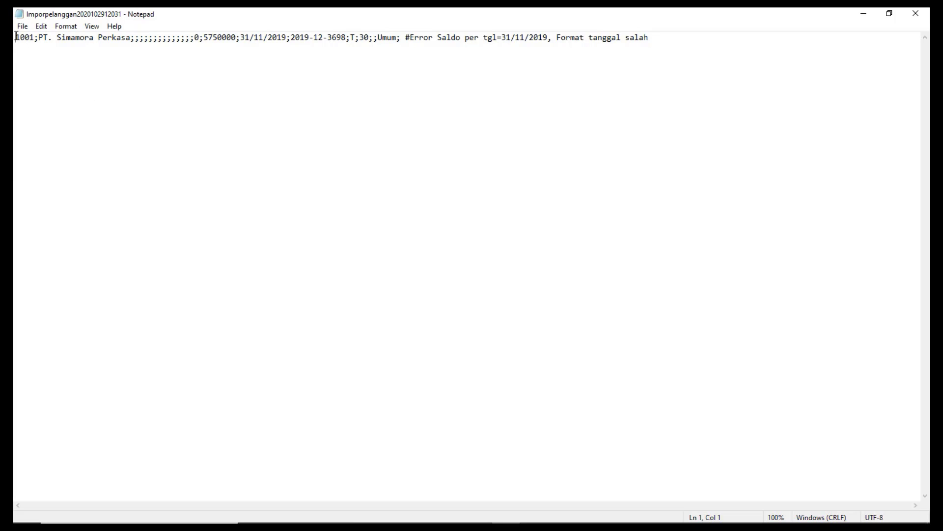
pyautogui.moveTo(17, 38); pyautogui.dragTo(123, 45)
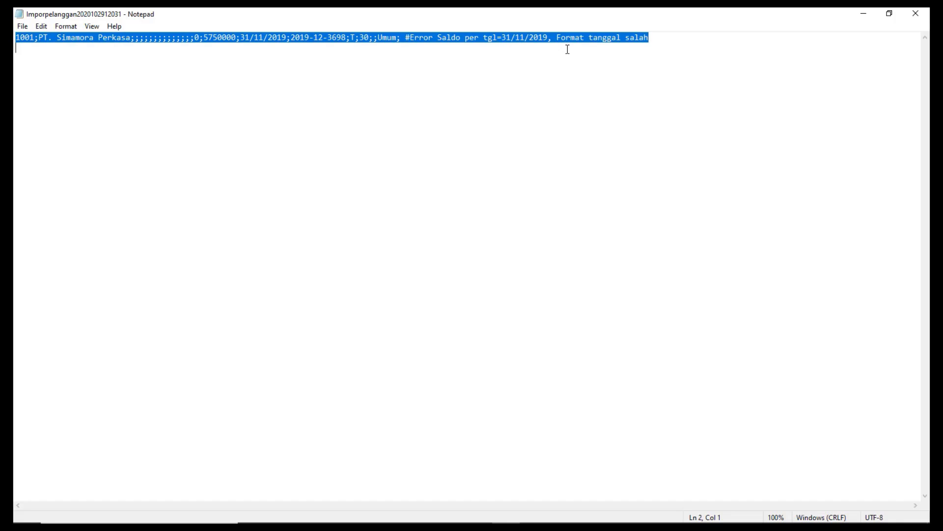
pyautogui.click(696, 118)
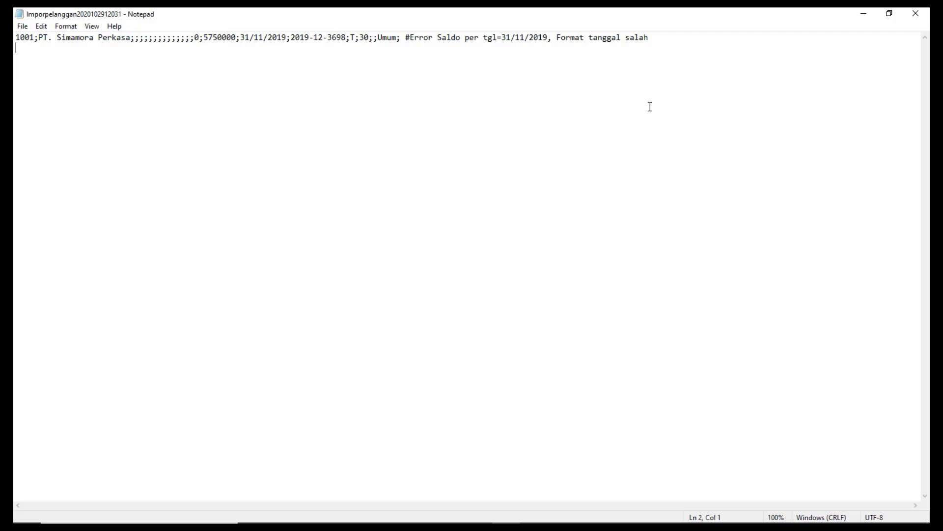
# Close Notepad and advance Persiapan Singkat to step 9, the Pemasok list.
pyautogui.click(915, 14)
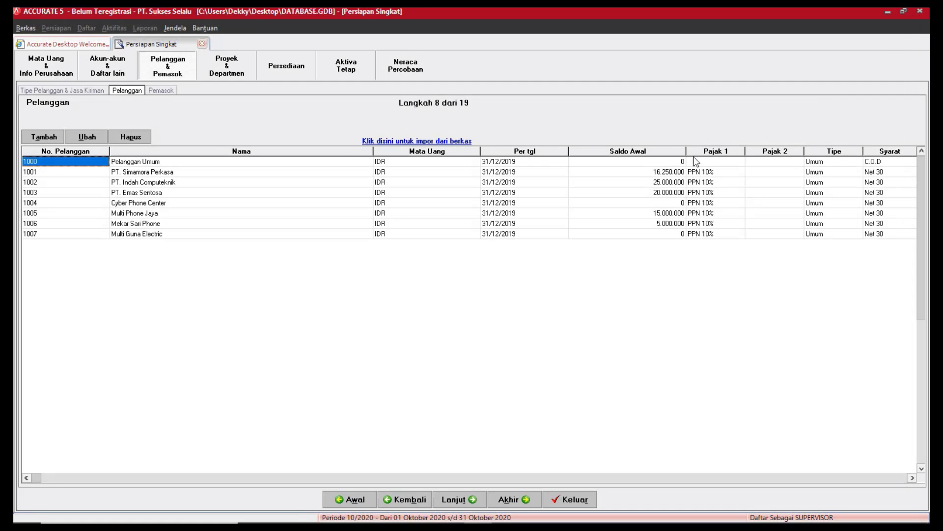
pyautogui.click(508, 234)
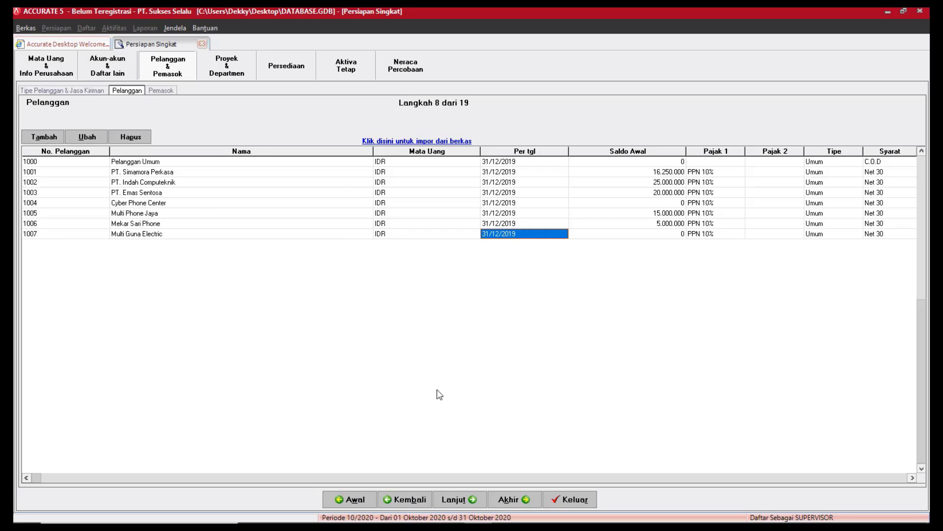
pyautogui.click(476, 499)
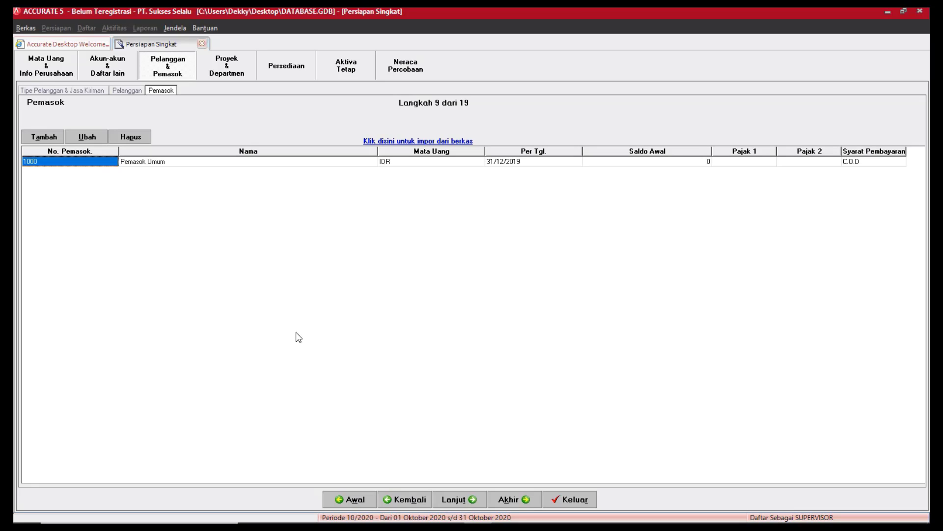
# Choose the Excel file Daftar Pemasok.xls as the supplier import source.
pyautogui.click(389, 143)
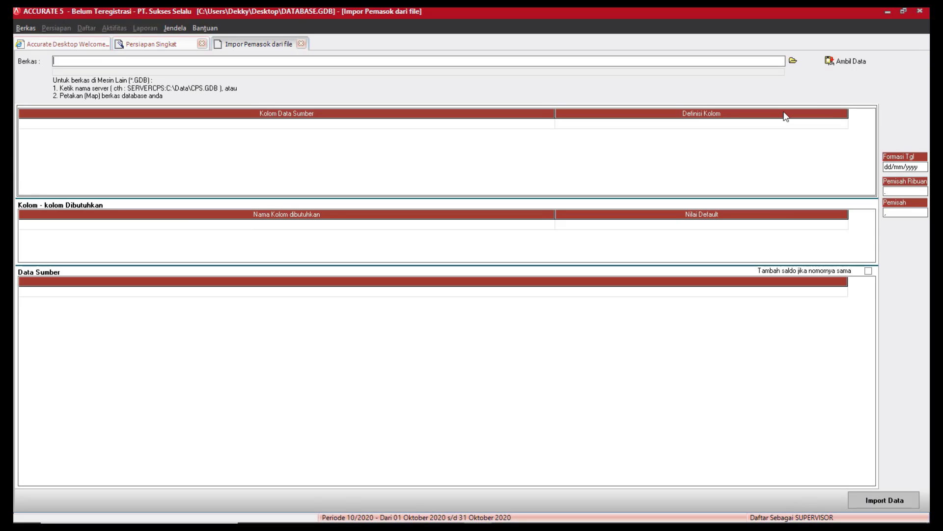
pyautogui.click(793, 61)
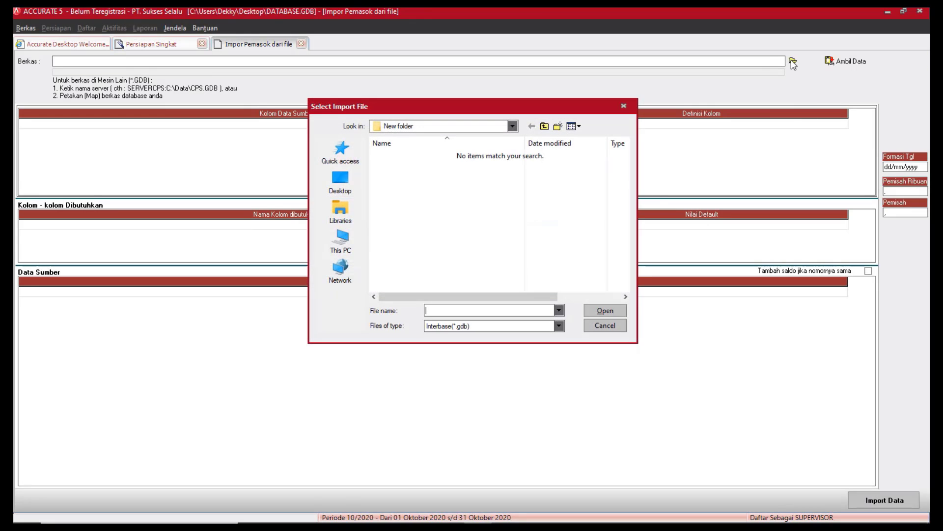
pyautogui.click(470, 326)
pyautogui.click(467, 344)
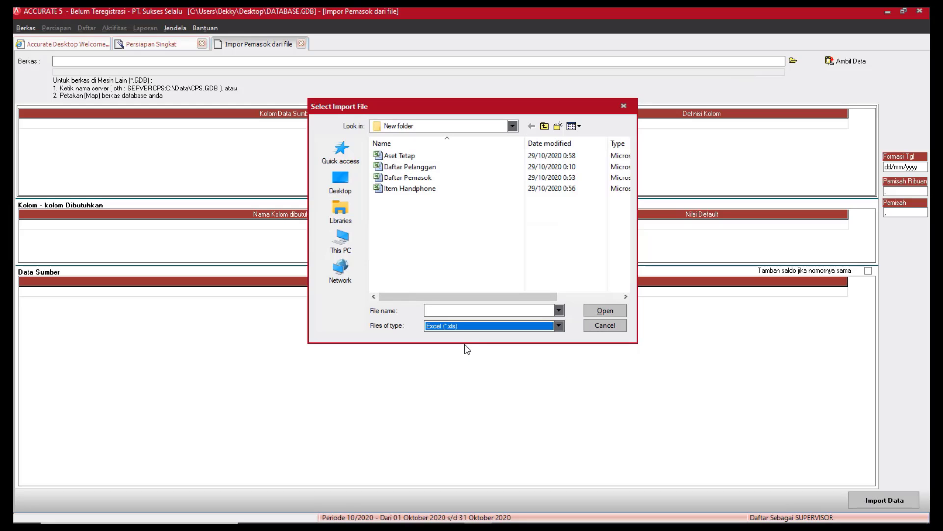
pyautogui.click(400, 177)
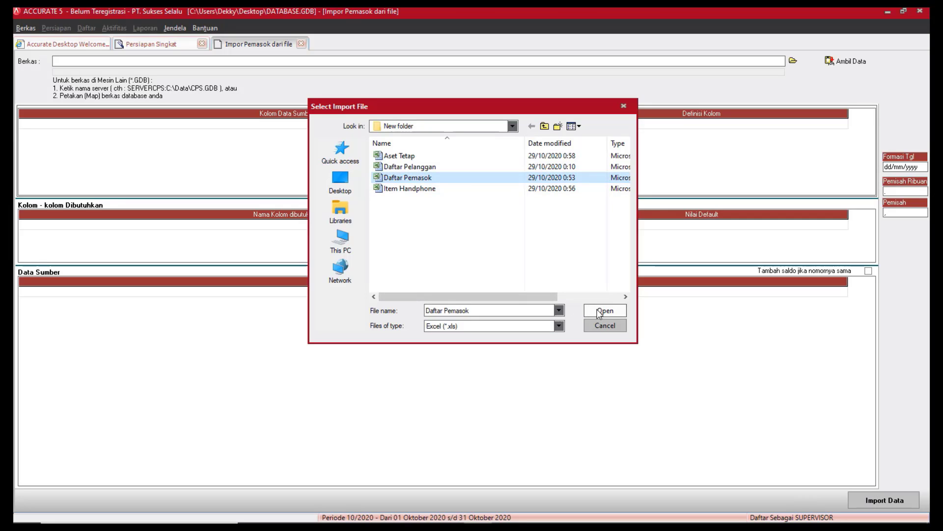
pyautogui.click(600, 311)
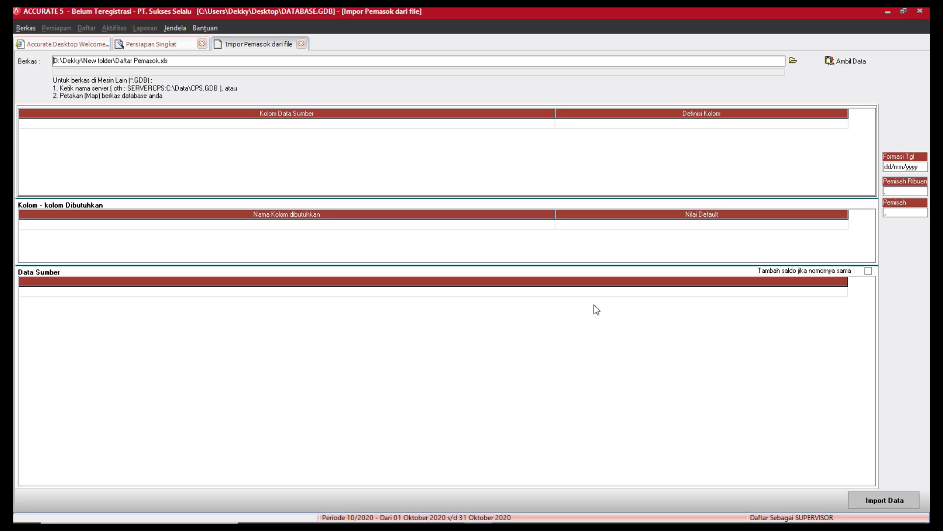
# Load the supplier data and map No to No Pemasok and Nama to Nama Pemasok.
pyautogui.click(846, 63)
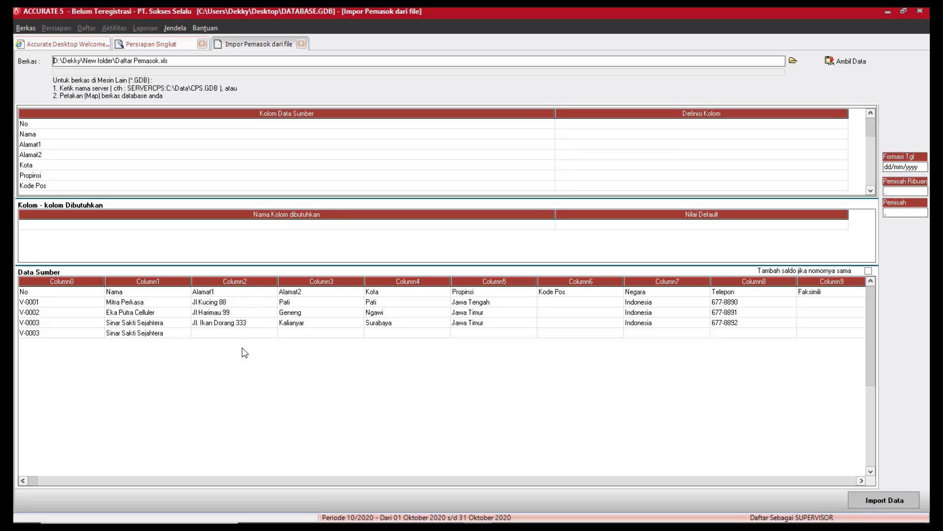
pyautogui.click(826, 124)
pyautogui.click(843, 125)
pyautogui.click(843, 124)
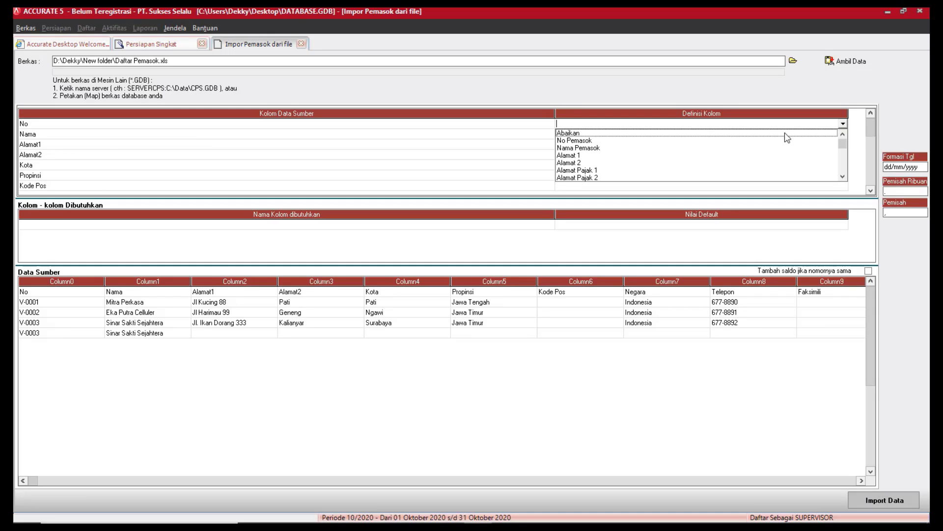
pyautogui.click(581, 141)
pyautogui.click(843, 134)
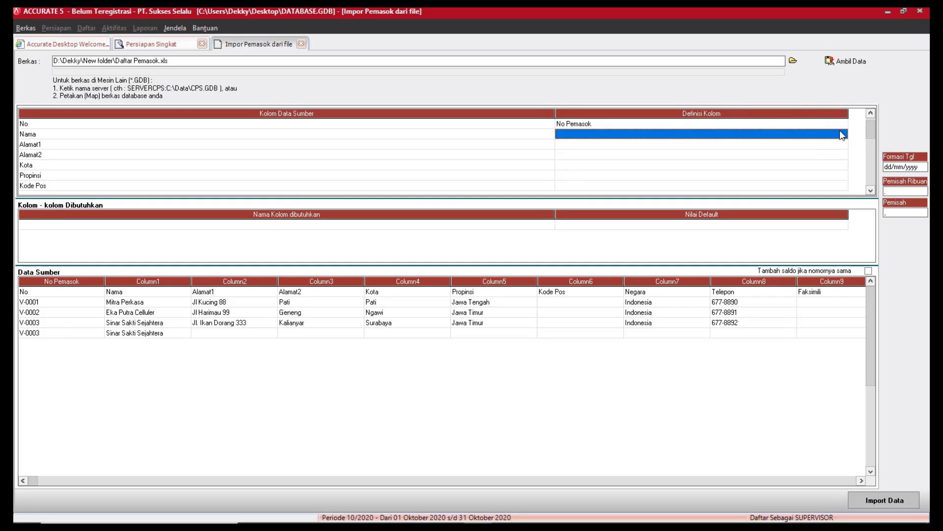
pyautogui.click(843, 134)
pyautogui.click(843, 134)
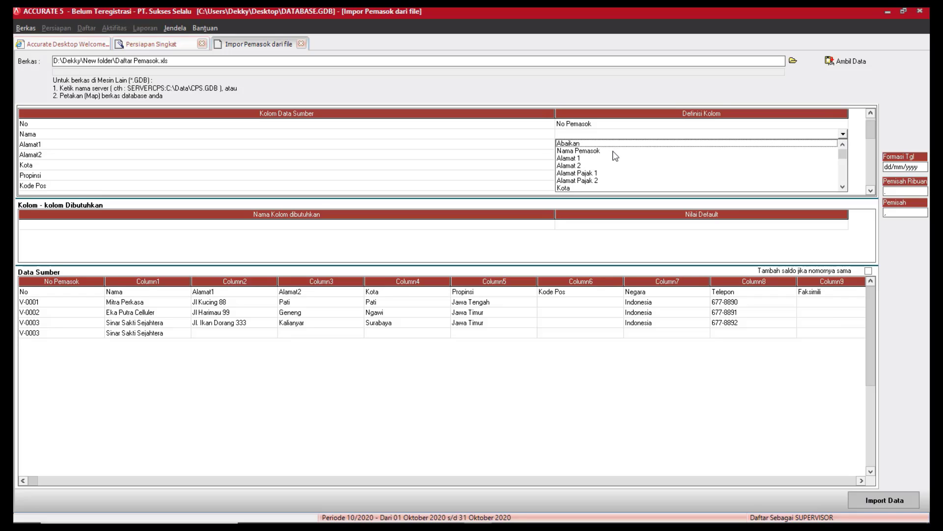
pyautogui.click(617, 151)
pyautogui.click(810, 144)
# Map Alamat1 to Alamat 1 and Alamat2 to Alamat 2.
pyautogui.click(812, 144)
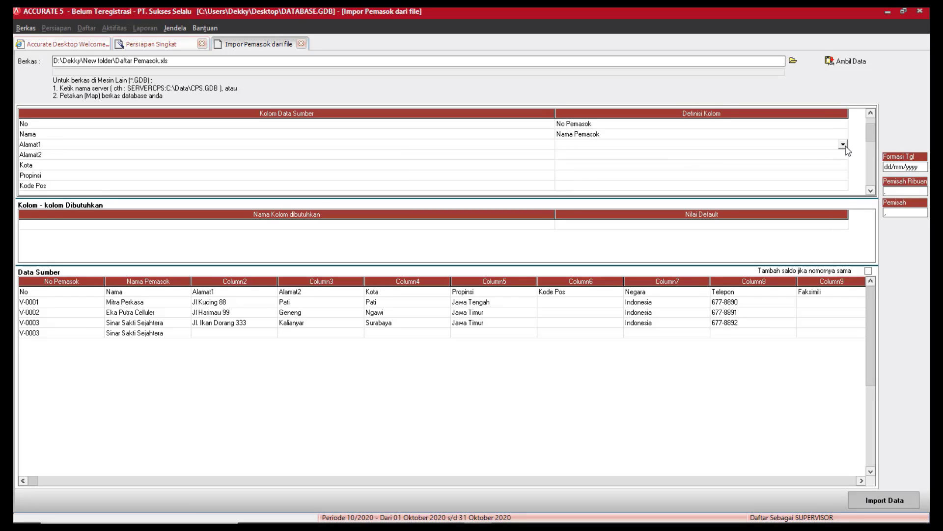
pyautogui.click(843, 144)
pyautogui.click(588, 160)
pyautogui.click(765, 155)
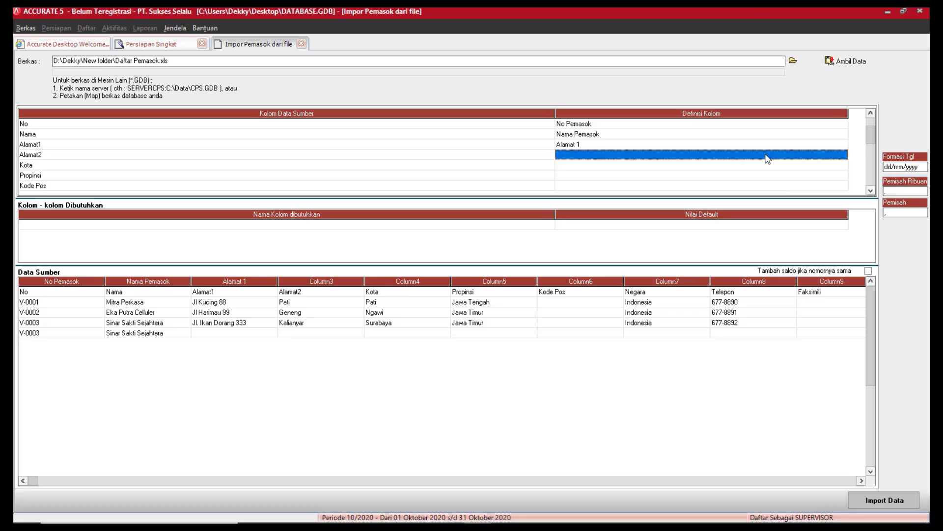
pyautogui.click(844, 155)
pyautogui.click(843, 155)
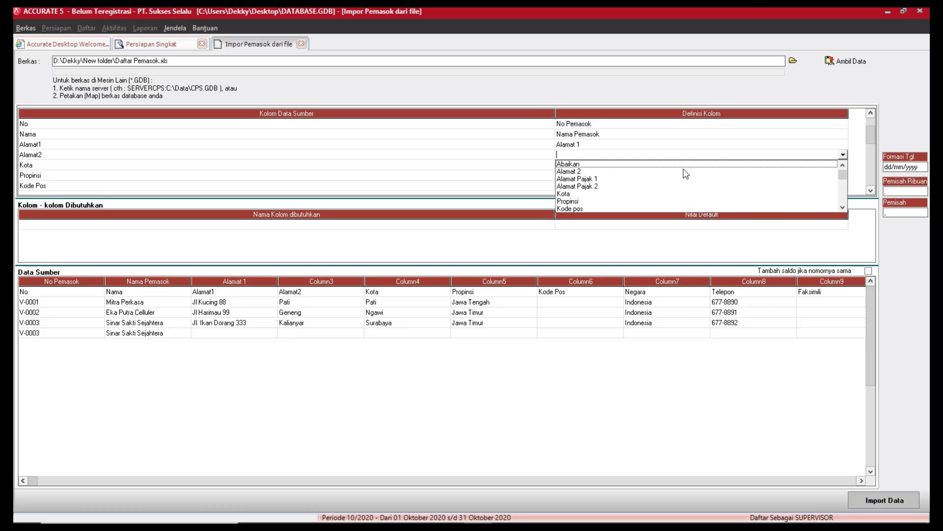
pyautogui.click(606, 172)
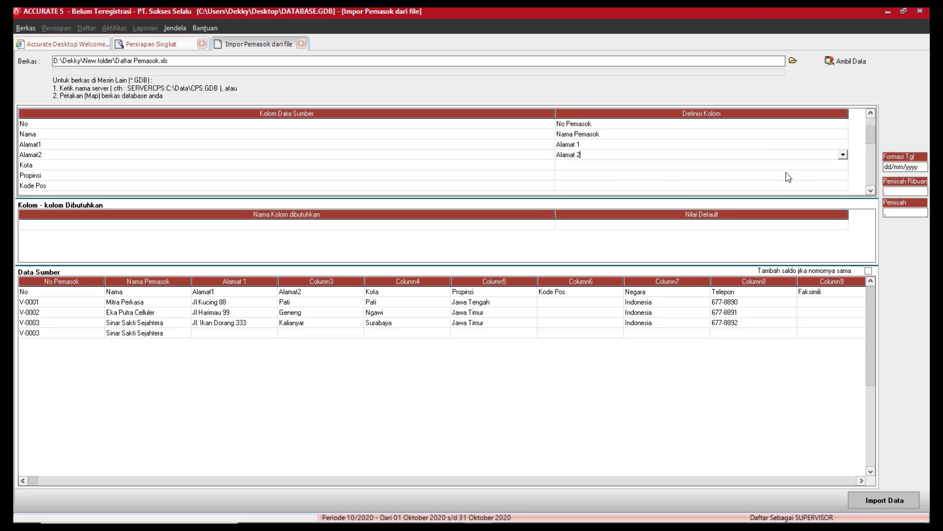
pyautogui.click(823, 166)
# Map the Kota, Propinsi and Kode Pos columns to Kota, Propinsi and Kode pos.
pyautogui.click(823, 166)
pyautogui.click(843, 165)
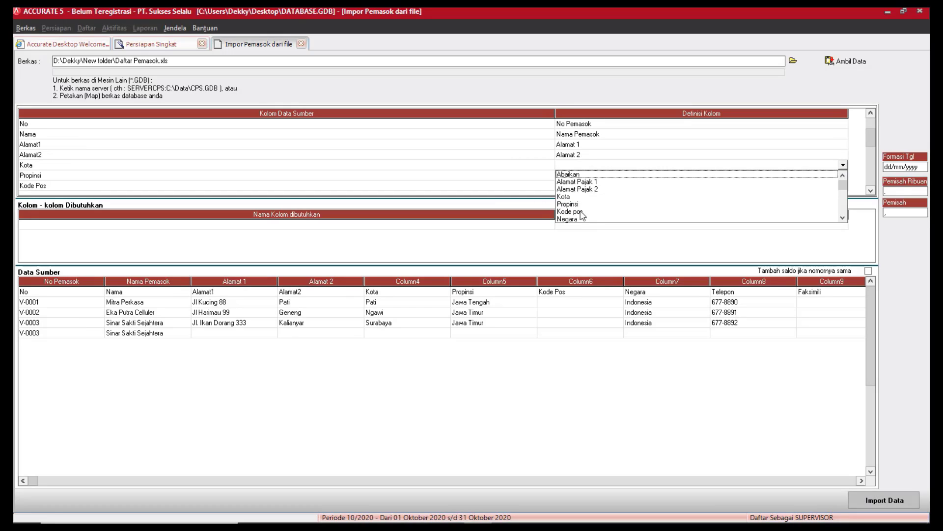
pyautogui.click(575, 197)
pyautogui.click(841, 177)
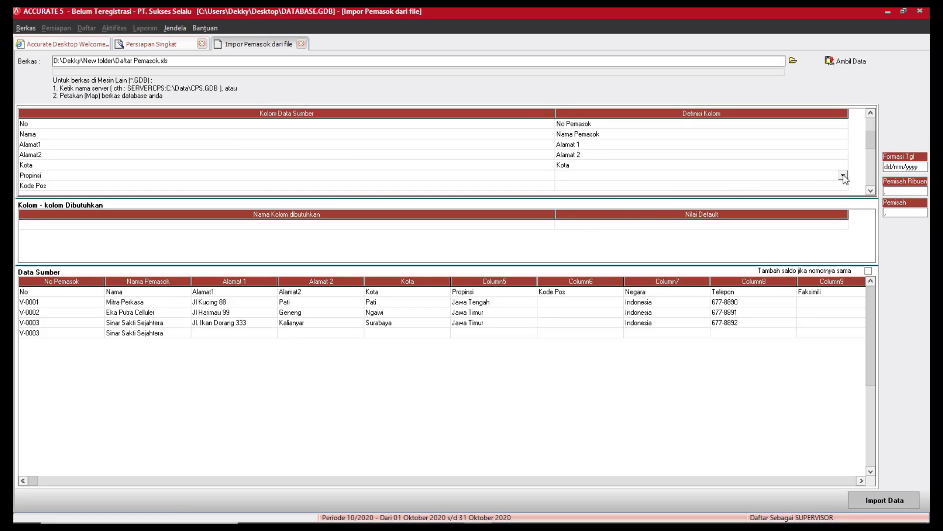
pyautogui.click(843, 176)
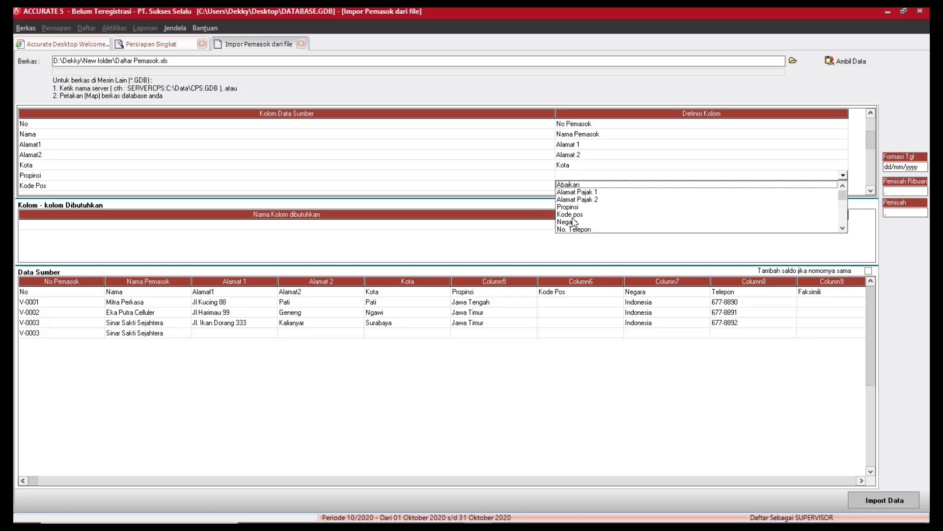
pyautogui.click(575, 210)
pyautogui.click(831, 186)
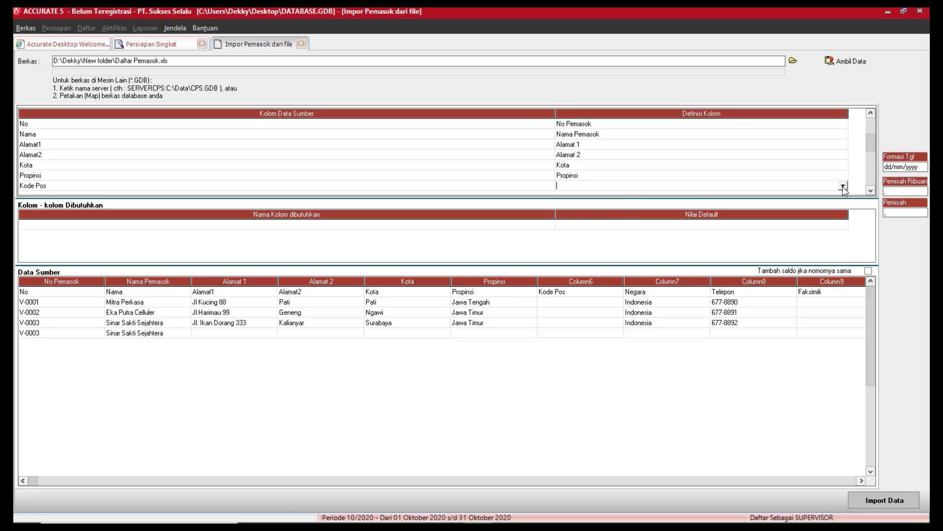
pyautogui.click(842, 186)
pyautogui.click(580, 218)
pyautogui.click(871, 191)
pyautogui.click(871, 191)
pyautogui.click(871, 191)
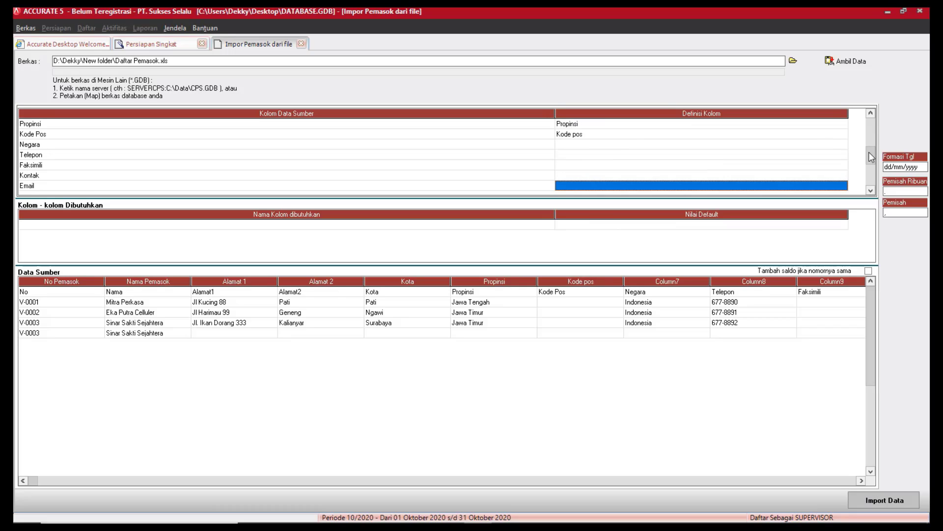
# Map Negara to Negara, Telepon to No. Telepon and Faksimili to No. Faksimili.
pyautogui.click(834, 145)
pyautogui.click(842, 148)
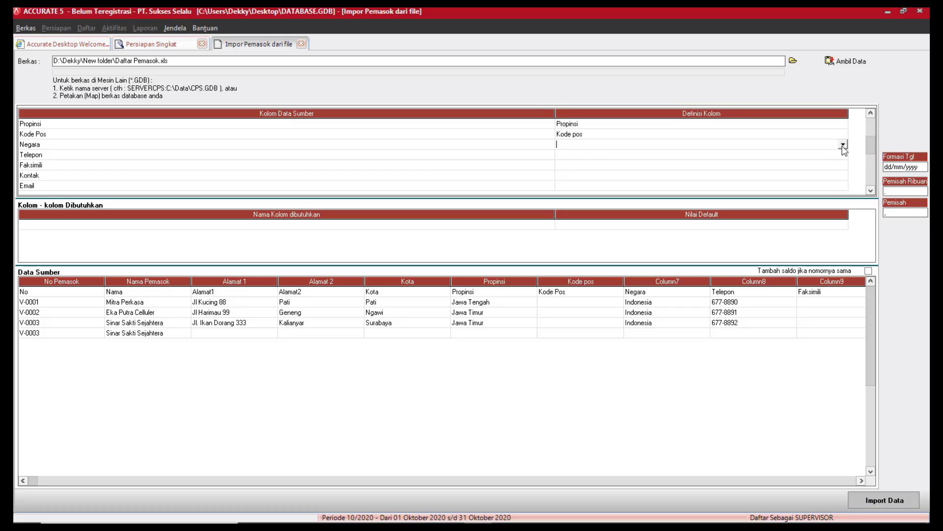
pyautogui.click(843, 145)
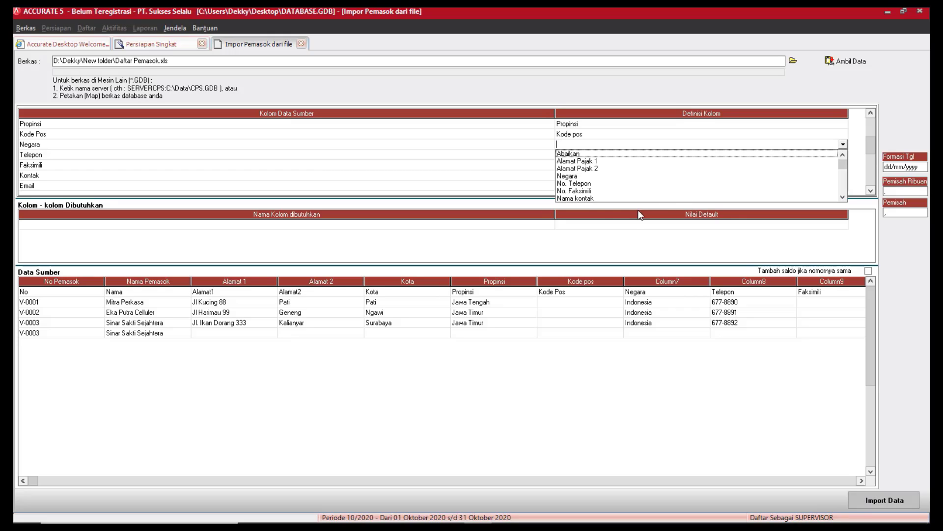
pyautogui.click(570, 182)
pyautogui.click(842, 157)
pyautogui.click(843, 157)
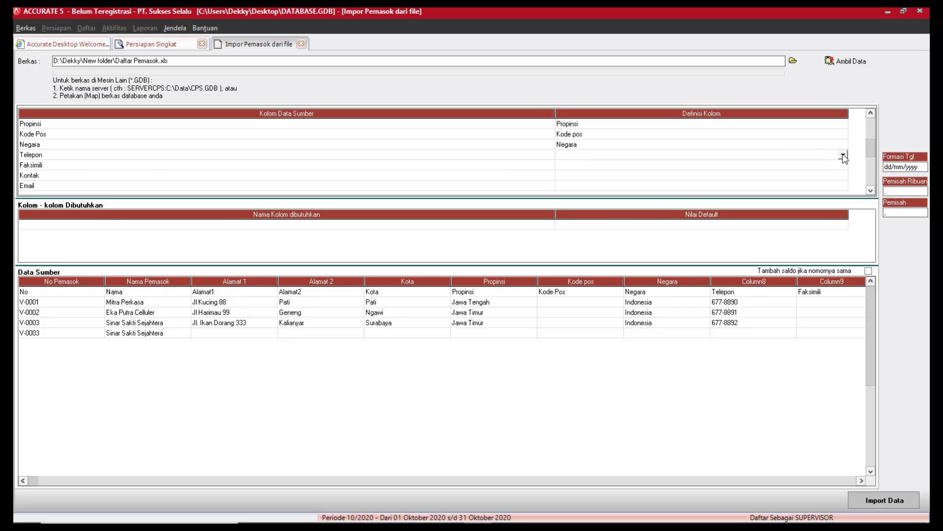
pyautogui.click(843, 155)
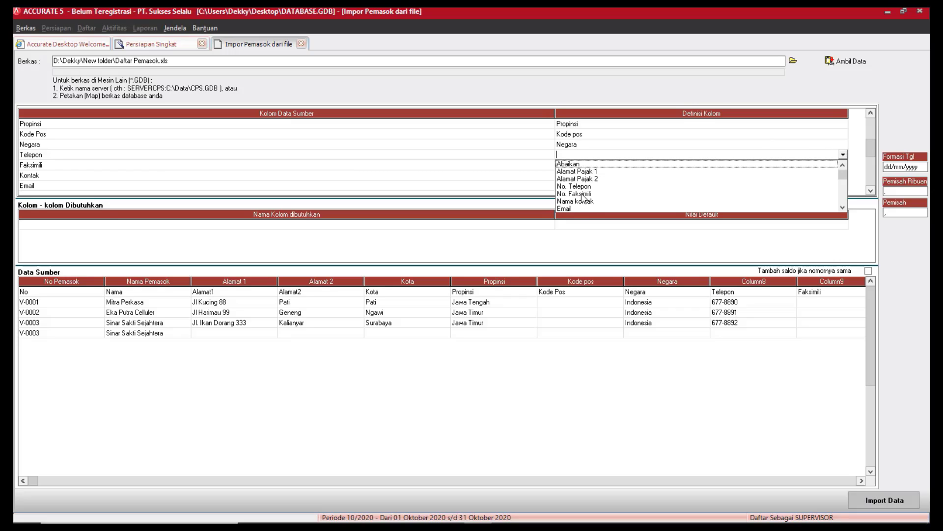
pyautogui.click(585, 187)
pyautogui.click(832, 166)
pyautogui.click(831, 165)
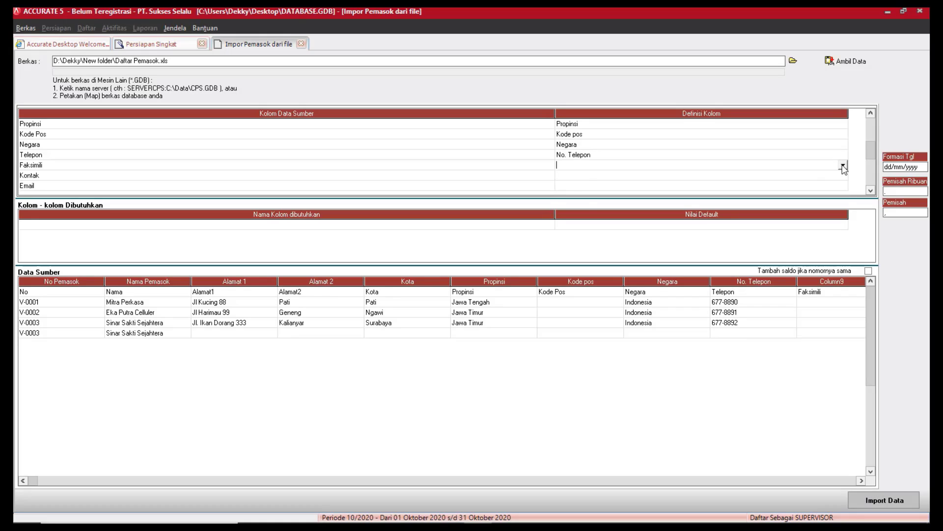
pyautogui.click(843, 165)
pyautogui.click(598, 197)
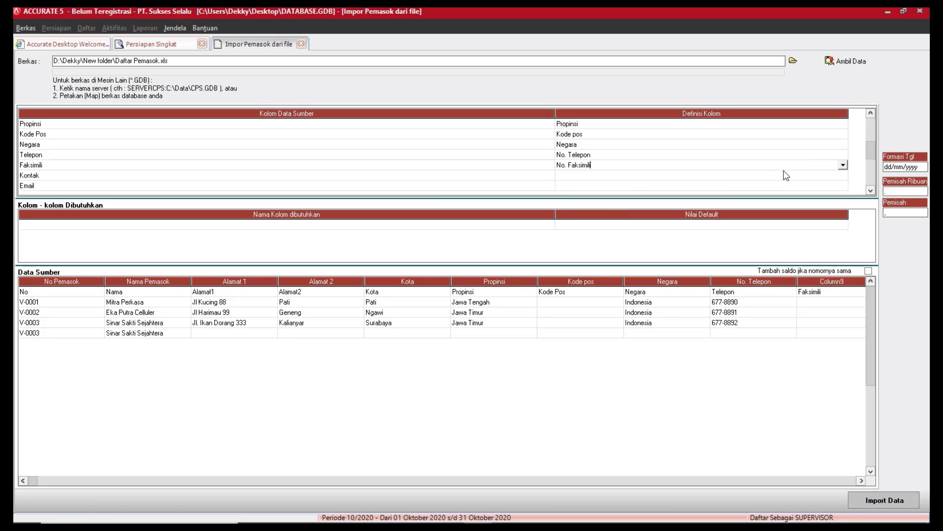
# Map Kontak to Nama kontak and Email to the Email field.
pyautogui.click(834, 176)
pyautogui.click(840, 178)
pyautogui.click(843, 175)
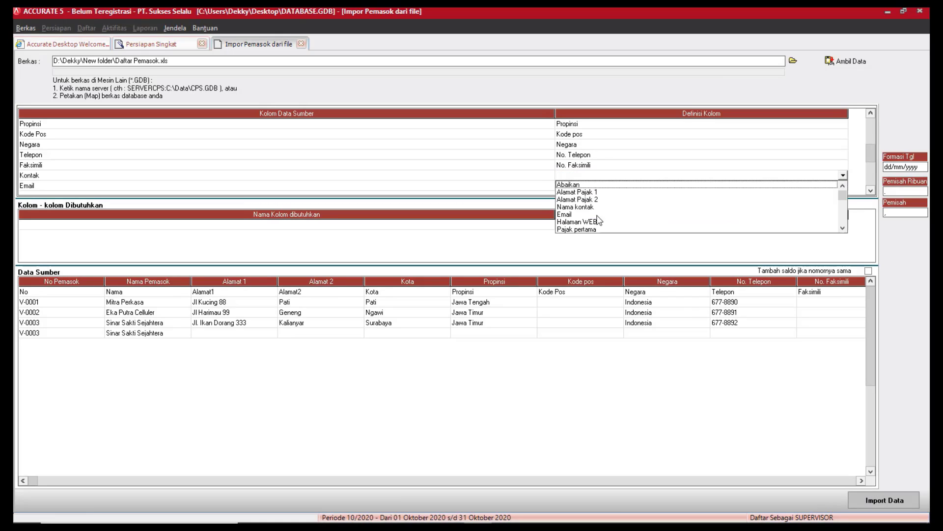
pyautogui.click(581, 207)
pyautogui.click(834, 186)
pyautogui.click(834, 186)
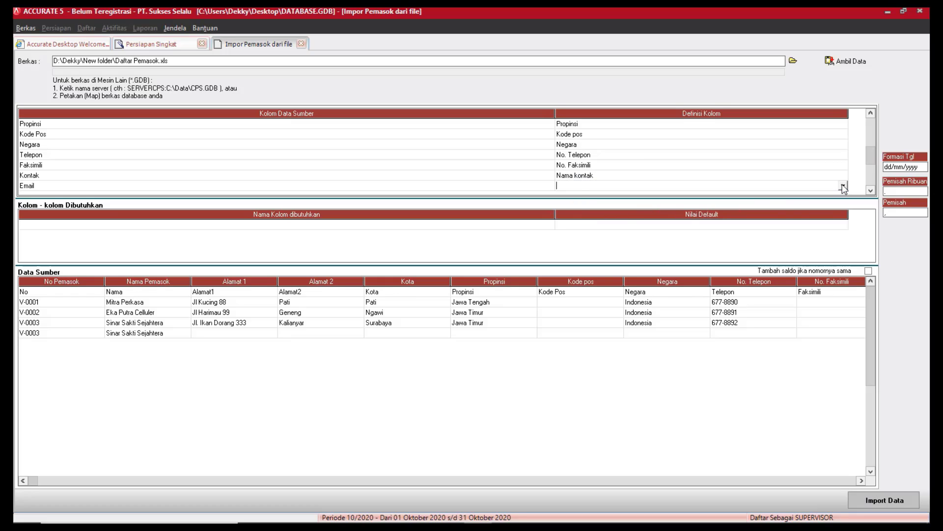
pyautogui.click(844, 186)
pyautogui.click(585, 217)
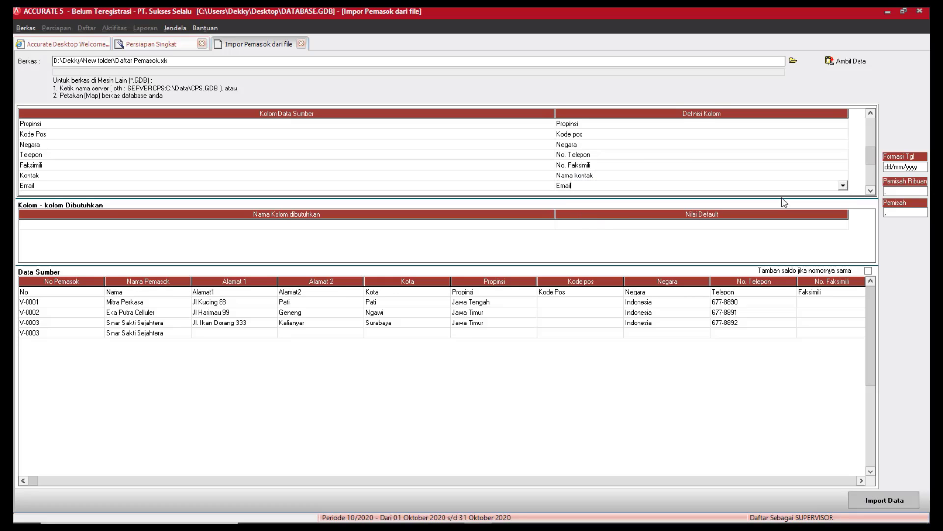
pyautogui.click(871, 191)
pyautogui.click(870, 191)
pyautogui.click(870, 191)
pyautogui.click(871, 191)
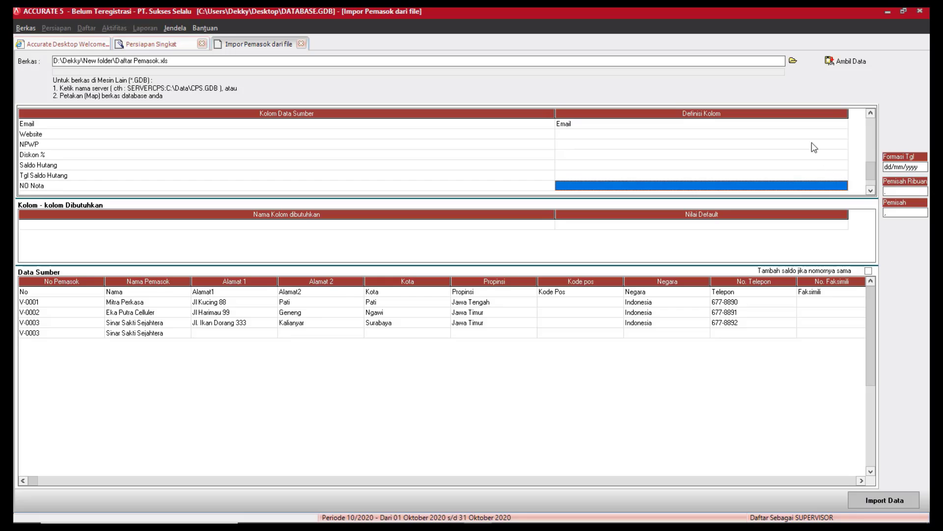
# Map Website to Halaman WEB and NPWP to No PKP, and ignore Diskon %.
pyautogui.click(830, 135)
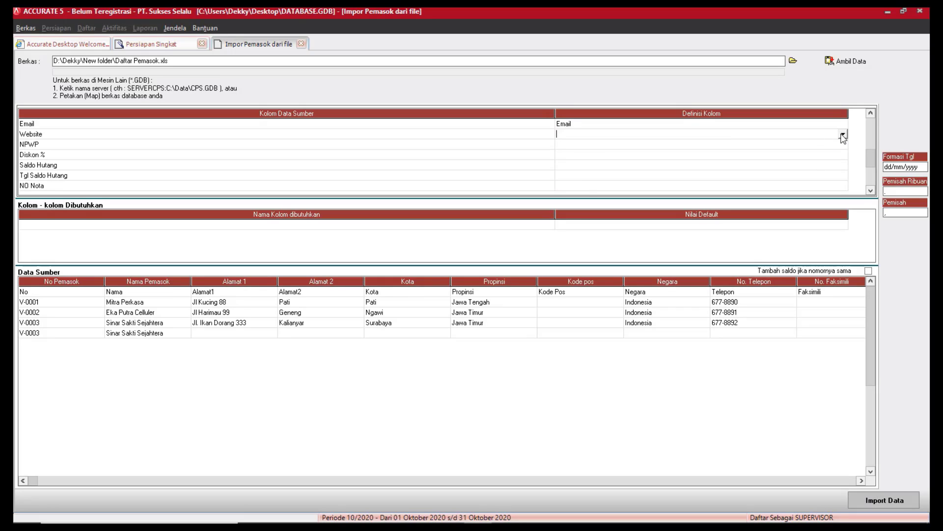
pyautogui.click(843, 134)
pyautogui.click(632, 164)
pyautogui.click(840, 145)
pyautogui.click(843, 145)
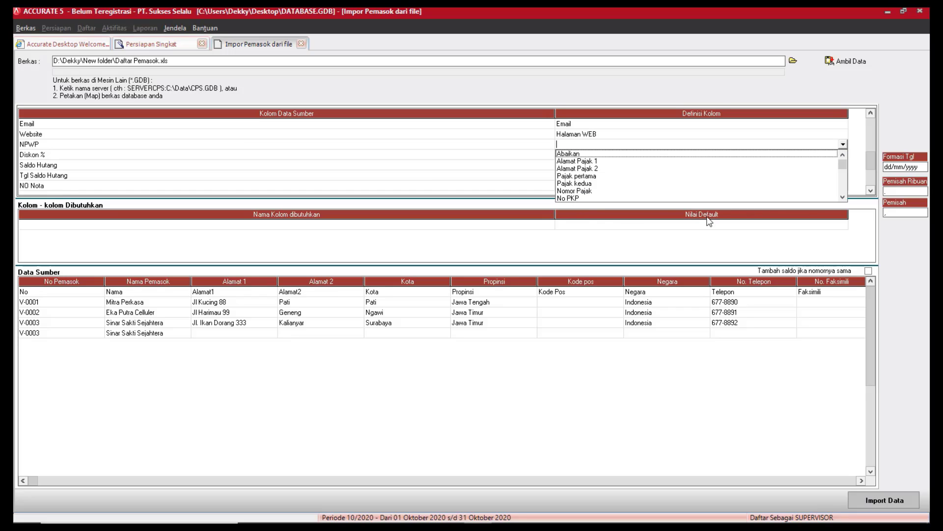
pyautogui.click(842, 197)
pyautogui.click(842, 198)
pyautogui.click(842, 197)
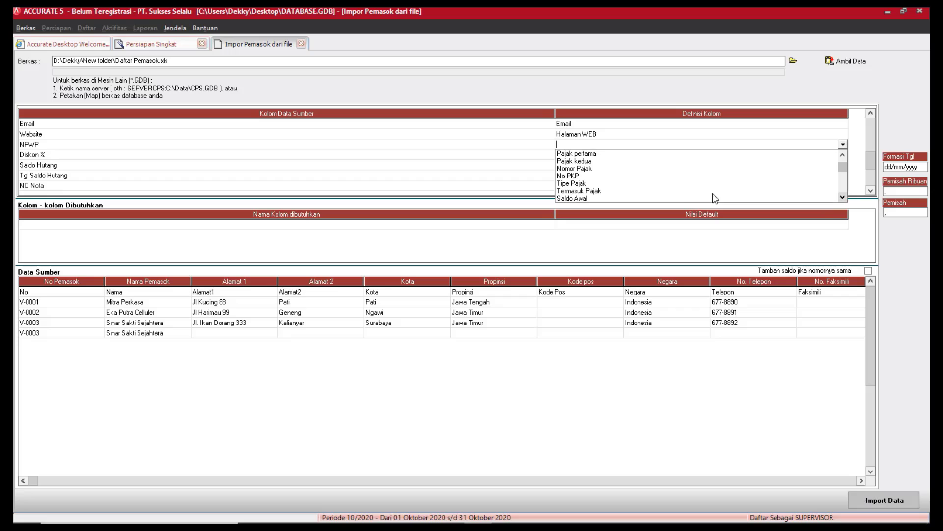
pyautogui.click(570, 176)
pyautogui.click(844, 156)
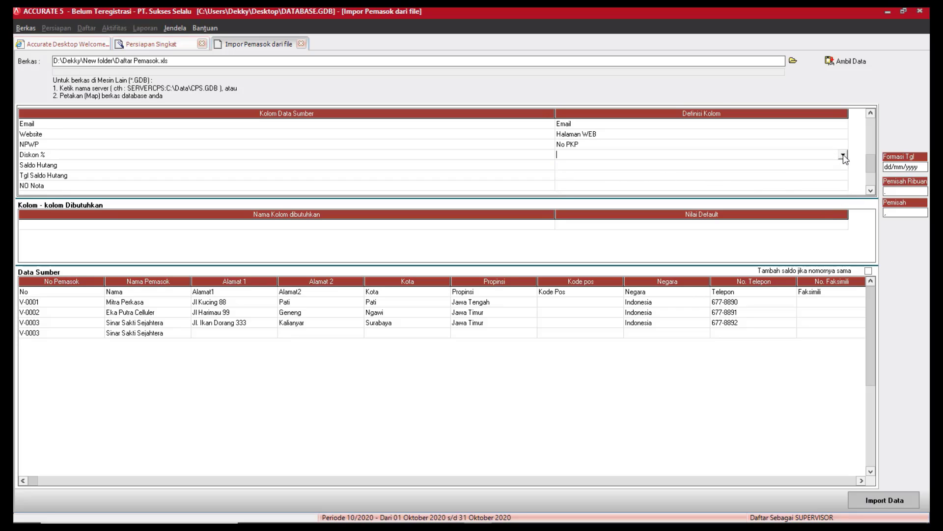
pyautogui.click(843, 156)
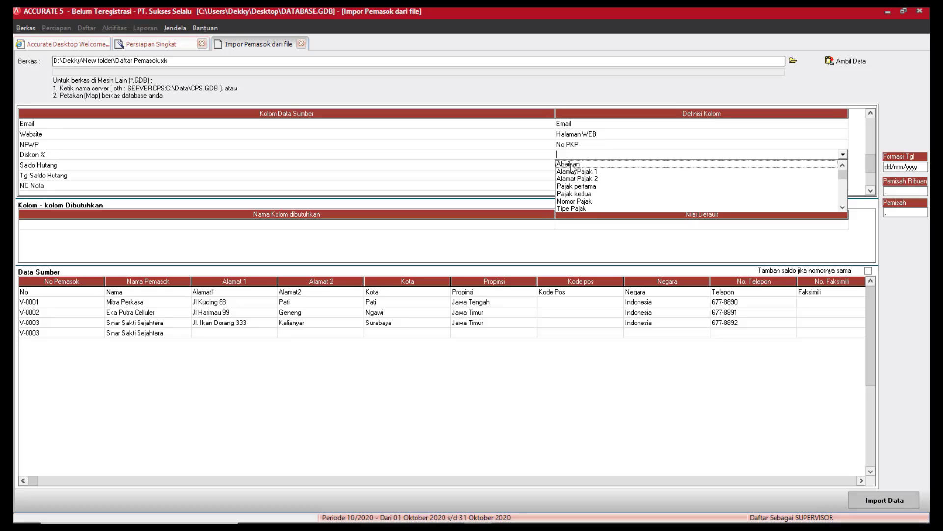
pyautogui.click(570, 164)
# Map Saldo Hutang to Saldo Awal, Tgl Saldo Hutang to Saldo per tgl, NO Nota to No. Faktur Saldo Awal.
pyautogui.click(846, 167)
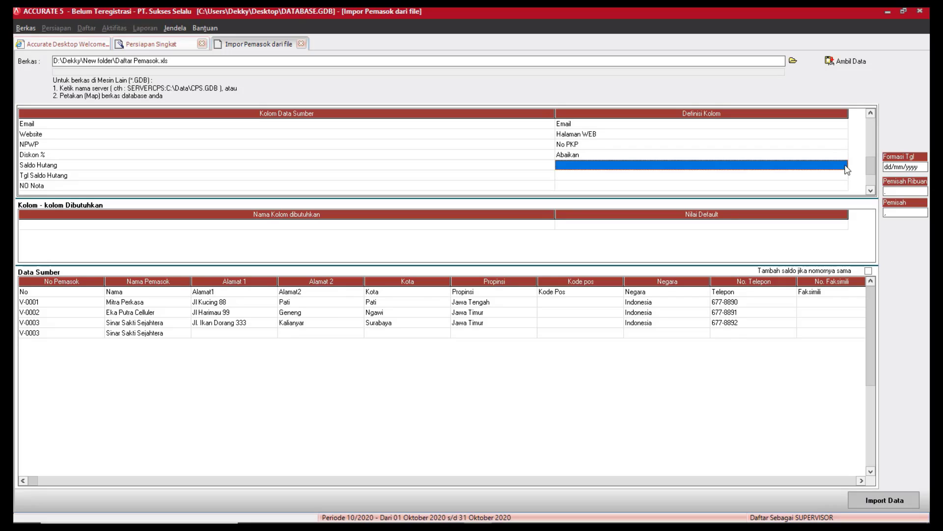
pyautogui.click(843, 165)
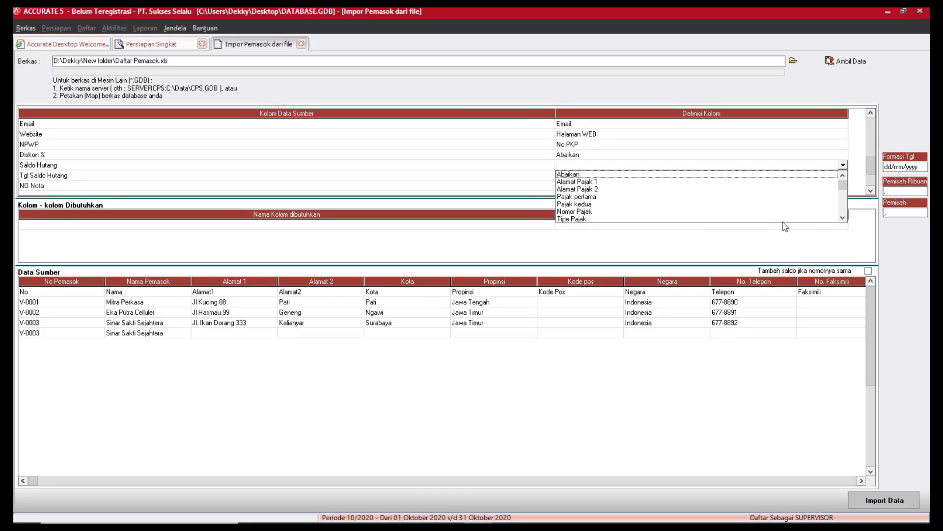
pyautogui.click(842, 217)
pyautogui.click(842, 217)
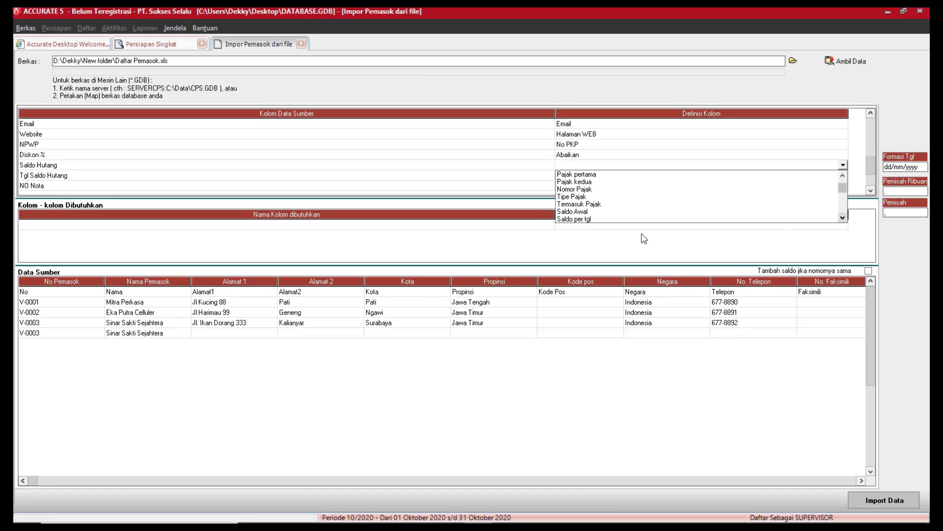
pyautogui.click(587, 212)
pyautogui.click(825, 177)
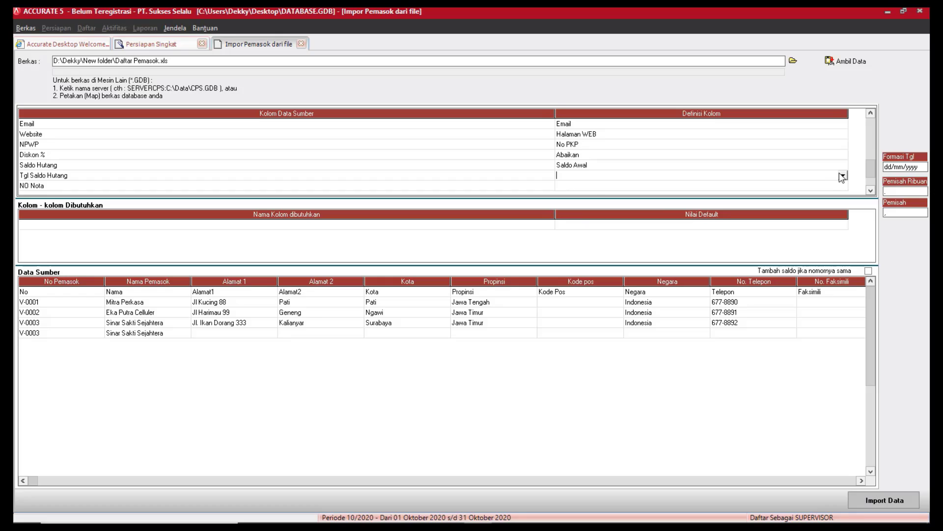
pyautogui.click(843, 176)
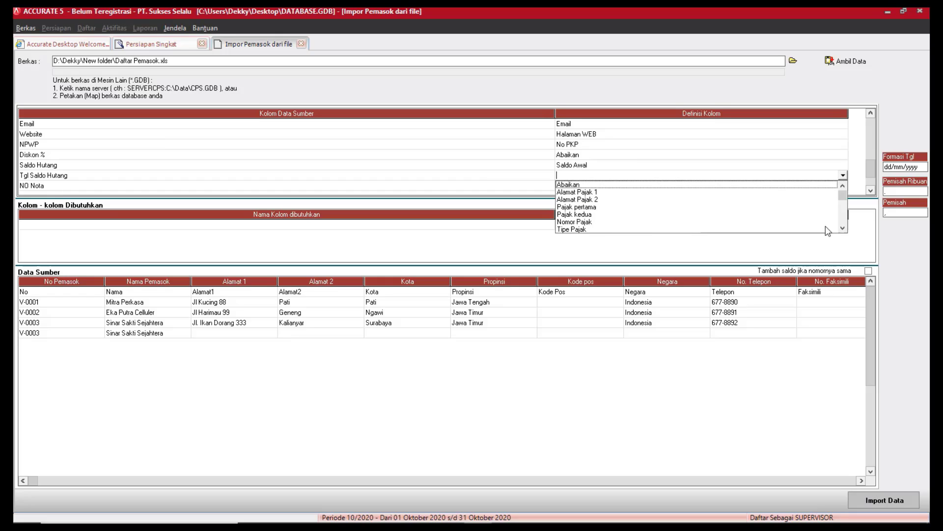
pyautogui.click(843, 228)
pyautogui.click(844, 229)
pyautogui.click(843, 228)
pyautogui.click(843, 229)
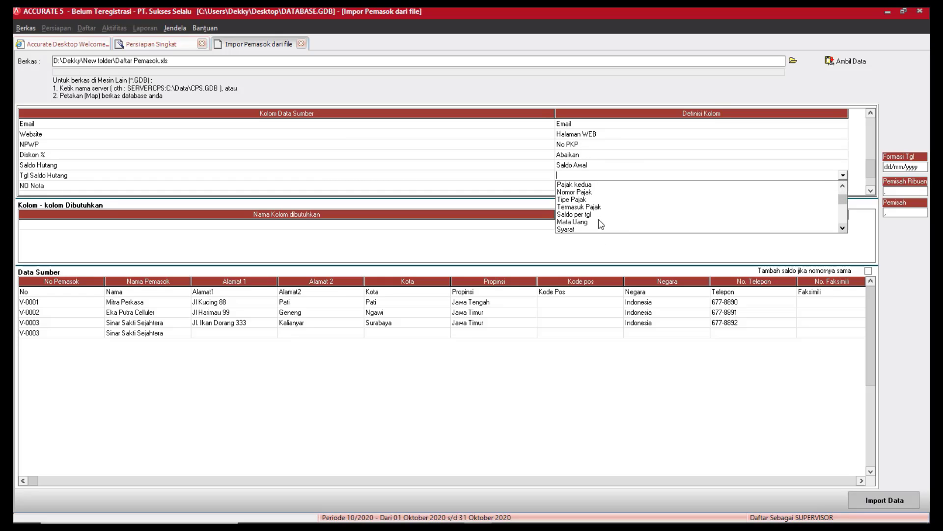
pyautogui.click(585, 215)
pyautogui.click(827, 186)
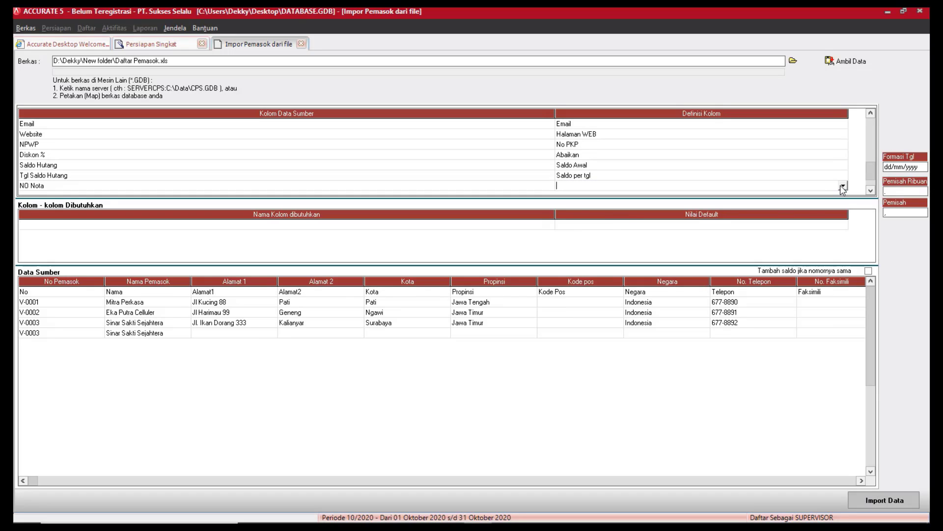
pyautogui.click(843, 186)
pyautogui.click(843, 238)
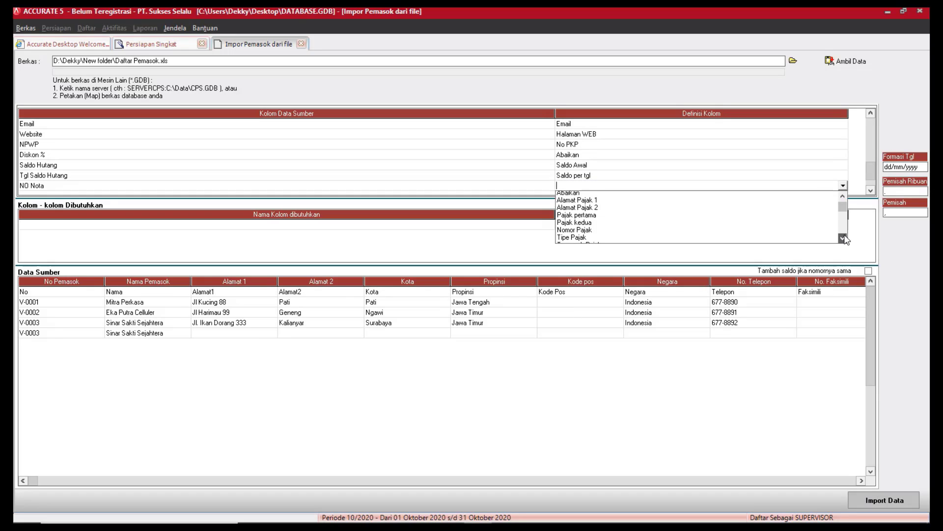
pyautogui.click(843, 238)
pyautogui.click(843, 238)
pyautogui.click(843, 238)
pyautogui.click(843, 238)
pyautogui.click(843, 238)
pyautogui.click(843, 238)
pyautogui.click(844, 238)
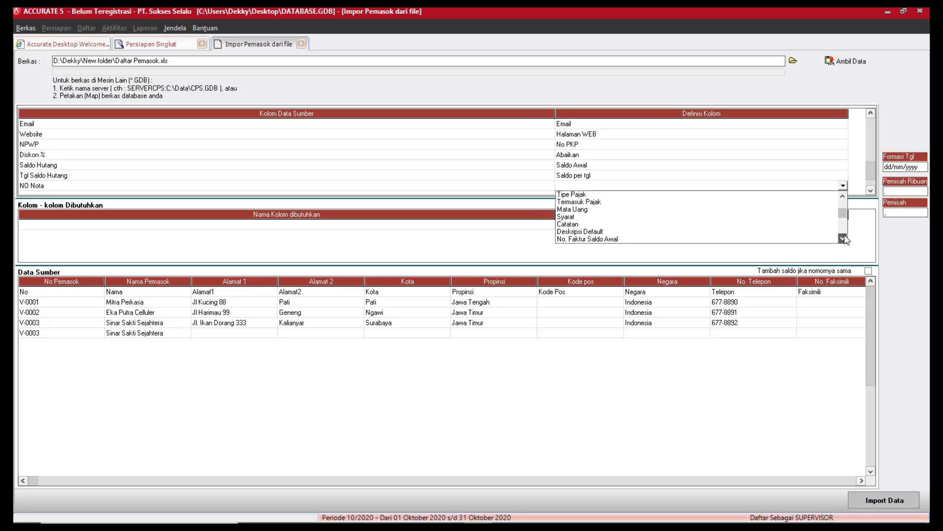
pyautogui.click(843, 238)
pyautogui.click(843, 238)
pyautogui.click(801, 217)
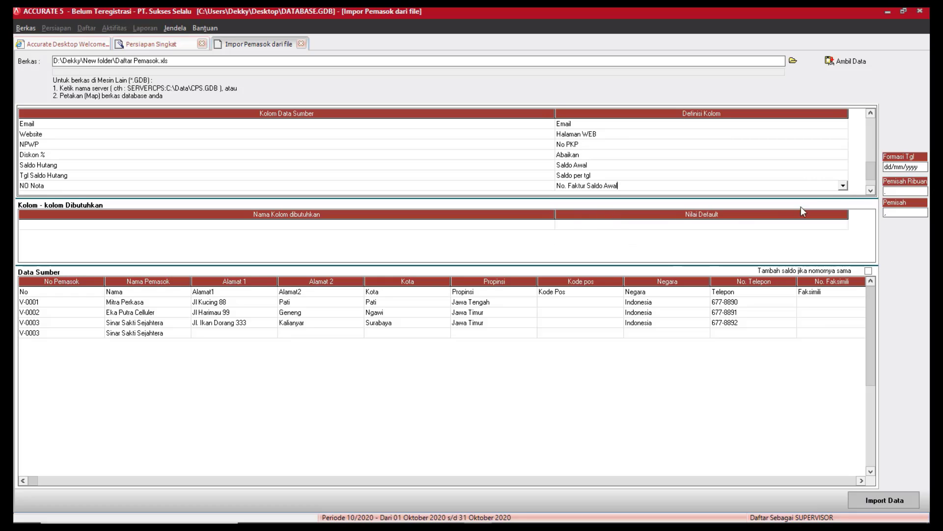
# Map the Termin column to Syarat, with source term 30 as Net 30.
pyautogui.click(869, 191)
pyautogui.click(870, 191)
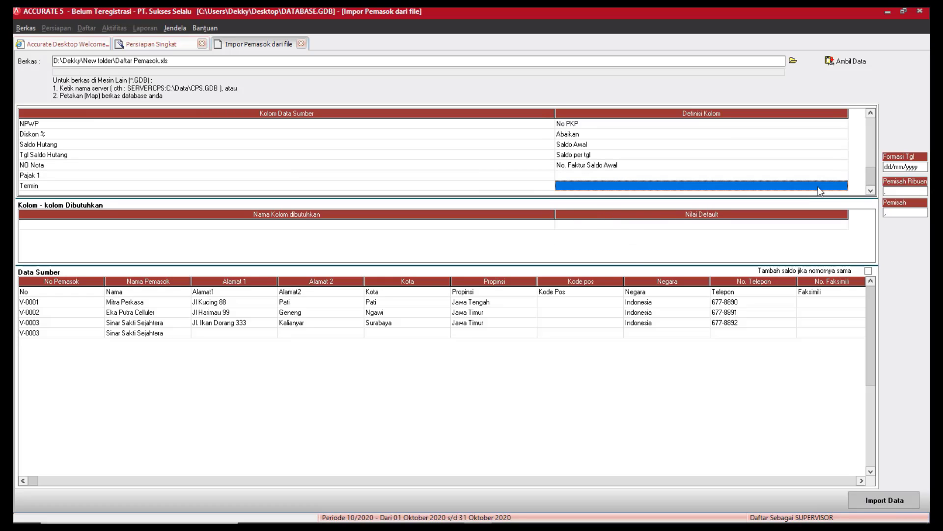
pyautogui.click(844, 187)
pyautogui.click(843, 185)
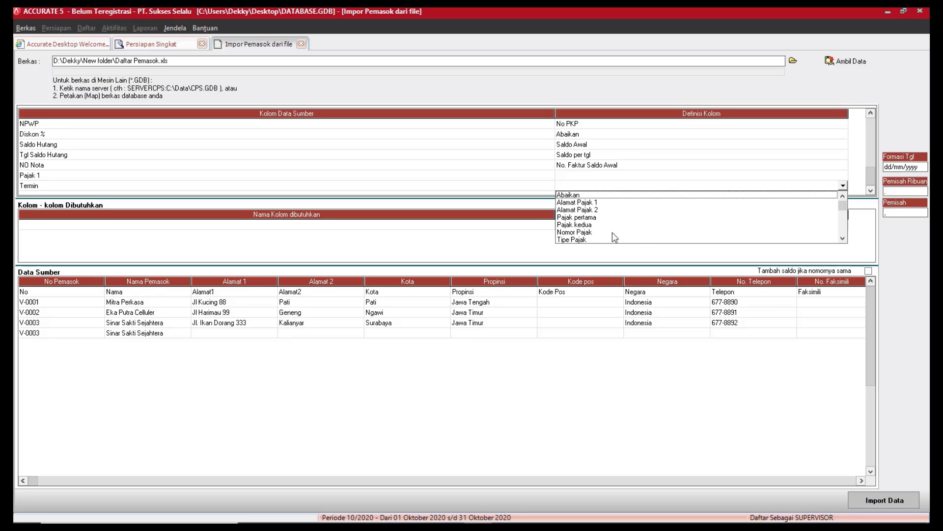
pyautogui.click(842, 239)
pyautogui.click(842, 239)
pyautogui.click(843, 239)
pyautogui.click(842, 239)
pyautogui.click(843, 238)
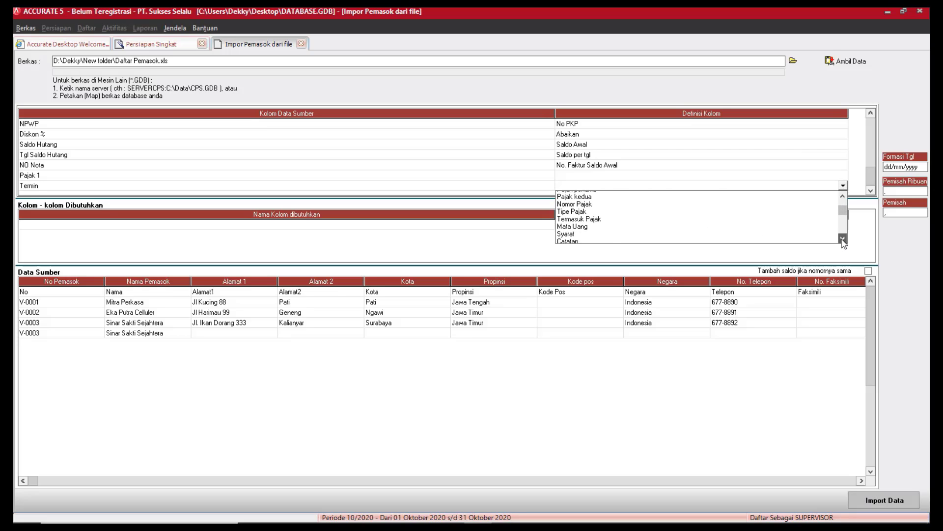
pyautogui.click(842, 239)
pyautogui.click(570, 225)
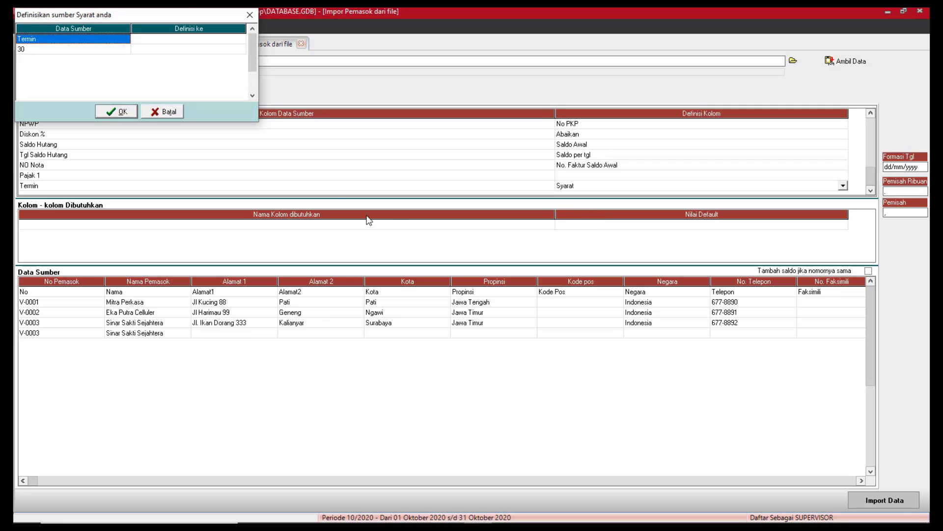
pyautogui.click(198, 50)
pyautogui.click(240, 50)
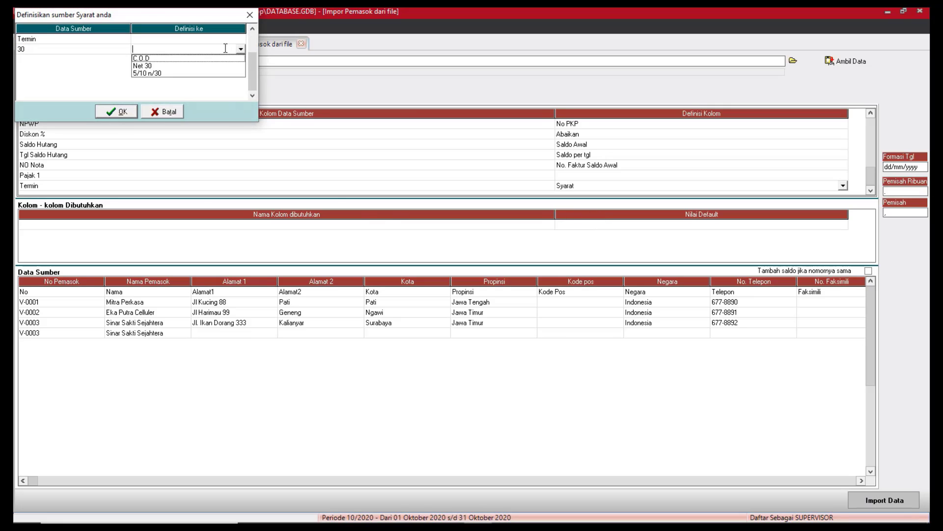
pyautogui.click(156, 66)
pyautogui.click(118, 112)
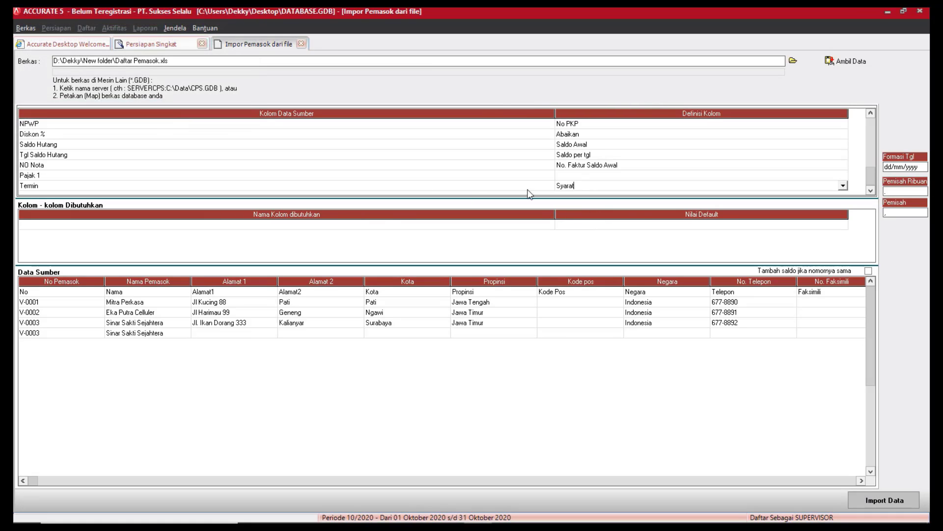
# Define Pajak 1 as Pajak pertama, mapping source value T to PPN 10%.
pyautogui.click(815, 176)
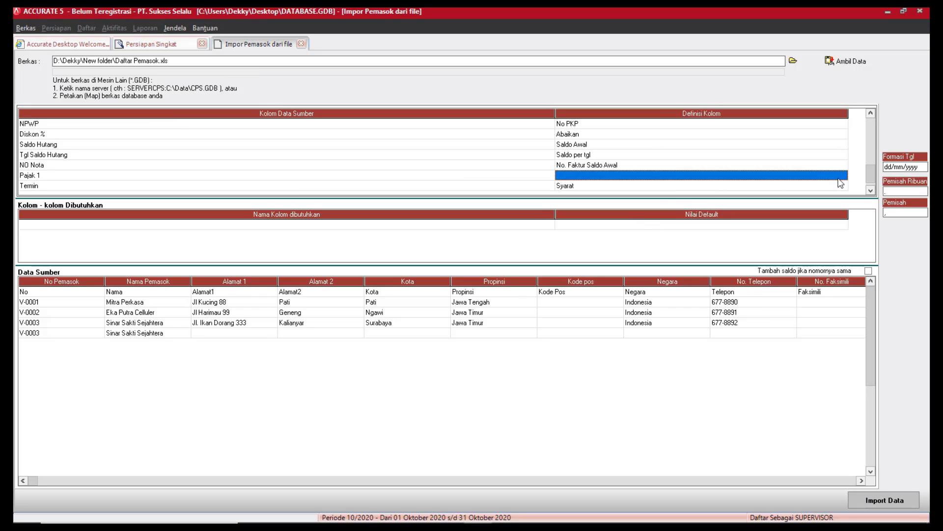
pyautogui.click(843, 176)
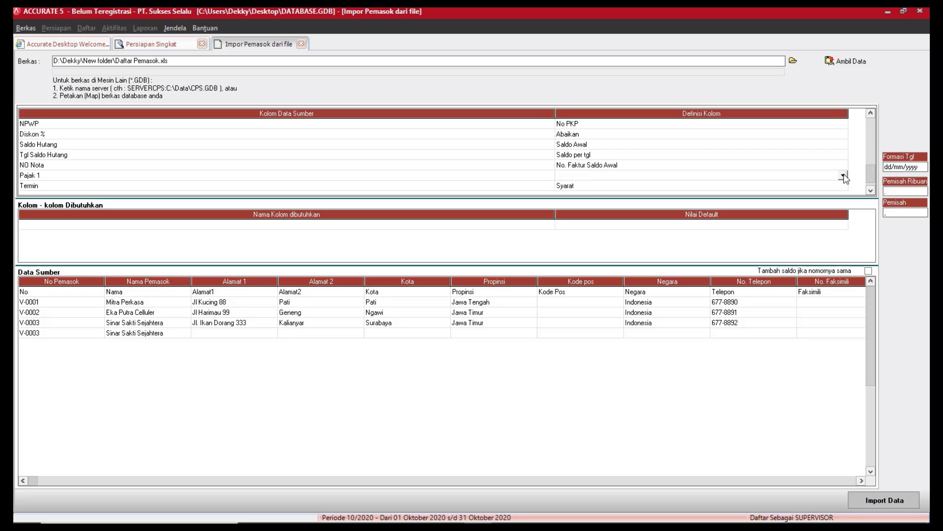
pyautogui.click(844, 176)
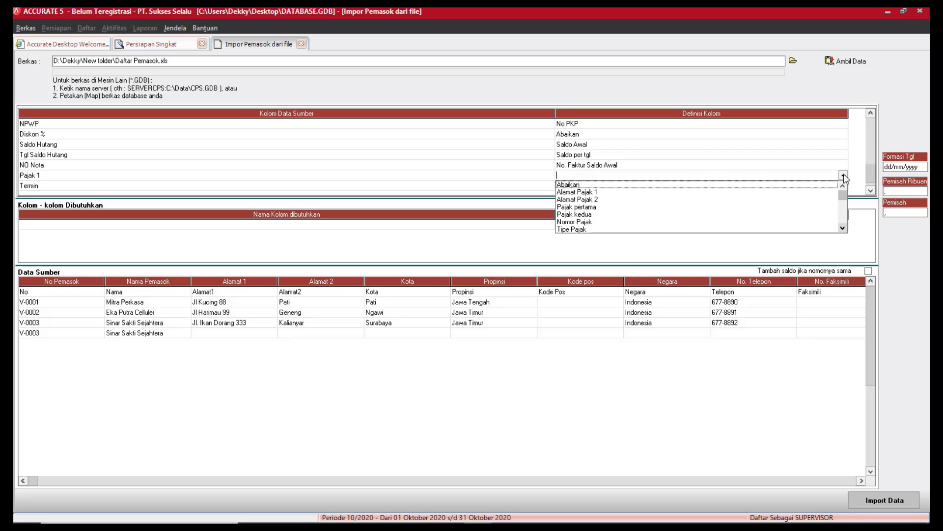
pyautogui.click(570, 207)
pyautogui.click(212, 49)
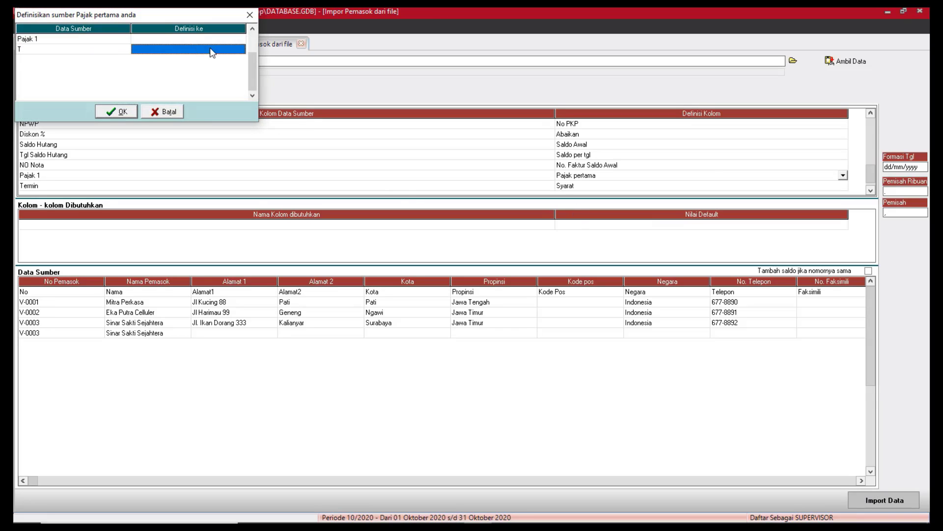
pyautogui.click(243, 49)
pyautogui.click(174, 59)
pyautogui.click(122, 112)
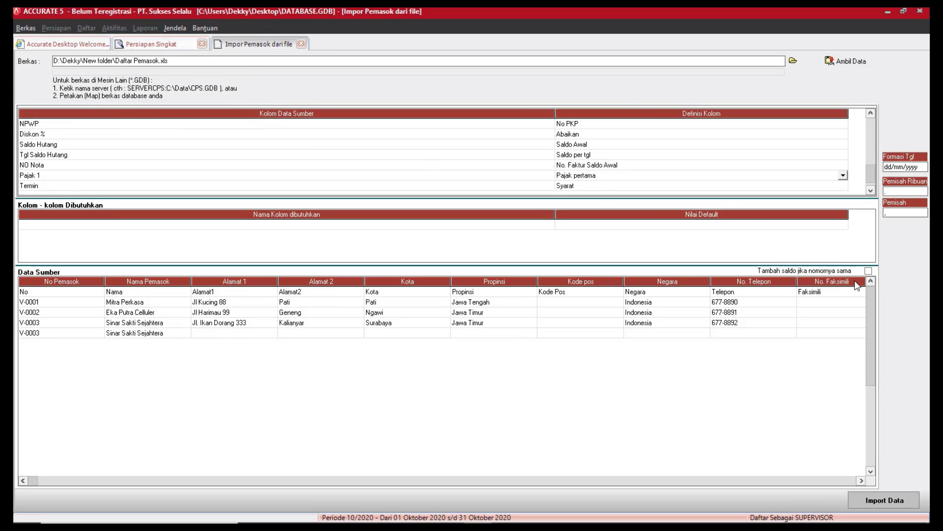
# Select the stray header row in the source data grid.
pyautogui.click(29, 292)
pyautogui.click(30, 292)
pyautogui.click(70, 309)
pyautogui.click(79, 293)
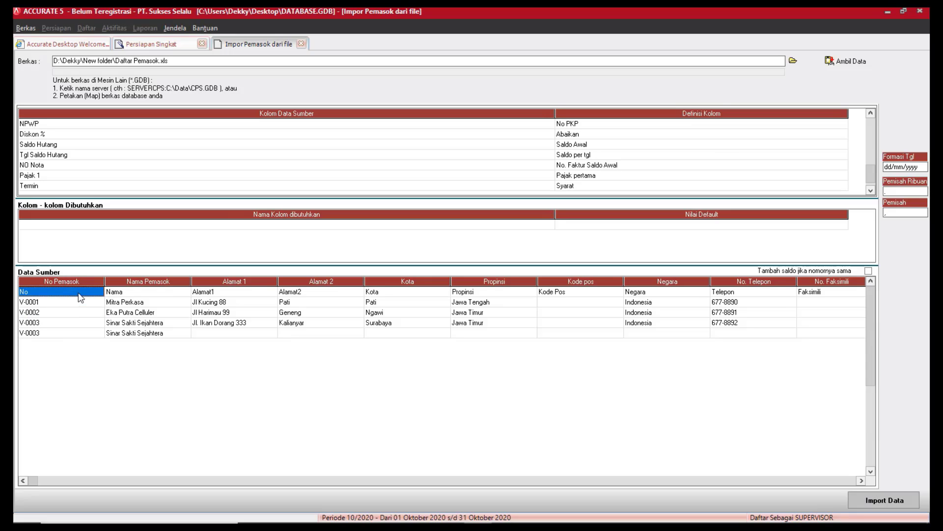
# Delete the header row from the source data with Hapus and confirm.
pyautogui.rightClick(79, 295)
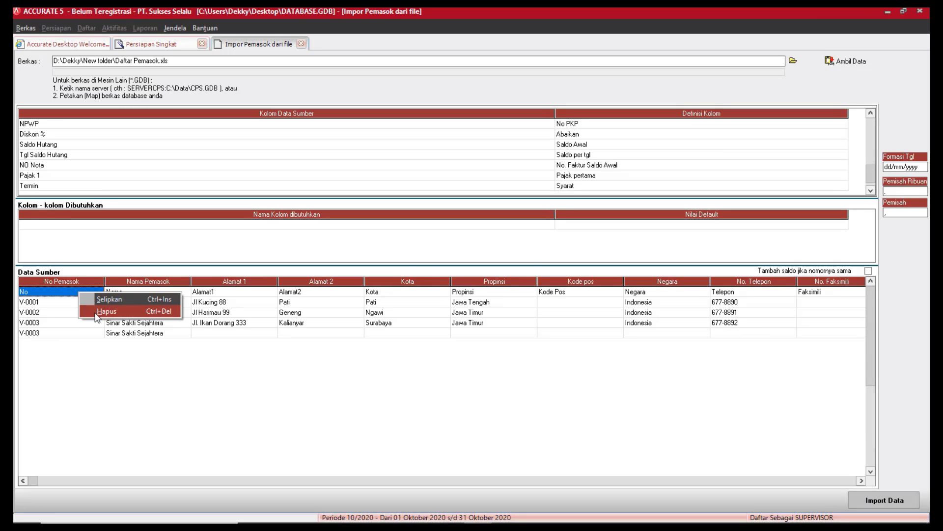
pyautogui.click(96, 314)
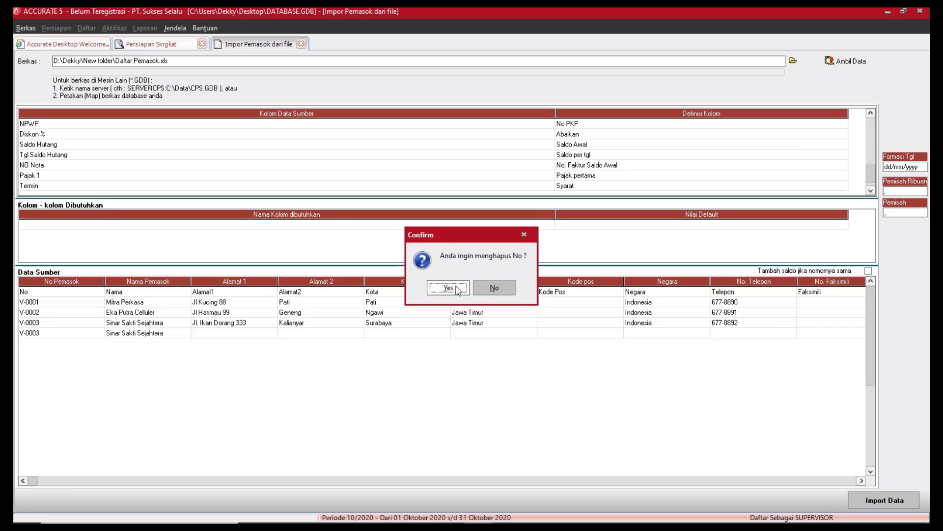
pyautogui.click(448, 288)
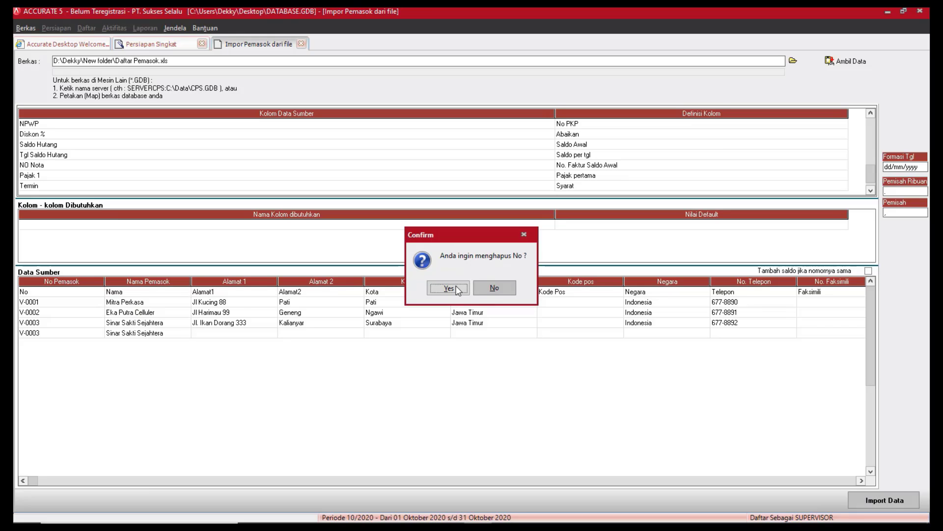
# Import the suppliers with Tambah saldo jika nomornya sama ticked; 4 imported, 0 failed.
pyautogui.click(867, 270)
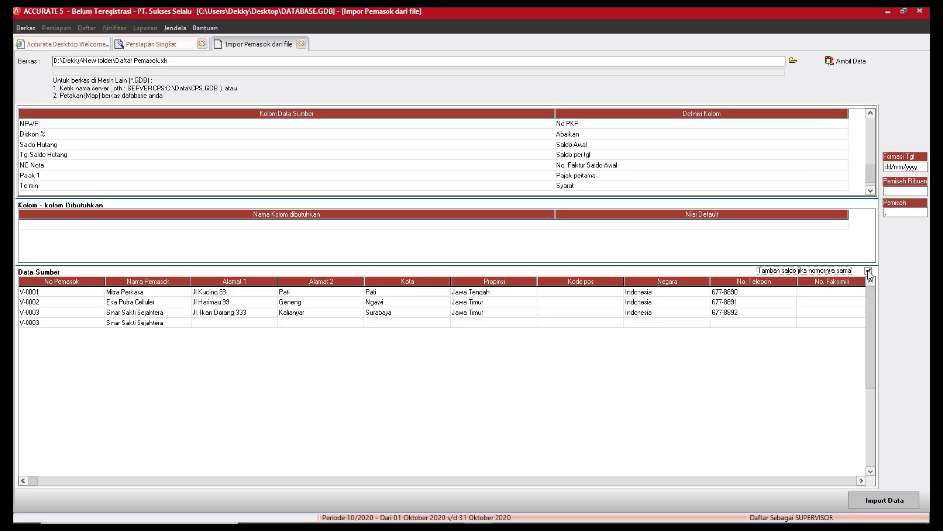
pyautogui.click(908, 502)
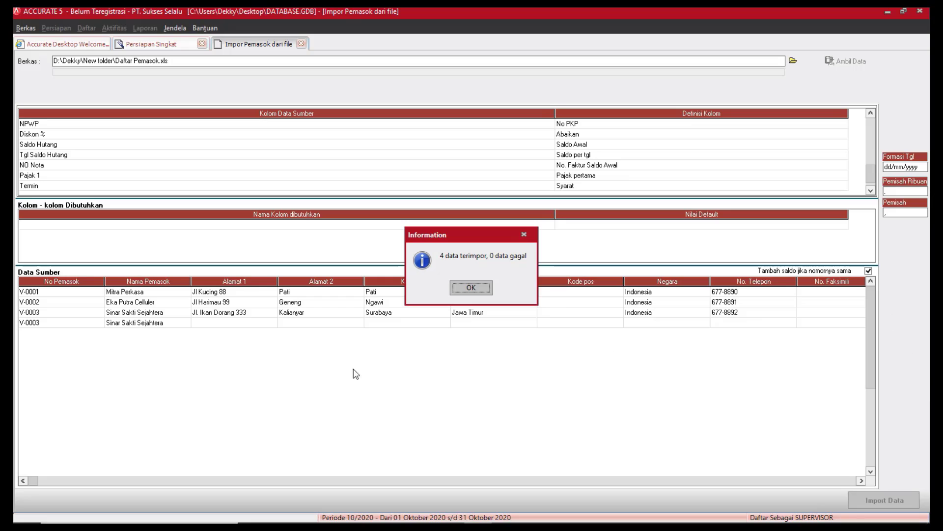
pyautogui.click(473, 288)
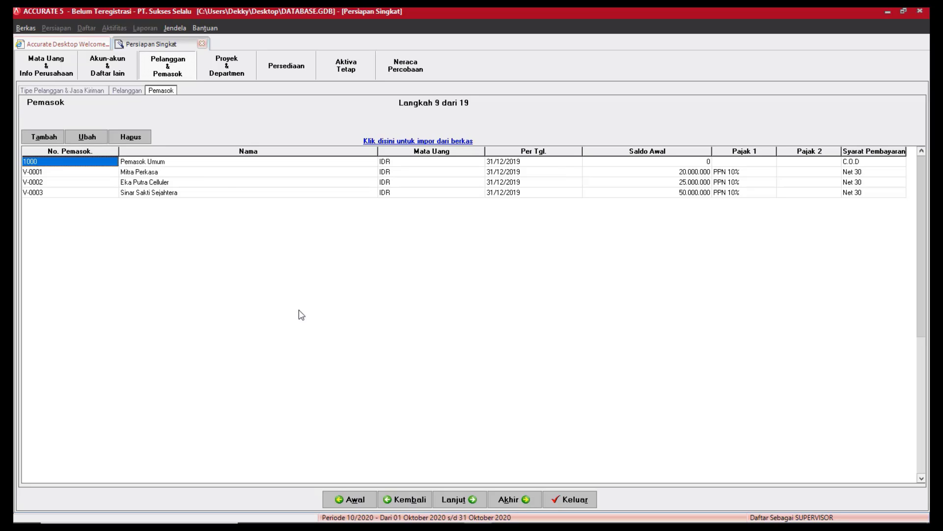
# Advance from Pemasok through Proyek & Departemen to the Persediaan step showing warehouse CENTRE.
pyautogui.click(485, 505)
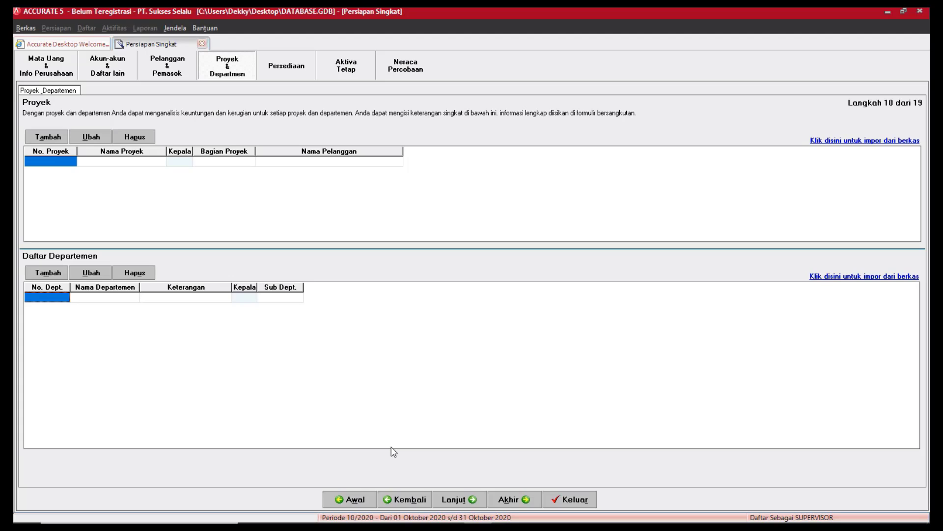
pyautogui.click(454, 501)
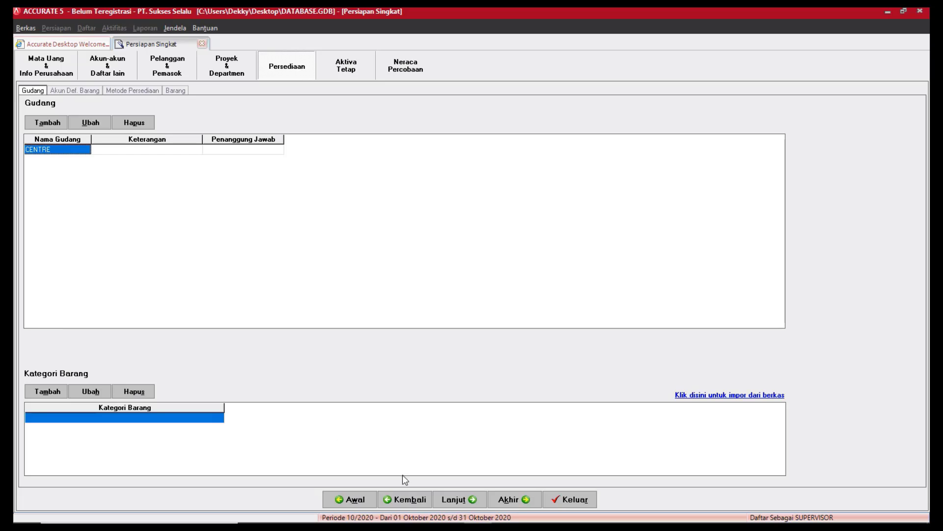
# Pass Akun Def. Barang and Metode Persediaan (left as Rata-rata) to reach Langkah 14, Barang.
pyautogui.click(473, 499)
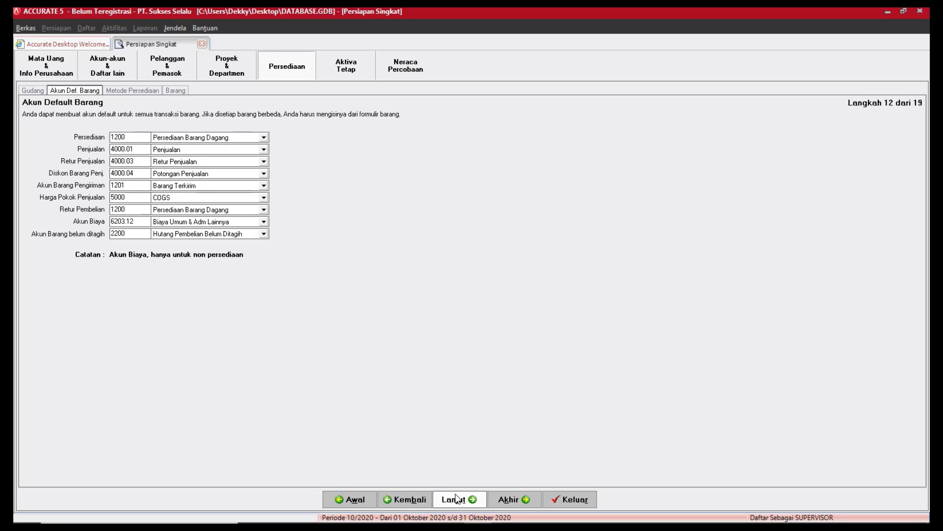
pyautogui.click(486, 500)
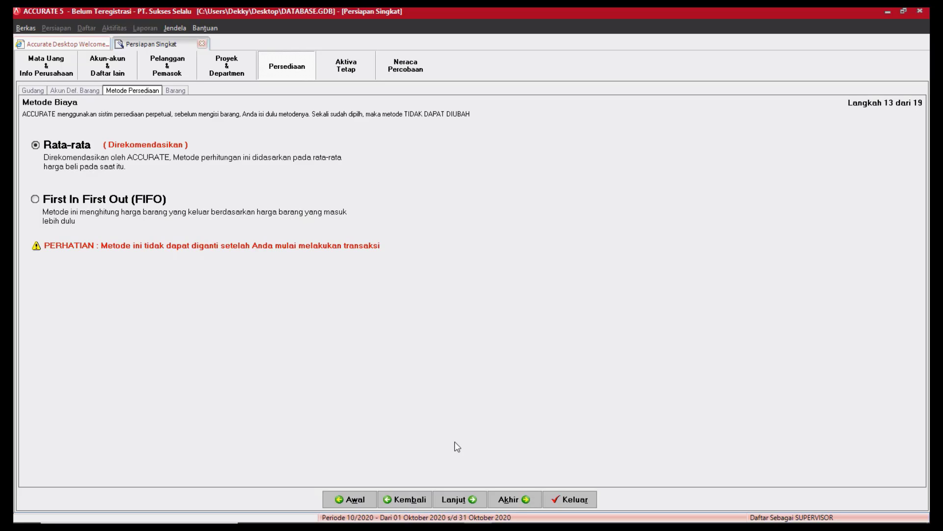
pyautogui.click(450, 507)
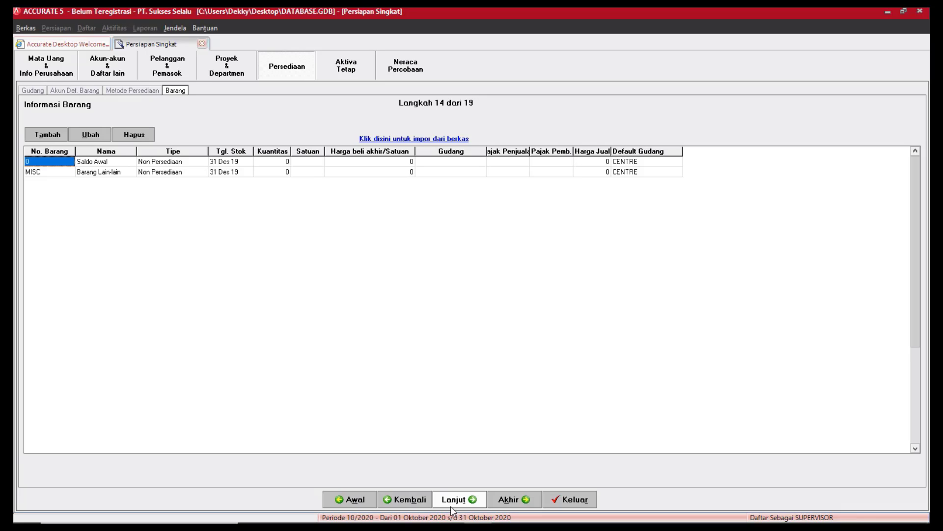
# Open Impor Barang dari file and choose Item Handphone.xls, filtered to Excel files, as the source.
pyautogui.click(59, 135)
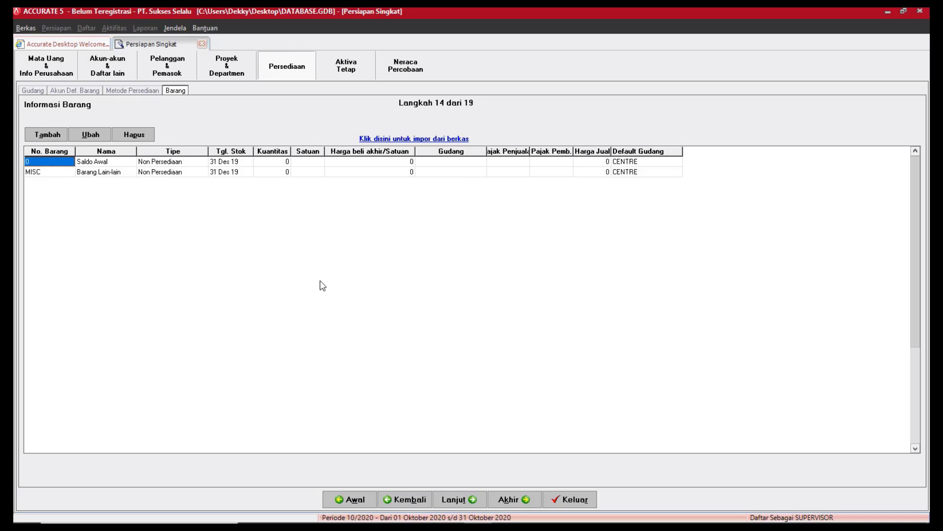
pyautogui.click(399, 141)
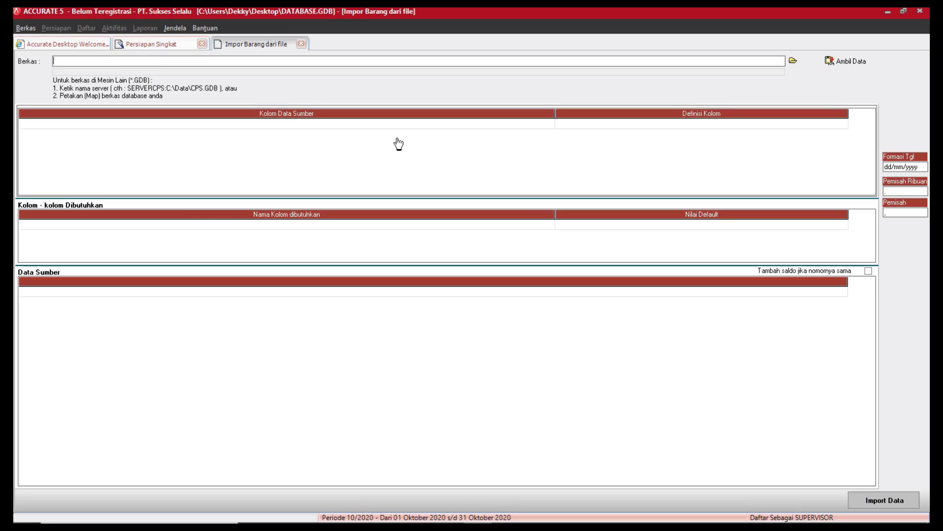
pyautogui.click(797, 62)
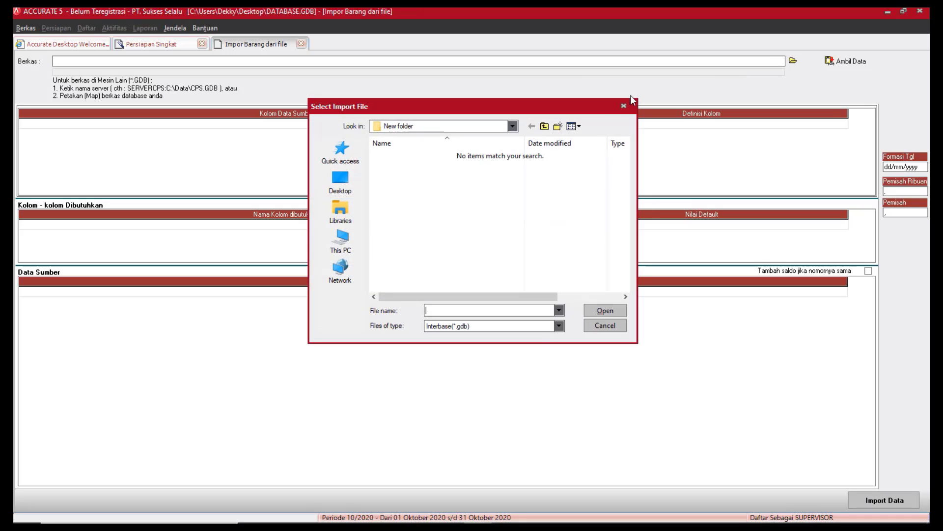
pyautogui.click(539, 328)
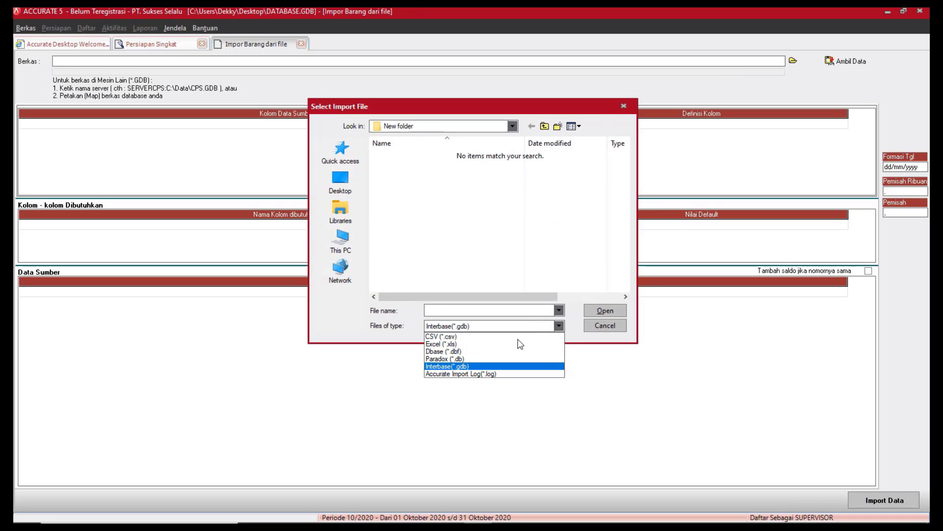
pyautogui.click(465, 336)
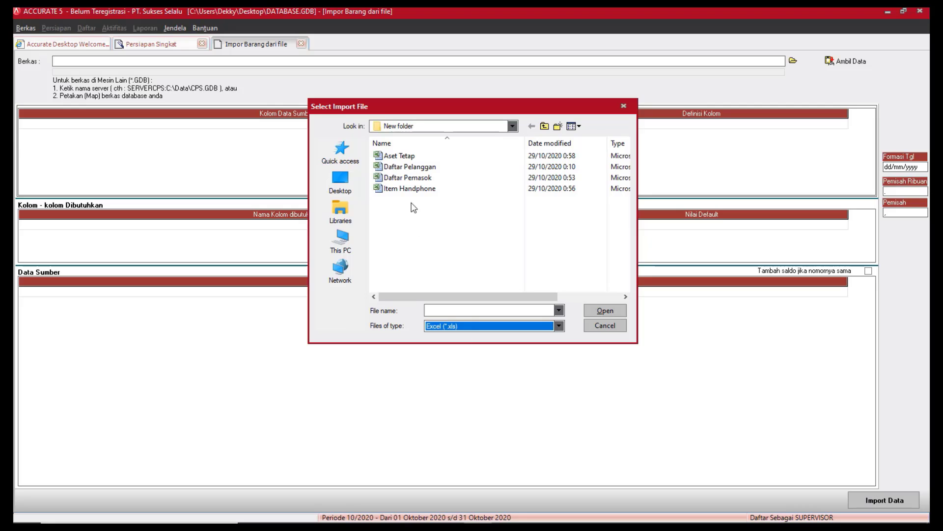
pyautogui.click(413, 190)
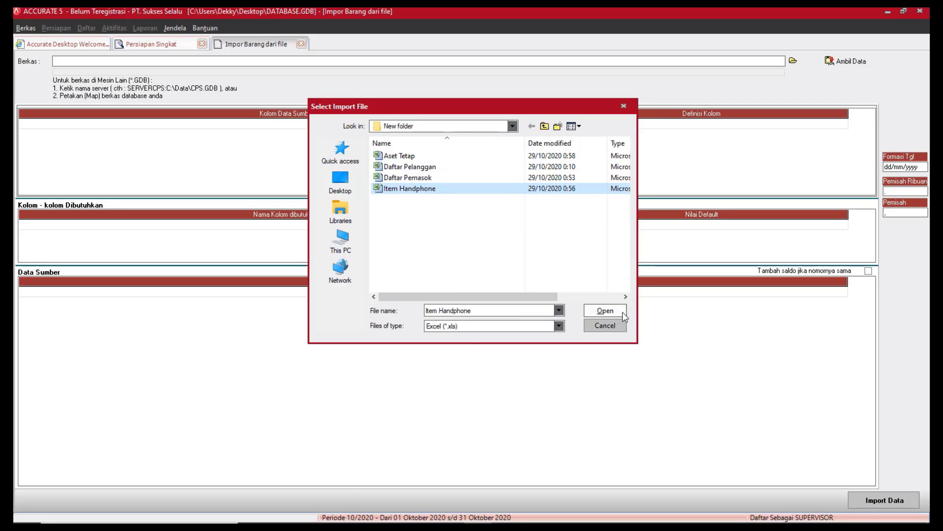
pyautogui.click(605, 311)
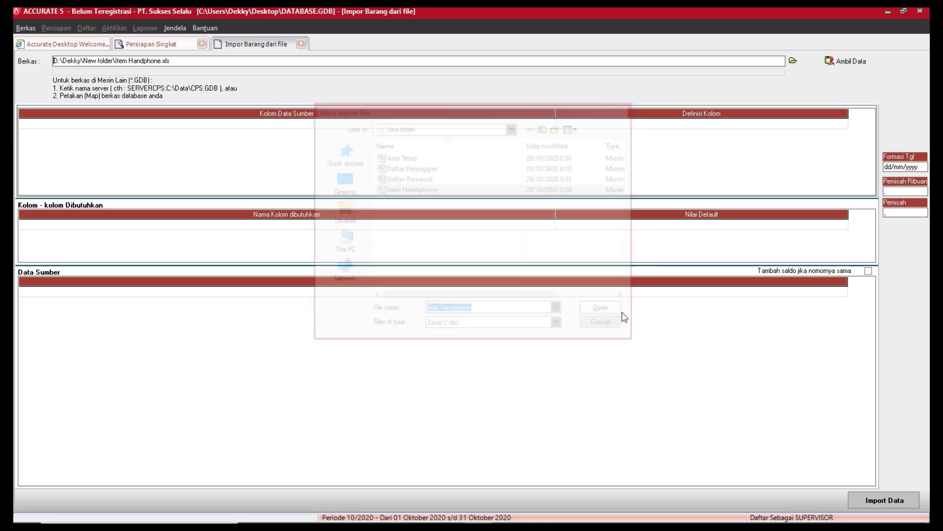
# Load the file's data; map Item No. to No. Barang, Item Description to Deskripsi Barang, Def Qty to Kuantitas.
pyautogui.click(865, 66)
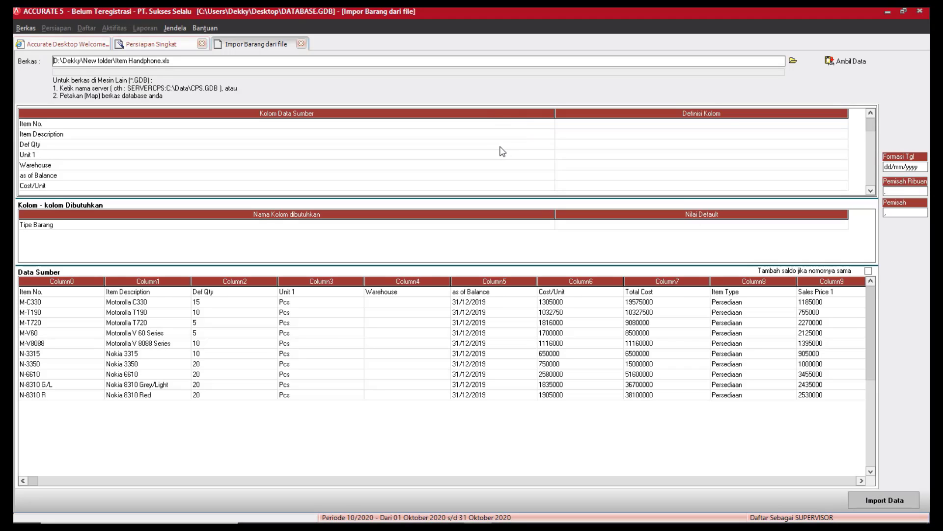
pyautogui.click(830, 126)
pyautogui.click(844, 126)
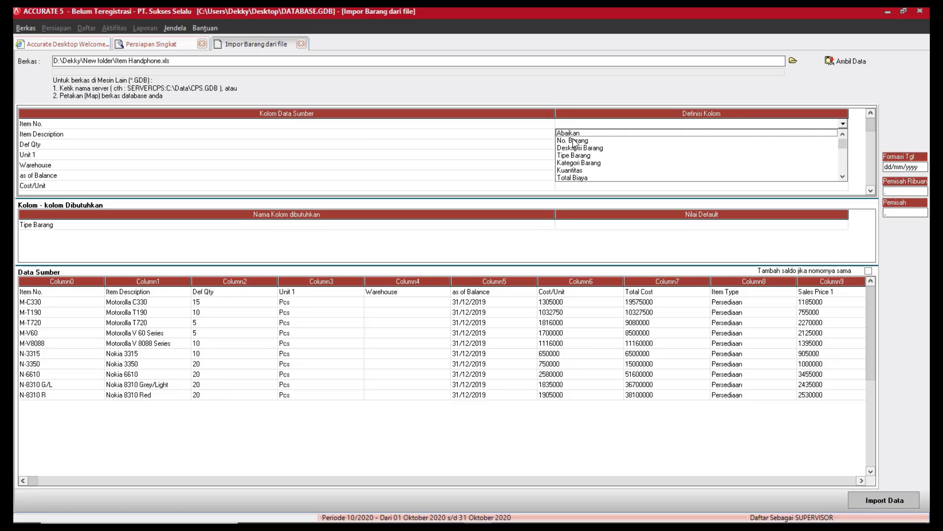
pyautogui.click(574, 140)
pyautogui.click(811, 138)
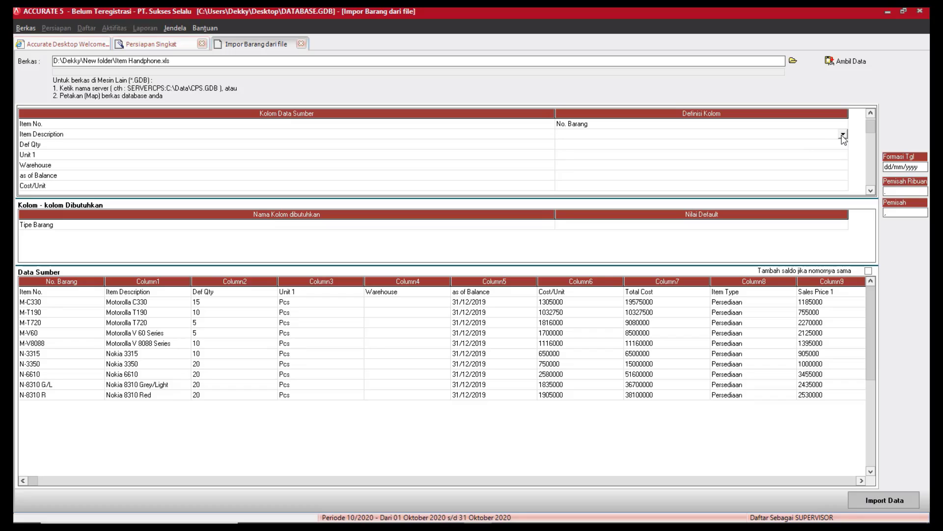
pyautogui.click(843, 134)
pyautogui.click(596, 162)
pyautogui.click(843, 146)
pyautogui.click(843, 145)
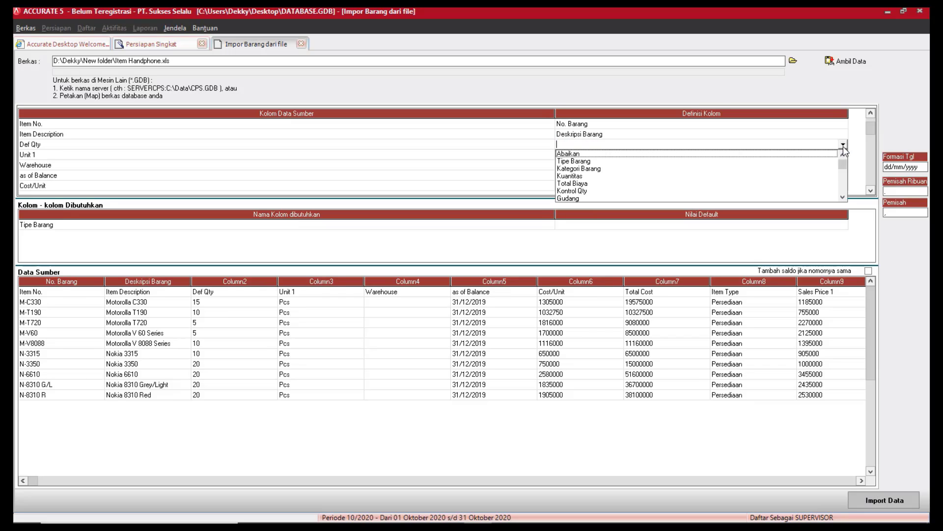
pyautogui.click(843, 198)
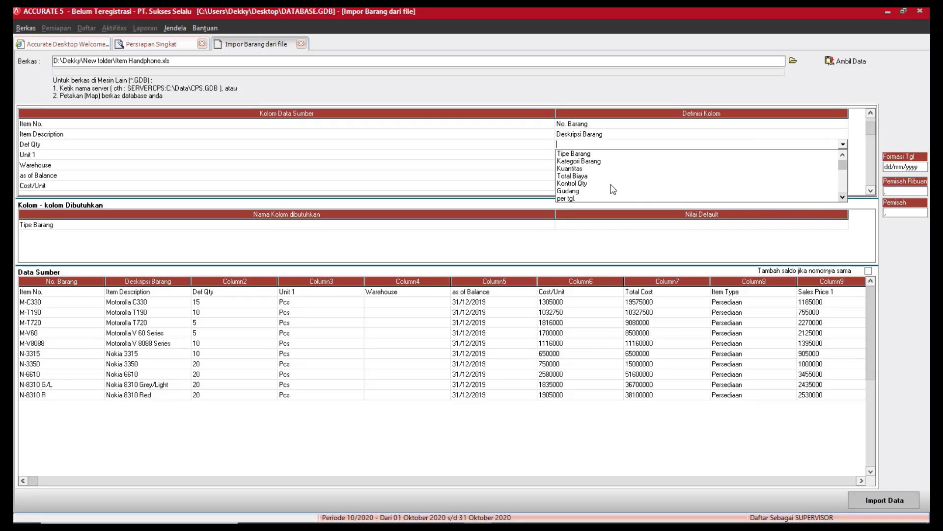
pyautogui.click(580, 169)
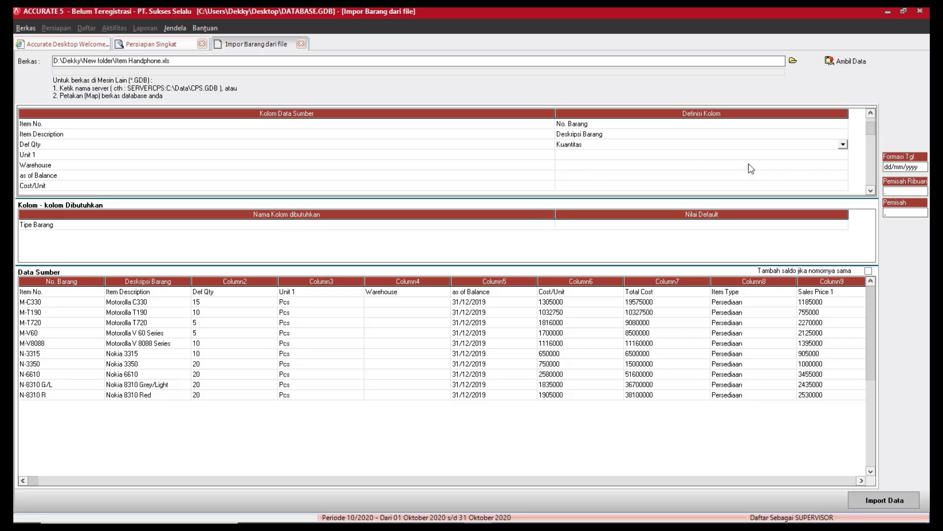
# Map the Unit 1 column to Unit 1 and set the Warehouse column to Abaikan.
pyautogui.click(804, 156)
pyautogui.click(843, 155)
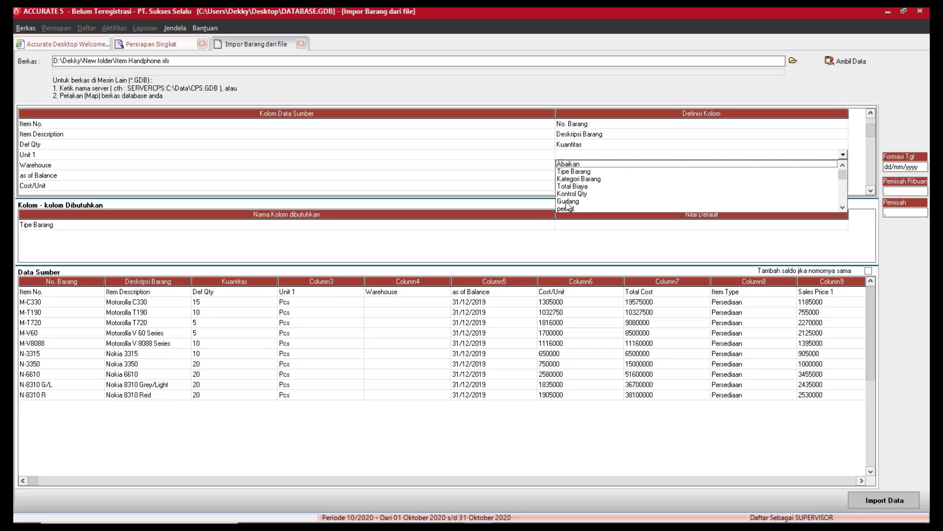
pyautogui.click(843, 208)
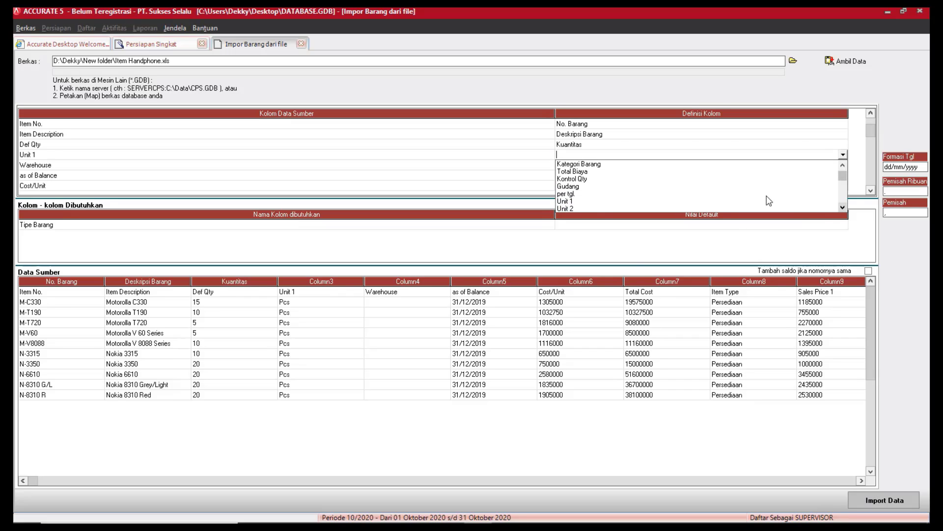
pyautogui.click(573, 205)
pyautogui.click(844, 166)
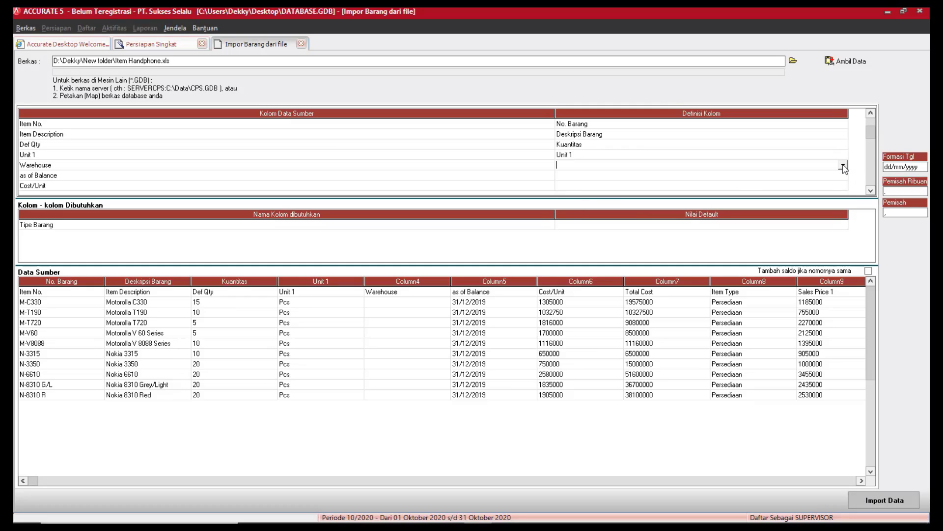
pyautogui.click(843, 165)
pyautogui.click(568, 219)
pyautogui.click(843, 165)
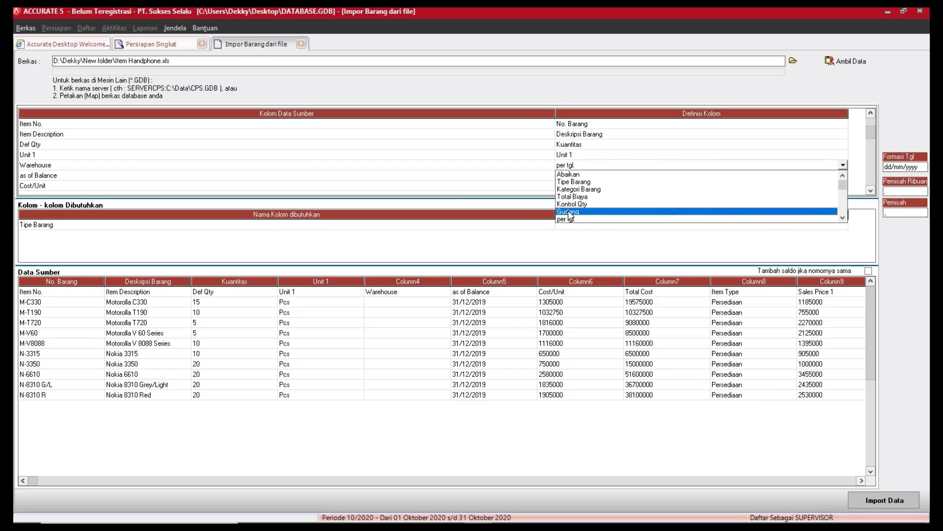
pyautogui.click(573, 215)
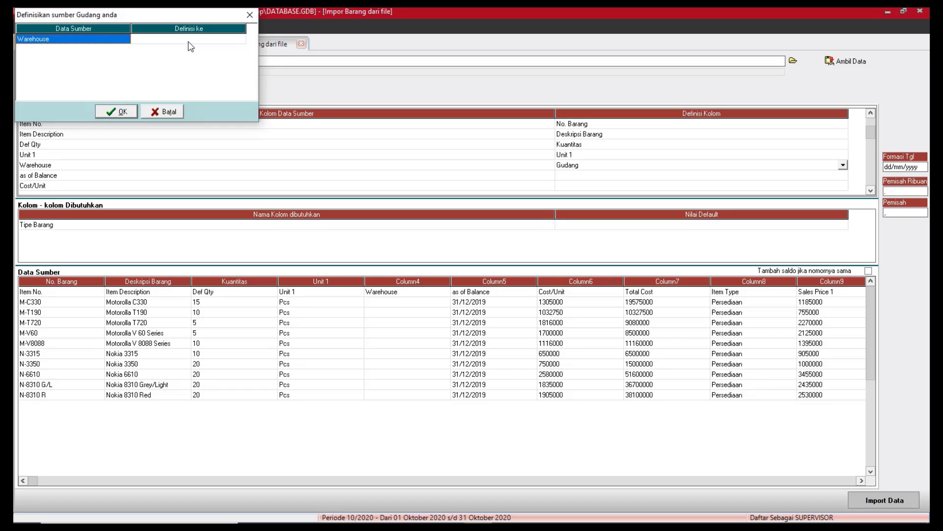
pyautogui.click(118, 111)
pyautogui.click(843, 165)
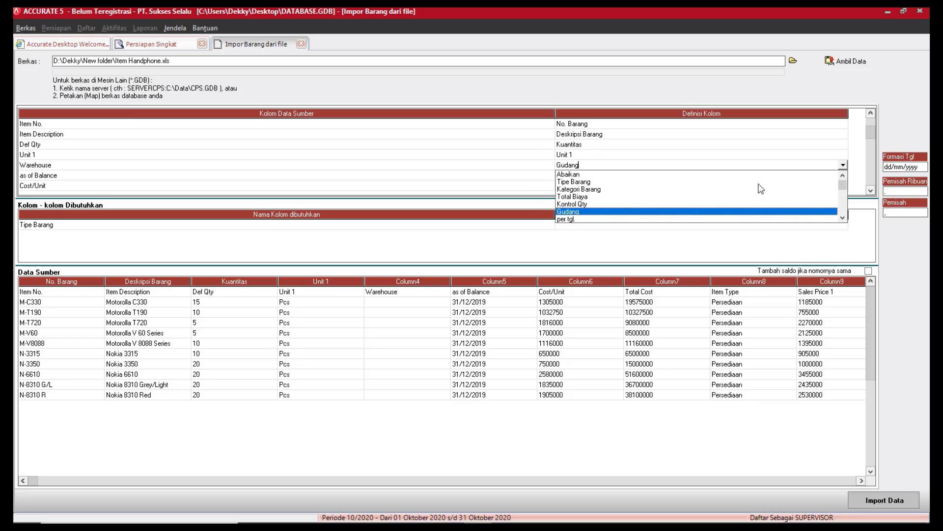
pyautogui.click(574, 178)
# Map as of Balance to per tgl. and set Cost/Unit to Abaikan.
pyautogui.click(821, 176)
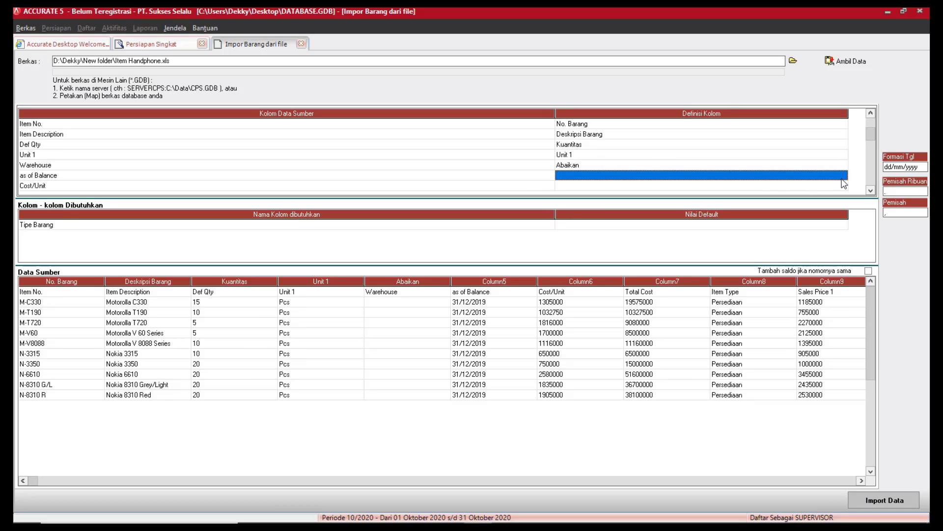
pyautogui.click(843, 176)
pyautogui.click(843, 175)
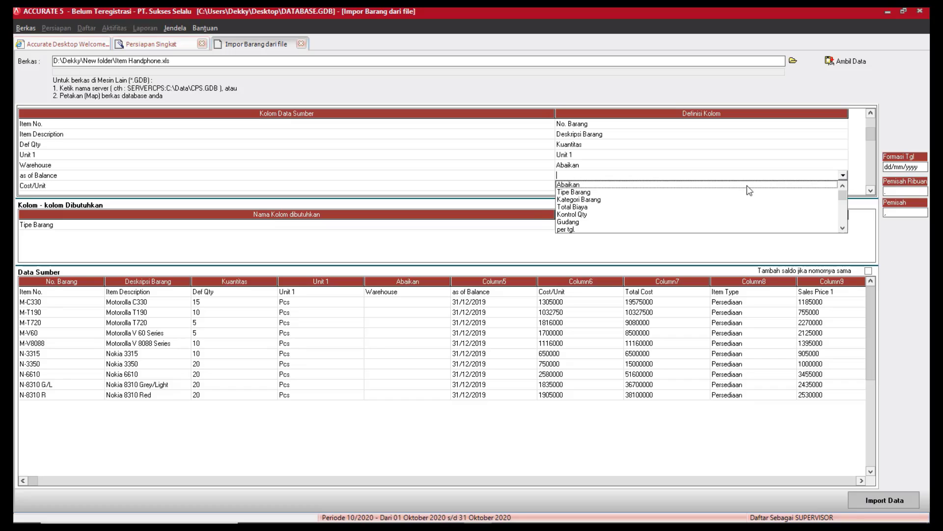
pyautogui.click(570, 229)
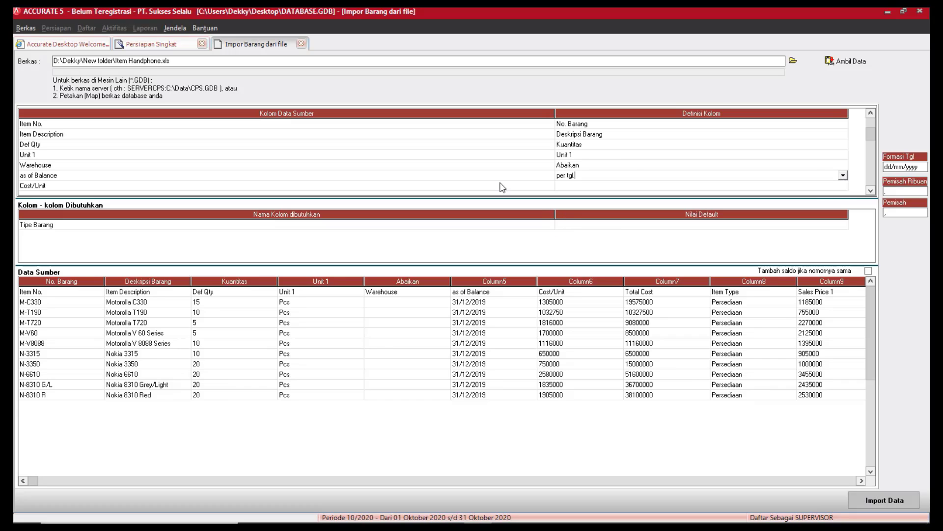
pyautogui.scroll(-6, 871, 190)
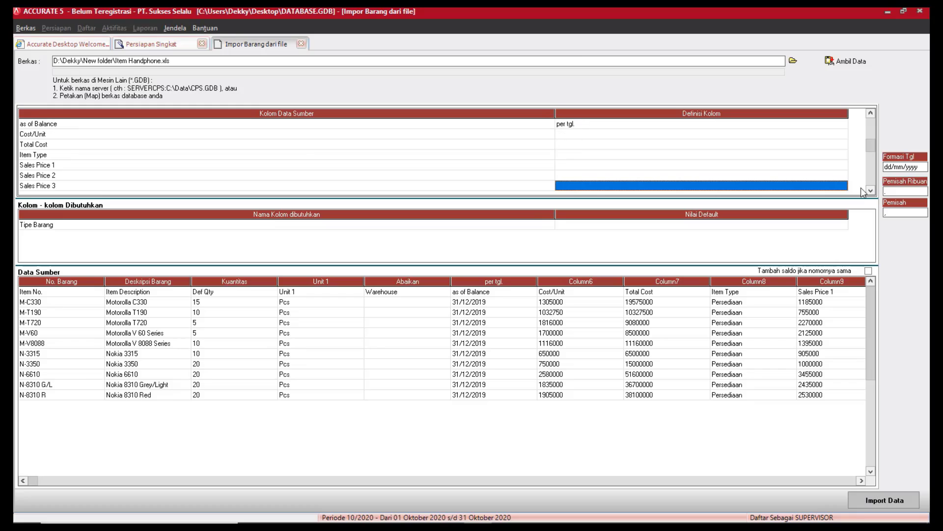
pyautogui.click(828, 134)
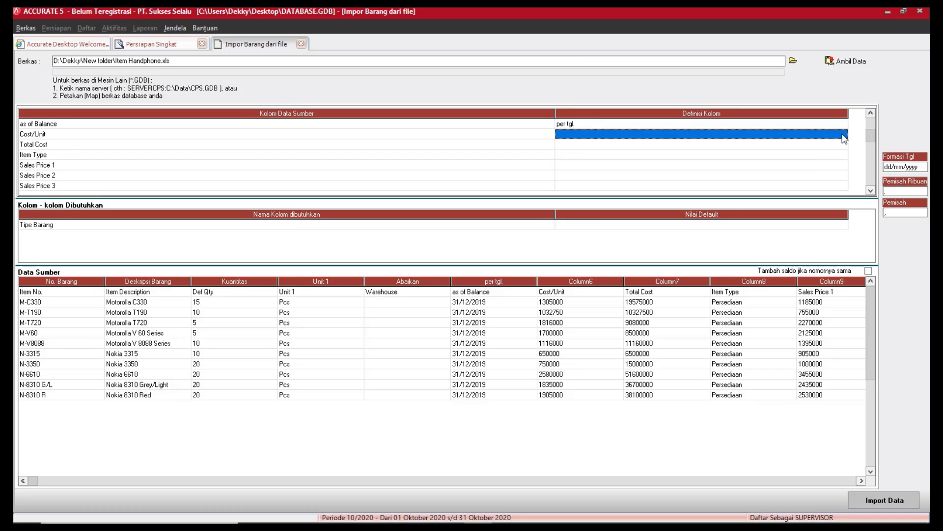
pyautogui.click(843, 139)
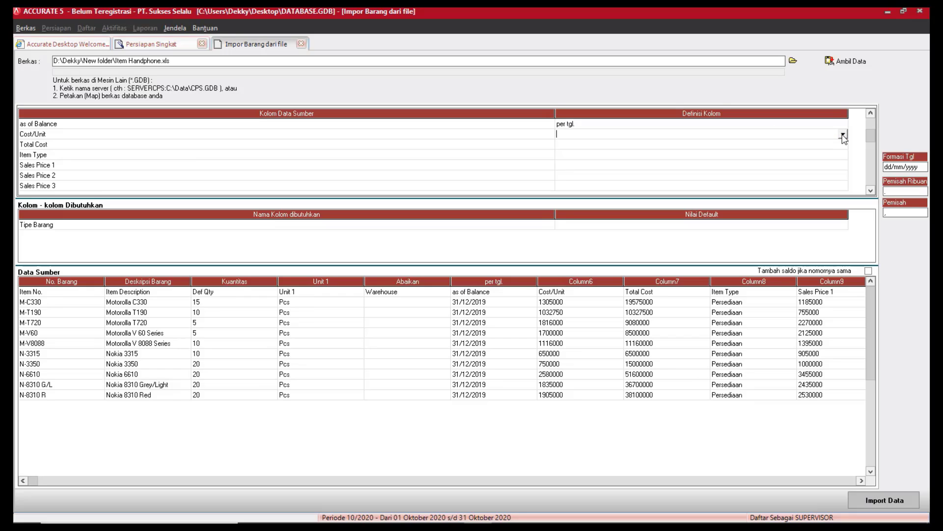
pyautogui.click(843, 135)
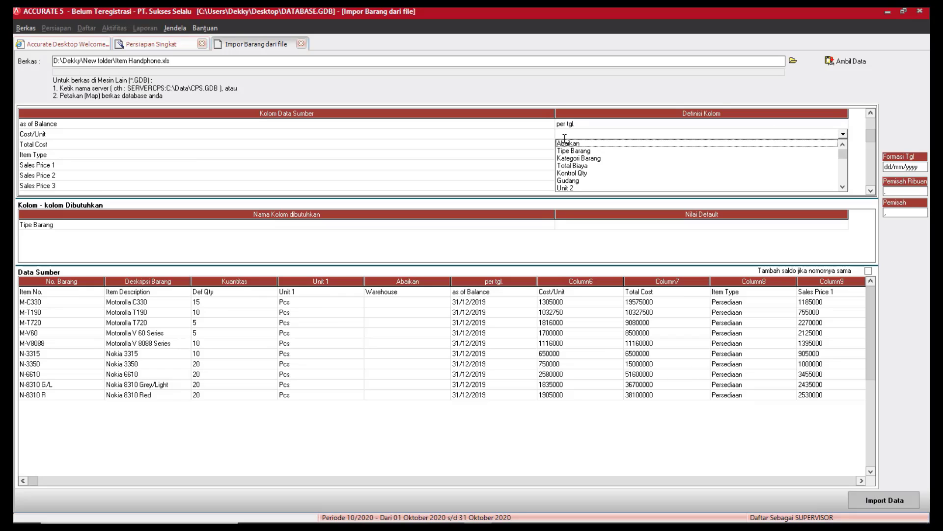
pyautogui.click(570, 144)
pyautogui.click(829, 147)
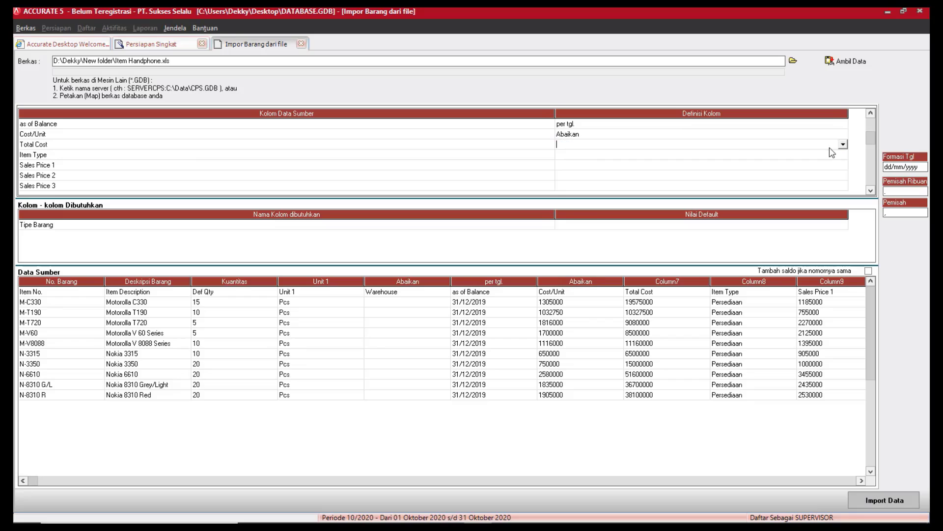
# Map Total Cost to Total Biaya and Item Type to Tipe Barang, with value Persediaan as Persediaan.
pyautogui.click(843, 145)
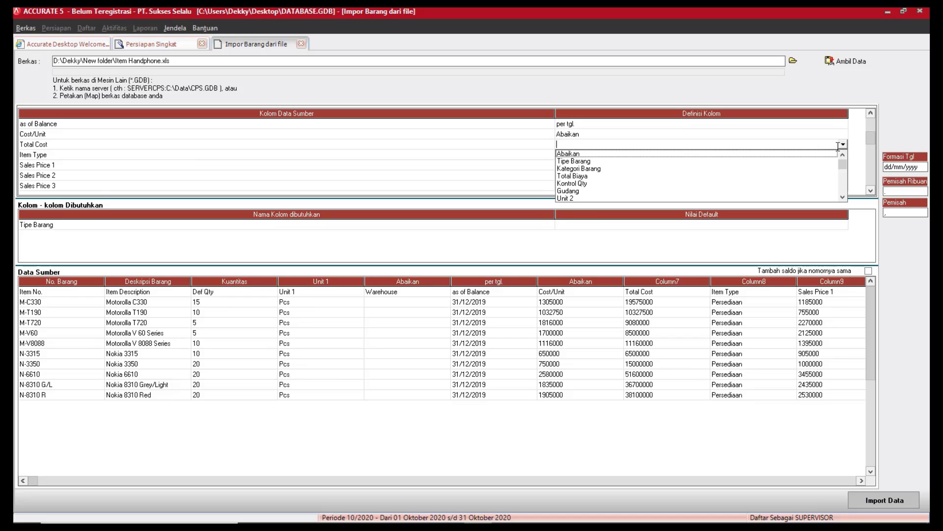
pyautogui.click(583, 176)
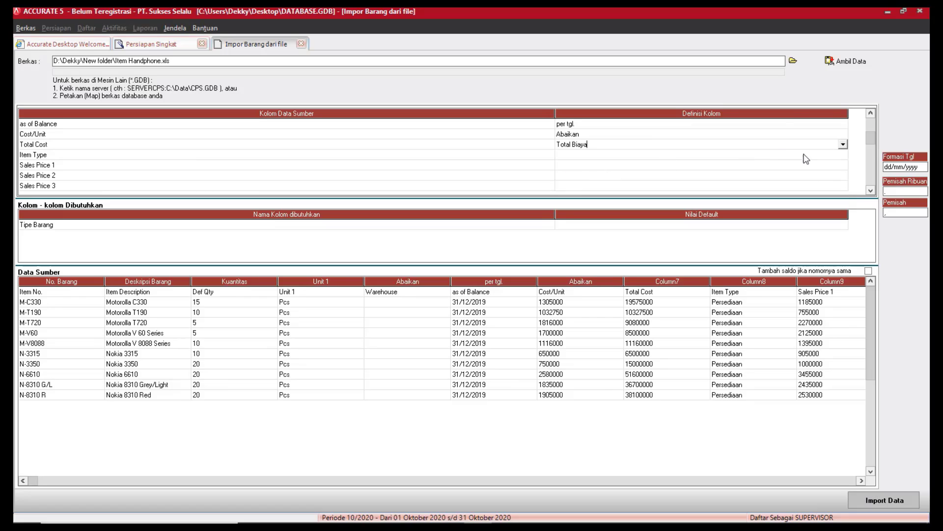
pyautogui.click(843, 155)
pyautogui.click(844, 155)
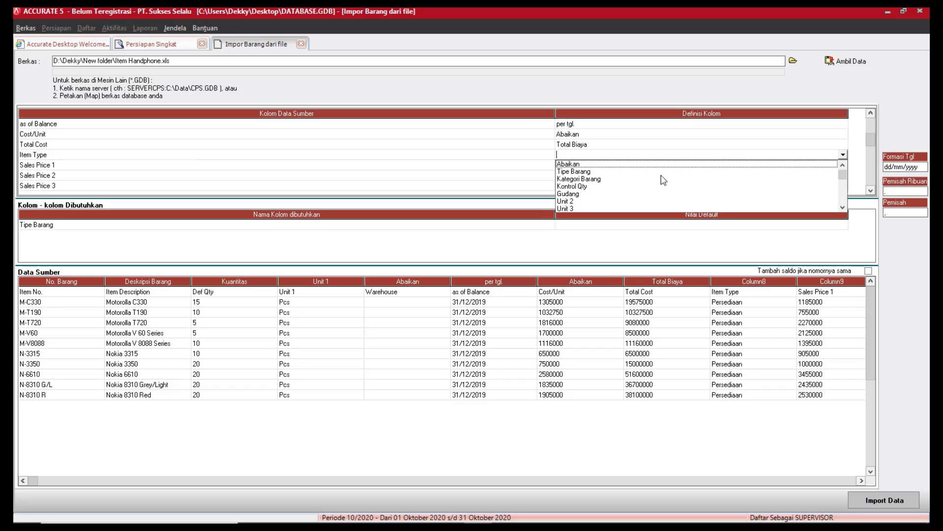
pyautogui.click(573, 172)
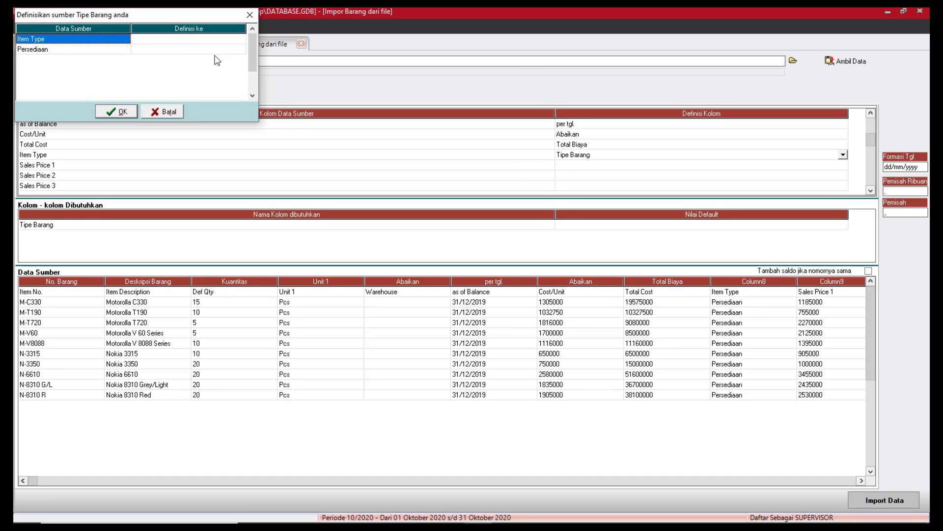
pyautogui.click(217, 49)
pyautogui.click(231, 51)
pyautogui.click(241, 49)
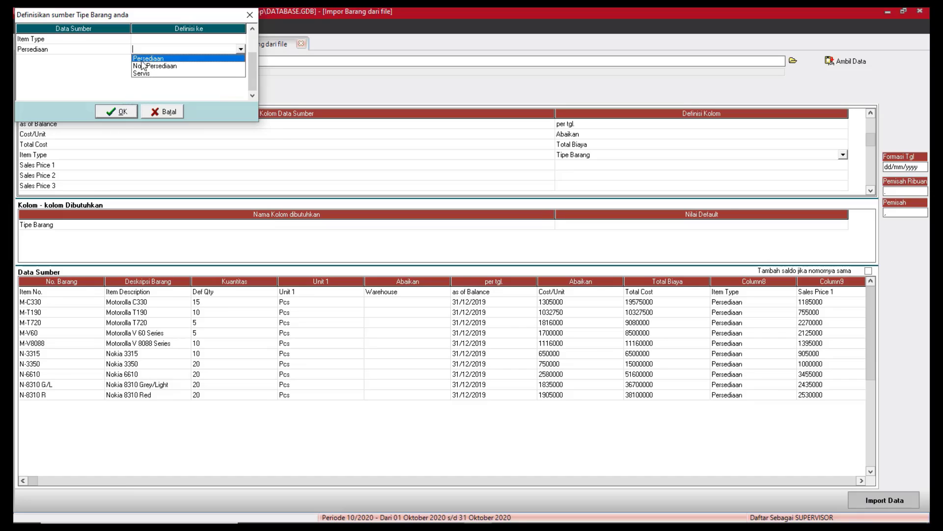
pyautogui.click(145, 59)
pyautogui.click(121, 111)
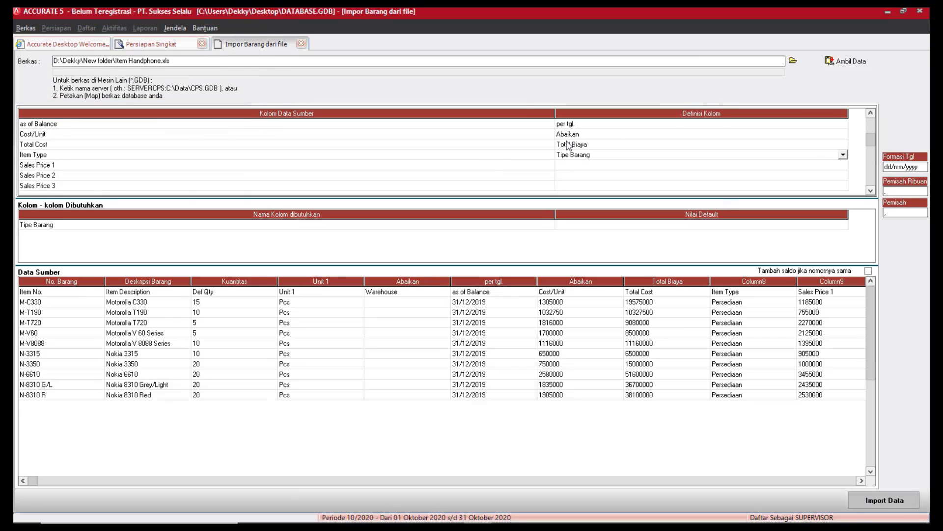
# Map Sales Price 1 and Sales Price 2 to Def. Harga Jual 1 and Def. Harga Jual 2.
pyautogui.click(835, 165)
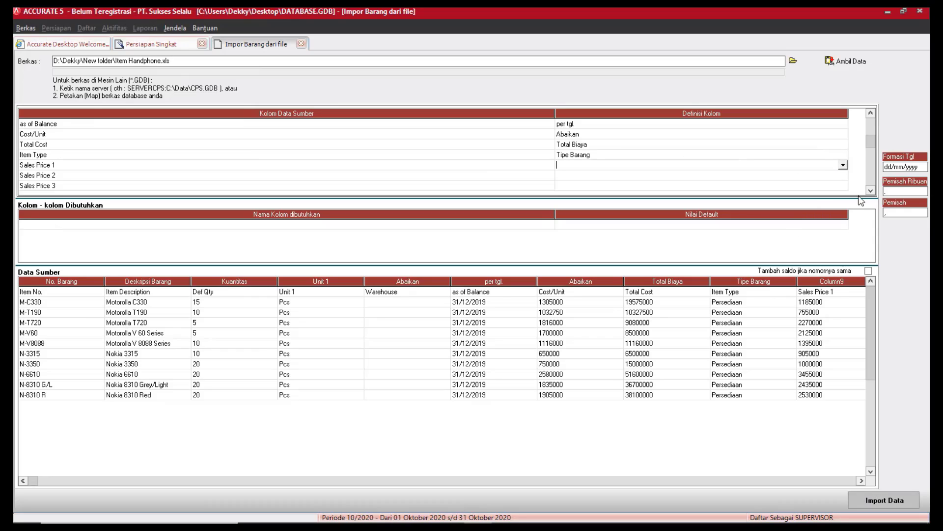
pyautogui.click(843, 165)
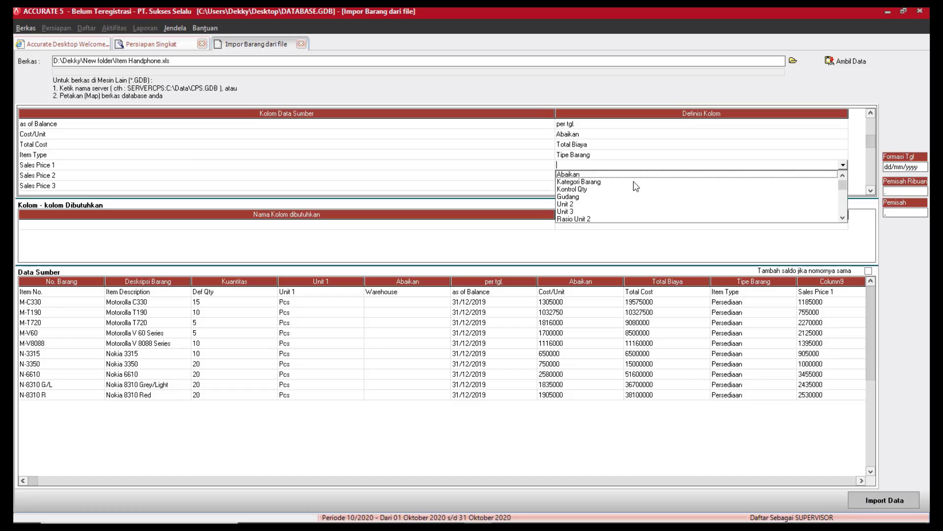
pyautogui.click(843, 218)
pyautogui.click(843, 217)
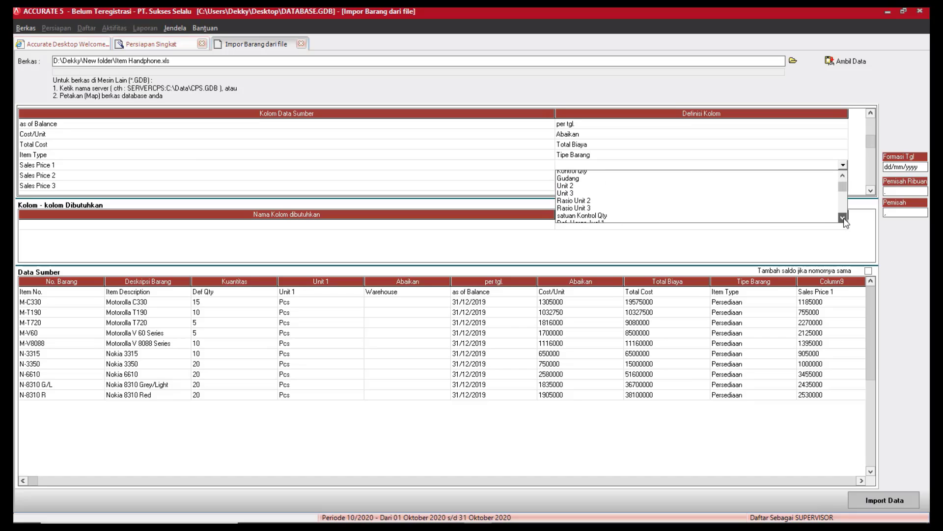
pyautogui.click(843, 218)
pyautogui.click(844, 217)
pyautogui.click(596, 204)
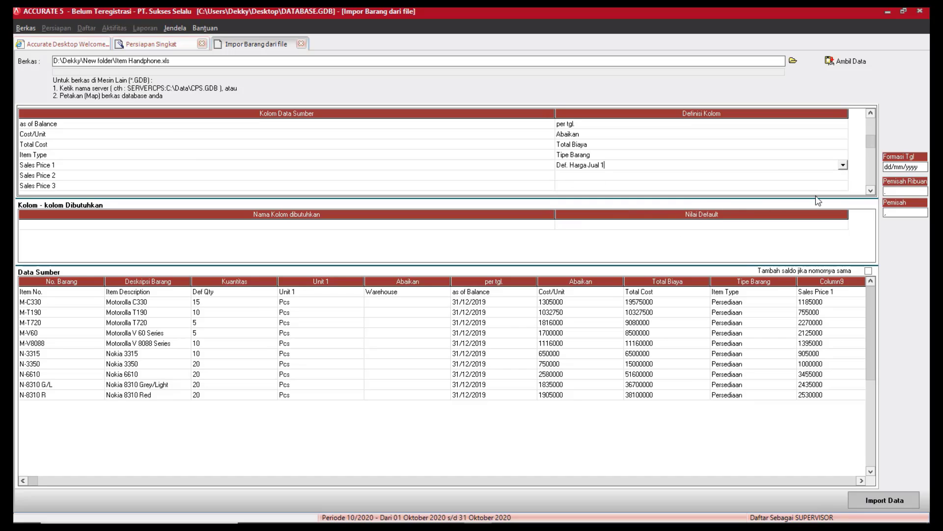
pyautogui.click(833, 177)
pyautogui.click(843, 175)
pyautogui.click(844, 227)
pyautogui.click(843, 227)
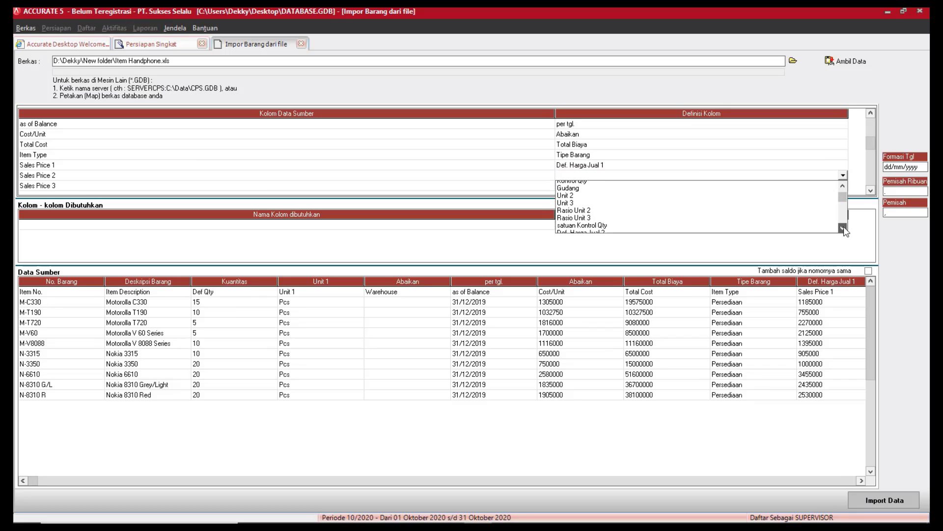
pyautogui.click(844, 227)
pyautogui.click(843, 227)
pyautogui.click(600, 213)
# Set the Sales Price 3, 4 and 5 columns to Abaikan.
pyautogui.scroll(-5, 864, 227)
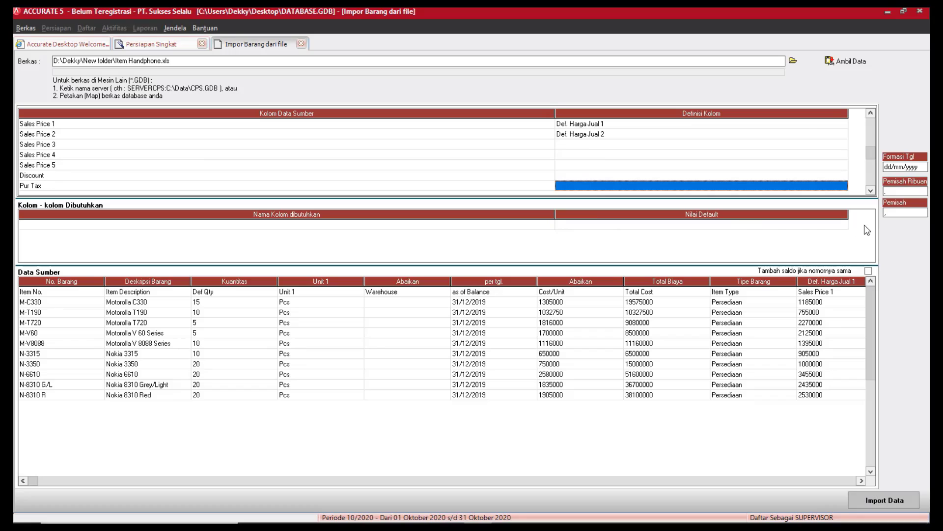
pyautogui.click(805, 147)
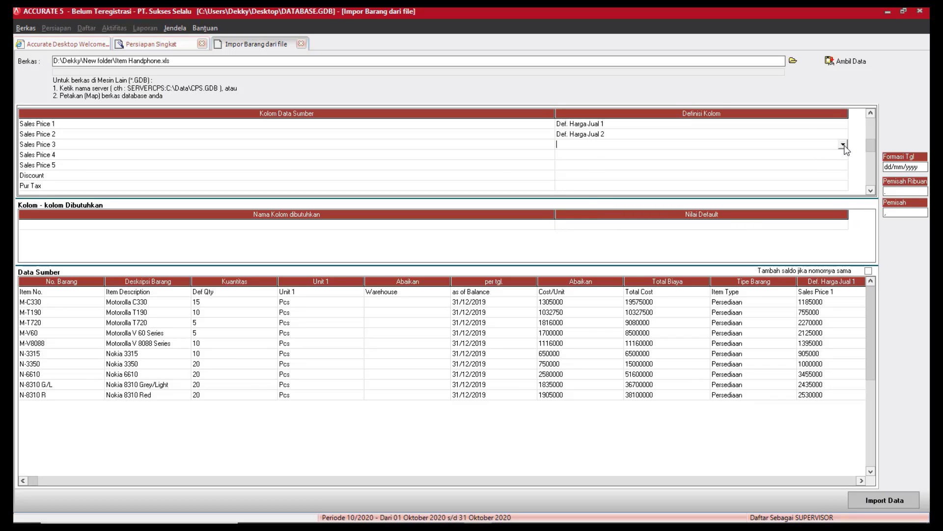
pyautogui.click(843, 145)
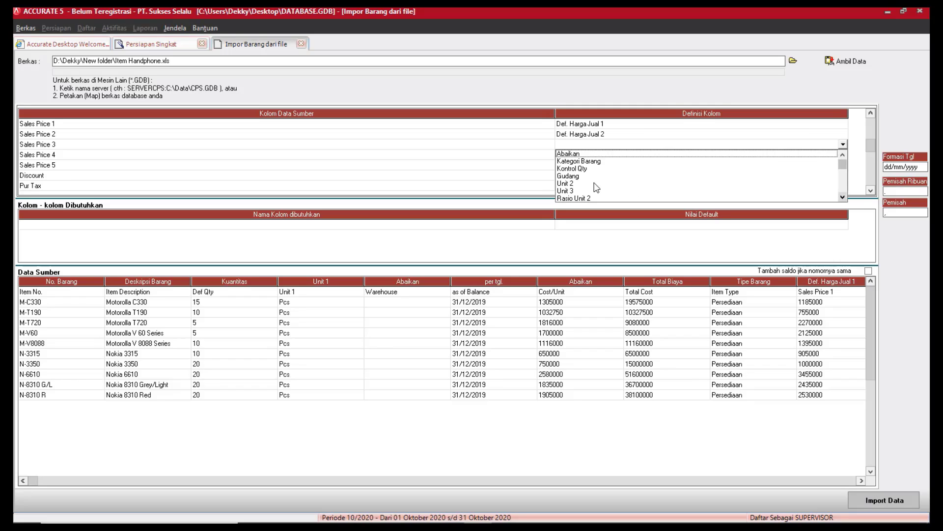
pyautogui.click(569, 153)
pyautogui.click(806, 156)
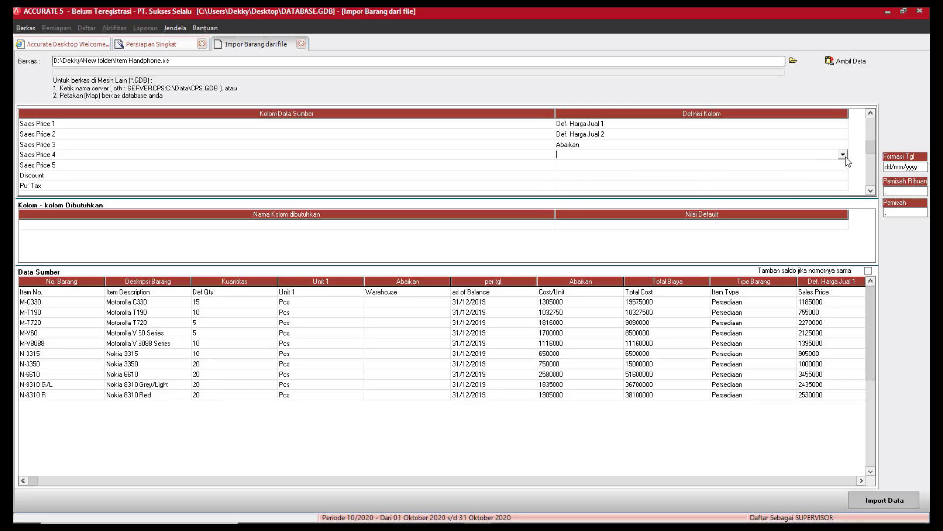
pyautogui.click(843, 154)
pyautogui.click(575, 162)
pyautogui.click(822, 169)
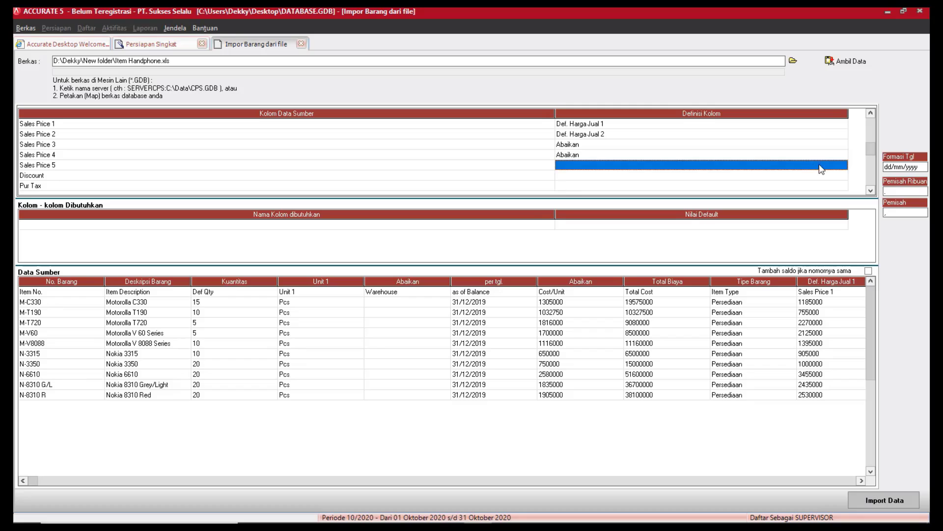
pyautogui.click(843, 165)
pyautogui.click(577, 176)
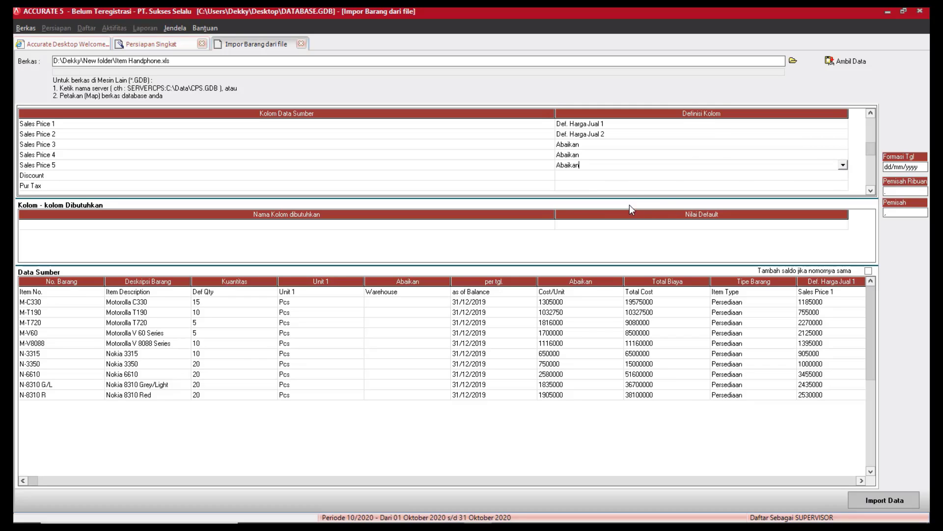
# Map the Discount column to Diskon.
pyautogui.click(828, 176)
pyautogui.click(843, 176)
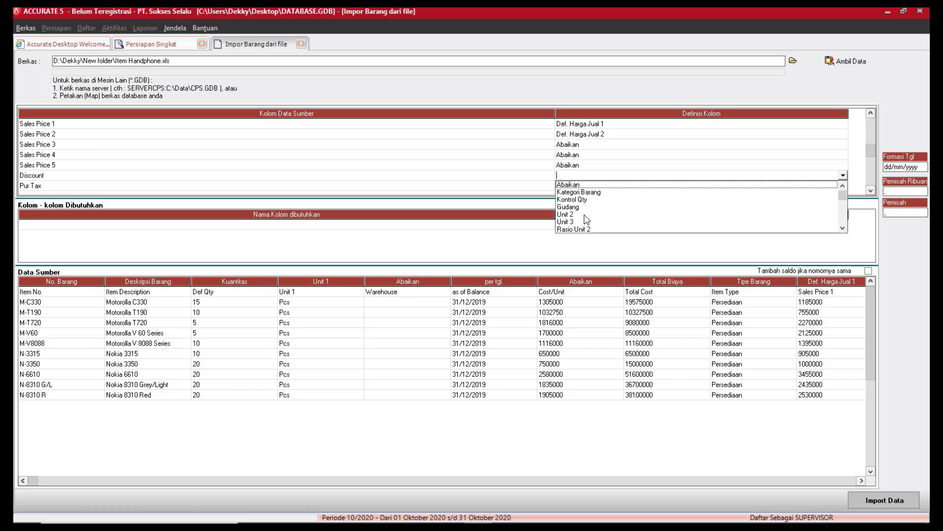
pyautogui.click(842, 229)
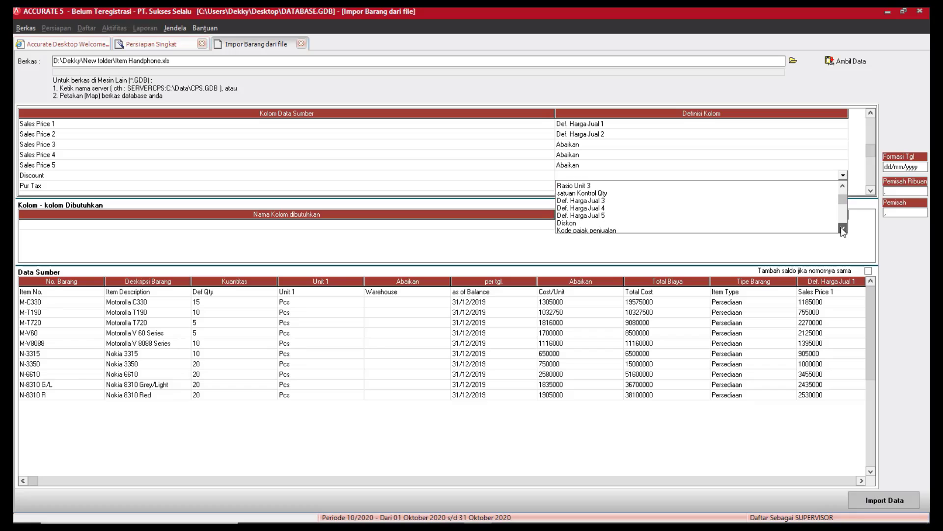
pyautogui.click(574, 220)
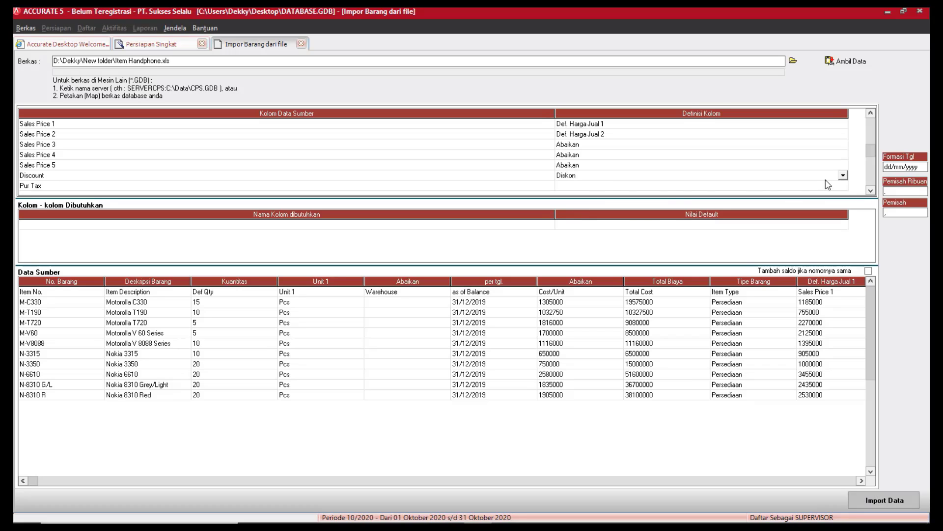
# Map Pur Tax to Kode pajak pembelian, assigning PPN 10% to value T.
pyautogui.click(836, 187)
pyautogui.click(842, 187)
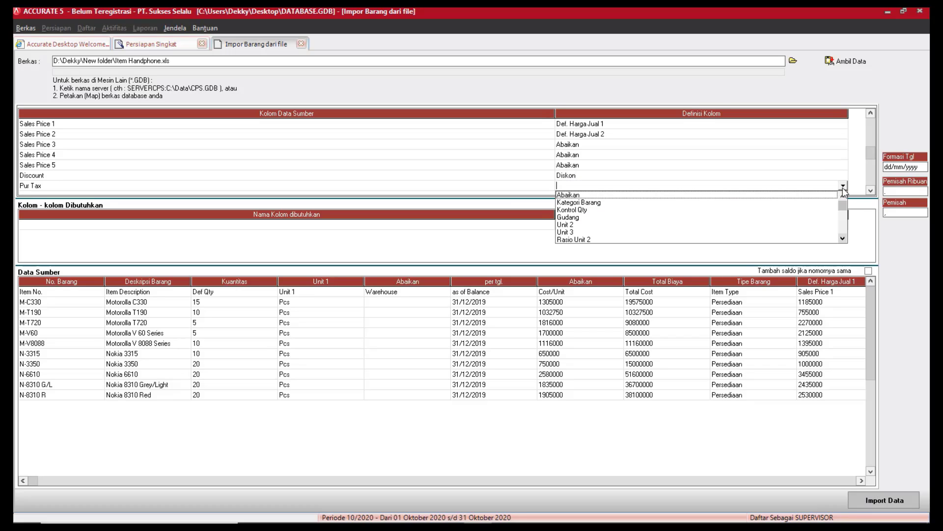
pyautogui.click(843, 239)
pyautogui.click(843, 238)
pyautogui.click(842, 239)
pyautogui.click(843, 239)
pyautogui.click(843, 238)
pyautogui.click(843, 239)
pyautogui.click(843, 239)
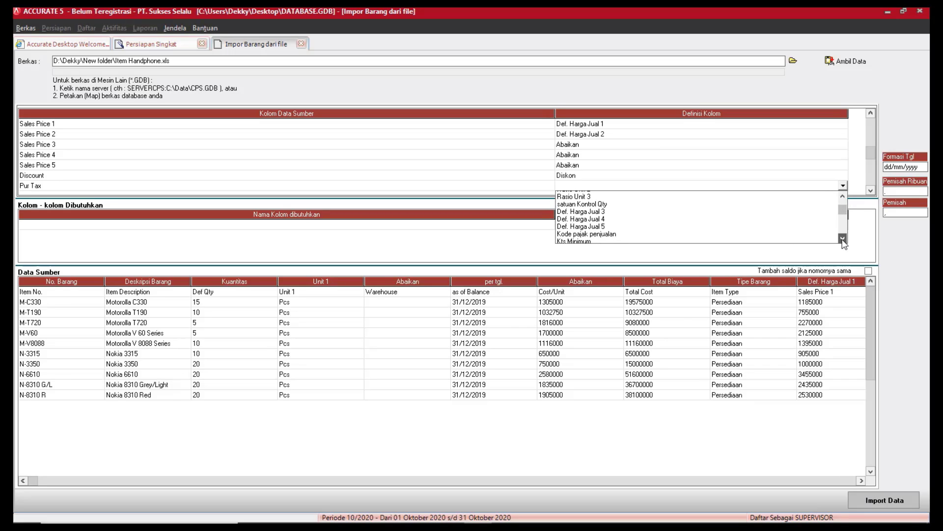
pyautogui.click(843, 239)
pyautogui.click(842, 238)
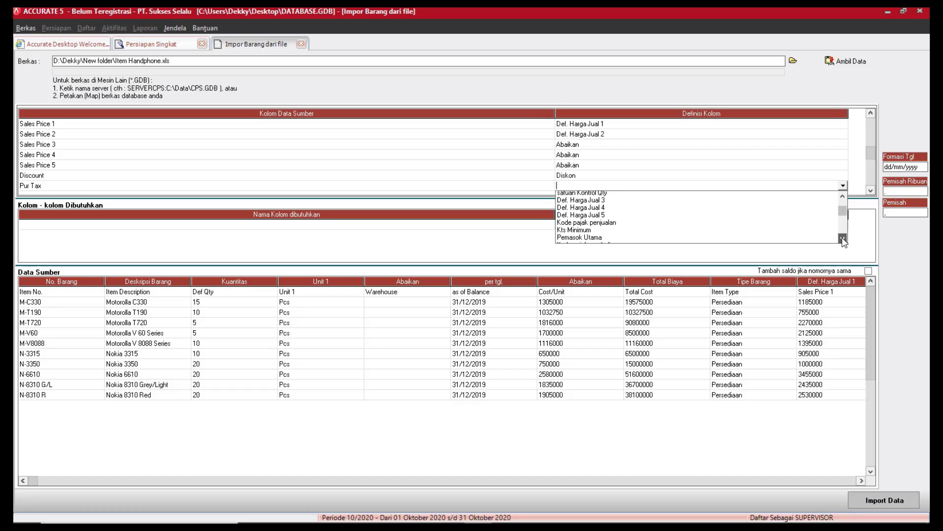
pyautogui.click(842, 239)
pyautogui.click(842, 238)
pyautogui.click(761, 224)
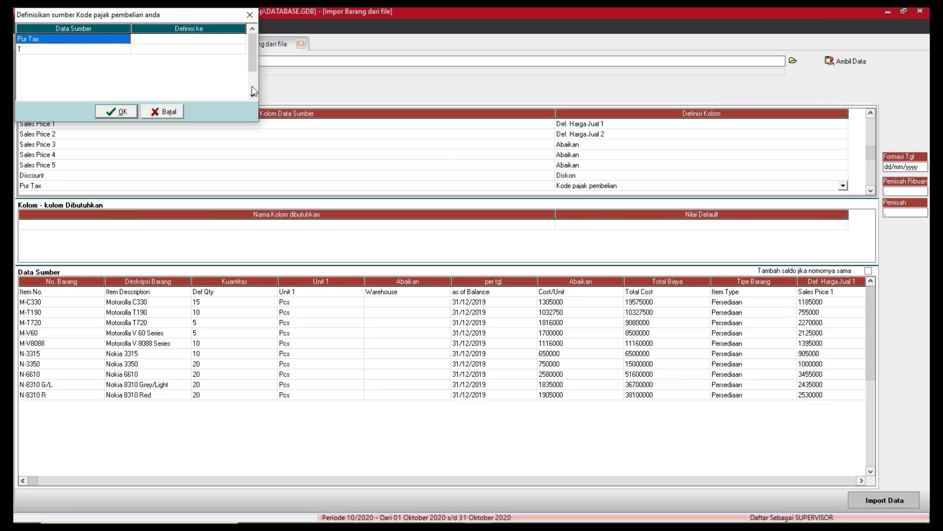
pyautogui.click(187, 49)
pyautogui.click(241, 50)
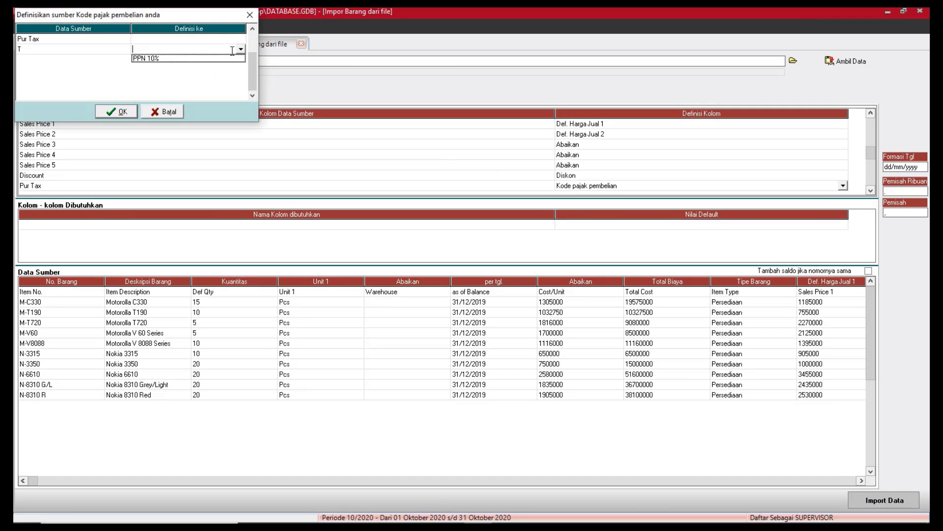
pyautogui.click(145, 59)
pyautogui.click(118, 112)
# Map Sal Tax to Kode pajak penjualan, assigning PPN 10% to value T.
pyautogui.click(872, 190)
pyautogui.click(871, 190)
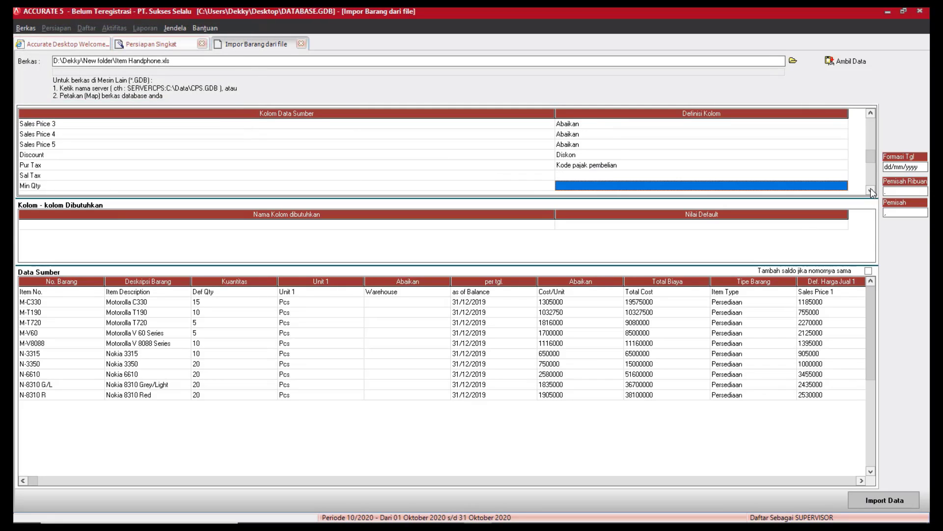
pyautogui.click(871, 191)
pyautogui.click(871, 191)
pyautogui.click(827, 157)
pyautogui.click(838, 156)
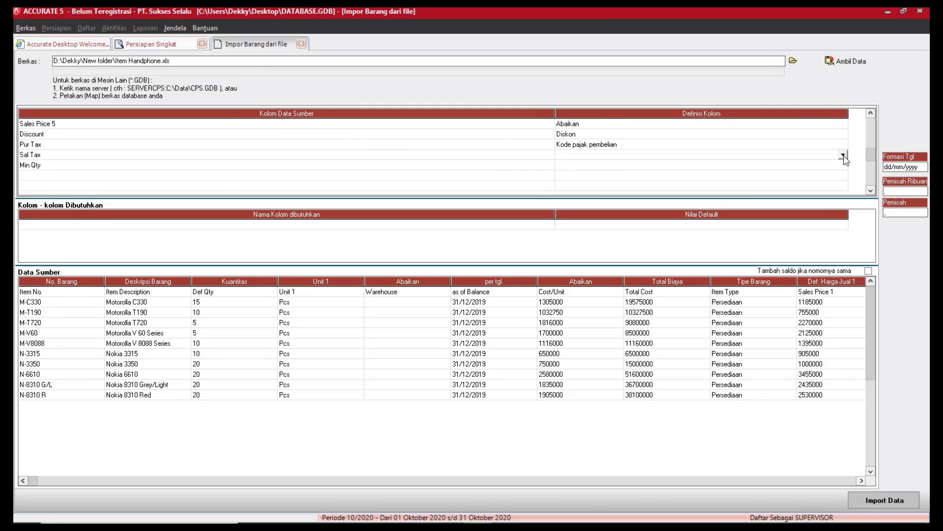
pyautogui.click(843, 155)
pyautogui.click(843, 207)
pyautogui.click(842, 207)
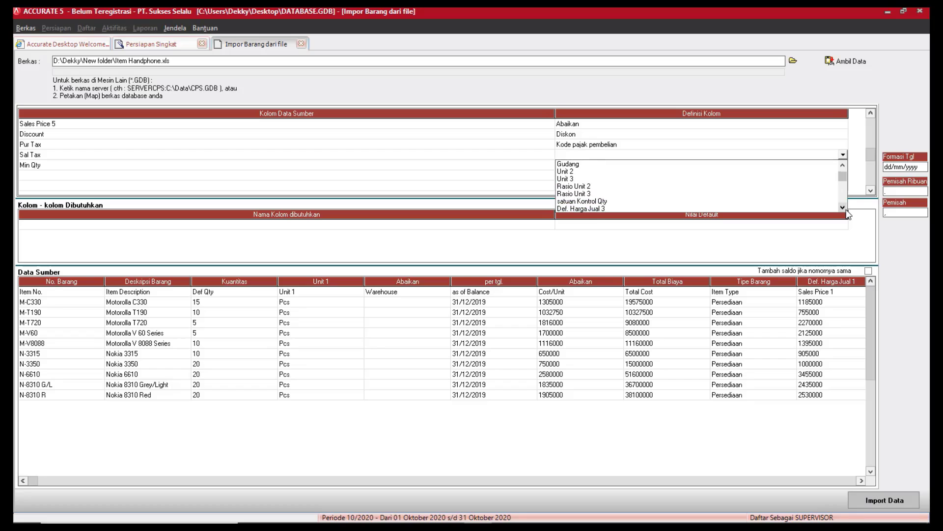
pyautogui.click(842, 207)
pyautogui.click(842, 207)
pyautogui.click(843, 206)
pyautogui.click(842, 207)
pyautogui.click(843, 207)
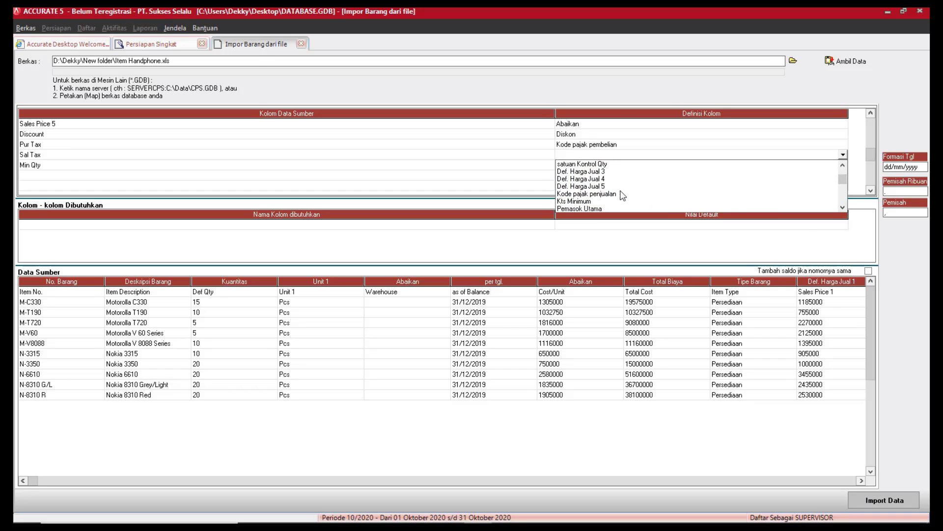
pyautogui.click(587, 193)
pyautogui.click(169, 49)
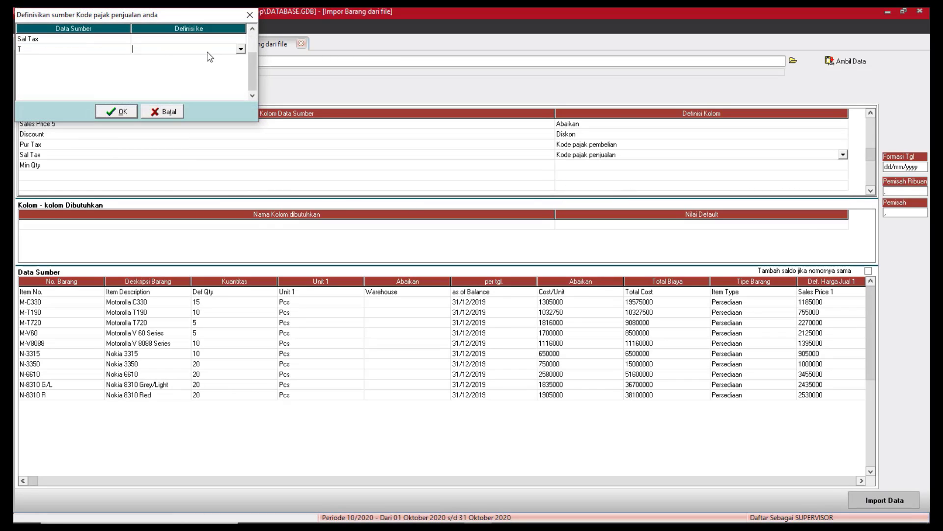
pyautogui.click(241, 50)
pyautogui.click(162, 59)
pyautogui.click(128, 115)
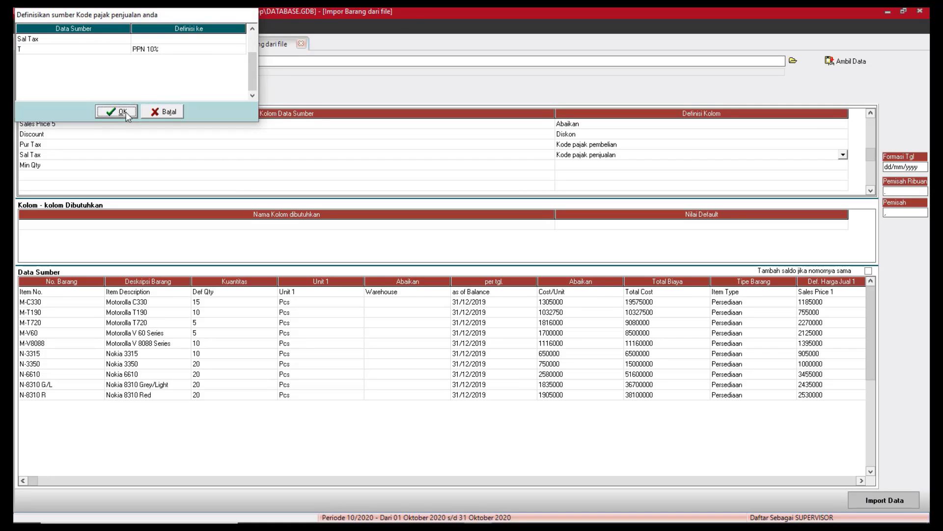
pyautogui.click(814, 167)
# Map Min Qty to Kts Minimum and select the Item No. header row in the source data.
pyautogui.click(813, 167)
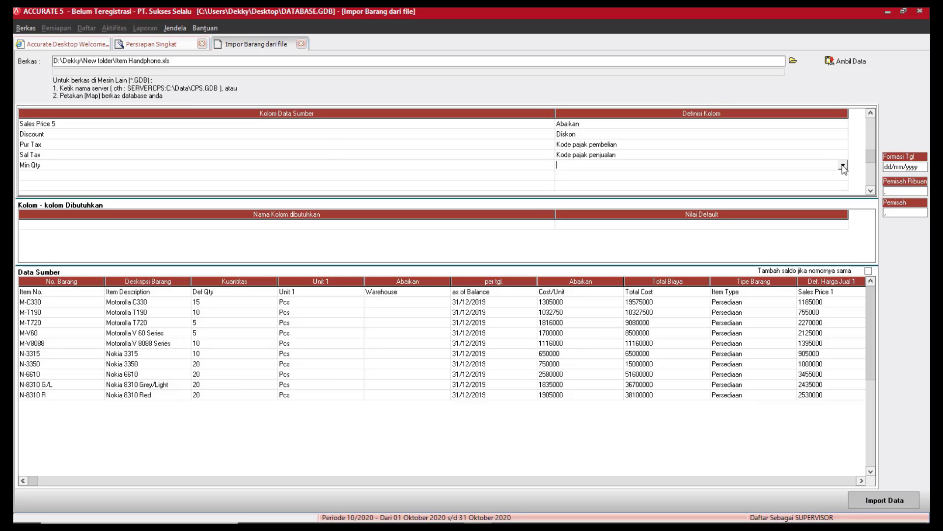
pyautogui.click(843, 167)
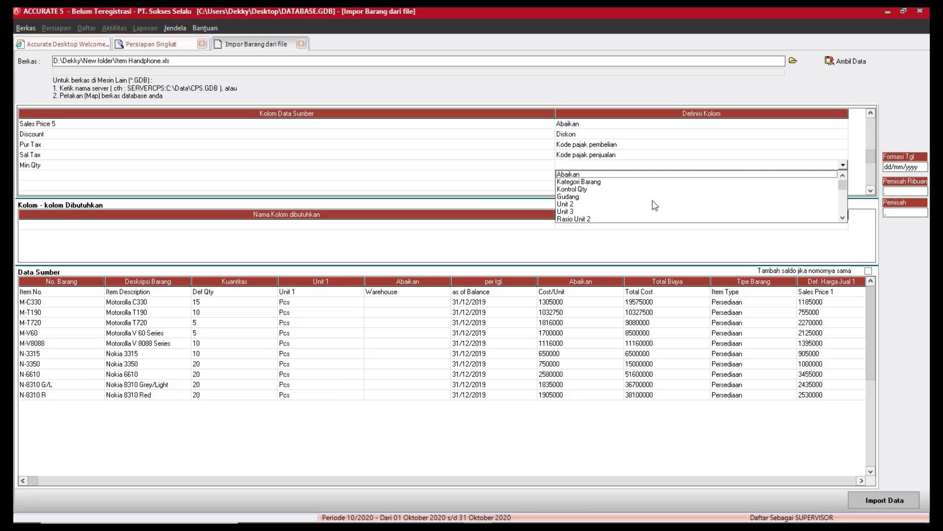
pyautogui.click(843, 218)
pyautogui.click(843, 217)
pyautogui.click(843, 217)
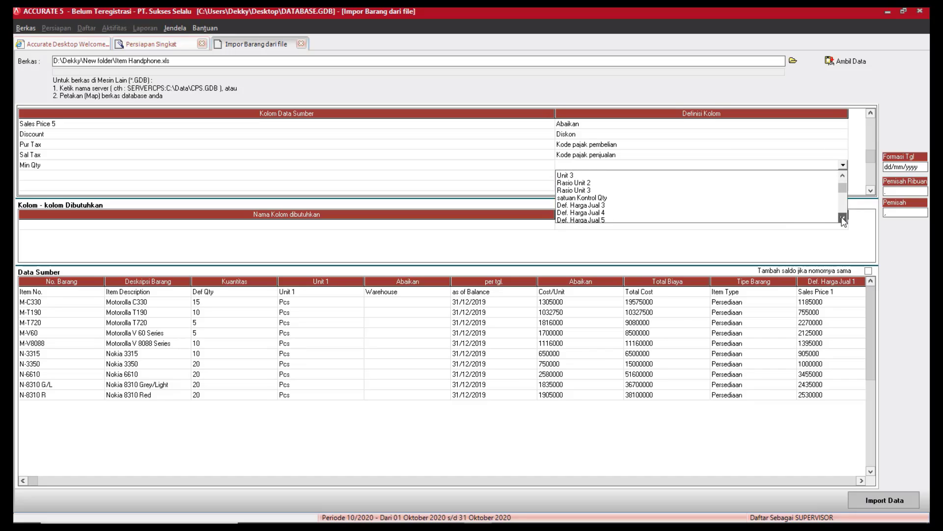
pyautogui.click(843, 218)
pyautogui.click(843, 218)
pyautogui.click(842, 218)
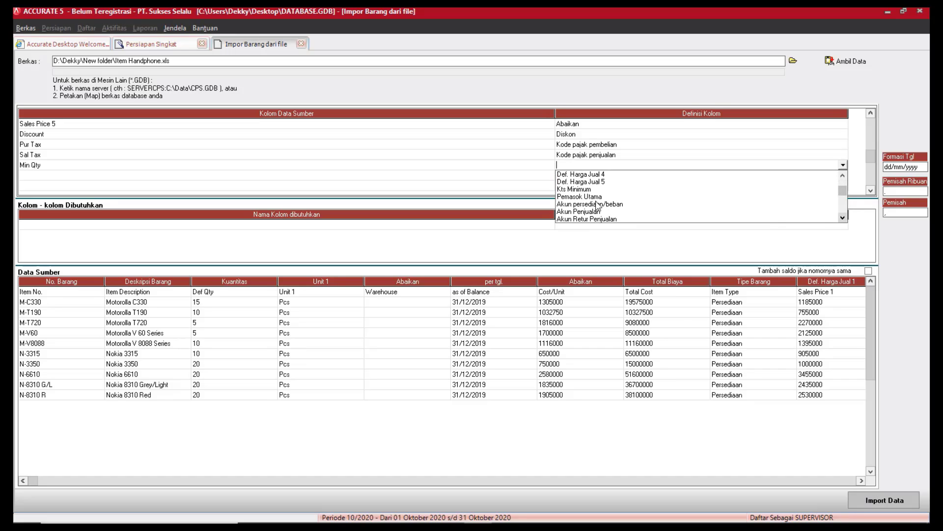
pyautogui.click(570, 189)
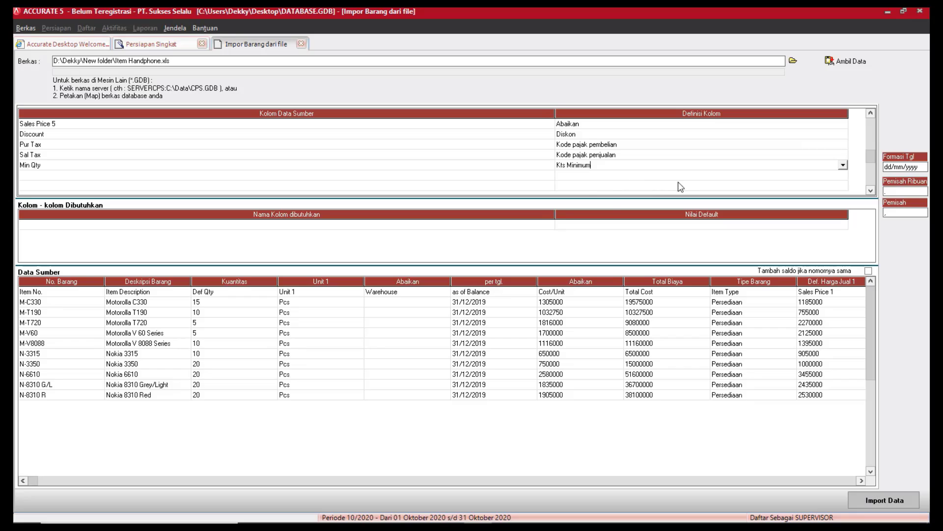
pyautogui.click(259, 294)
pyautogui.click(39, 294)
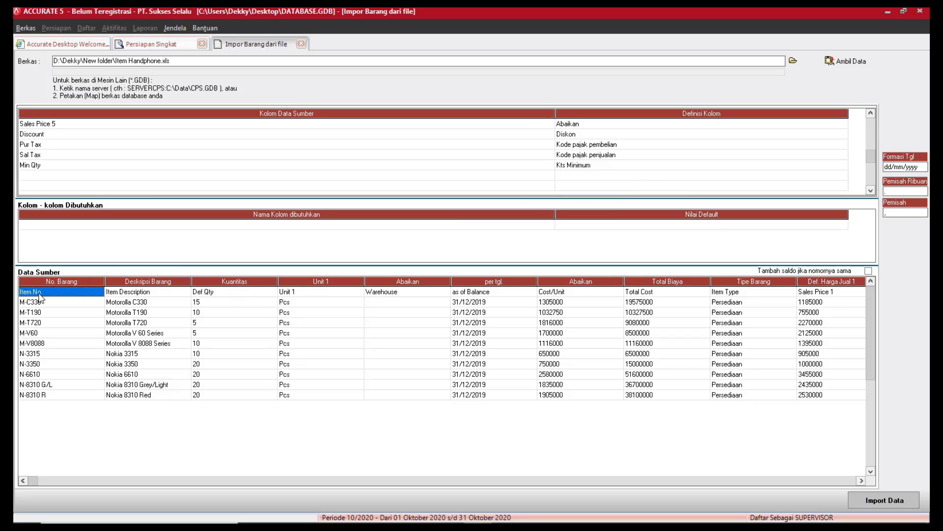
# Delete the Item No. header row from the source data.
pyautogui.rightClick(39, 297)
pyautogui.click(58, 315)
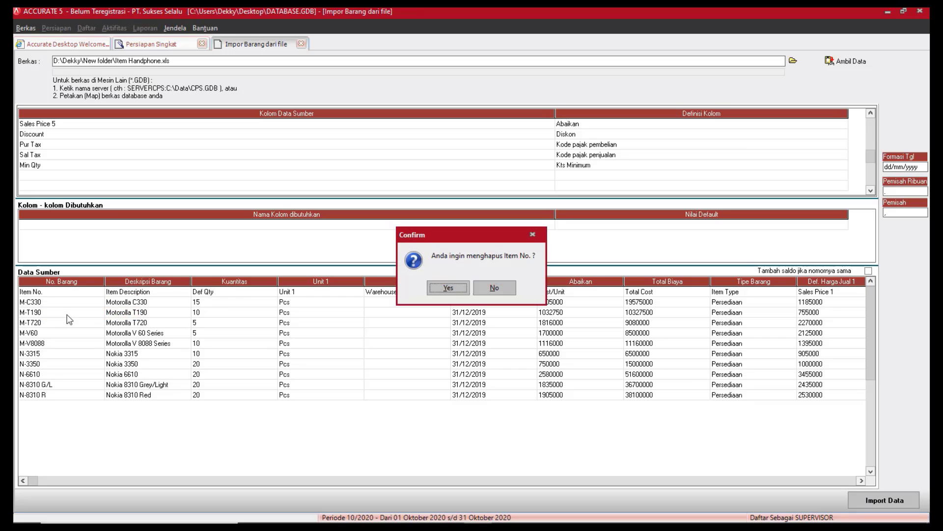
pyautogui.click(457, 289)
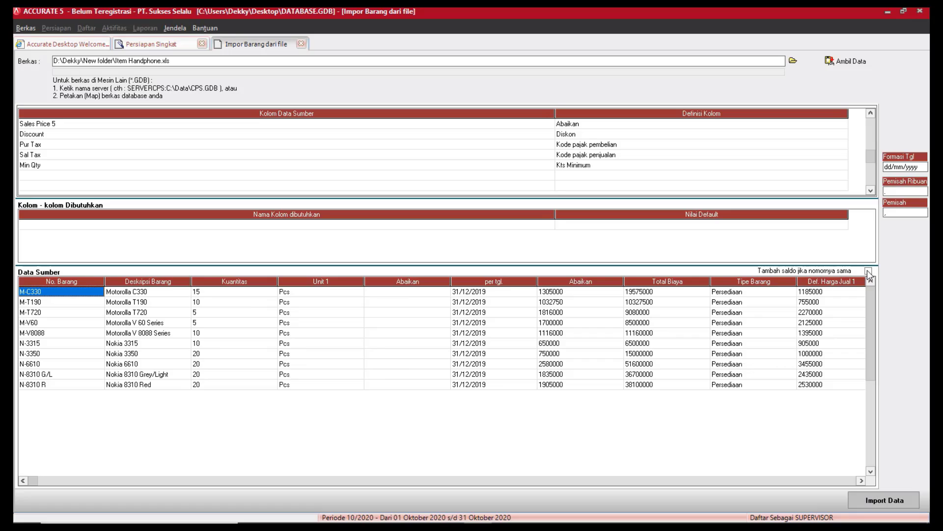
# Import the 10 phone items, acknowledge the result, and continue to the next setup step.
pyautogui.click(914, 501)
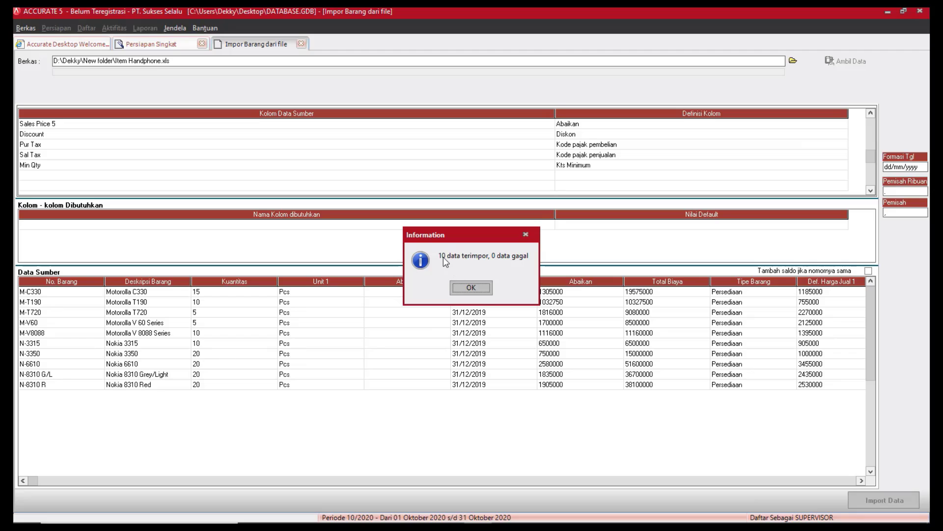
pyautogui.click(466, 290)
pyautogui.click(458, 288)
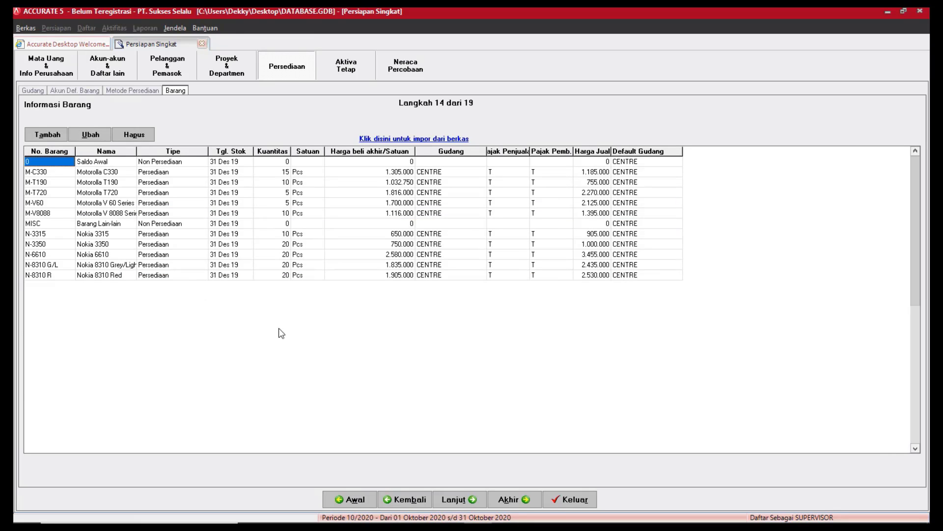
pyautogui.click(479, 499)
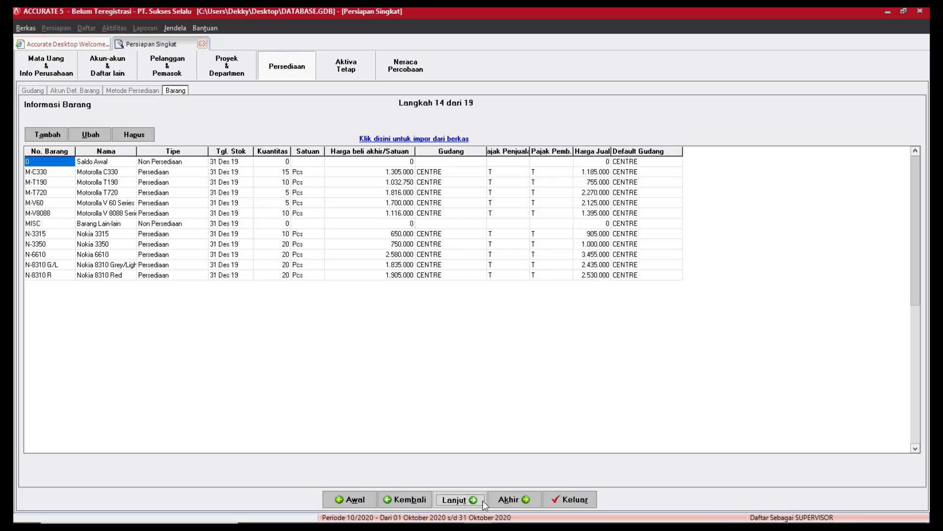
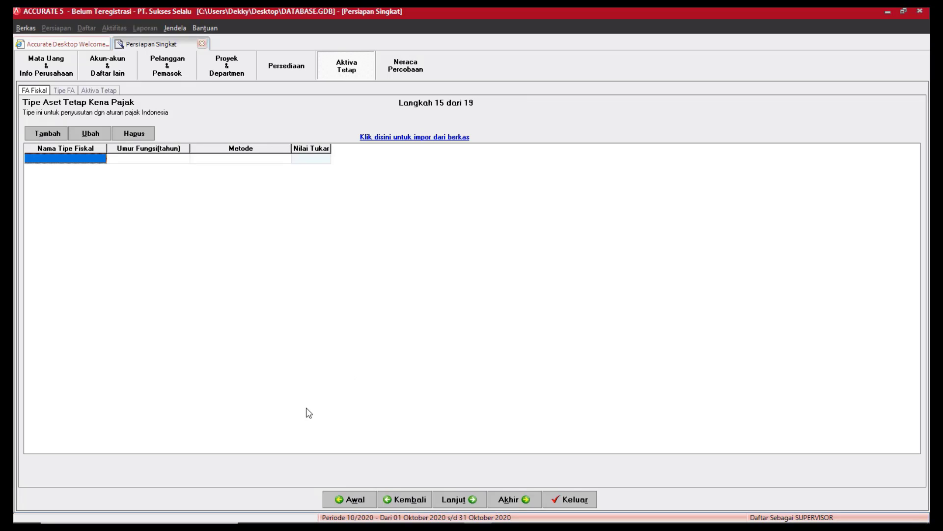
# Choose C:\Program Files (x86)\CPSSoft\ACCURATE5 Deluxe\Sample\Sample.gdb as the tax asset-type import source.
pyautogui.click(402, 143)
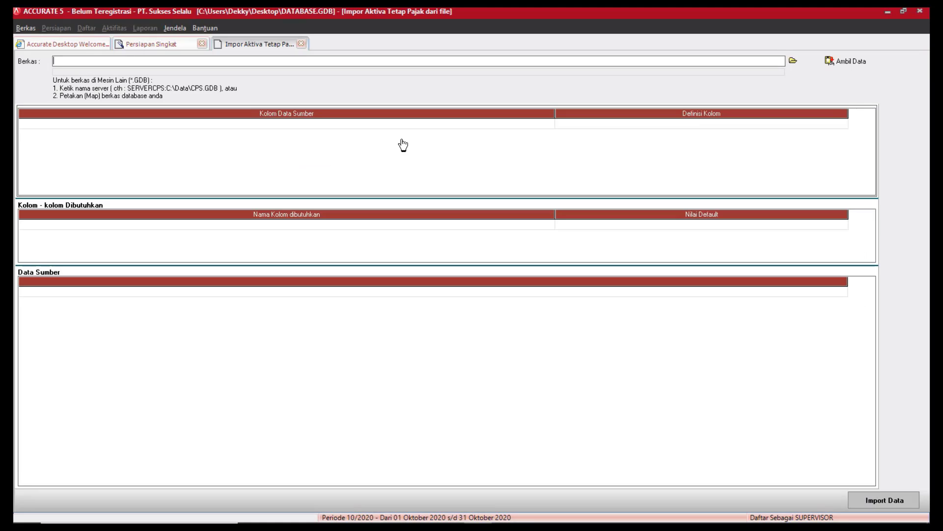
pyautogui.click(797, 61)
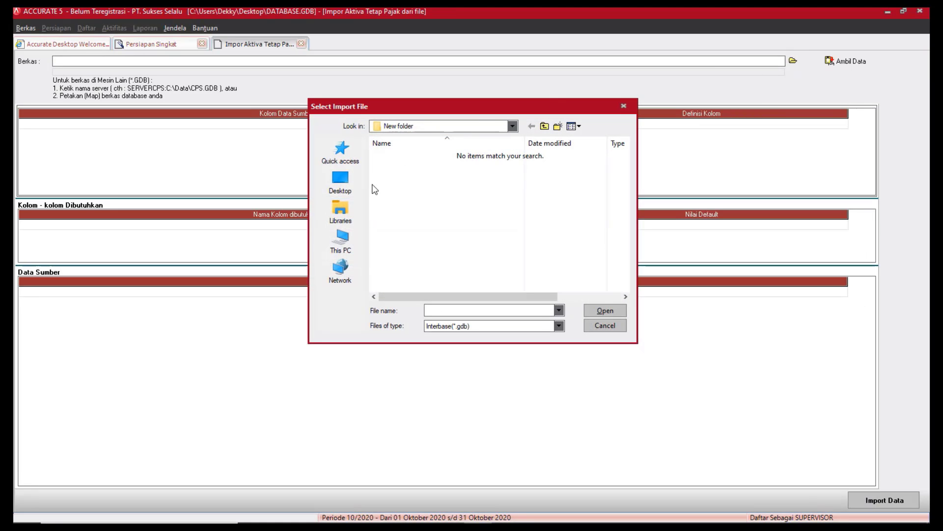
pyautogui.click(347, 251)
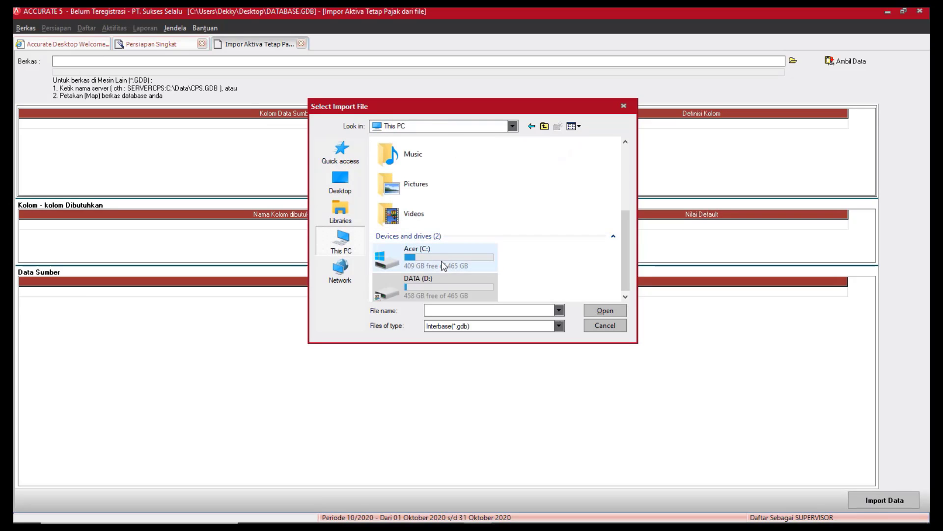
pyautogui.doubleClick(443, 266)
pyautogui.click(395, 182)
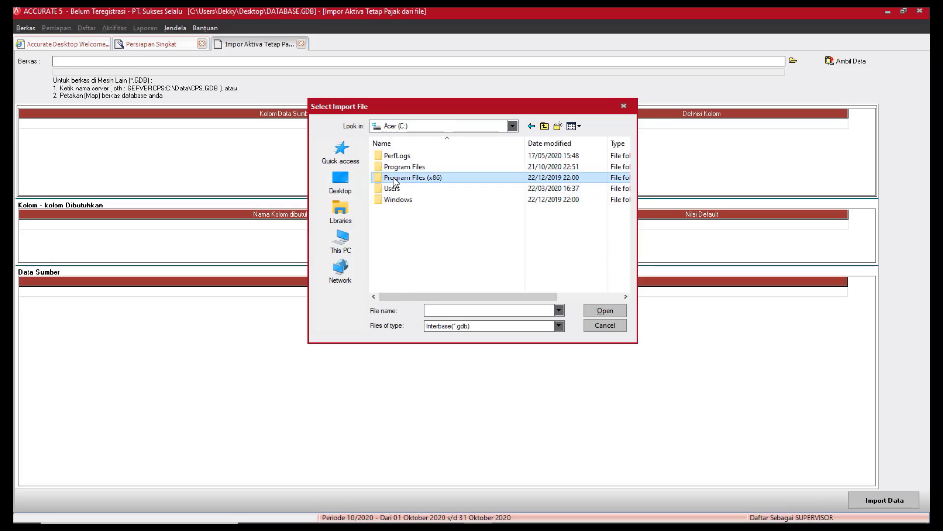
pyautogui.doubleClick(395, 181)
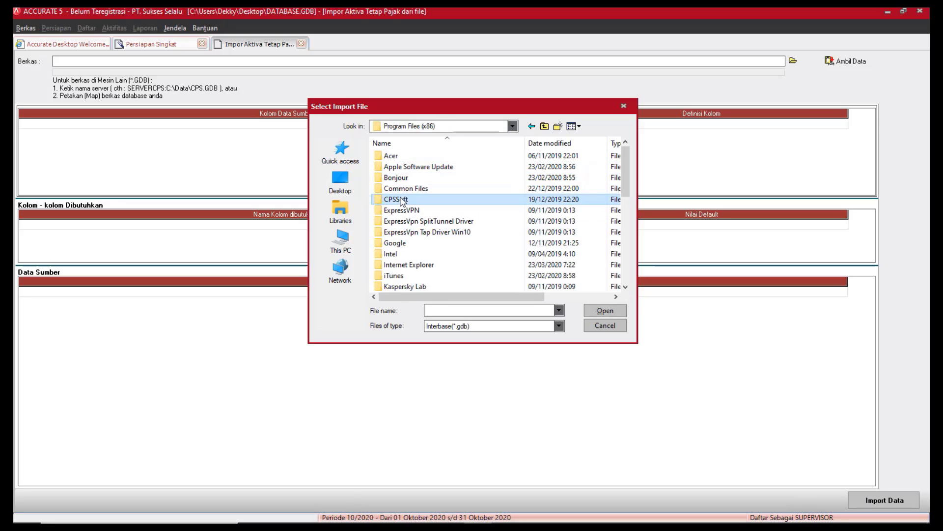
pyautogui.doubleClick(398, 199)
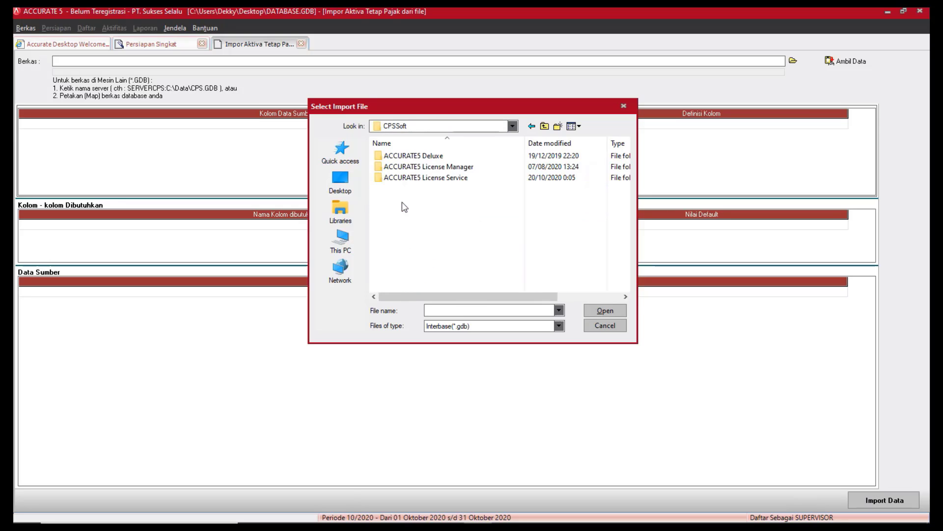
pyautogui.doubleClick(408, 156)
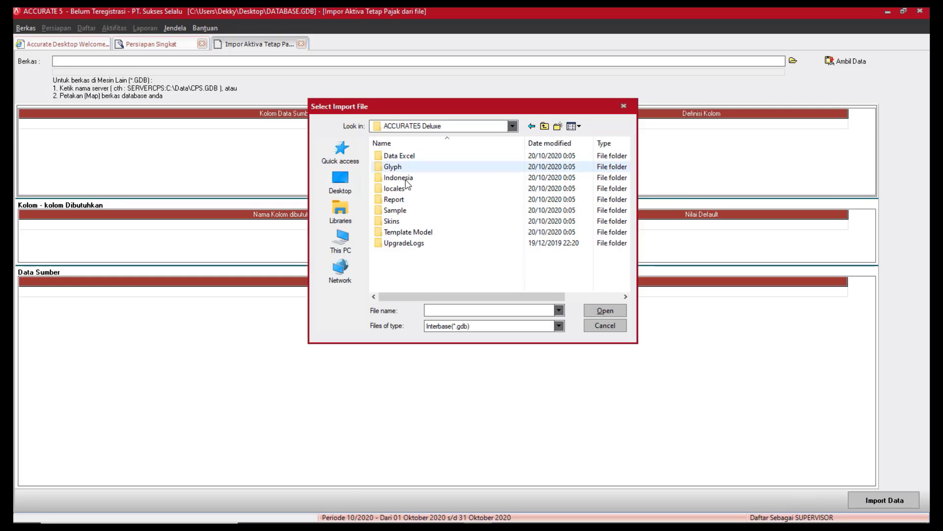
pyautogui.doubleClick(395, 210)
pyautogui.click(388, 156)
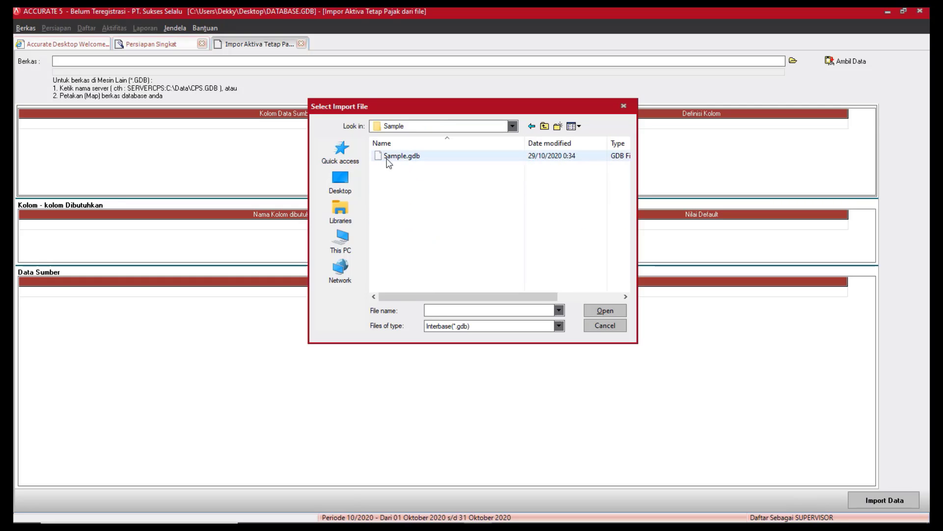
pyautogui.click(605, 311)
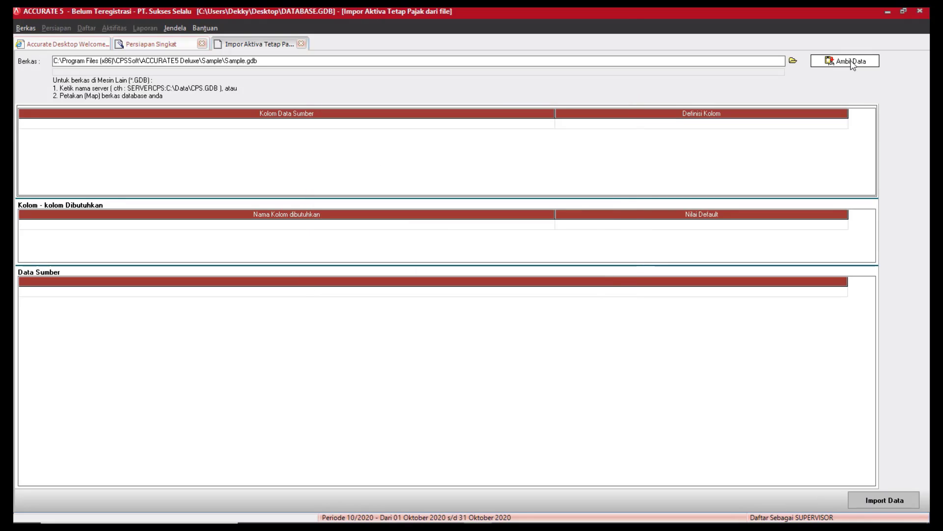
# Load and import the 19 tax fixed-asset types, then continue to step 16.
pyautogui.click(852, 62)
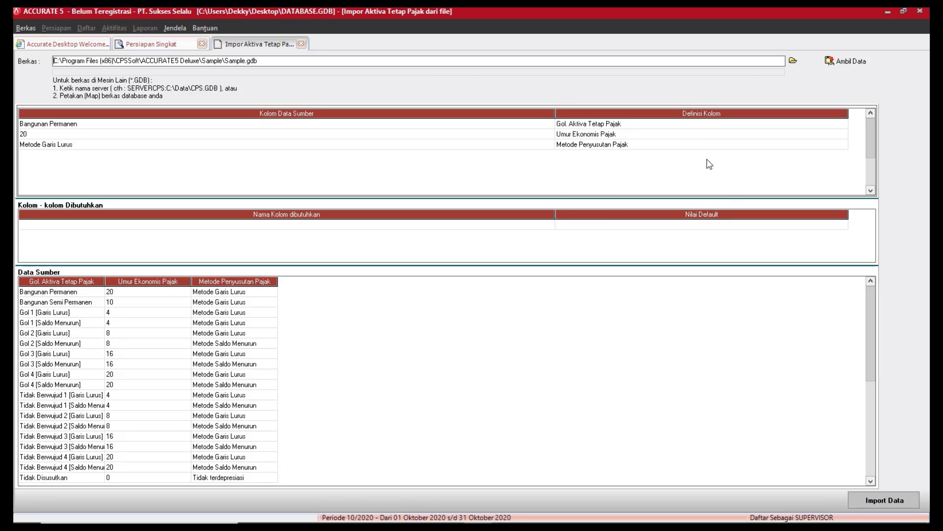
pyautogui.click(907, 503)
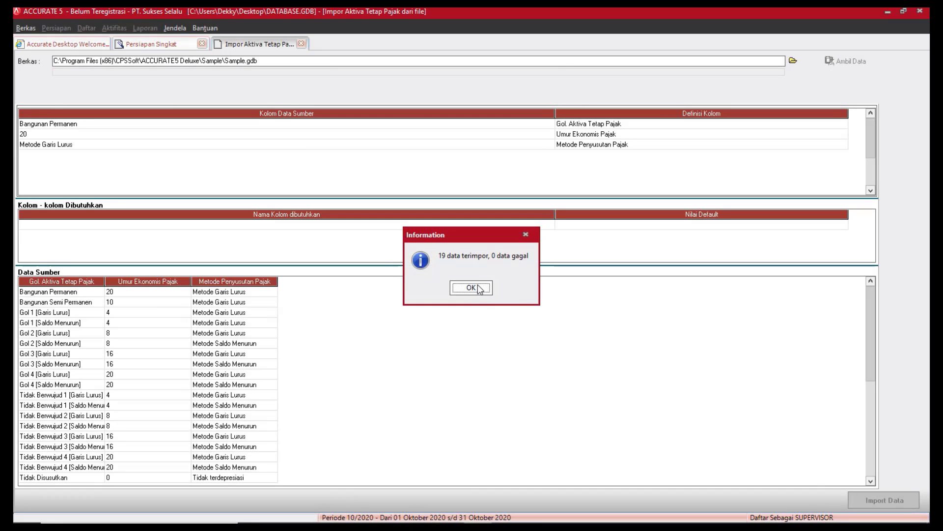
pyautogui.click(479, 289)
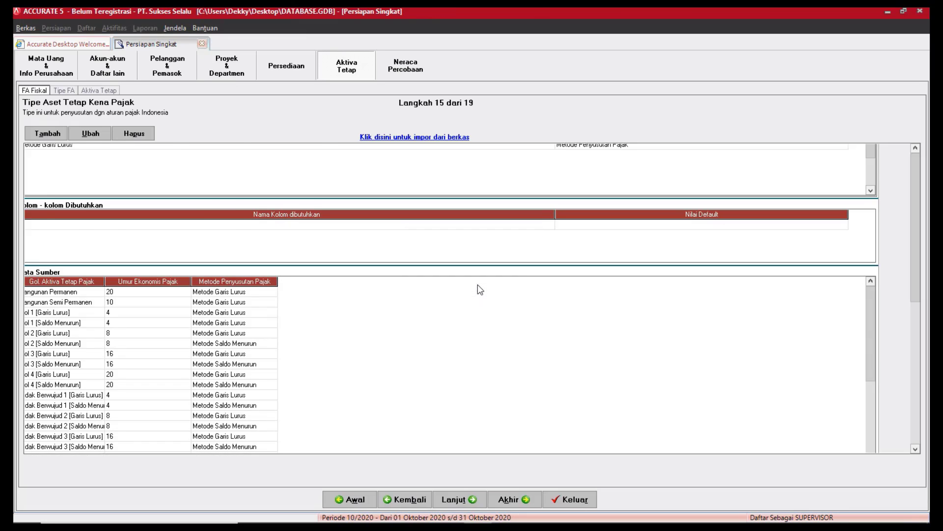
pyautogui.click(479, 501)
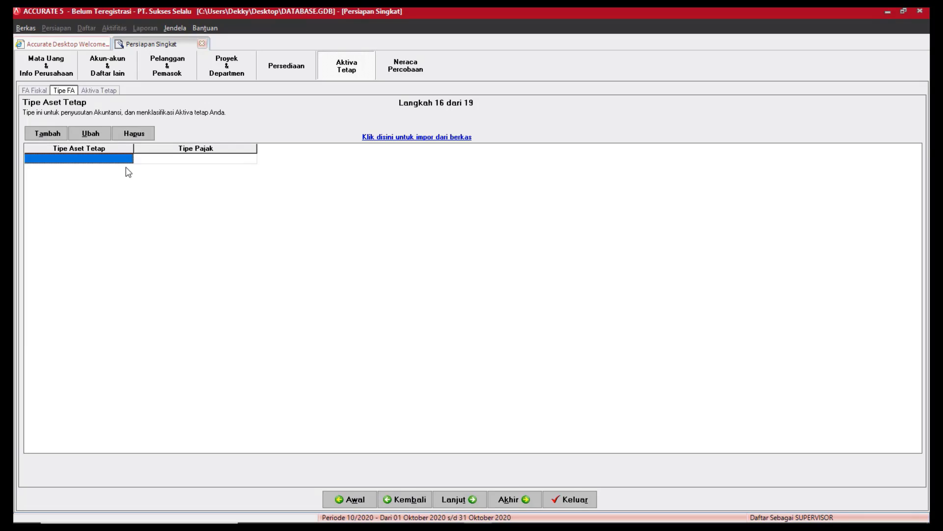
# Load the fixed-asset type data from Sample.gdb into the import form.
pyautogui.click(421, 138)
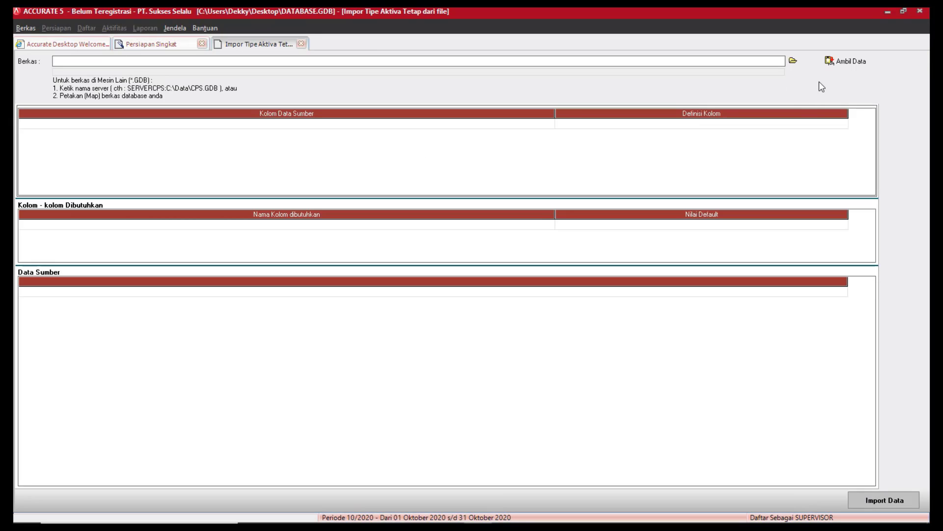
pyautogui.click(793, 61)
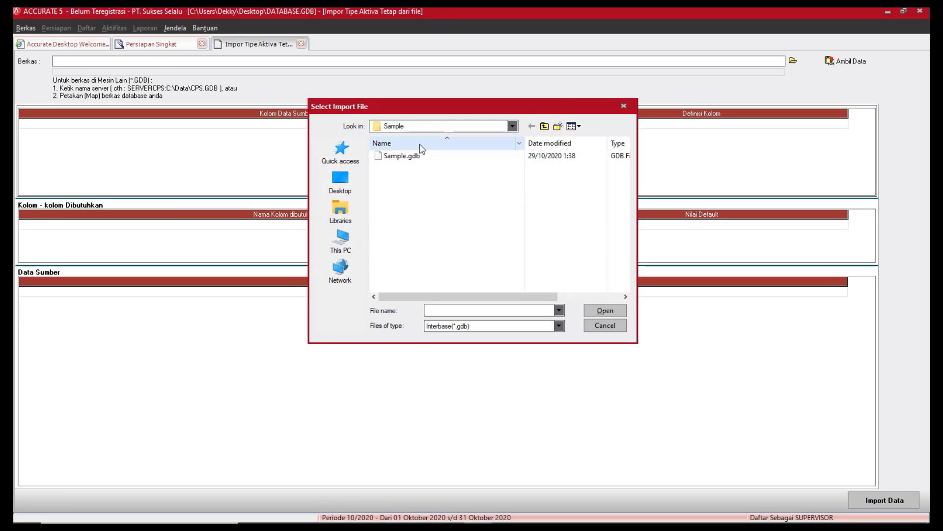
pyautogui.click(407, 161)
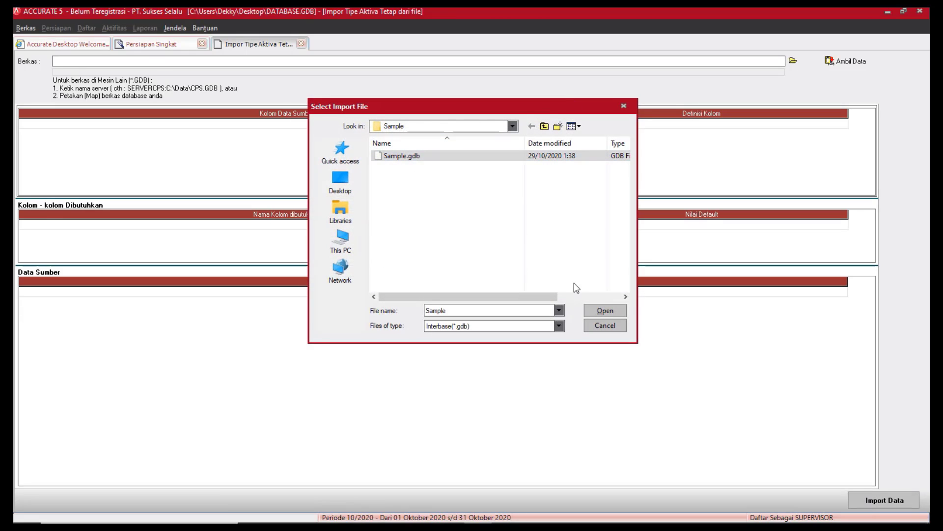
pyautogui.click(603, 312)
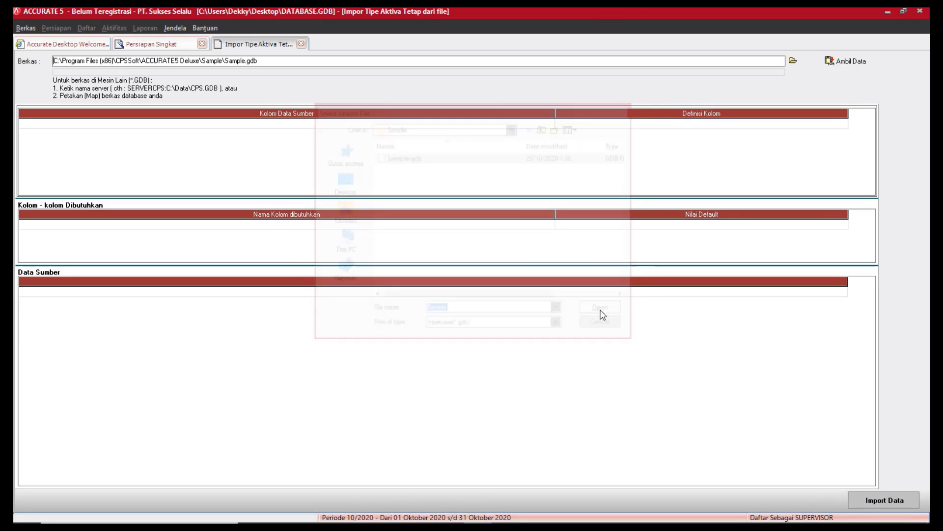
pyautogui.click(861, 66)
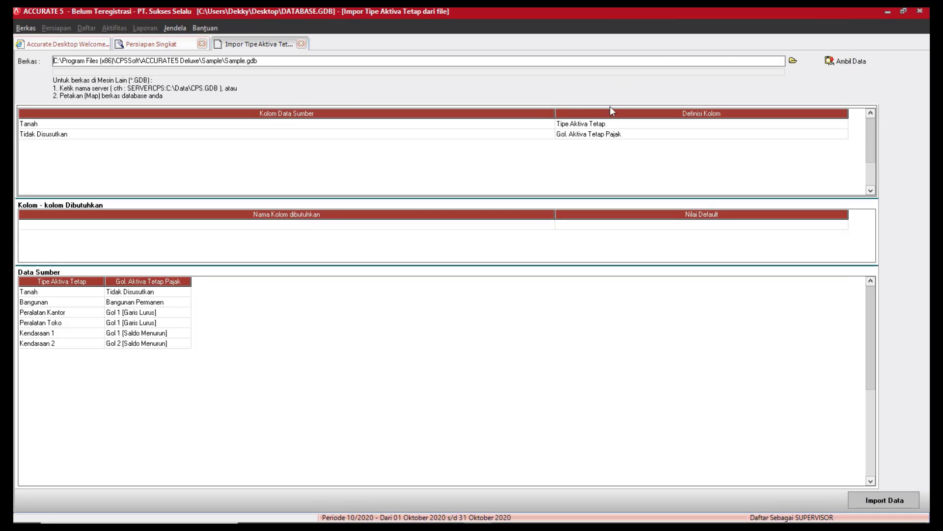
# Define the first column as Tipe Aktiva Tetap and the second as Gol. Aktiva Tetap Pajak.
pyautogui.click(817, 126)
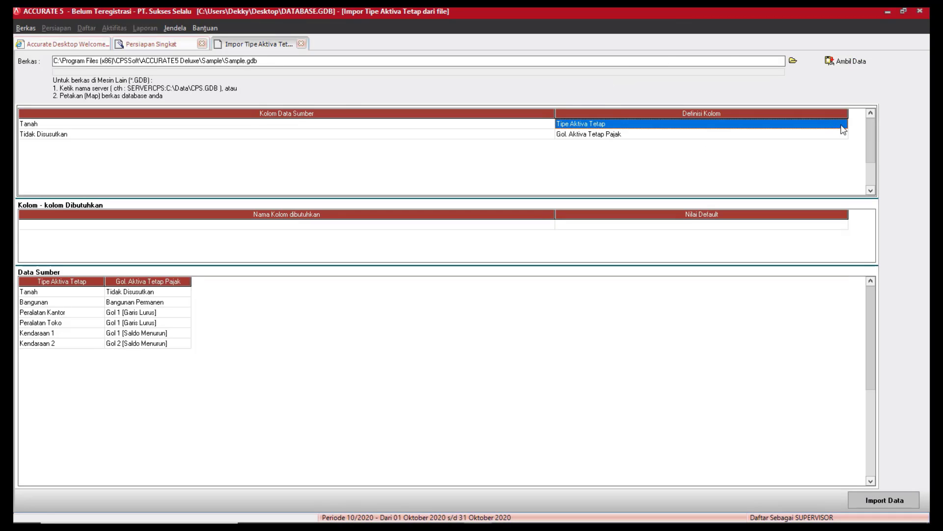
pyautogui.click(843, 124)
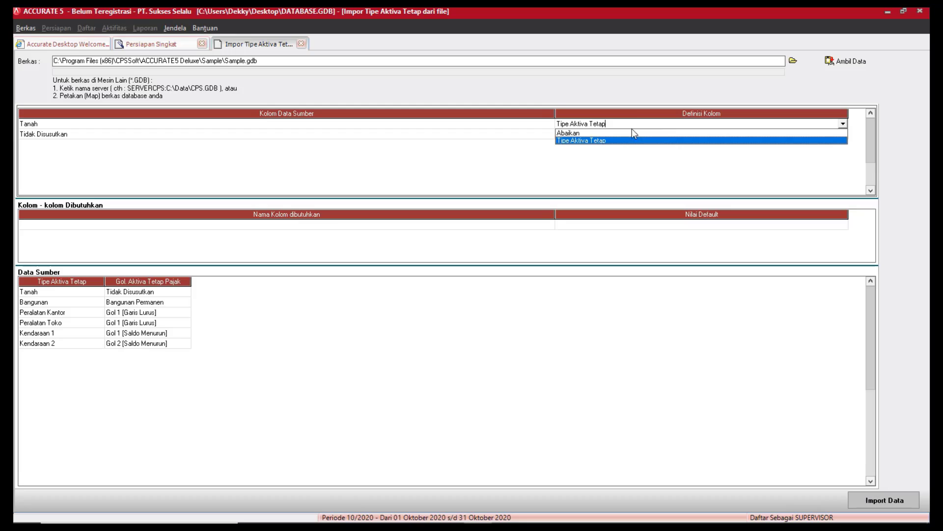
pyautogui.click(604, 144)
pyautogui.click(827, 136)
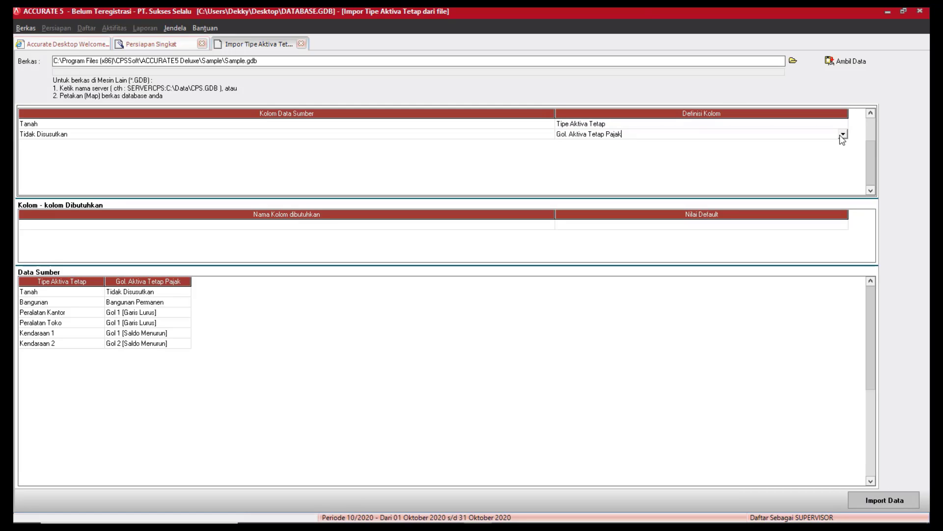
pyautogui.click(842, 134)
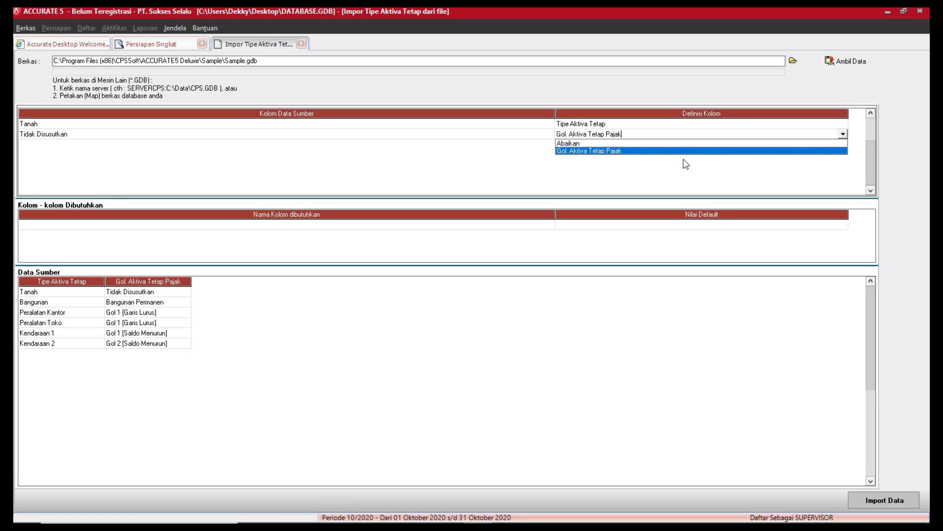
pyautogui.click(593, 151)
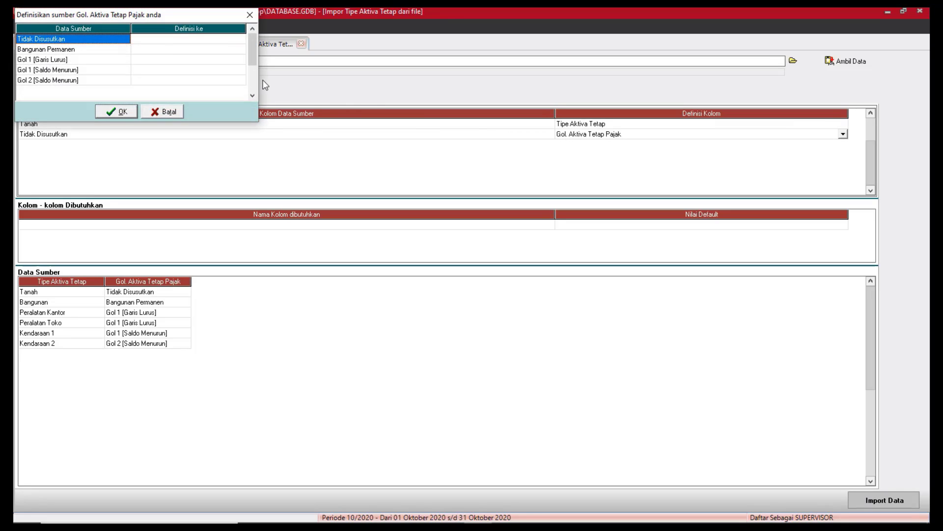
# Match Tidak Disusutkan and Bangunan Permanen to their identically named tax groups.
pyautogui.click(218, 51)
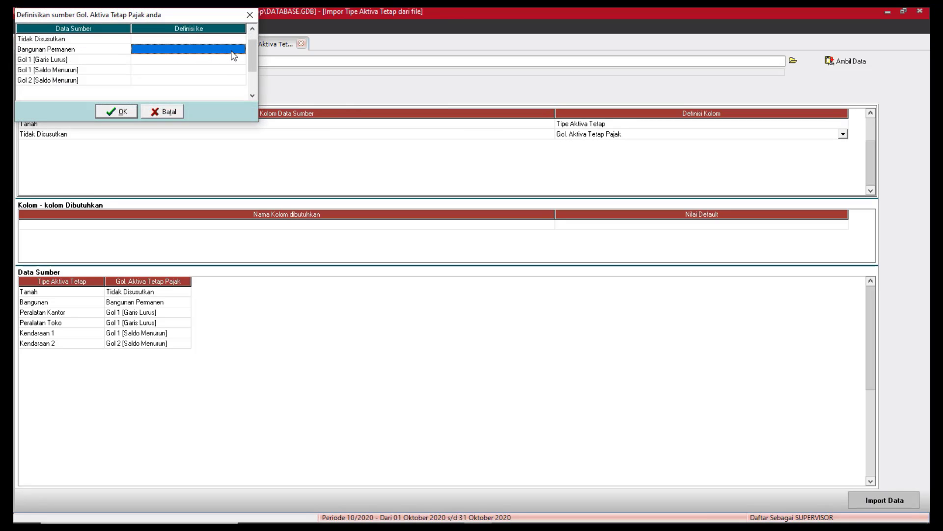
pyautogui.click(238, 39)
pyautogui.click(241, 38)
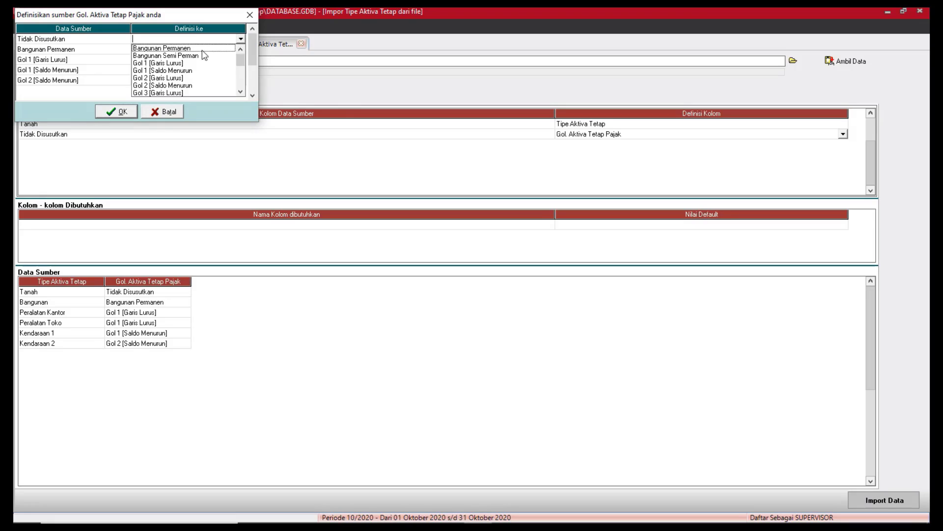
pyautogui.moveTo(240, 60); pyautogui.dragTo(240, 79)
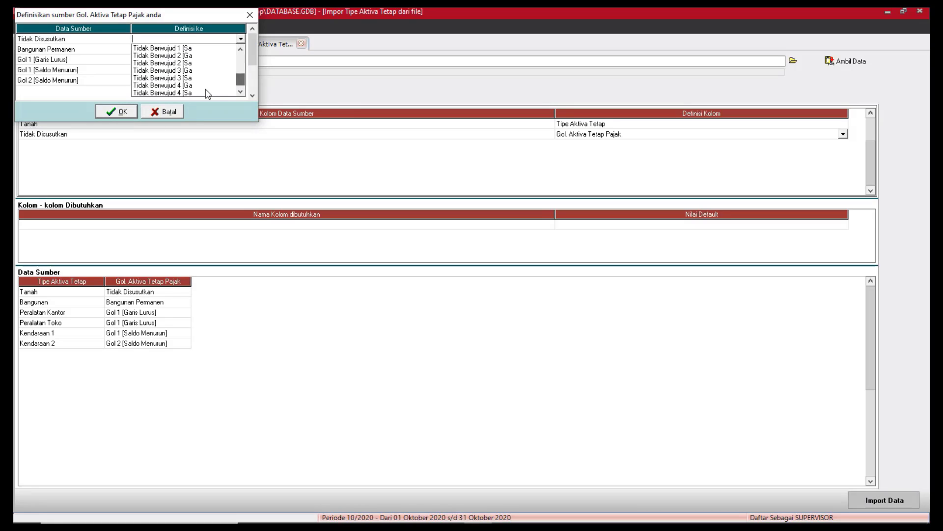
pyautogui.scroll(-1, 181, 93)
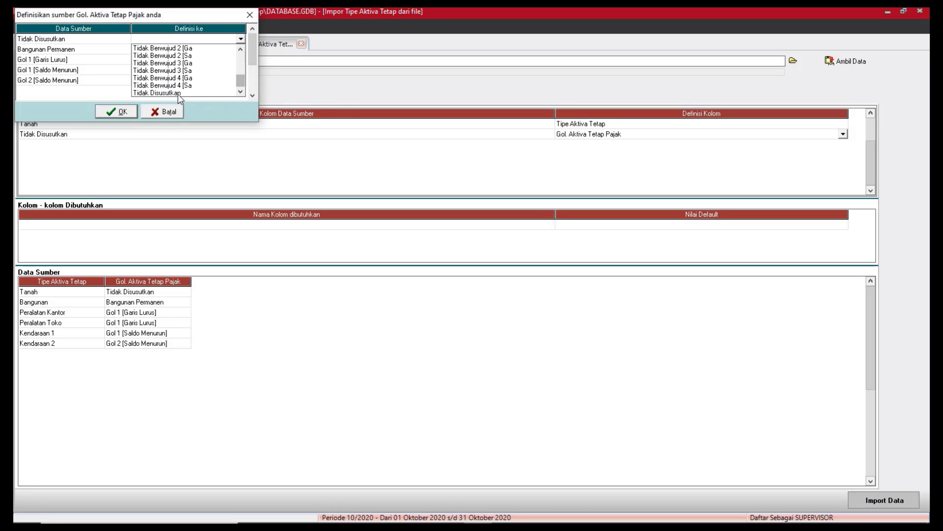
pyautogui.click(181, 92)
pyautogui.click(240, 50)
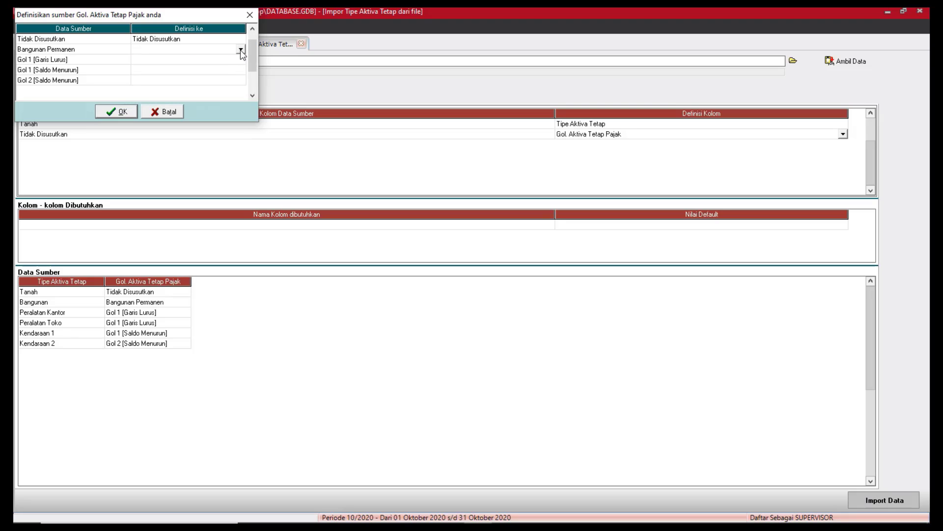
pyautogui.click(241, 50)
pyautogui.click(192, 60)
# Match Gol 1 [Garis Lurus], Gol 1 [Saldo Menurun] and Gol 2 [Saldo Menurun] to their groups and confirm.
pyautogui.click(220, 61)
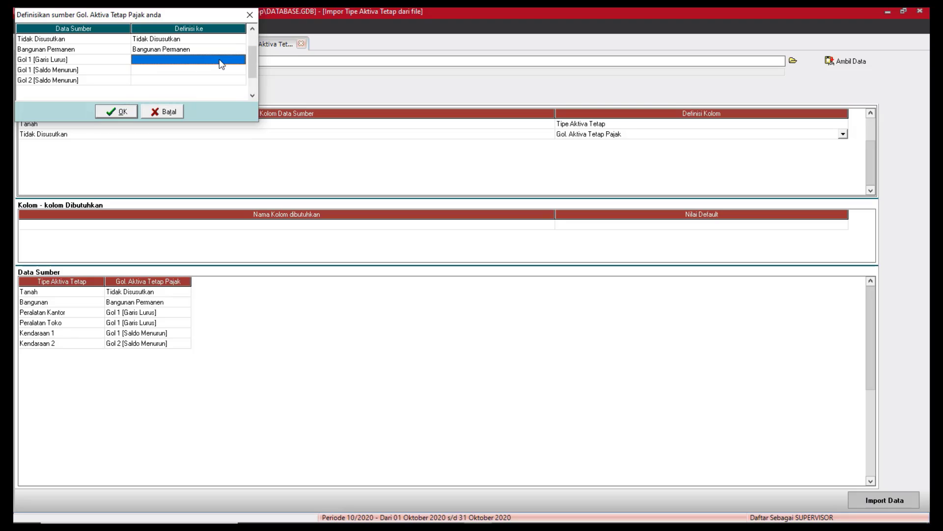
pyautogui.click(240, 59)
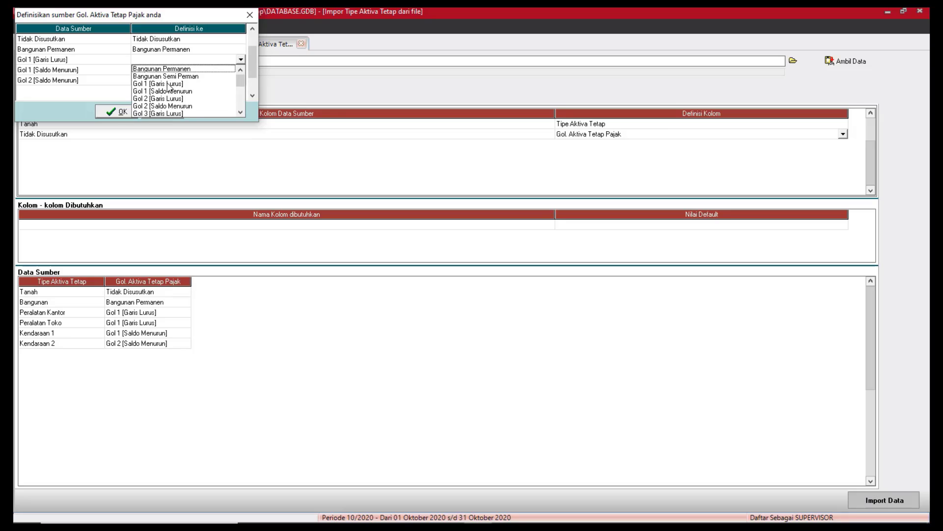
pyautogui.click(168, 84)
pyautogui.click(241, 71)
pyautogui.click(241, 71)
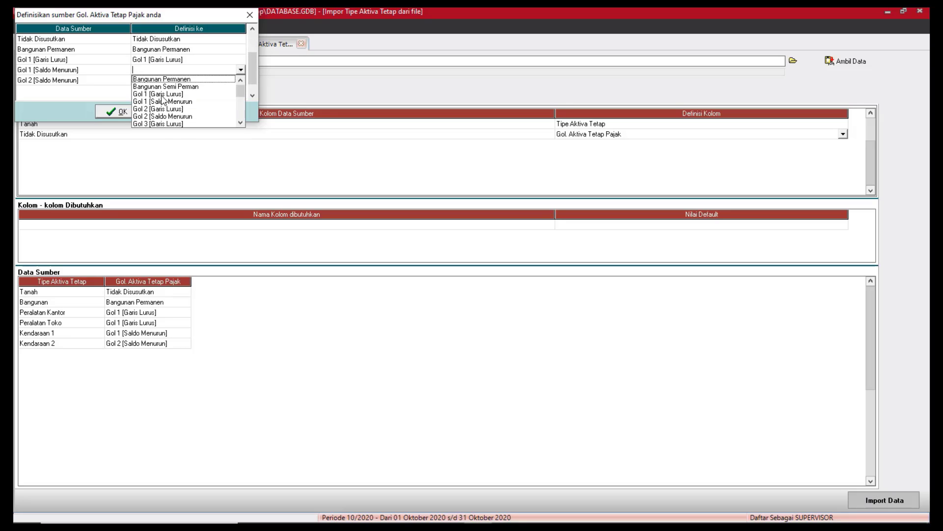
pyautogui.click(165, 102)
pyautogui.click(238, 81)
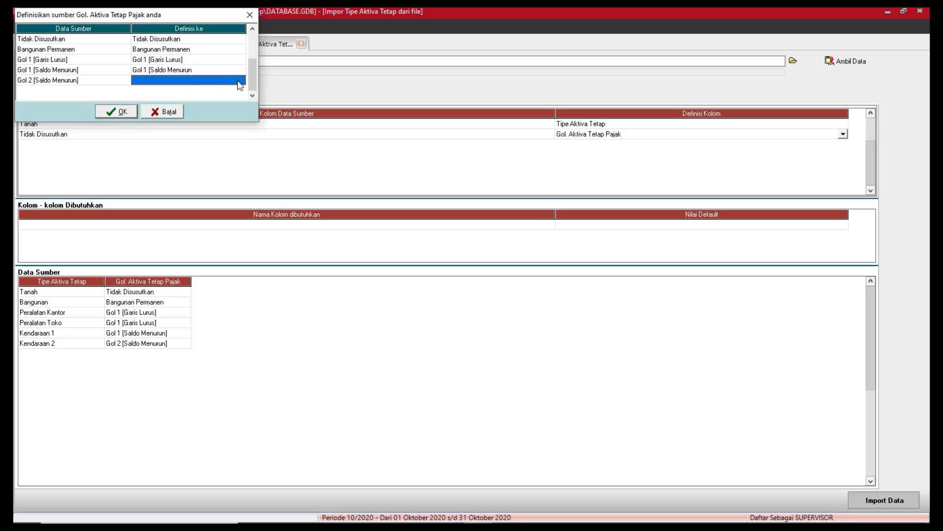
pyautogui.click(240, 83)
pyautogui.click(240, 80)
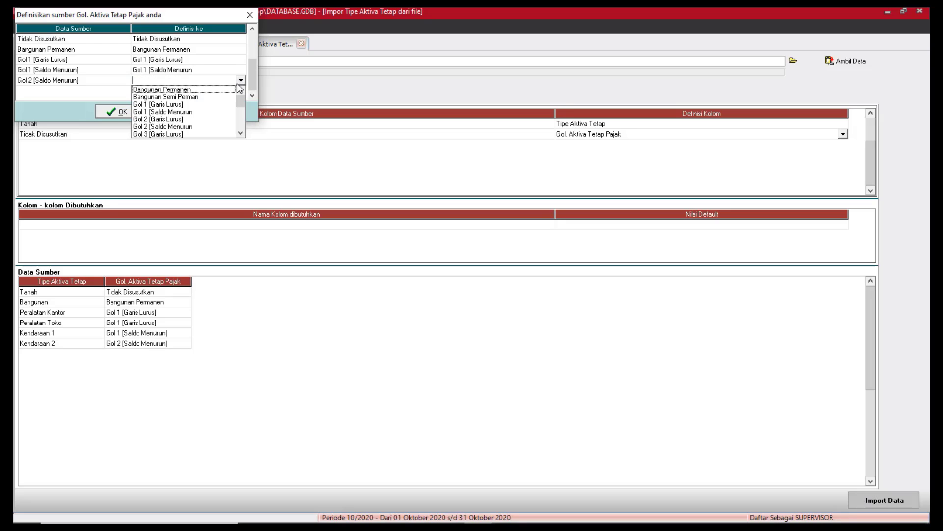
pyautogui.click(171, 126)
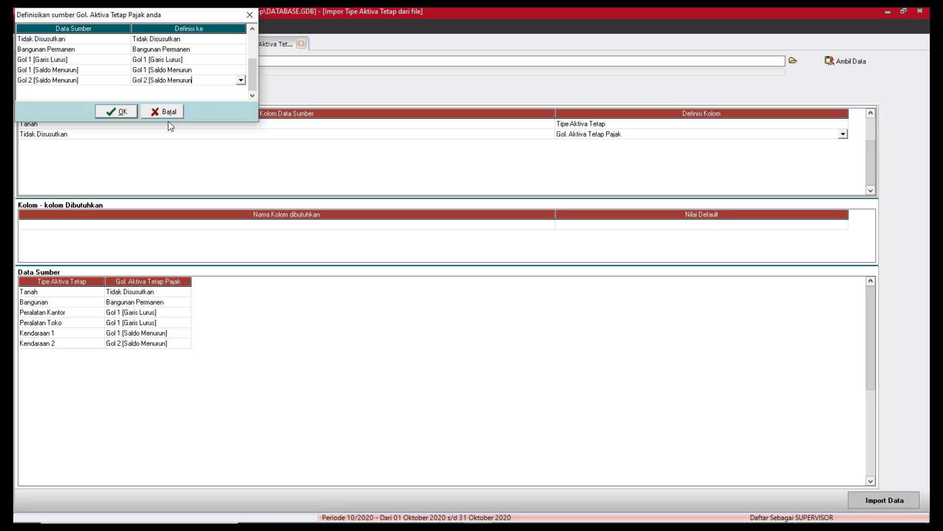
pyautogui.click(123, 112)
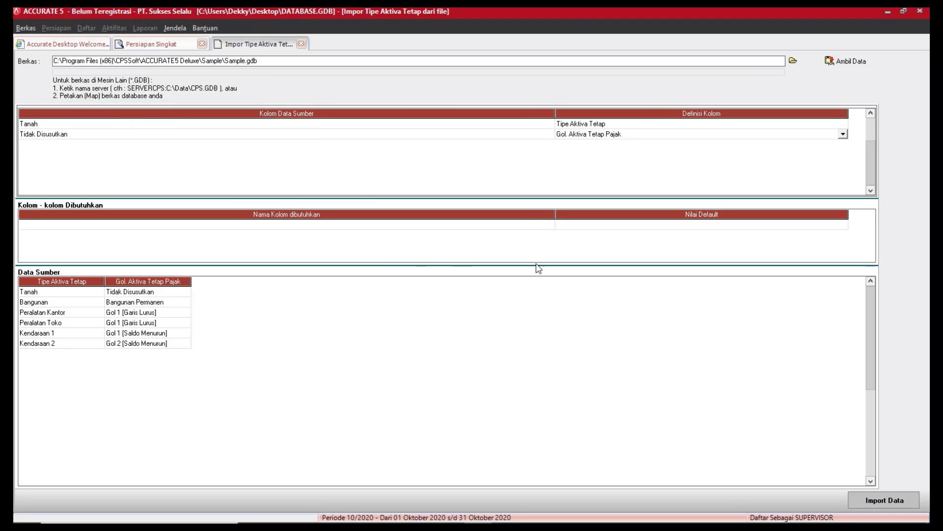
# Import the six fixed-asset types and continue to step 17, Daftar Aktiva Tetap.
pyautogui.click(881, 502)
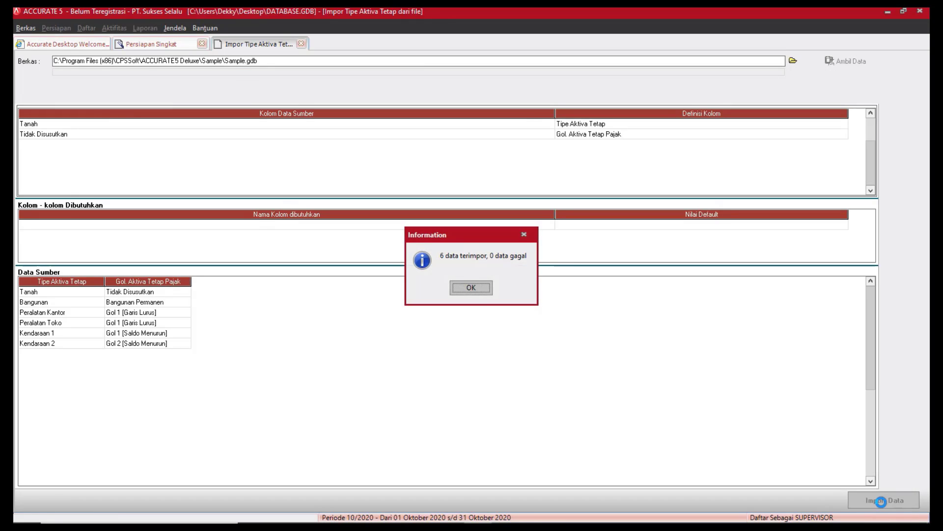
pyautogui.click(460, 289)
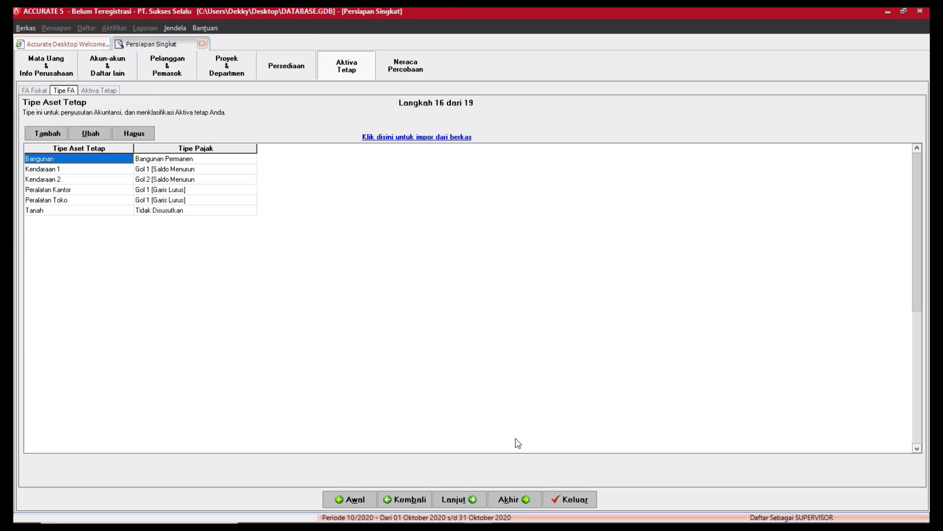
pyautogui.click(479, 499)
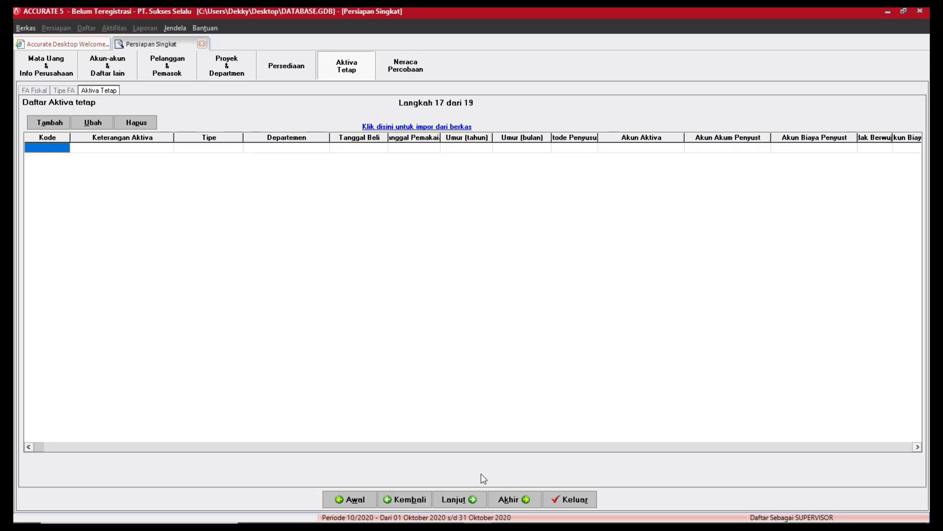
# Load the fixed-asset data from Aset Tetap.xls into the import form.
pyautogui.click(438, 128)
pyautogui.click(793, 61)
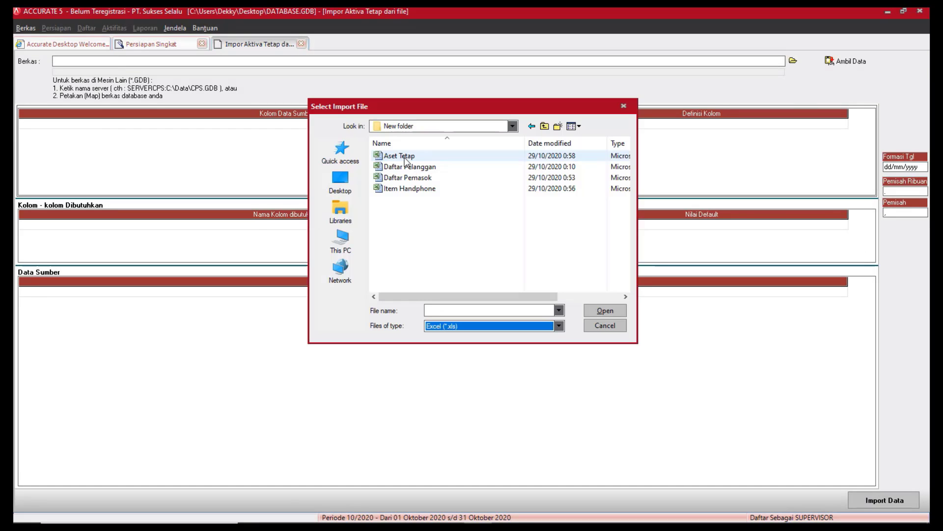
pyautogui.click(399, 155)
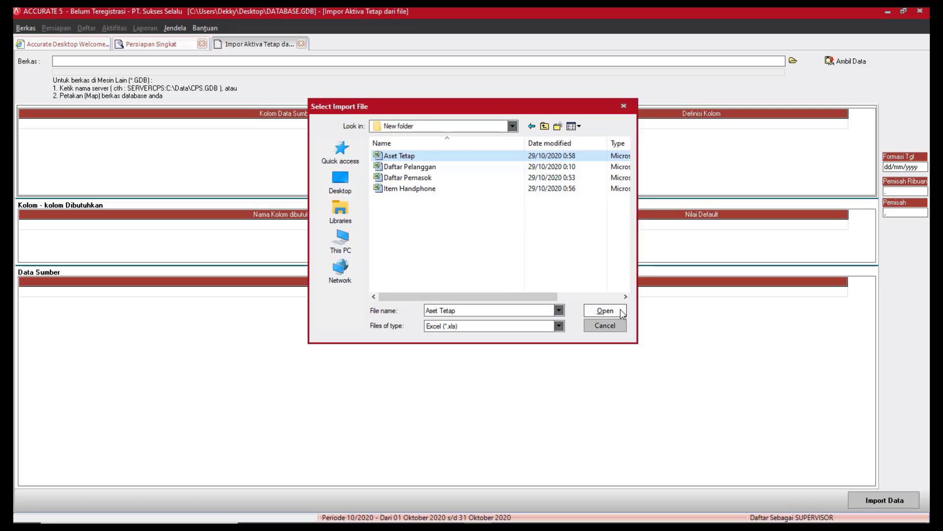
pyautogui.click(605, 310)
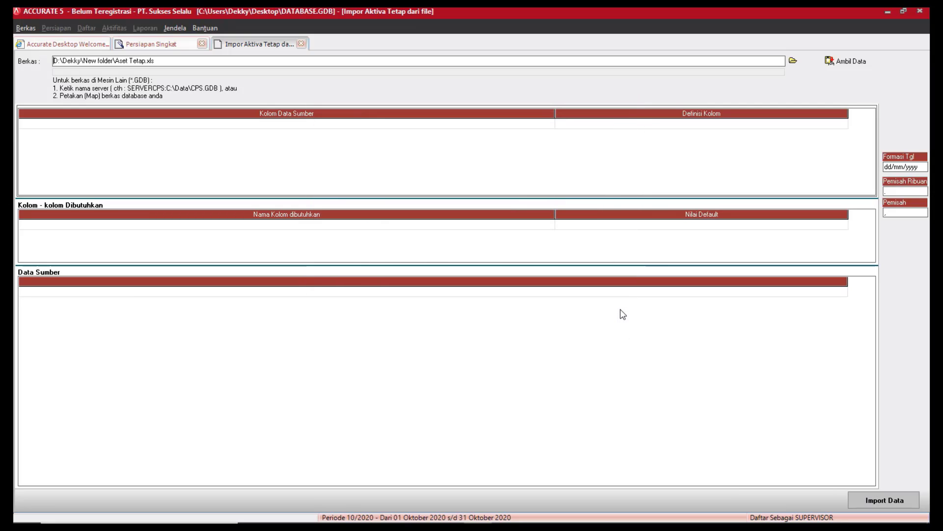
pyautogui.click(849, 61)
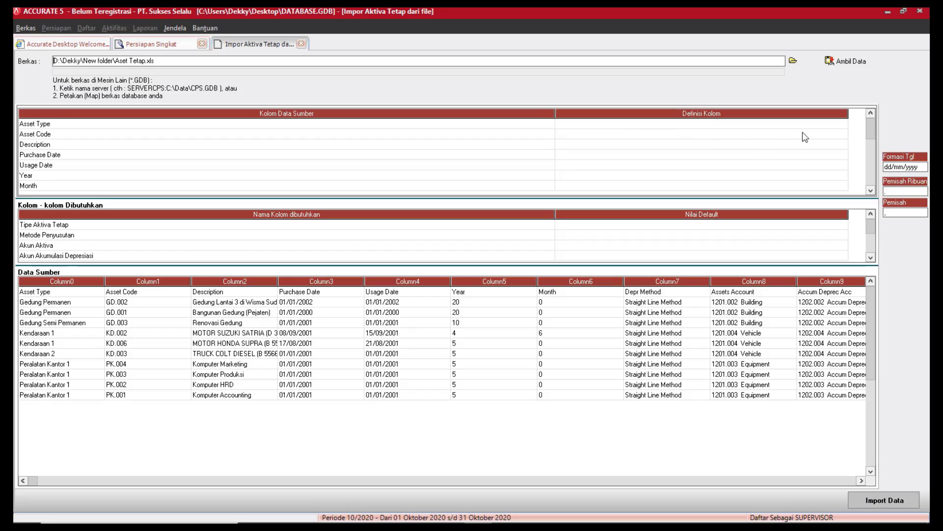
# Define the Asset Type column as Tipe Aktiva Tetap.
pyautogui.click(820, 124)
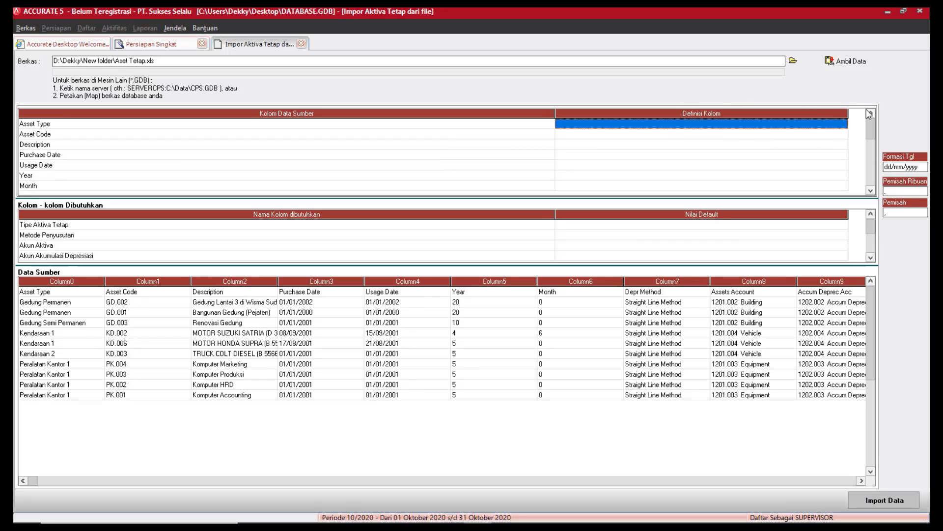
pyautogui.click(845, 126)
pyautogui.click(843, 124)
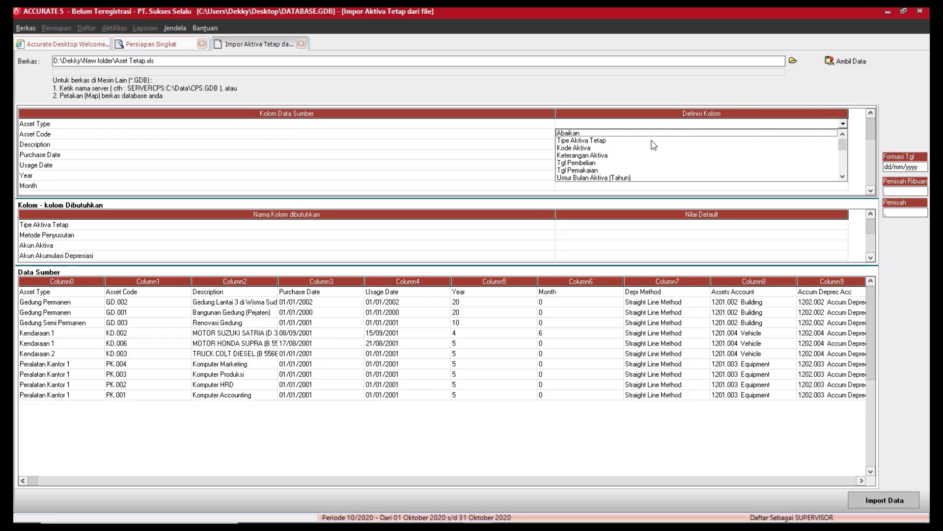
pyautogui.click(602, 141)
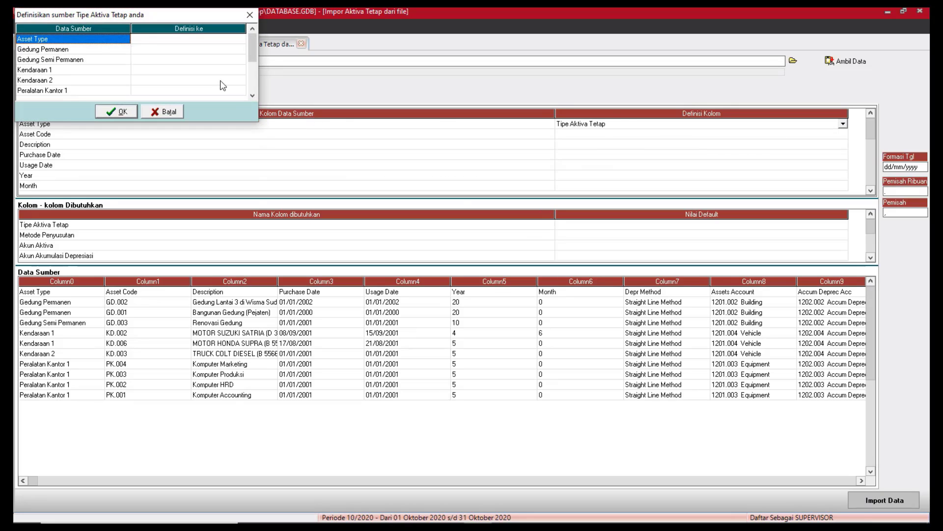
# Map Gedung Permanen and Gedung Semi Permanen to the Bangunan asset type.
pyautogui.click(194, 49)
pyautogui.click(241, 50)
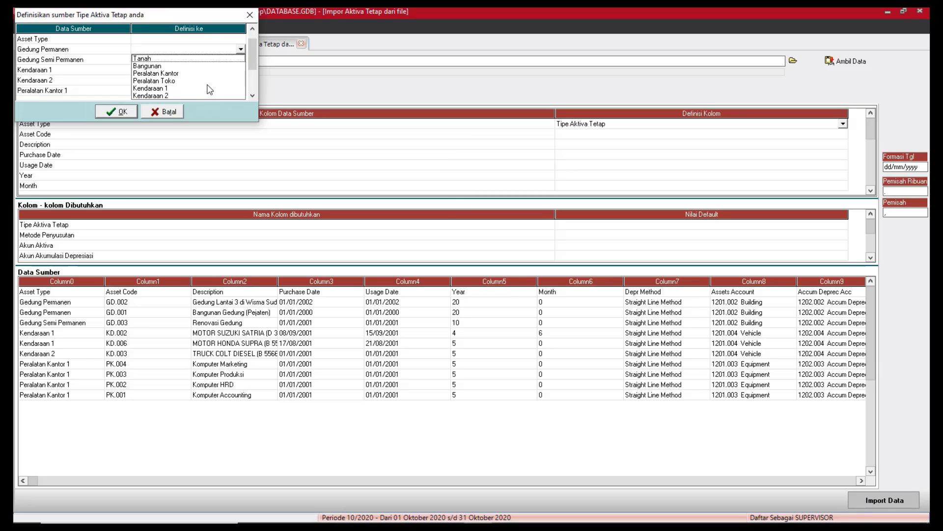
pyautogui.click(155, 67)
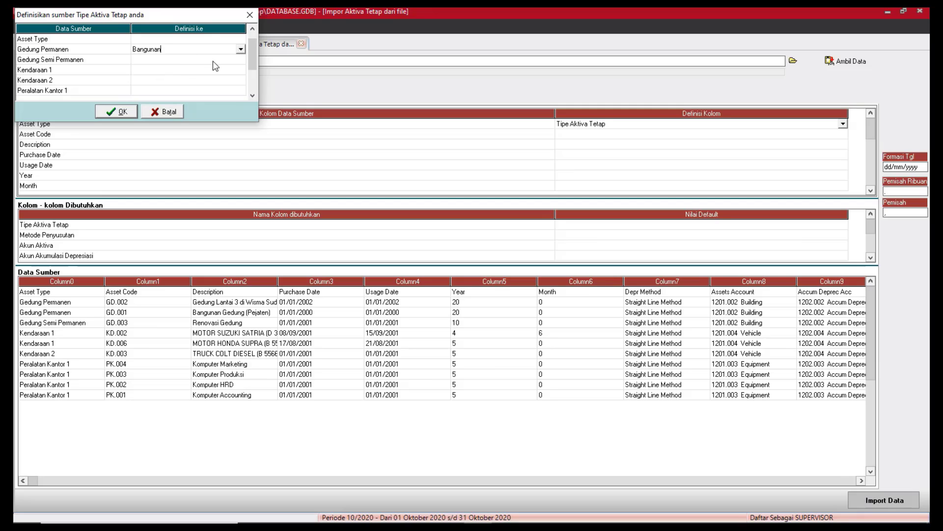
pyautogui.click(231, 61)
pyautogui.click(244, 71)
pyautogui.click(241, 59)
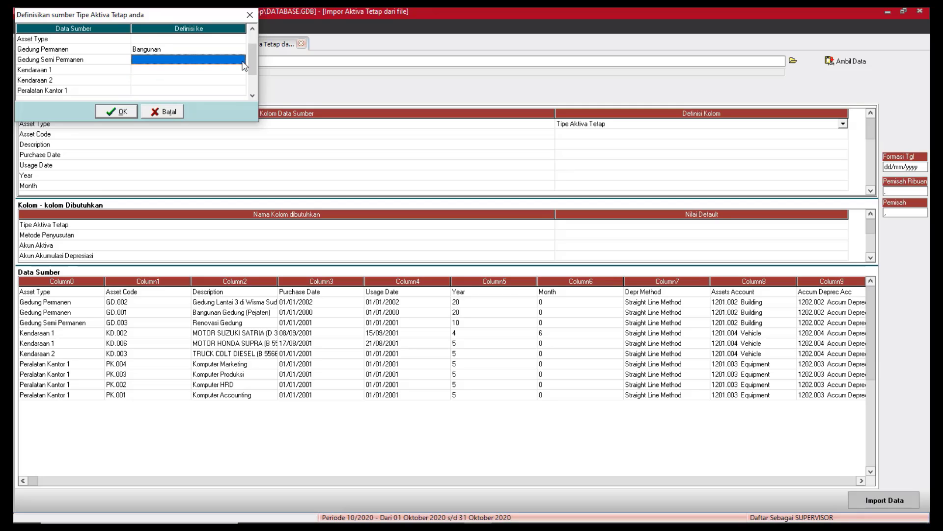
pyautogui.click(241, 60)
pyautogui.click(240, 59)
pyautogui.click(173, 77)
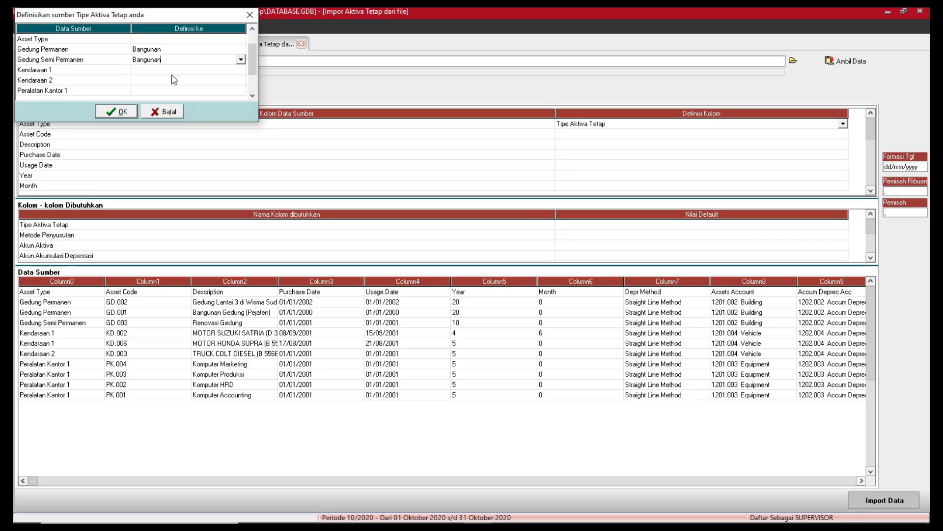
# Map Kendaraan 1, Kendaraan 2 and Peralatan Kantor 1 to their matching types and confirm.
pyautogui.click(205, 73)
pyautogui.click(241, 72)
pyautogui.click(242, 71)
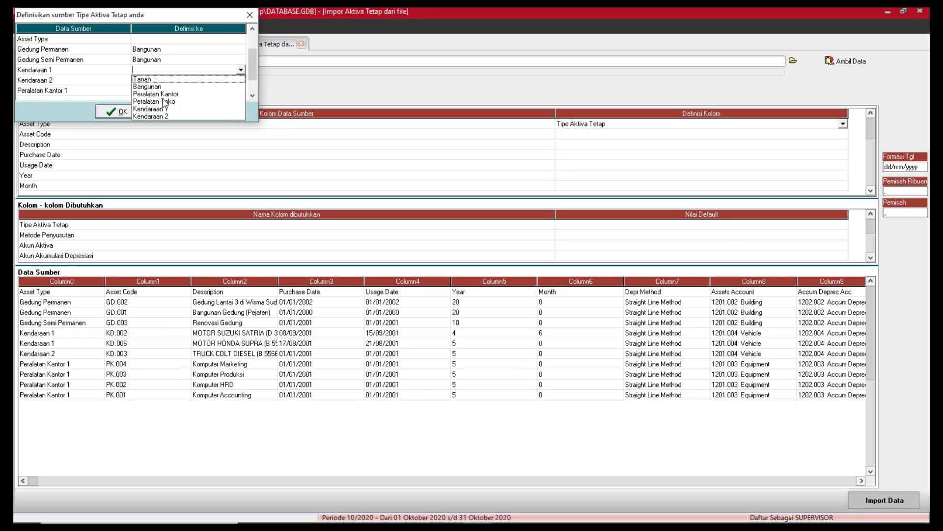
pyautogui.click(157, 106)
pyautogui.click(223, 80)
pyautogui.click(237, 81)
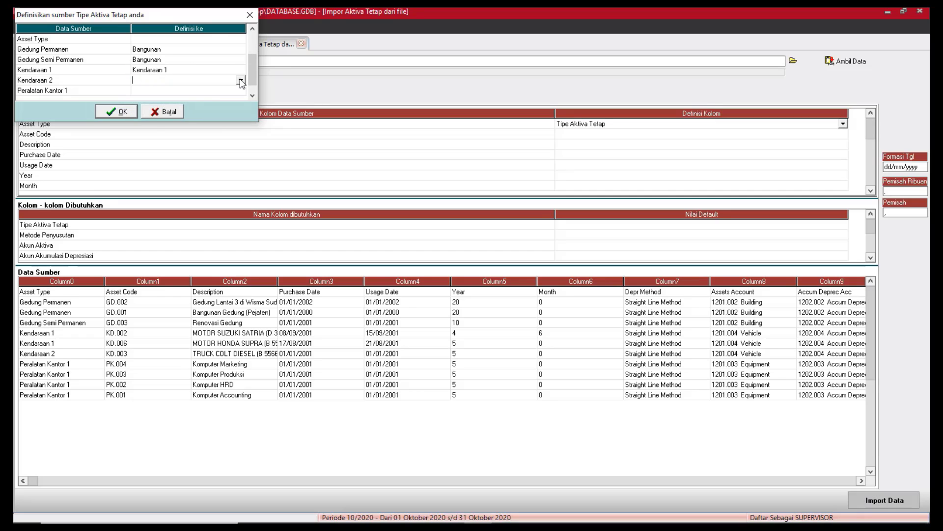
pyautogui.click(240, 80)
pyautogui.click(160, 127)
pyautogui.click(252, 95)
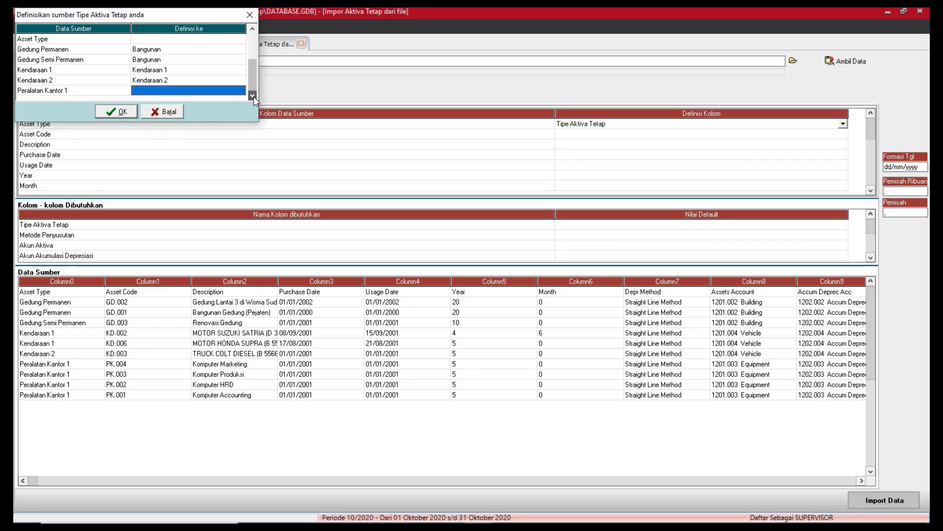
pyautogui.click(244, 91)
pyautogui.click(241, 91)
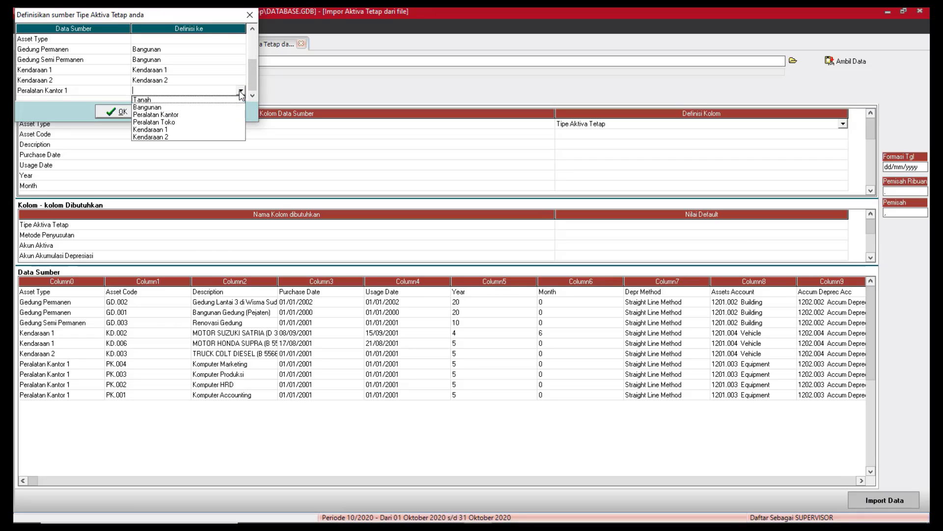
pyautogui.click(157, 115)
pyautogui.click(123, 111)
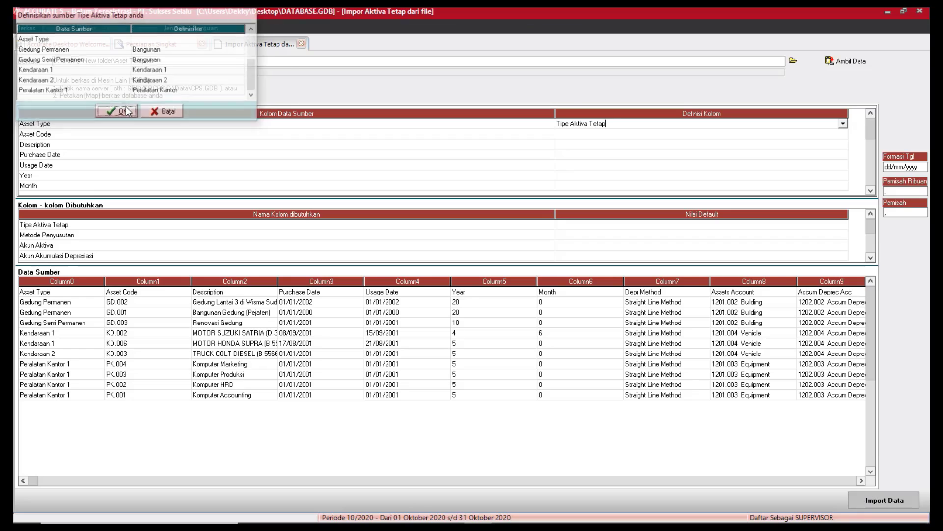
# Map Asset Code to Kode Aktiva, Description to Keterangan Aktiva, Purchase Date to Tgl Pembelian.
pyautogui.click(811, 135)
pyautogui.click(830, 136)
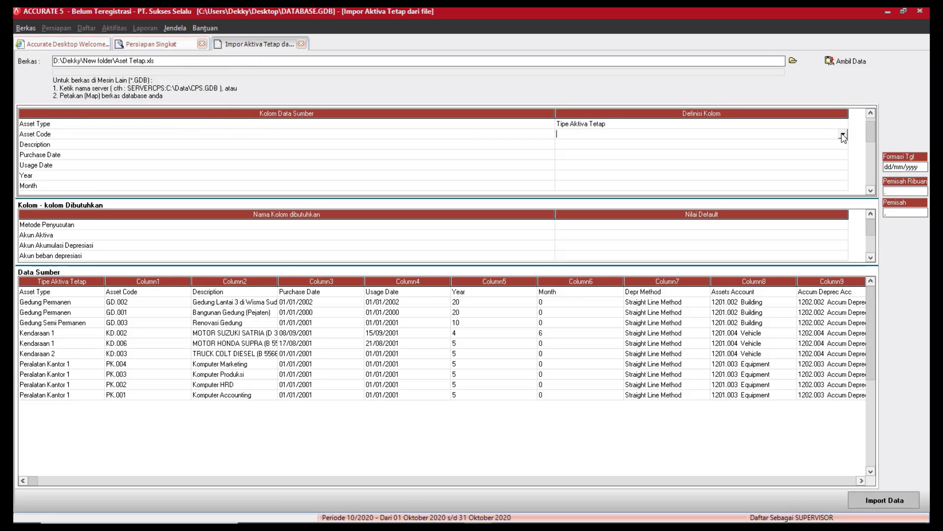
pyautogui.click(843, 136)
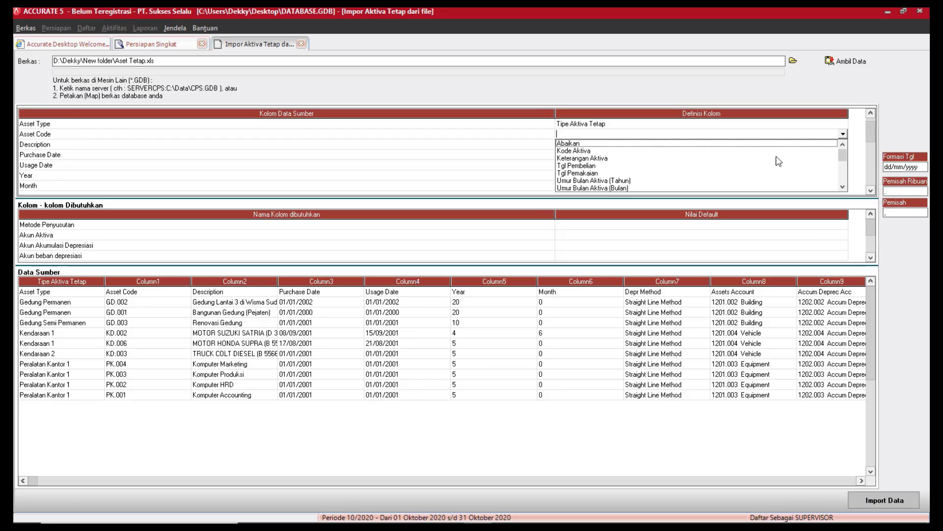
pyautogui.click(589, 151)
pyautogui.click(838, 147)
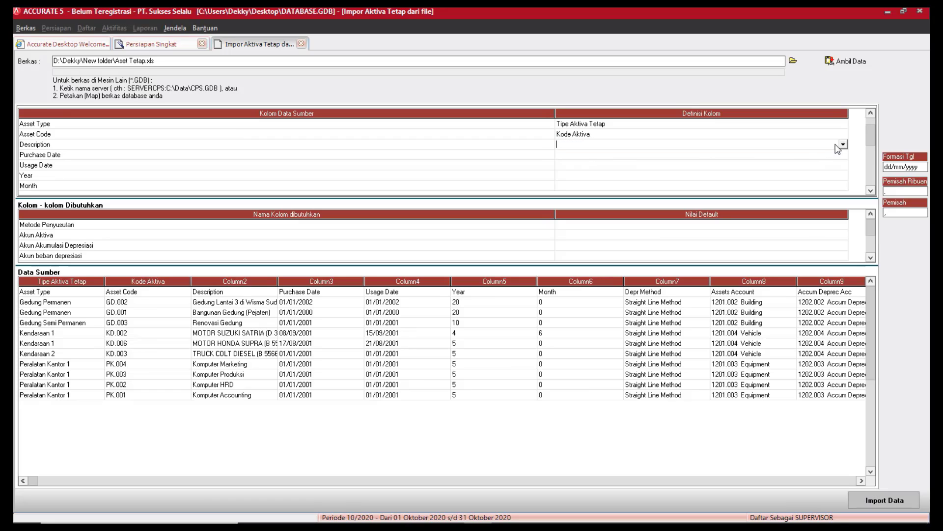
pyautogui.click(843, 146)
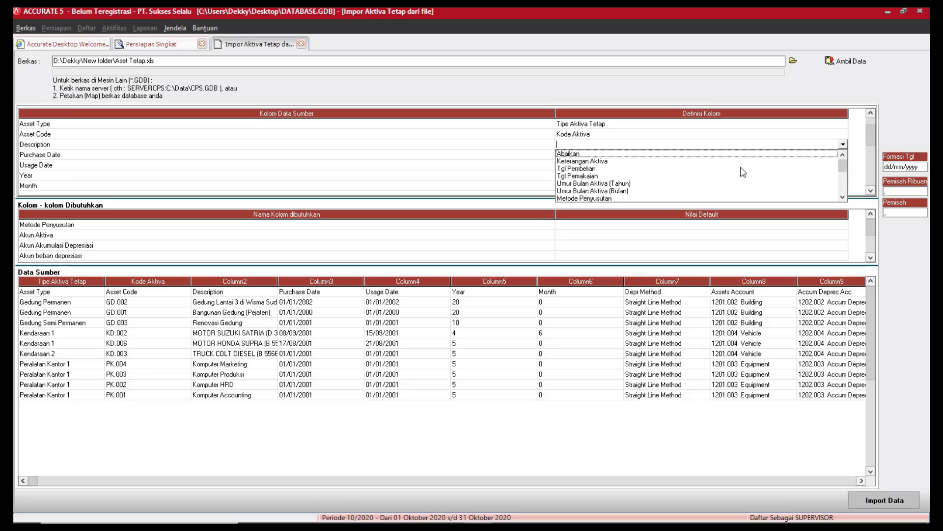
pyautogui.click(585, 162)
pyautogui.click(837, 157)
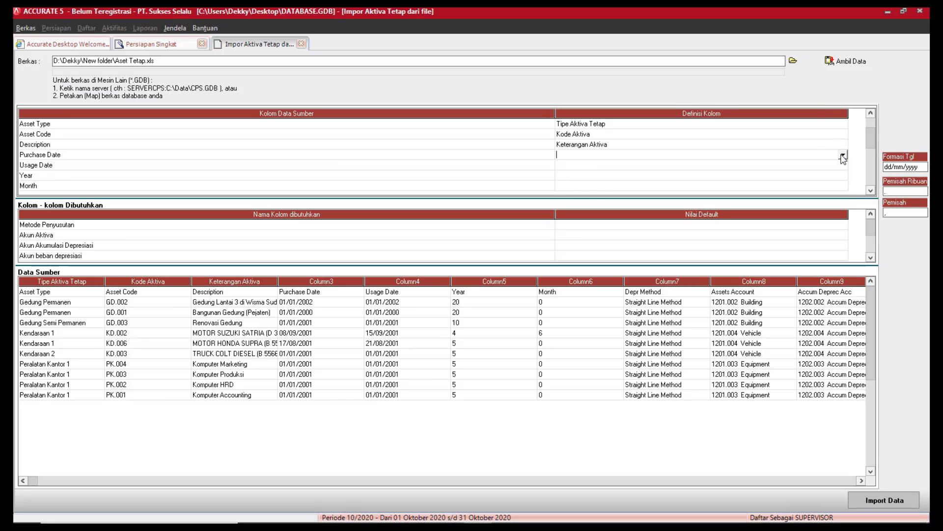
pyautogui.click(843, 157)
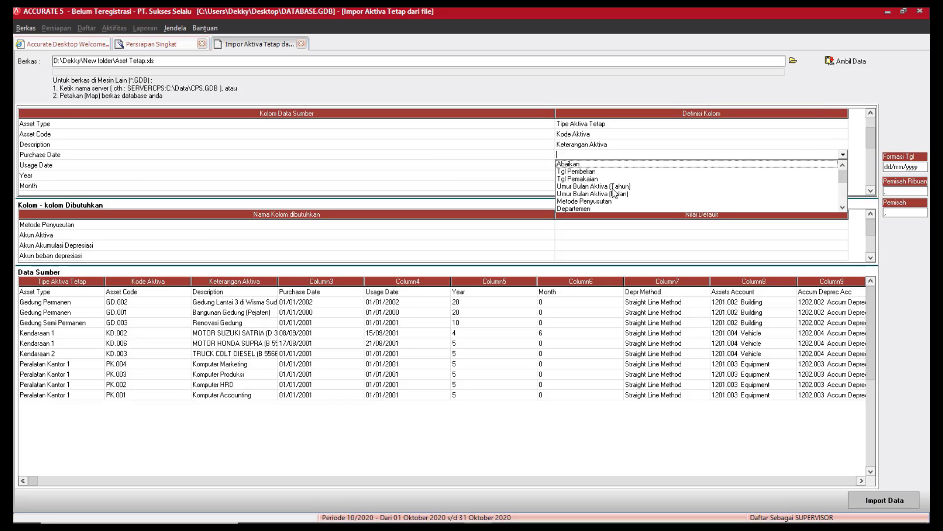
pyautogui.click(595, 171)
# Map Usage Date to Tgl Pemakaian, Year and Month to Umur Bulan Aktiva (Tahun/Bulan).
pyautogui.click(827, 165)
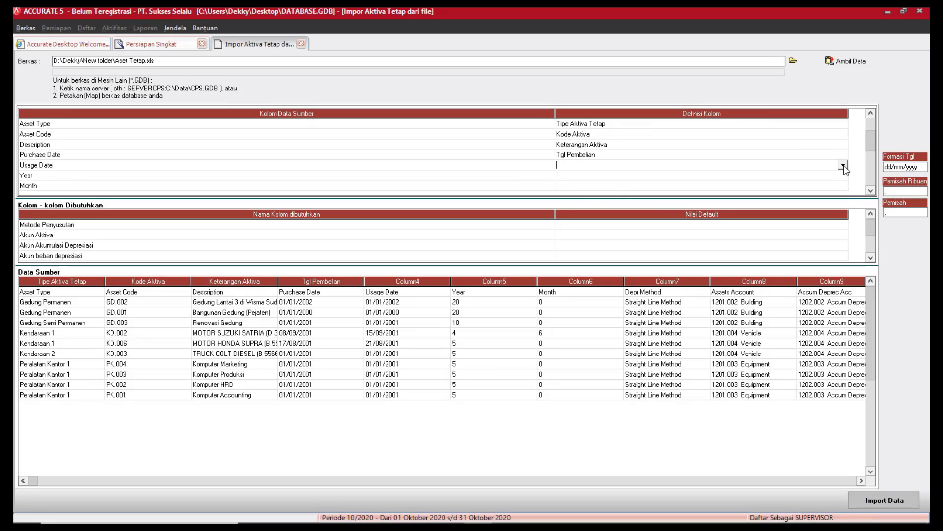
pyautogui.click(843, 167)
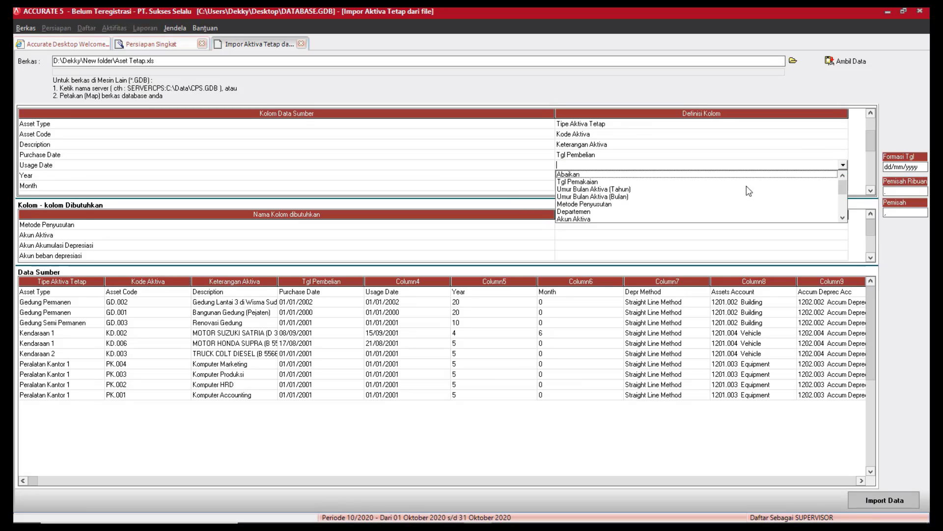
pyautogui.click(589, 181)
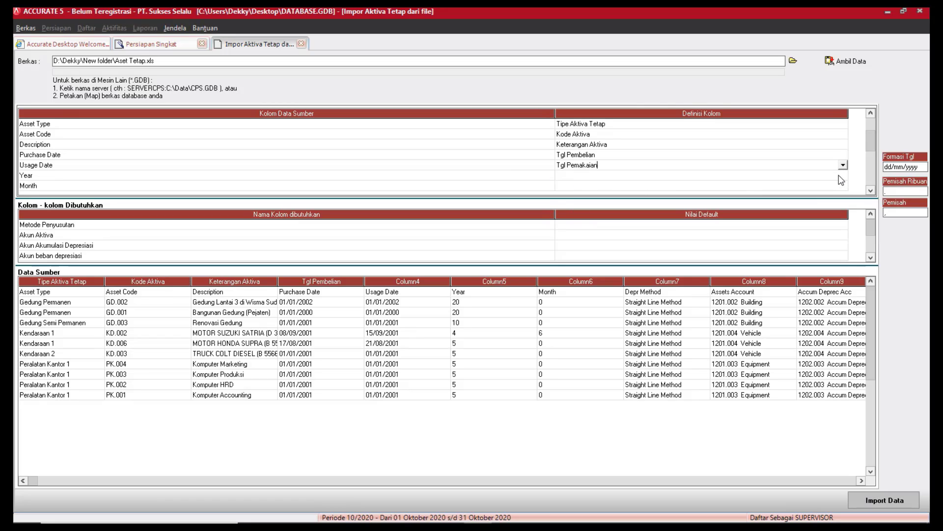
pyautogui.click(839, 177)
pyautogui.click(845, 179)
pyautogui.click(843, 175)
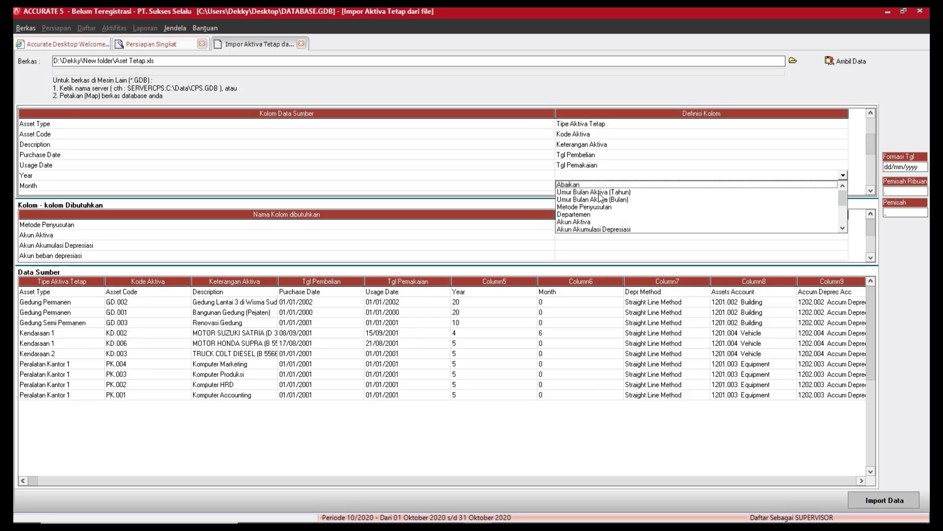
pyautogui.click(602, 192)
pyautogui.click(843, 187)
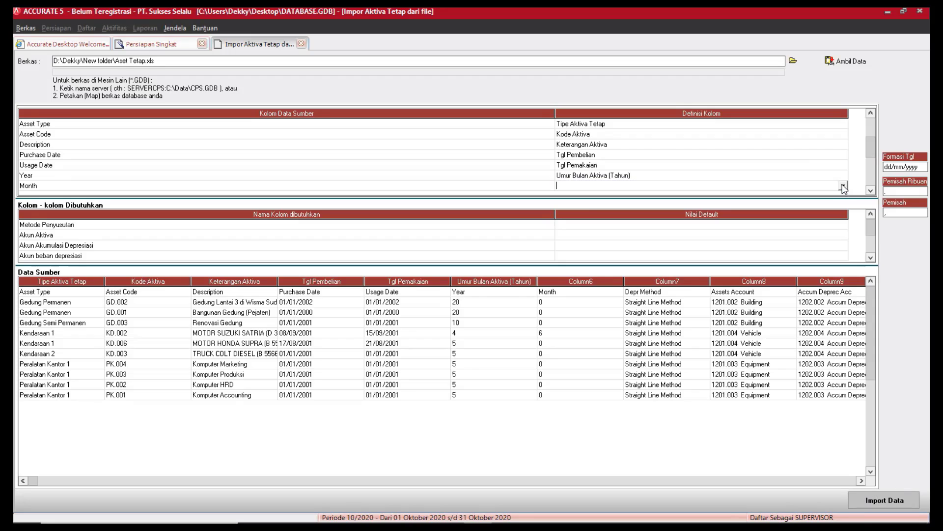
pyautogui.click(843, 187)
pyautogui.click(623, 203)
# Map the Depr Method column to Metode Penyusutan.
pyautogui.scroll(-6, 872, 190)
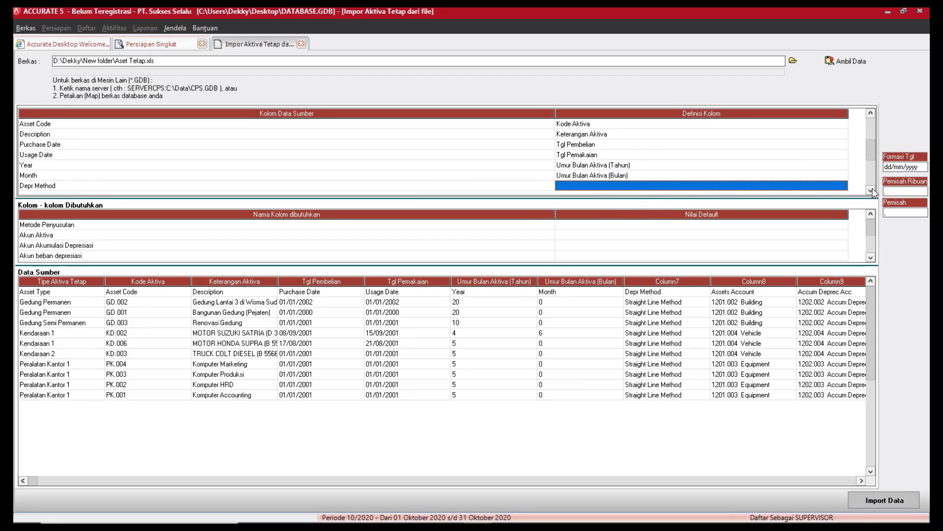
pyautogui.click(811, 138)
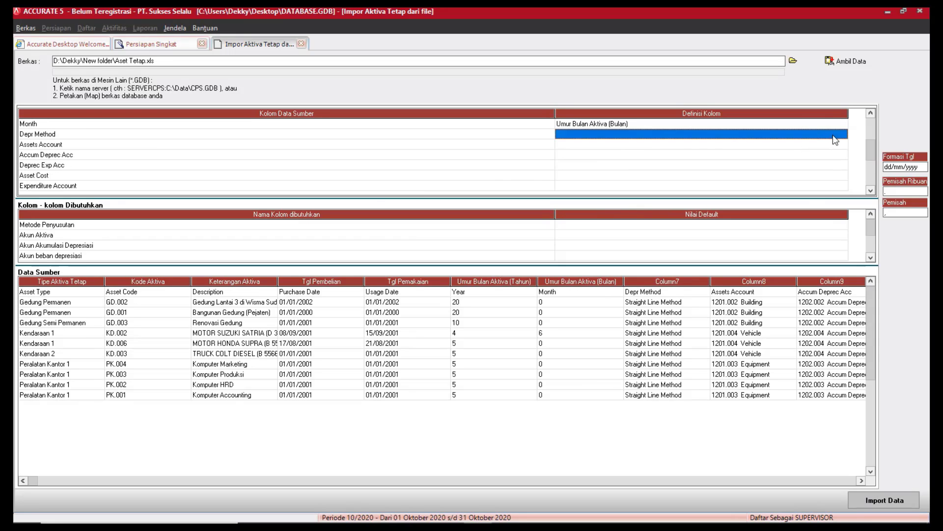
pyautogui.click(842, 134)
pyautogui.click(843, 134)
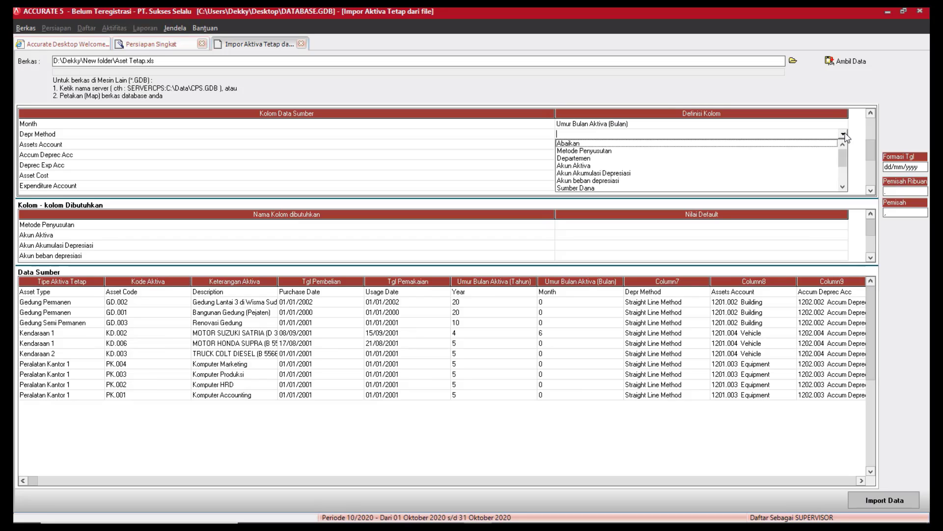
pyautogui.click(602, 156)
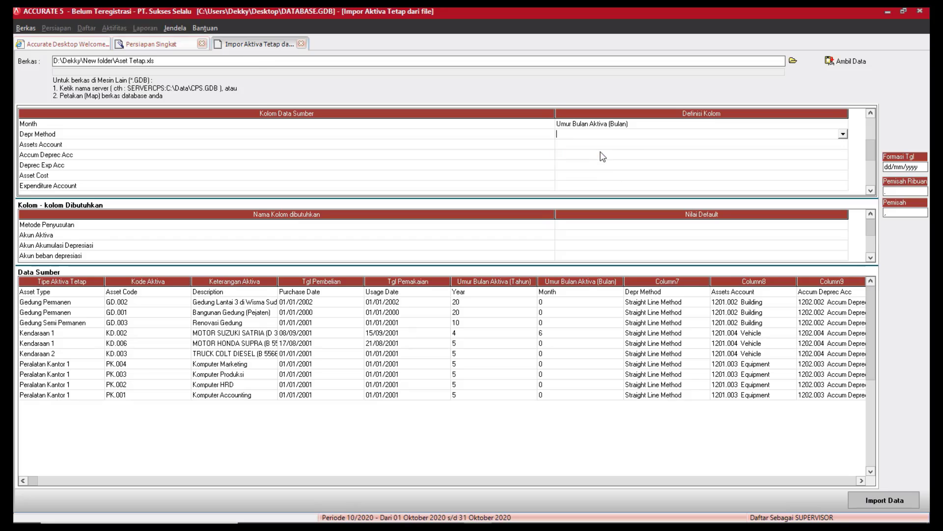
pyautogui.click(201, 50)
# Match Straight Line Method to Metode Garis Lurus and confirm.
pyautogui.click(226, 50)
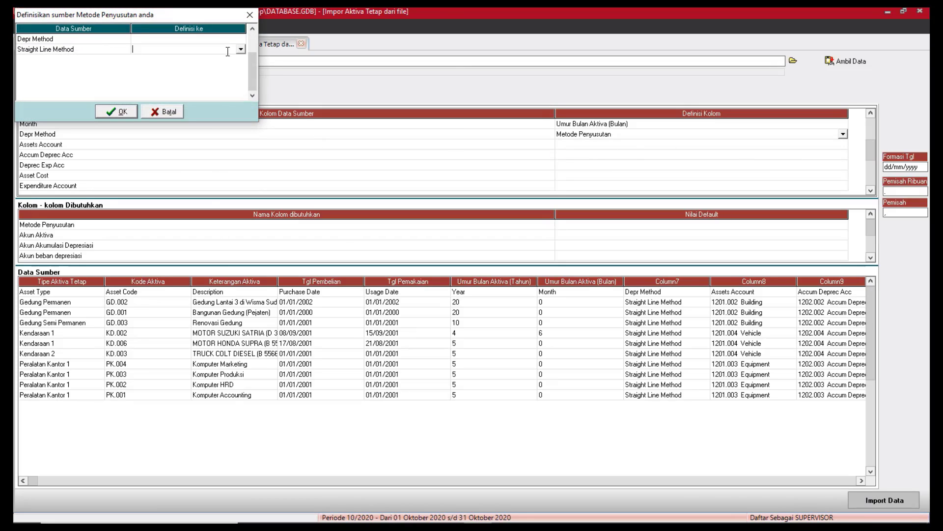
pyautogui.click(241, 50)
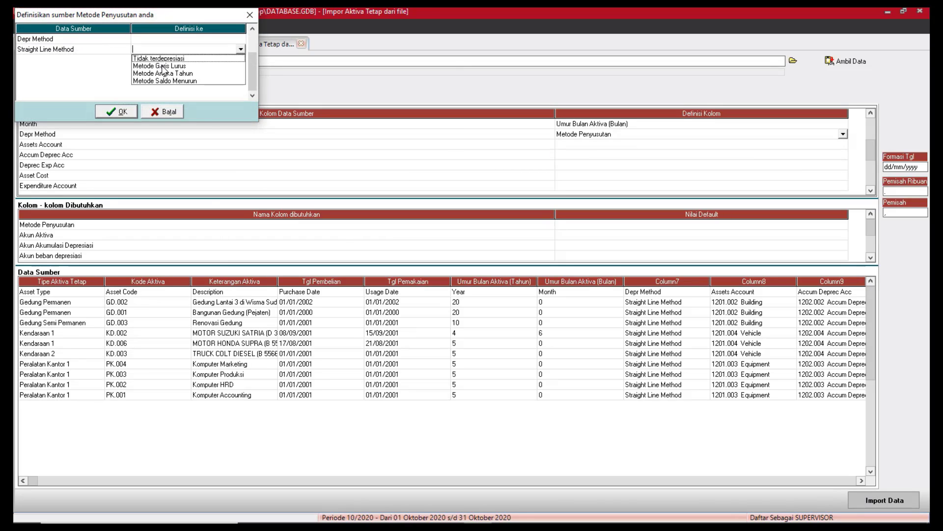
pyautogui.click(162, 66)
pyautogui.click(135, 112)
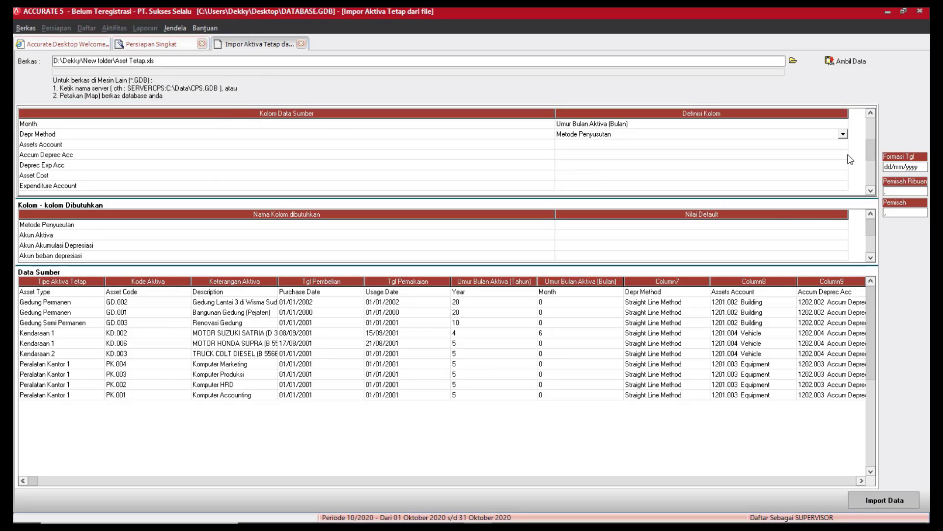
# Define Assets Account as Akun Aktiva and assign Building to 1700.02 Gedung.
pyautogui.click(844, 146)
pyautogui.click(844, 146)
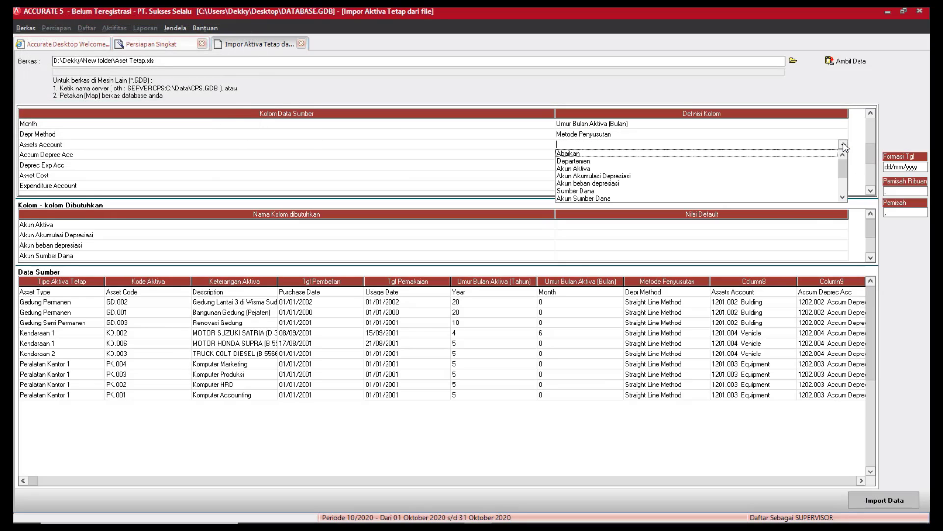
pyautogui.click(588, 169)
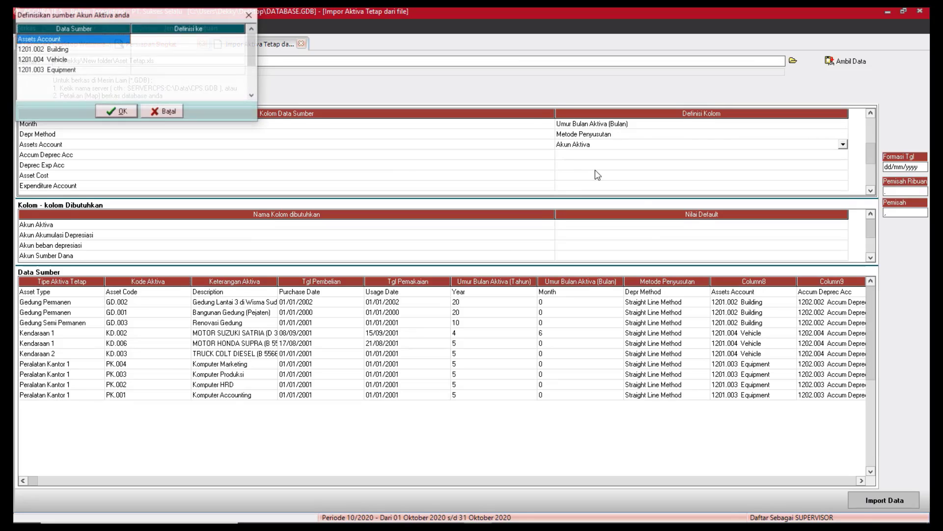
pyautogui.click(219, 50)
pyautogui.click(219, 50)
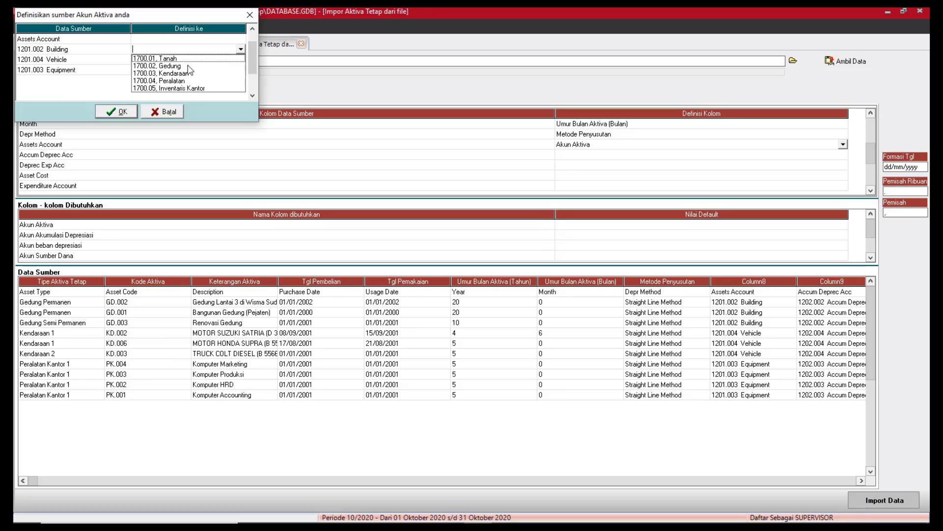
pyautogui.click(189, 66)
pyautogui.click(241, 49)
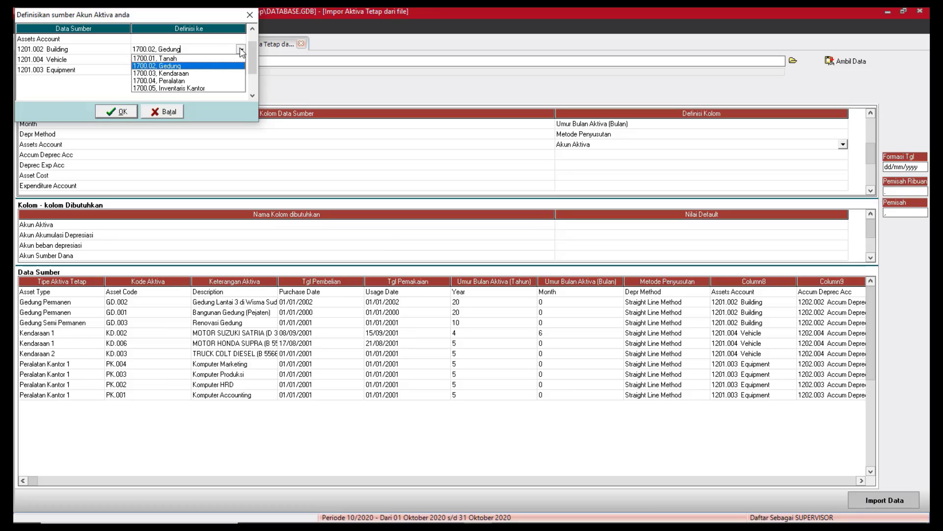
pyautogui.click(241, 49)
# Assign Vehicle to 1700.03 Kendaraan and Equipment to 1700.04 Peralatan, then confirm.
pyautogui.click(240, 60)
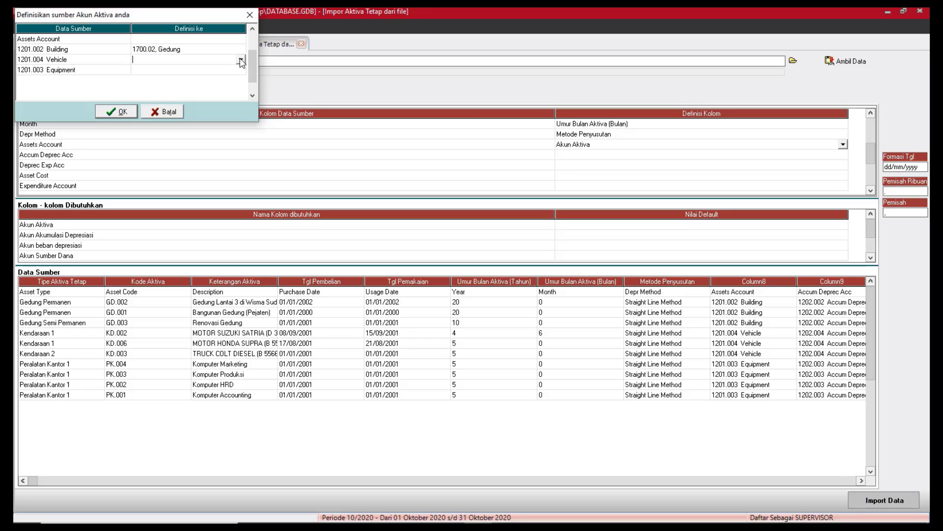
pyautogui.click(241, 60)
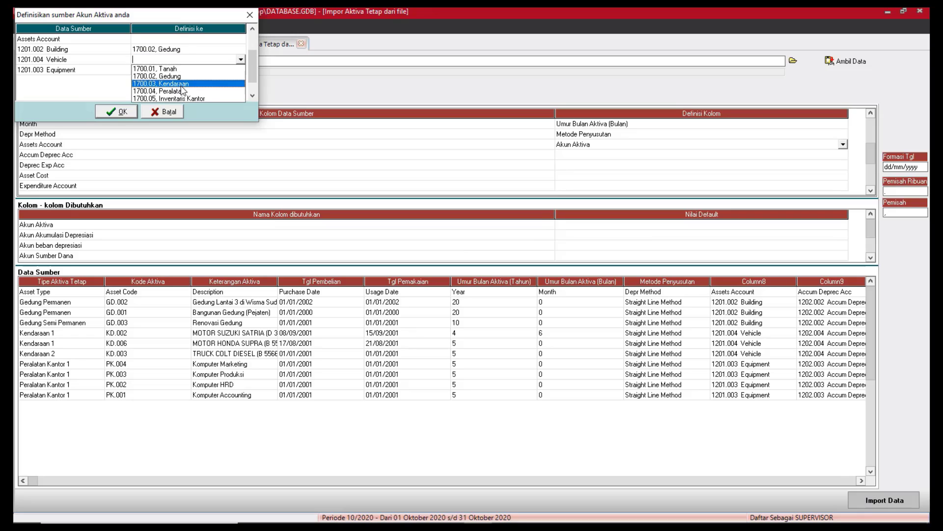
pyautogui.click(179, 85)
pyautogui.click(227, 70)
pyautogui.click(227, 70)
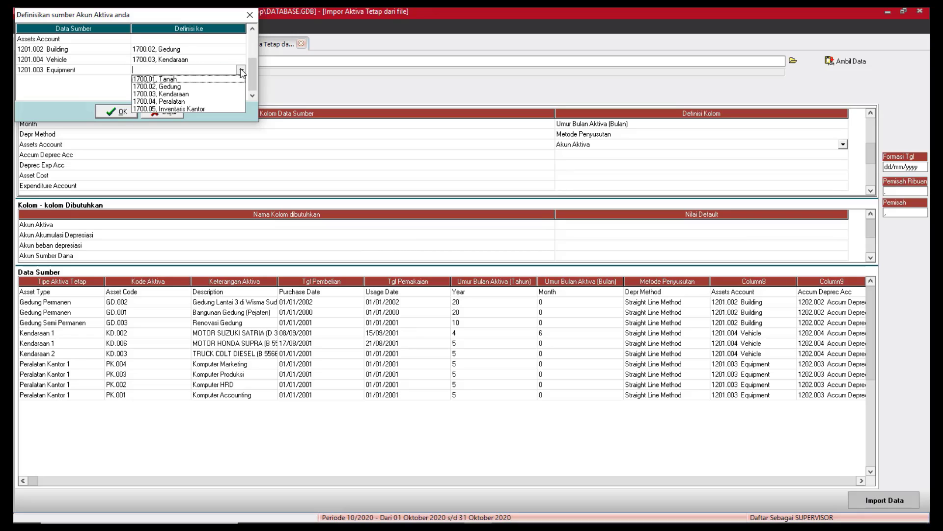
pyautogui.click(183, 102)
pyautogui.click(117, 111)
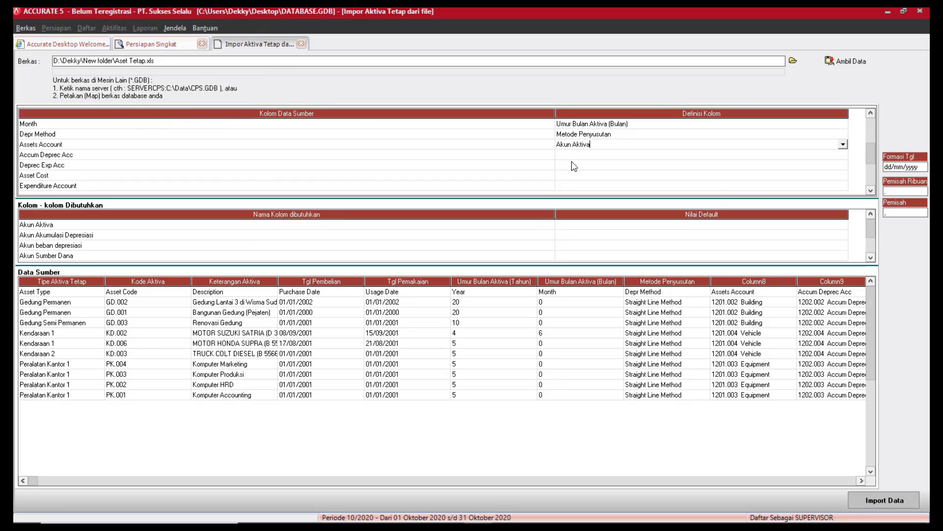
# Define the Accum Deprec Acc column as Akun Akumulasi Depresiasi.
pyautogui.click(843, 155)
pyautogui.click(845, 156)
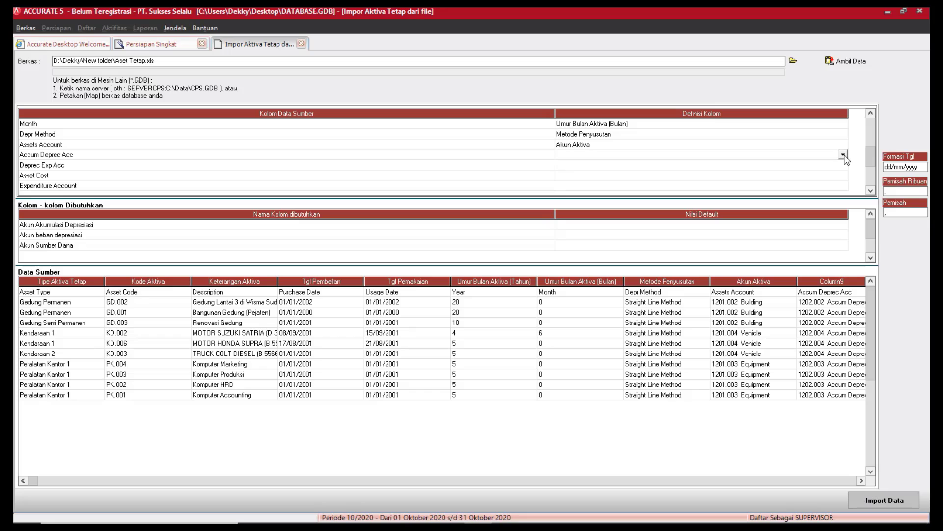
pyautogui.click(843, 155)
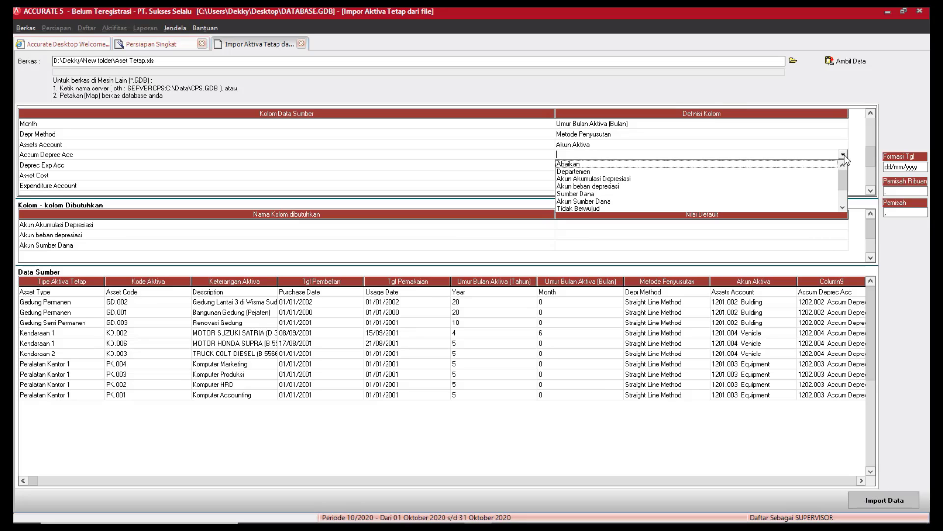
pyautogui.click(627, 180)
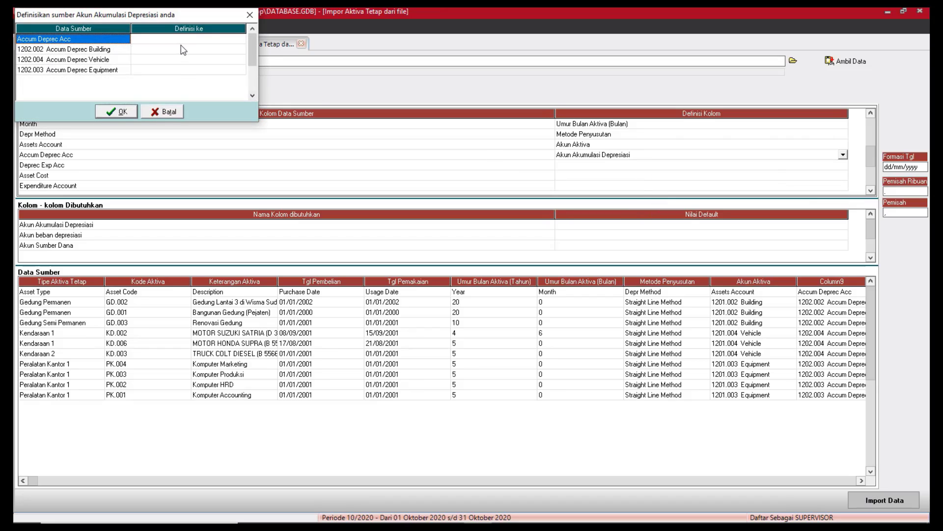
# Map building, vehicle and equipment to accumulated depreciation accounts 1710.01, 1710.02 and 1710.03.
pyautogui.click(241, 50)
pyautogui.click(241, 49)
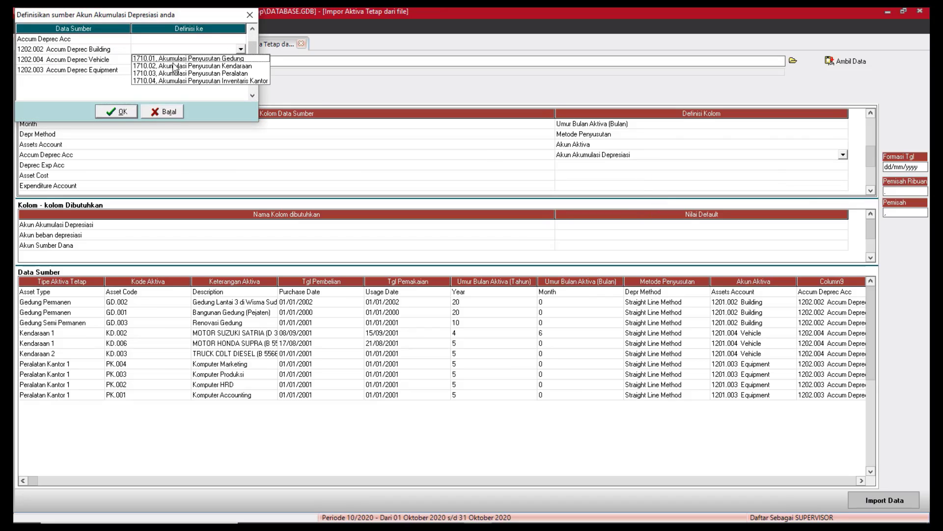
pyautogui.click(199, 59)
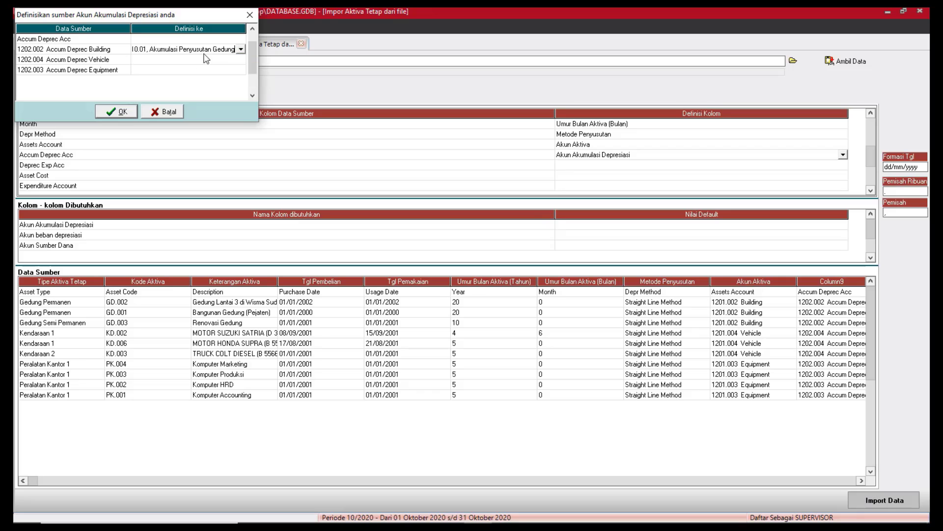
pyautogui.click(241, 61)
pyautogui.click(241, 60)
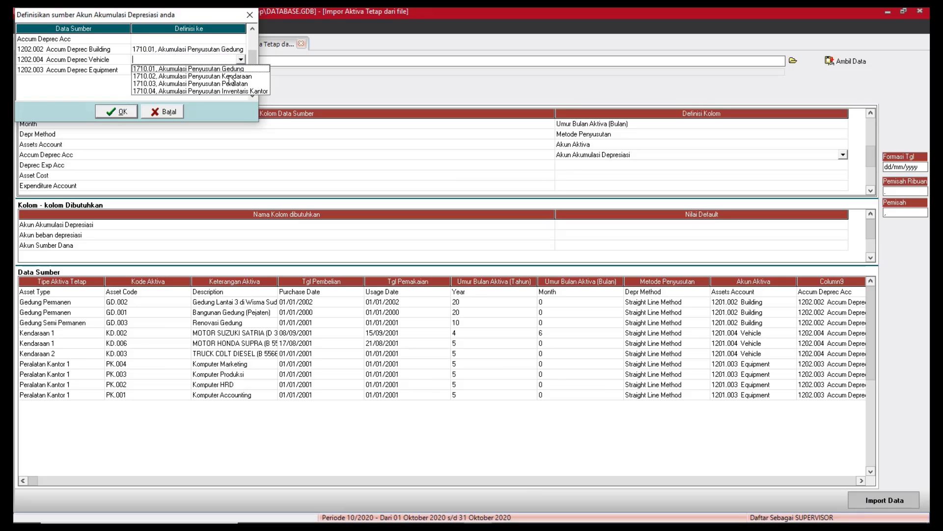
pyautogui.click(230, 76)
pyautogui.click(241, 71)
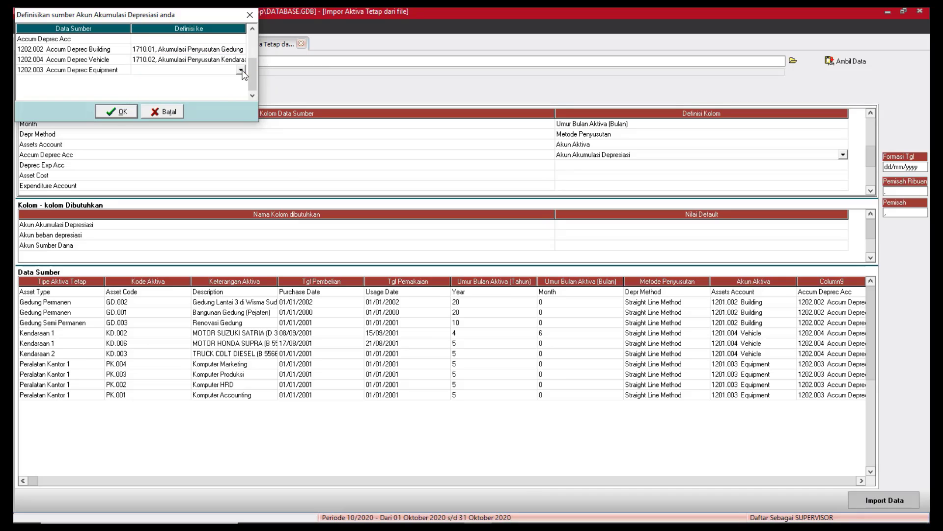
pyautogui.click(241, 71)
pyautogui.click(228, 95)
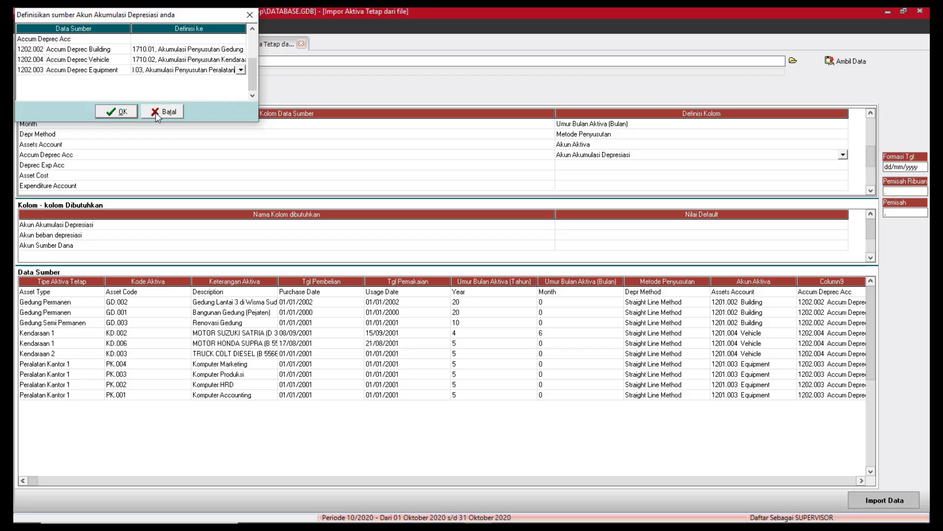
pyautogui.click(117, 111)
# Define Deprec Exp Acc as Akun beban depresiasi and assign 6300.01 Biaya Penyusutan Gedung to building.
pyautogui.click(844, 167)
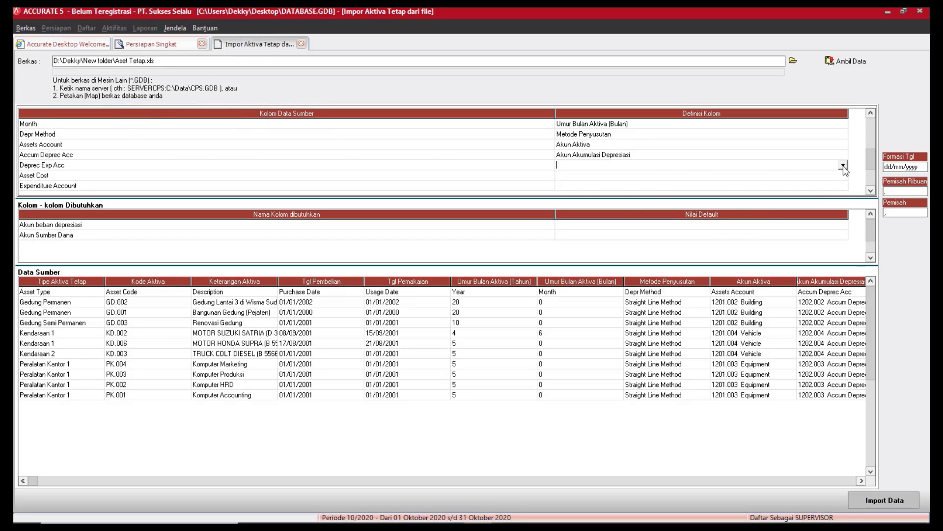
pyautogui.click(843, 166)
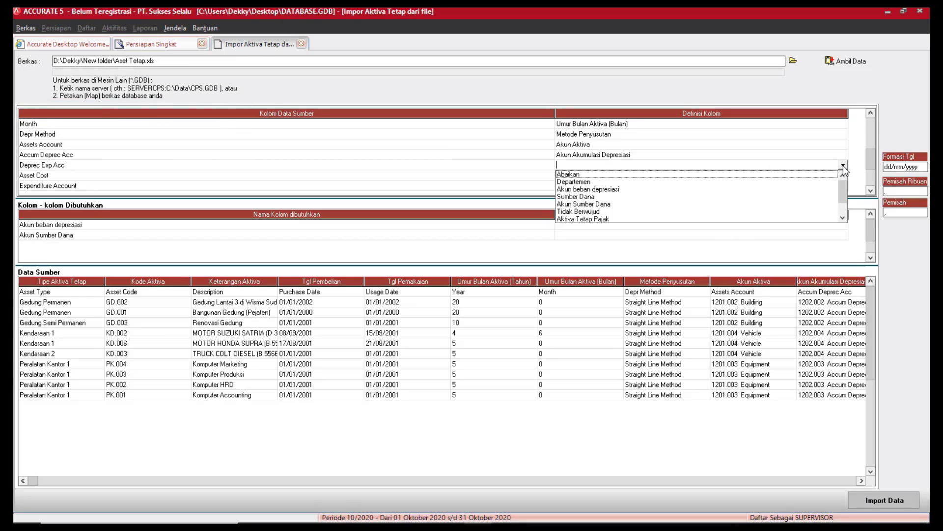
pyautogui.click(598, 200)
pyautogui.click(229, 47)
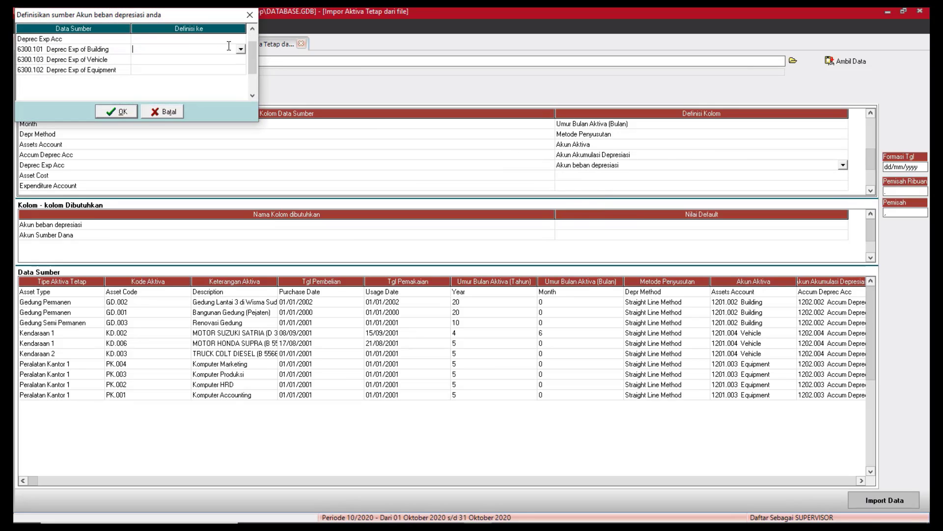
pyautogui.click(240, 48)
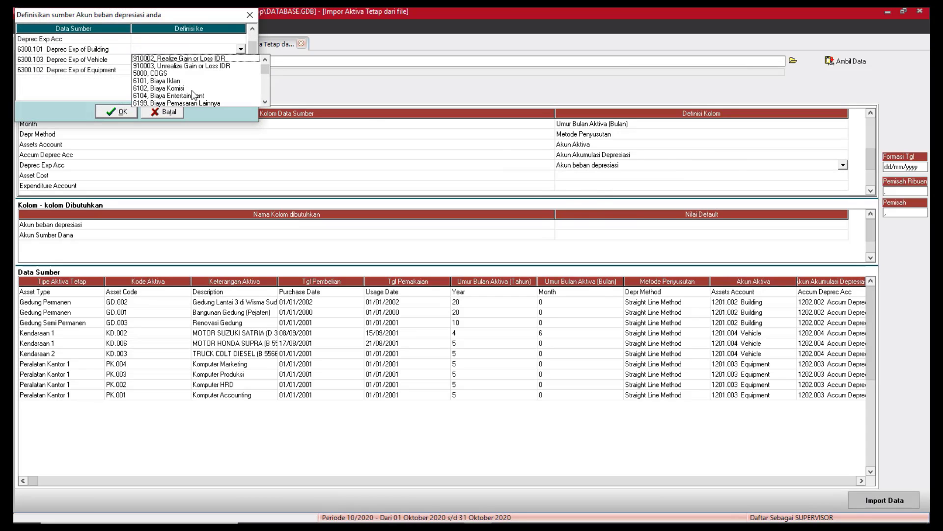
pyautogui.scroll(-5, 265, 100)
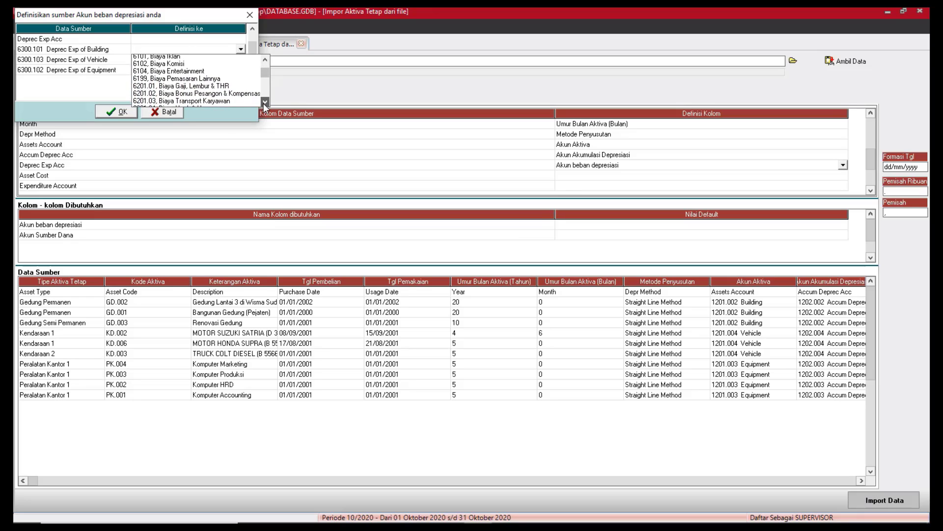
pyautogui.scroll(-3, 264, 105)
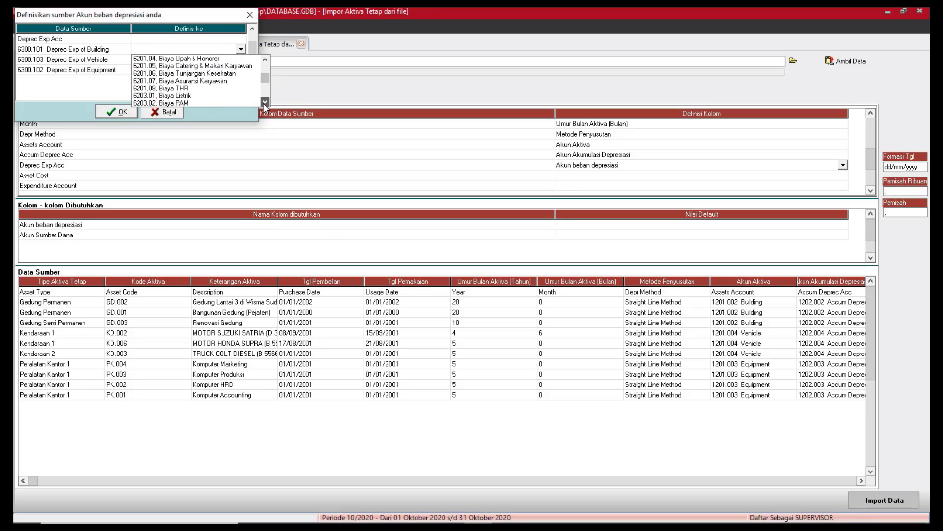
pyautogui.scroll(-5, 265, 105)
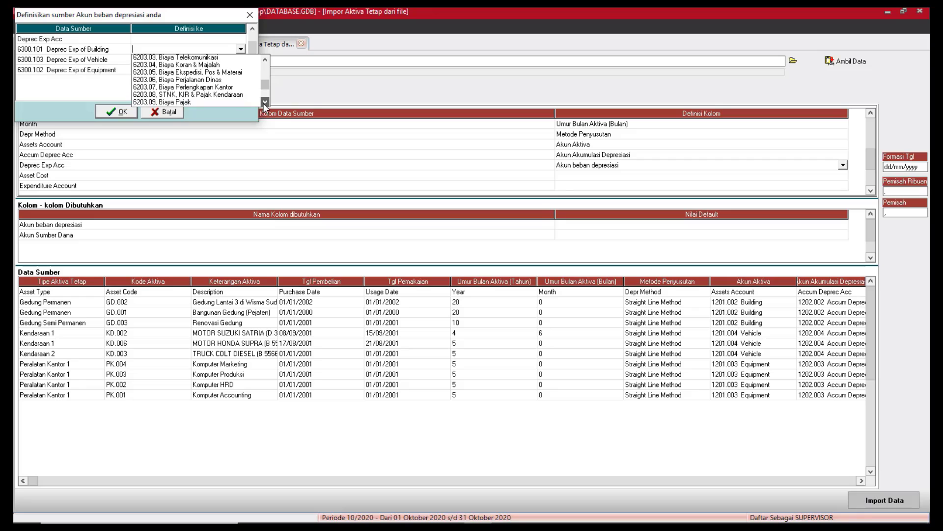
pyautogui.scroll(-5, 265, 105)
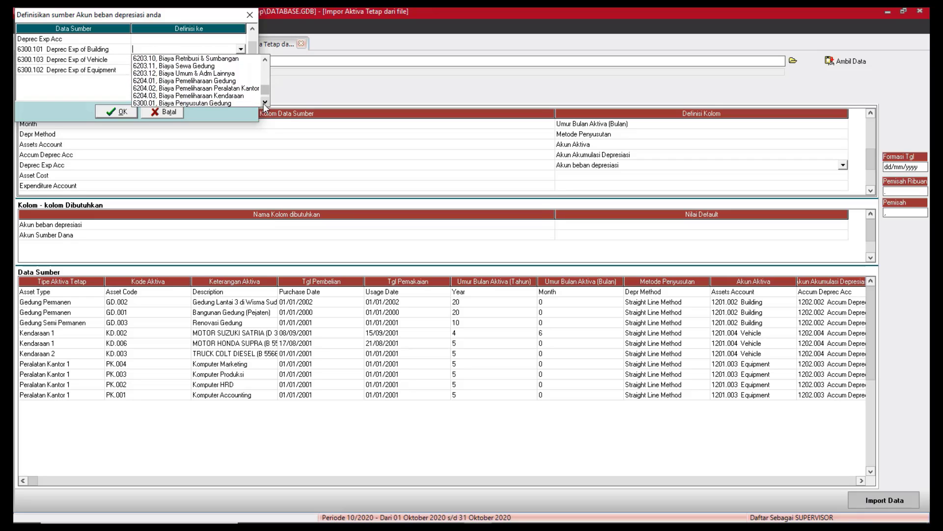
pyautogui.scroll(-1, 265, 106)
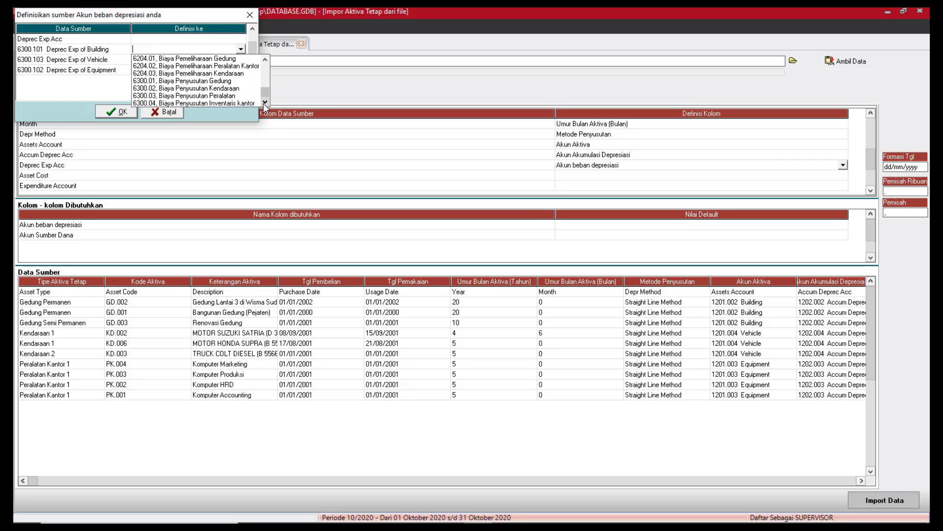
pyautogui.click(215, 81)
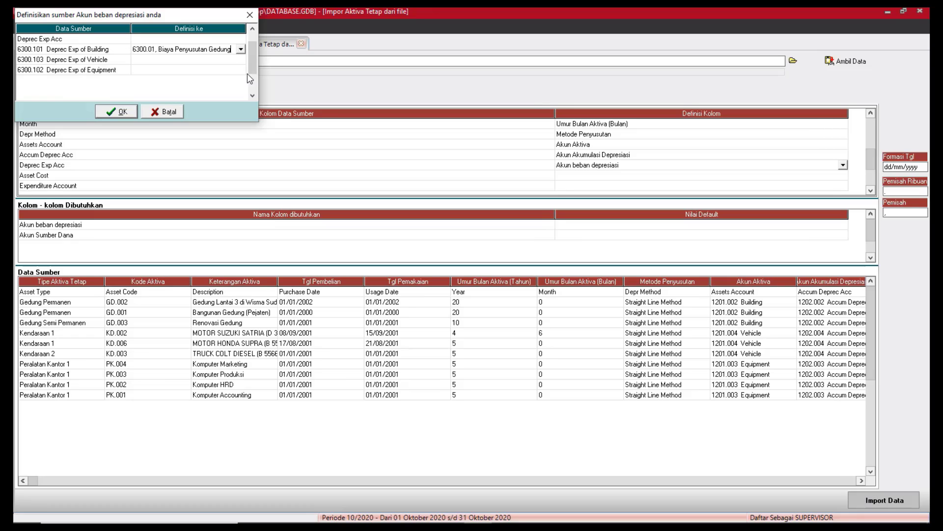
# Assign expense accounts 6300.02 to the vehicle row and 6300.03 to the equipment row.
pyautogui.click(241, 59)
pyautogui.click(241, 59)
pyautogui.moveTo(266, 81); pyautogui.dragTo(266, 106)
pyautogui.click(234, 98)
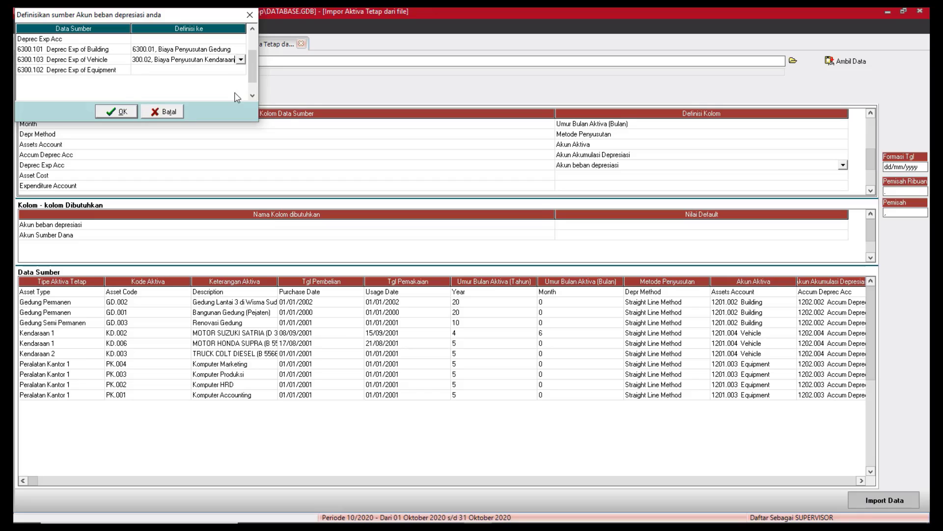
pyautogui.click(231, 72)
pyautogui.click(237, 69)
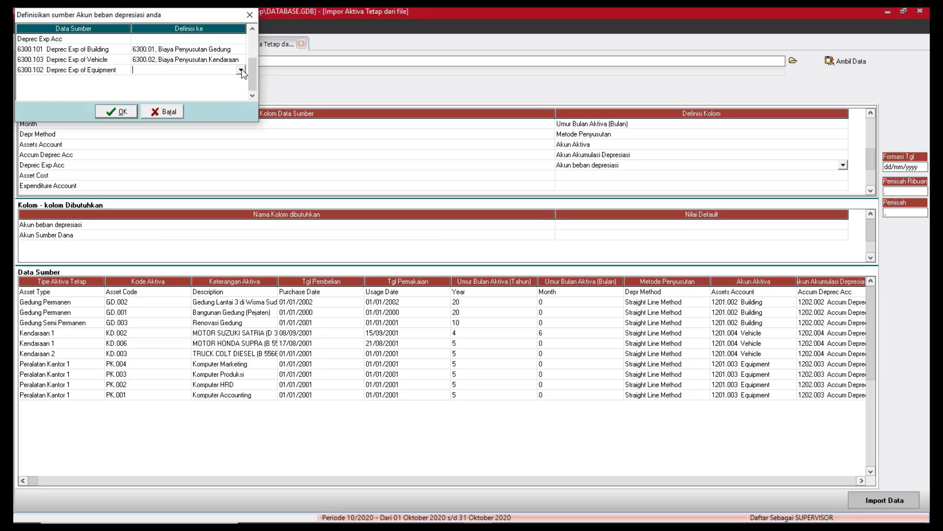
pyautogui.click(242, 70)
pyautogui.moveTo(266, 92); pyautogui.dragTo(265, 116)
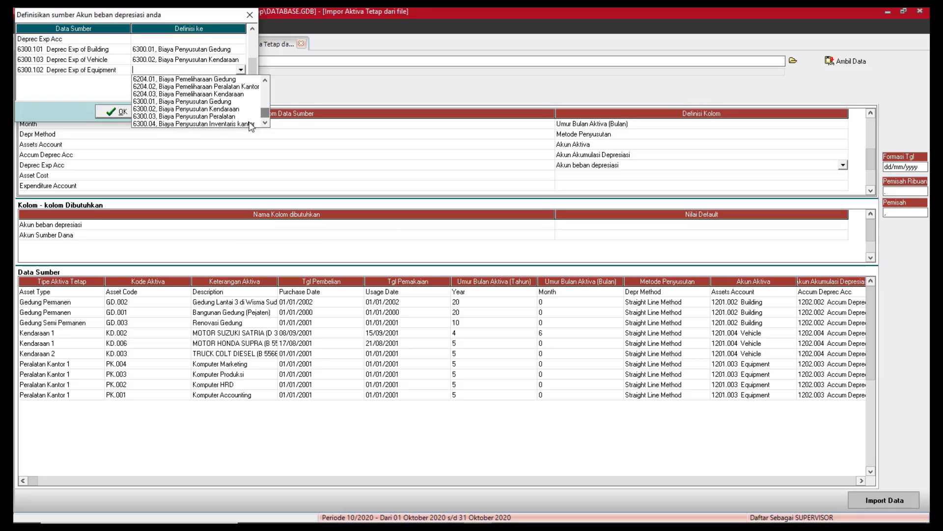
pyautogui.click(234, 117)
# Confirm the expense mapping and define the Asset Cost column as Sumber Dana.
pyautogui.click(118, 112)
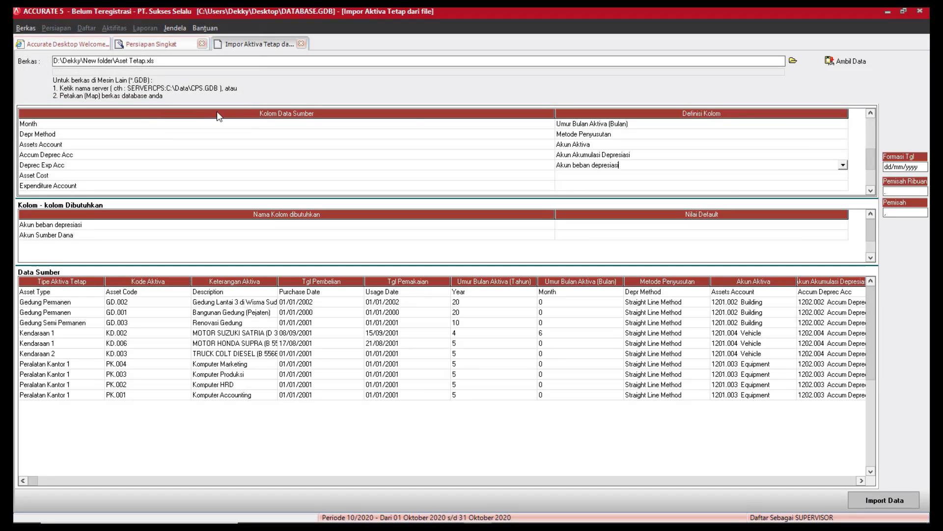
pyautogui.click(844, 176)
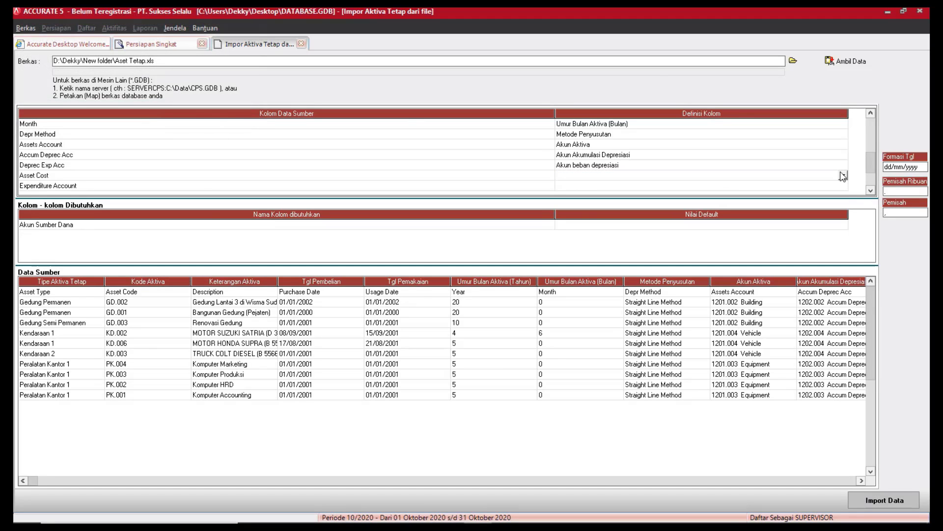
pyautogui.click(843, 175)
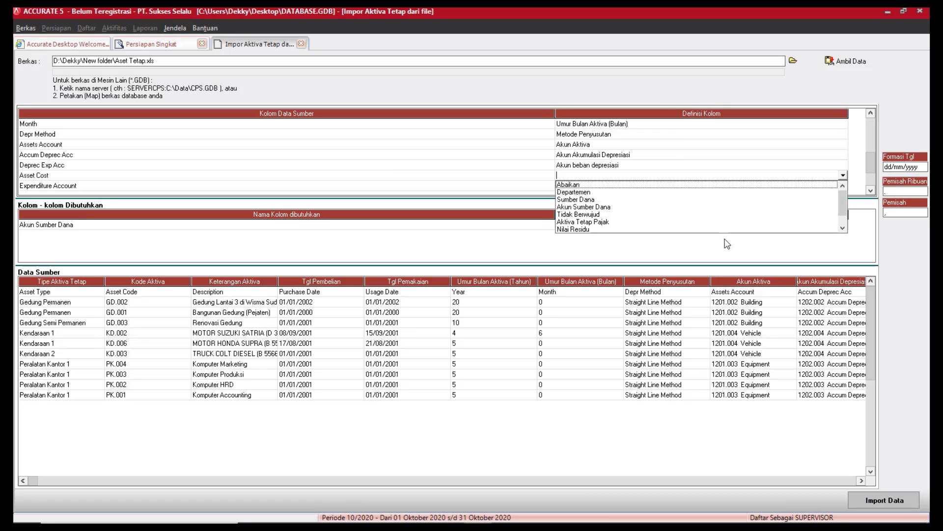
pyautogui.click(844, 228)
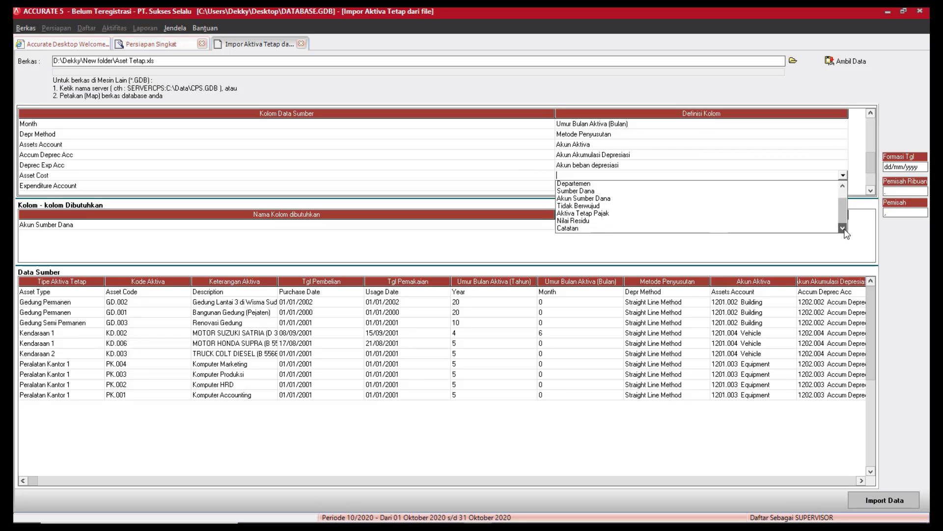
pyautogui.click(844, 228)
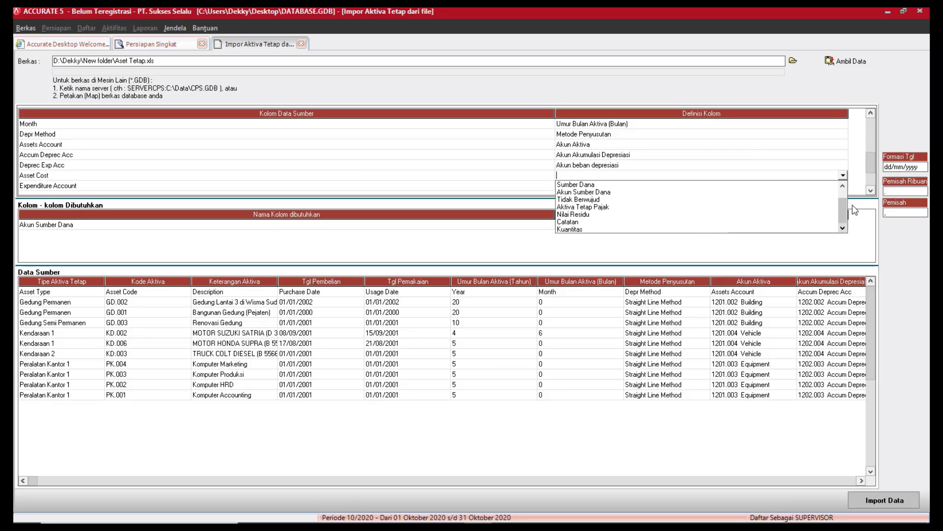
pyautogui.click(843, 186)
pyautogui.click(843, 186)
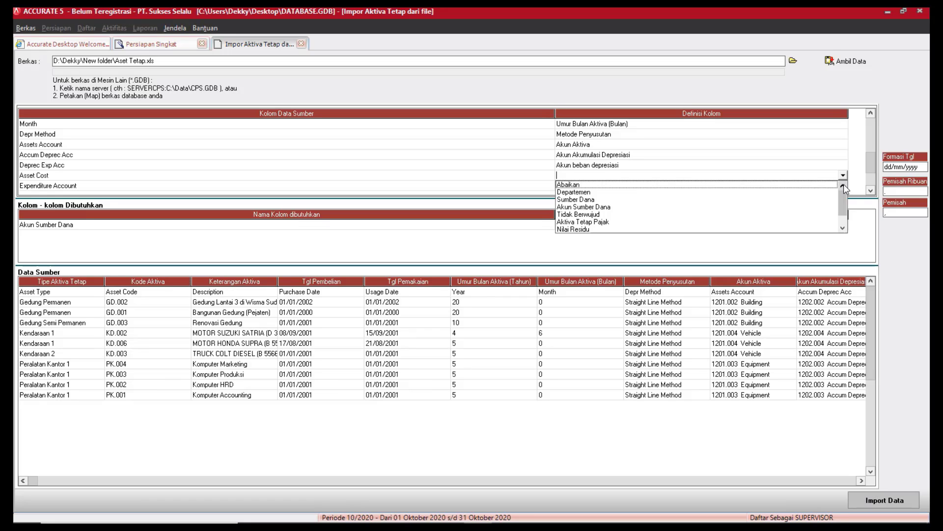
pyautogui.click(583, 200)
# Define Expenditure Account as Akun Sumber Dana, mapping Opening Balance Equity to 10001, OPENING BALANCE EQUITY.
pyautogui.click(815, 186)
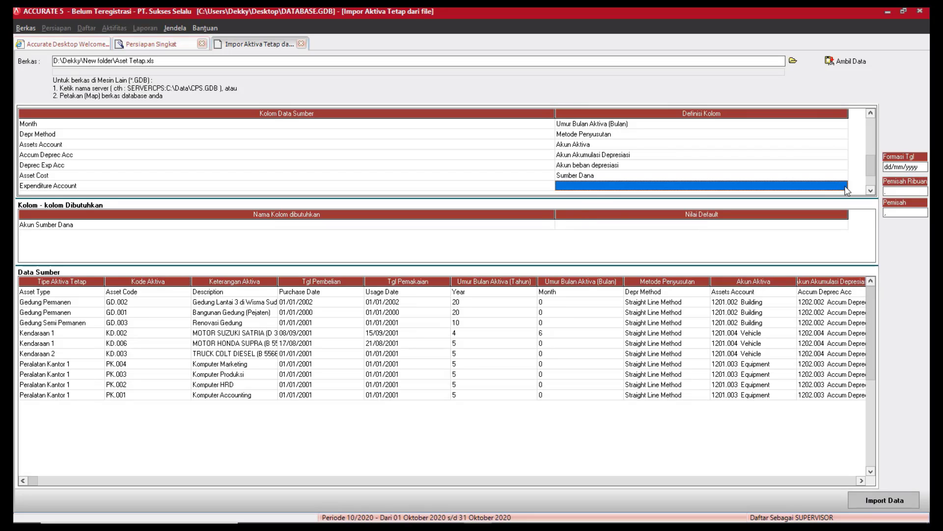
pyautogui.click(843, 185)
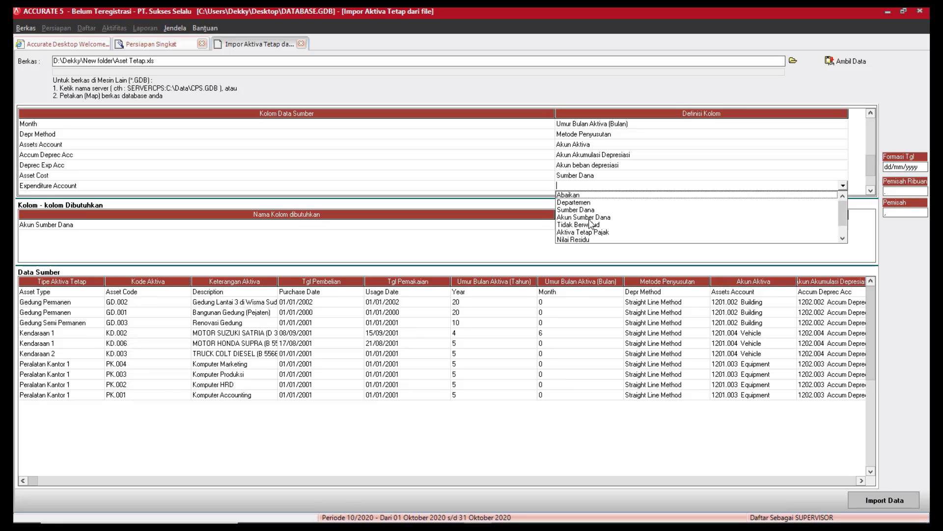
pyautogui.click(590, 218)
pyautogui.click(187, 39)
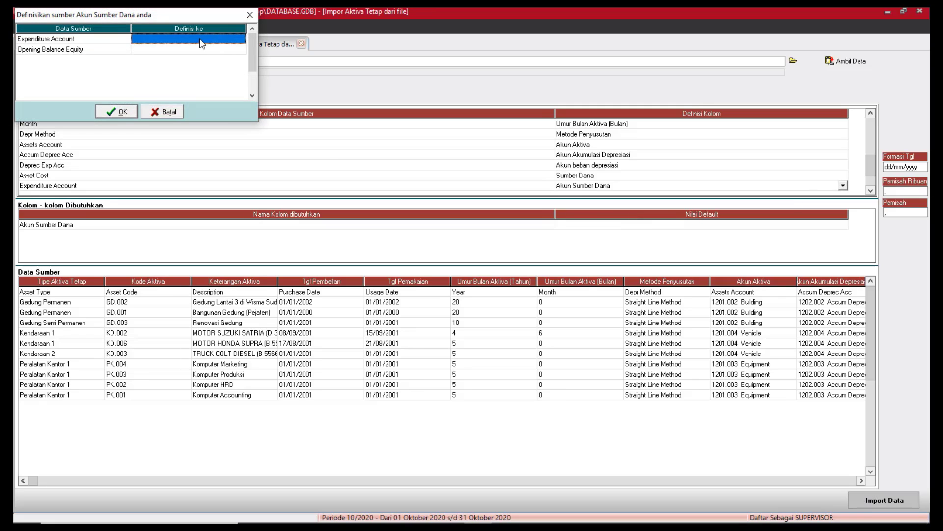
pyautogui.click(217, 49)
pyautogui.click(241, 49)
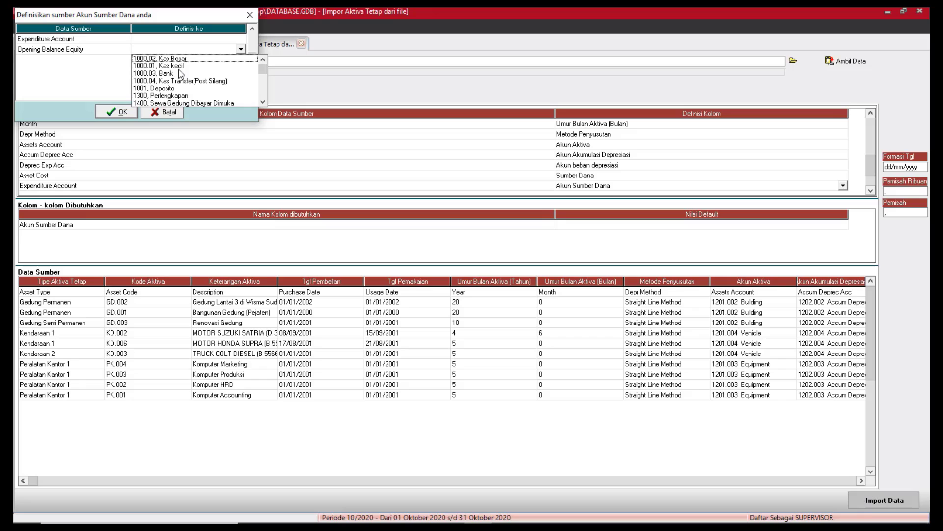
pyautogui.click(264, 101)
pyautogui.click(264, 102)
pyautogui.click(264, 102)
pyautogui.click(264, 102)
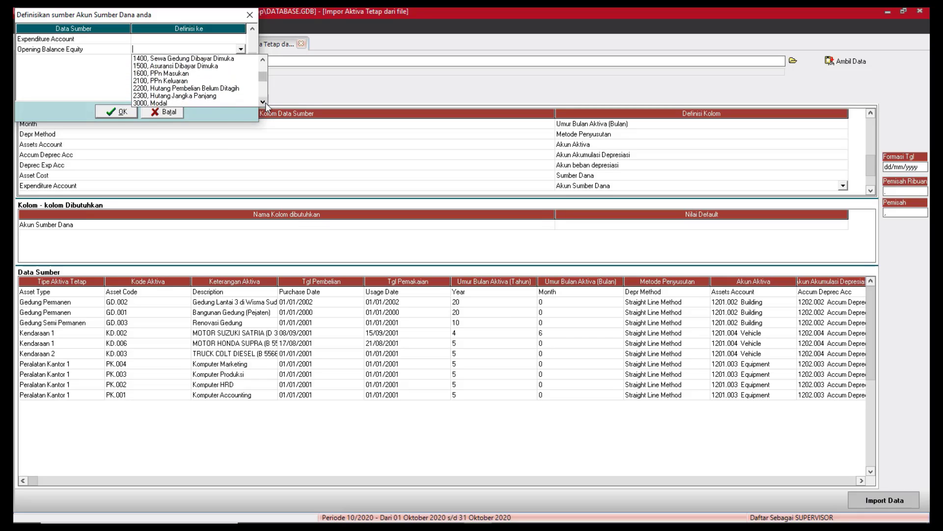
pyautogui.click(264, 101)
pyautogui.click(263, 101)
pyautogui.click(264, 102)
pyautogui.click(264, 102)
pyautogui.click(264, 101)
pyautogui.click(264, 102)
pyautogui.click(264, 101)
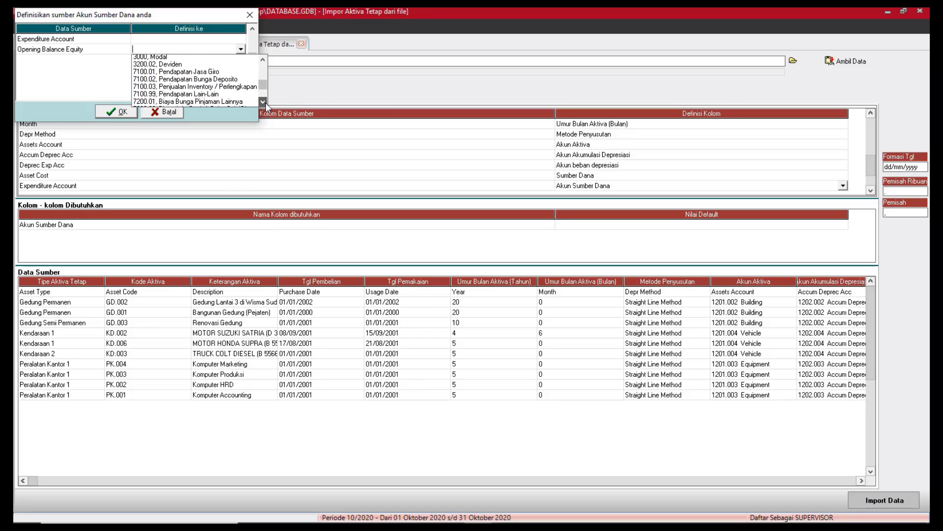
pyautogui.click(264, 102)
pyautogui.click(264, 102)
pyautogui.click(264, 101)
pyautogui.click(264, 102)
pyautogui.click(264, 102)
pyautogui.click(263, 102)
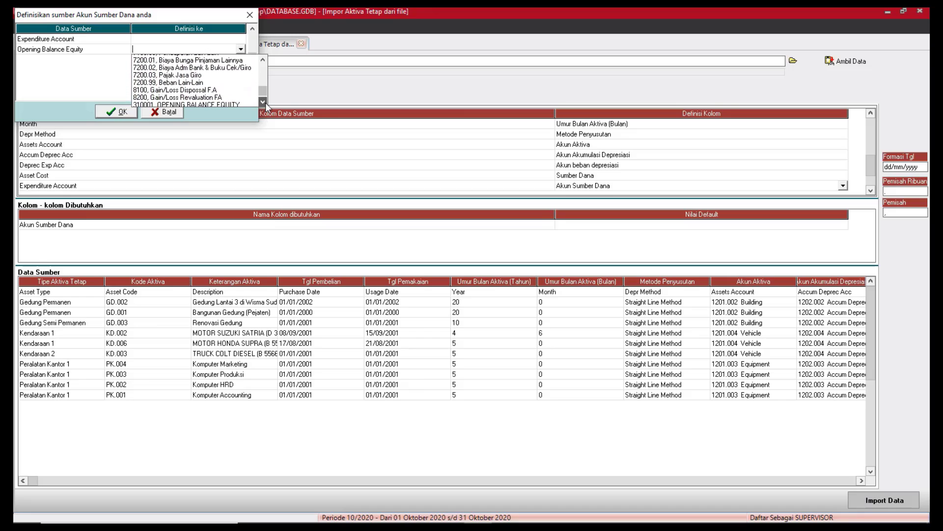
pyautogui.click(264, 102)
pyautogui.click(264, 102)
pyautogui.click(243, 98)
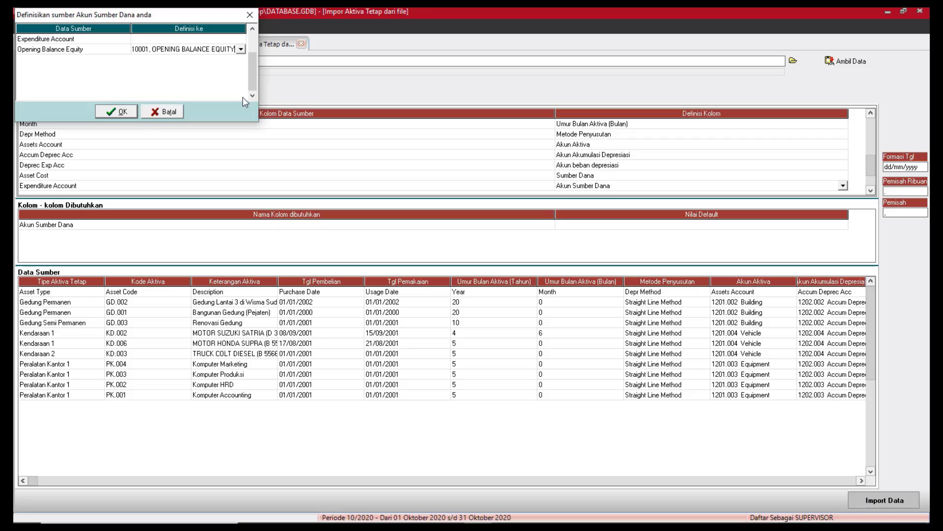
pyautogui.click(121, 116)
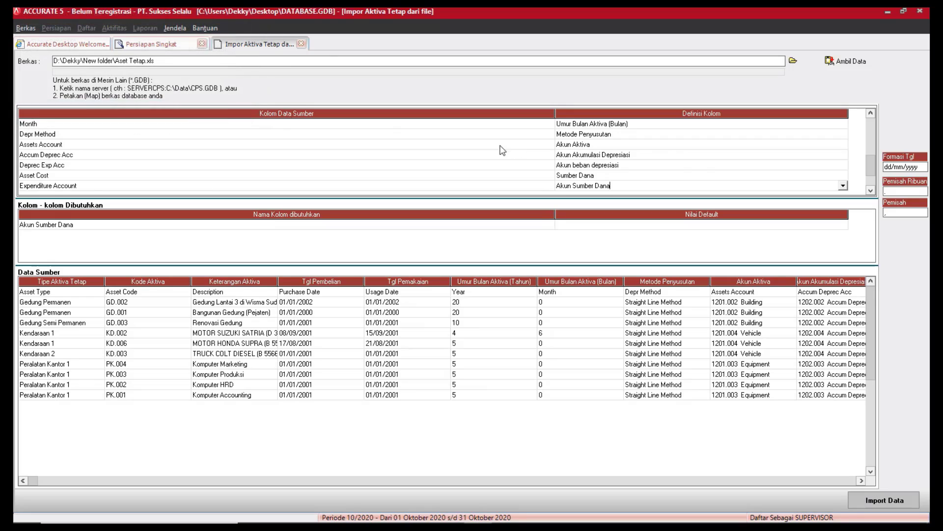
pyautogui.click(871, 190)
pyautogui.click(871, 191)
pyautogui.click(871, 190)
# Define the Intangible column as Tidak Berwujud, mapping No to Salah.
pyautogui.click(835, 166)
pyautogui.click(843, 167)
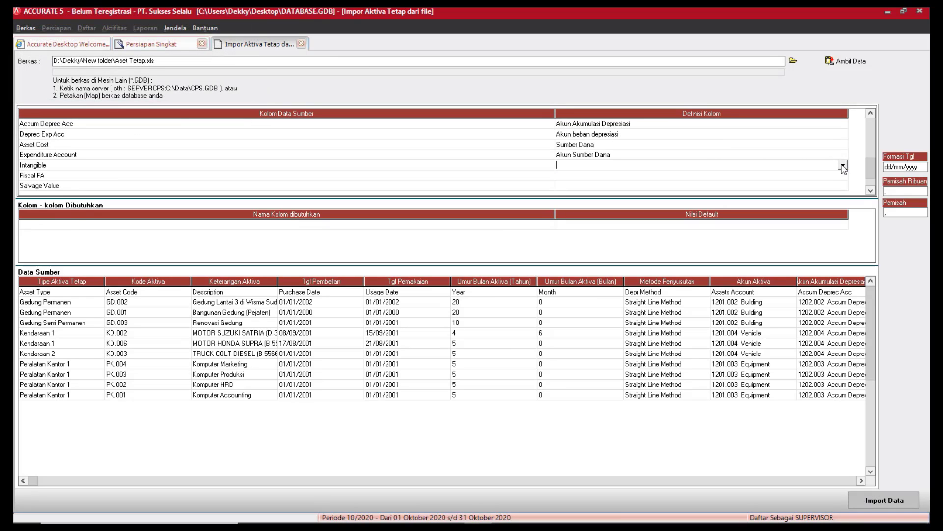
pyautogui.click(843, 166)
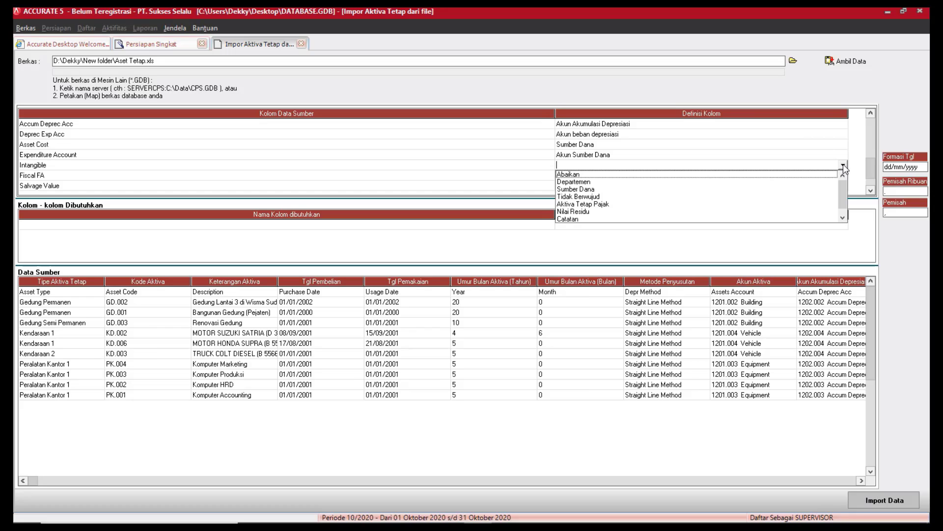
pyautogui.click(602, 198)
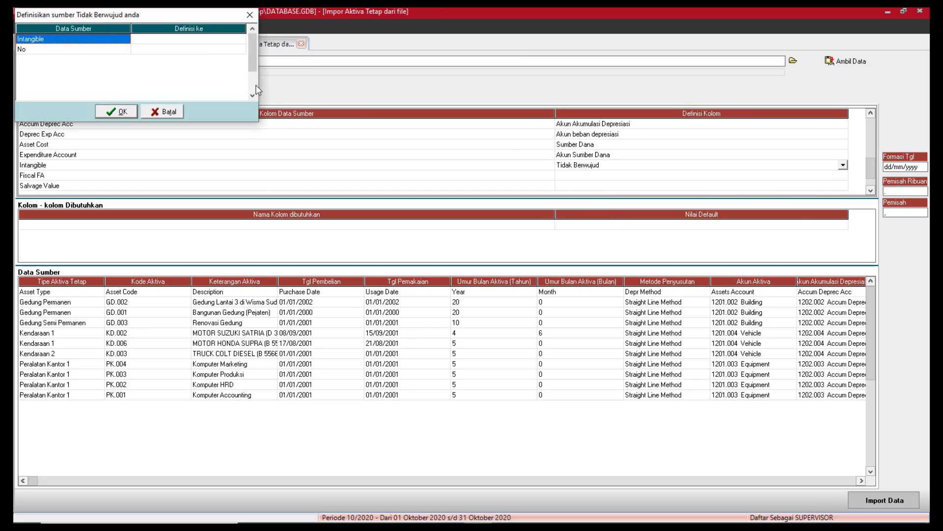
pyautogui.click(235, 50)
pyautogui.click(240, 49)
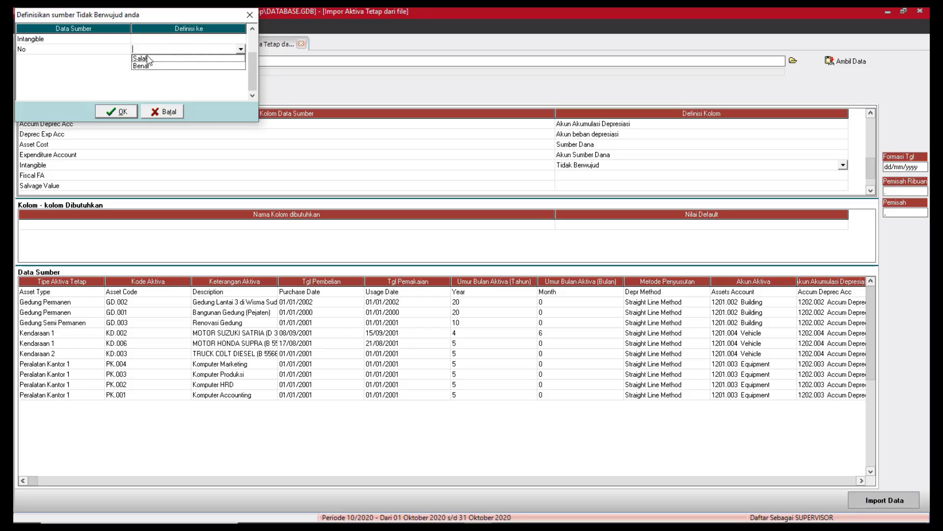
pyautogui.click(145, 65)
pyautogui.click(120, 112)
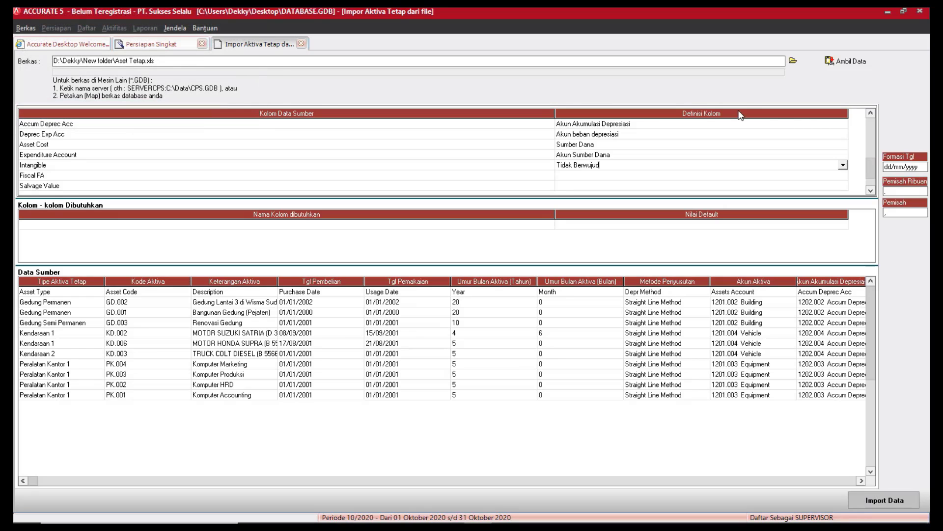
# Define the Fiscal FA column as Aktiva Tetap Pajak, mapping Yes to Benar.
pyautogui.click(843, 176)
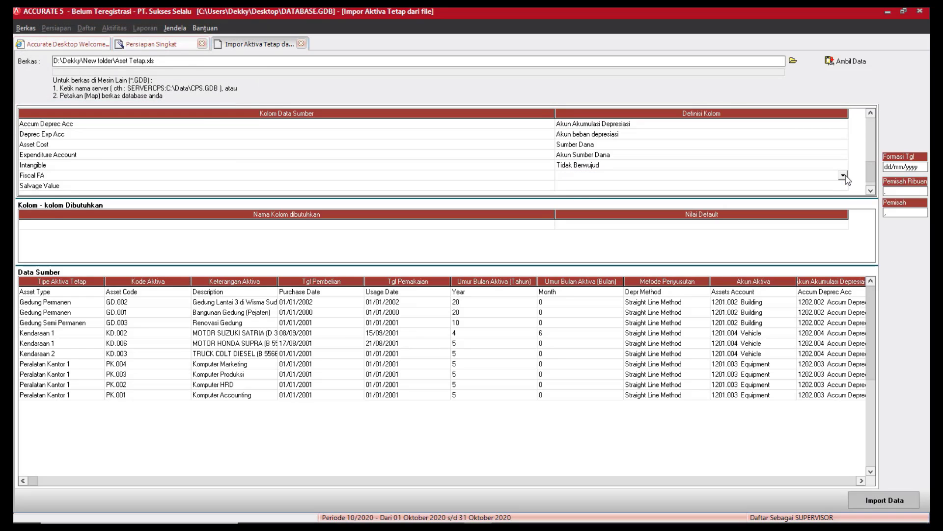
pyautogui.click(843, 176)
pyautogui.click(582, 207)
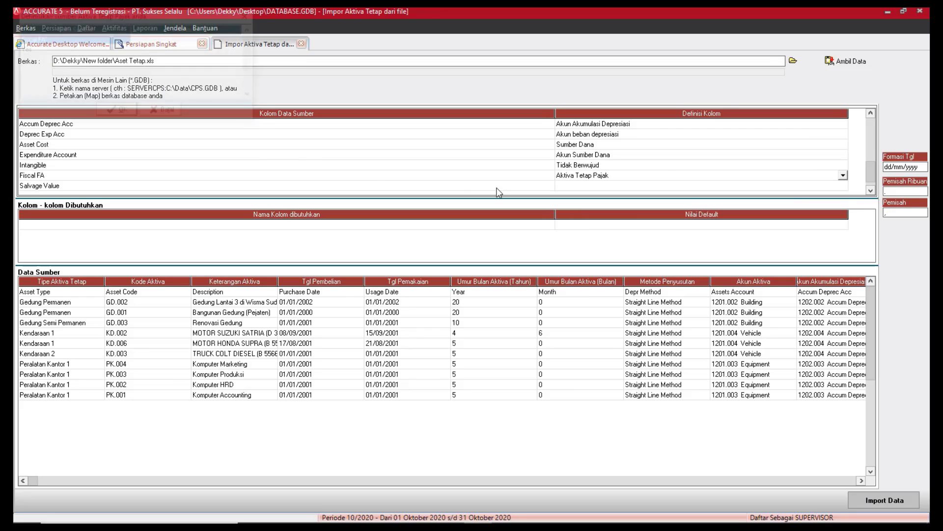
pyautogui.click(201, 49)
pyautogui.click(224, 49)
pyautogui.click(240, 49)
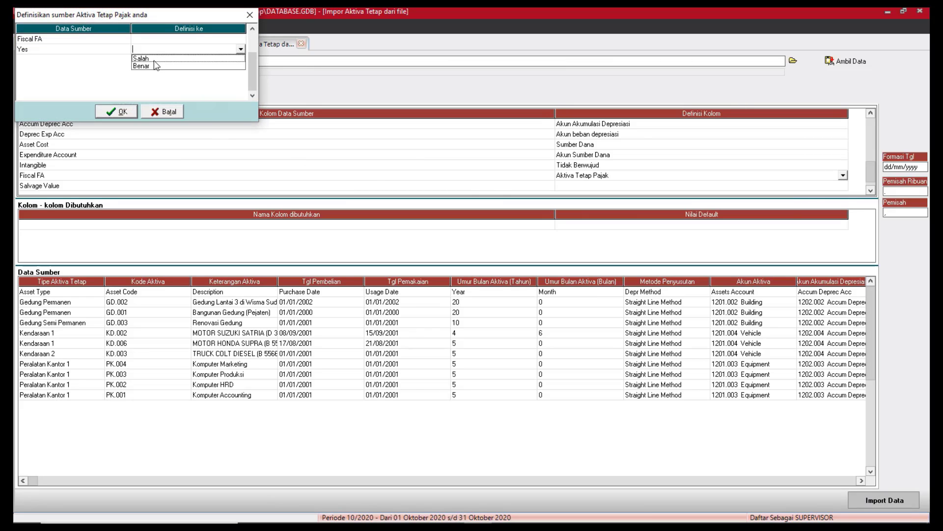
pyautogui.click(146, 70)
pyautogui.click(125, 111)
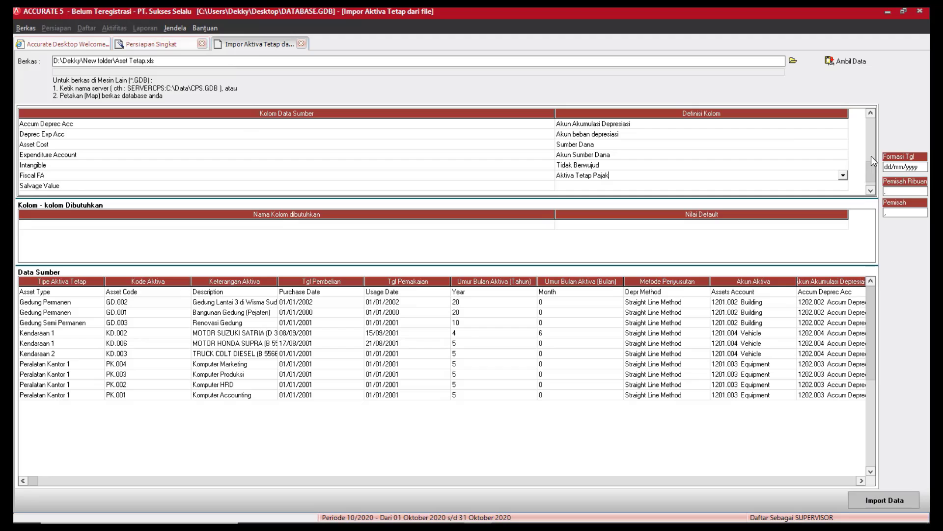
# Define the Salvage Value column as Nilai Residu.
pyautogui.click(846, 189)
pyautogui.click(844, 187)
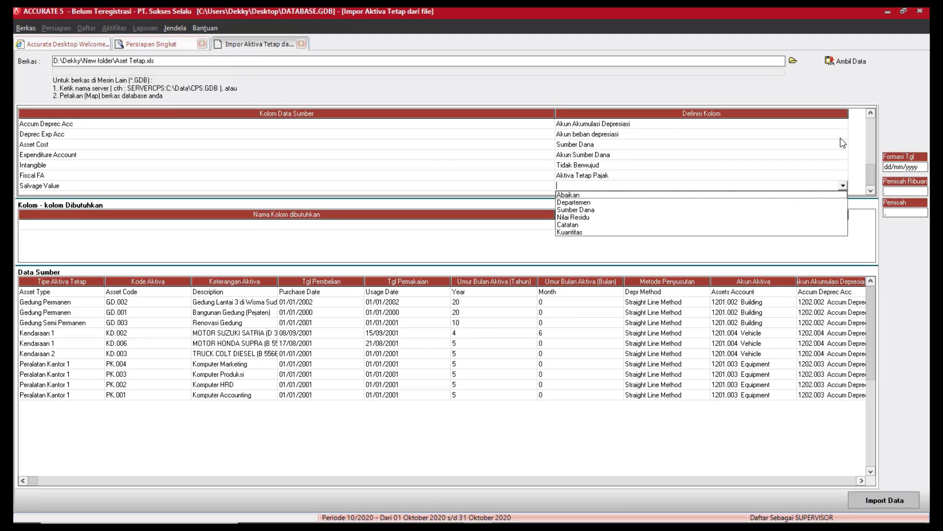
pyautogui.click(573, 217)
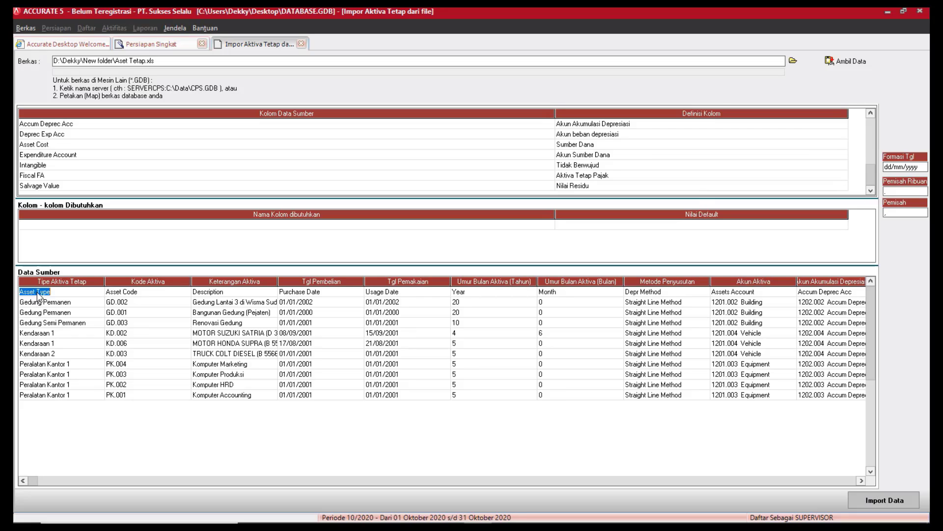
# Delete the Asset Type header row from Data Sumber and import the data, giving 10 assets imported.
pyautogui.click(64, 311)
pyautogui.click(55, 294)
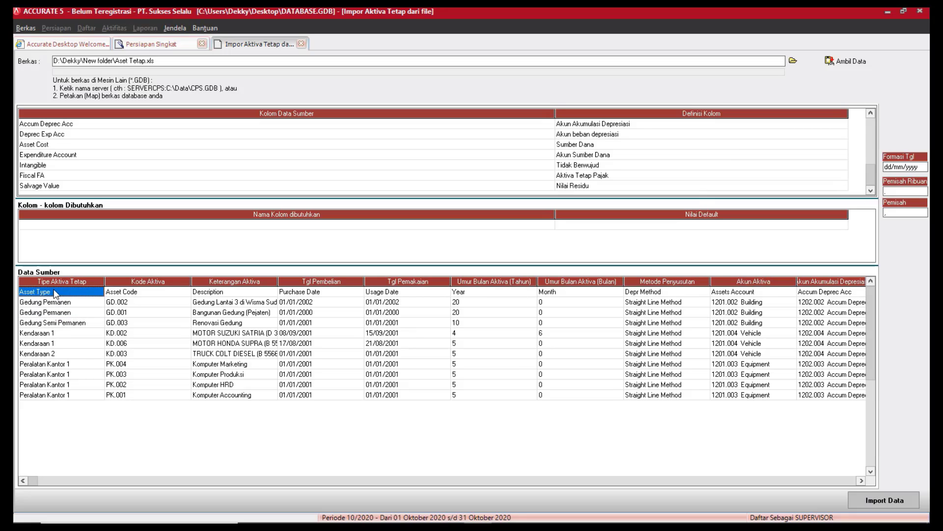
pyautogui.rightClick(55, 294)
pyautogui.click(68, 307)
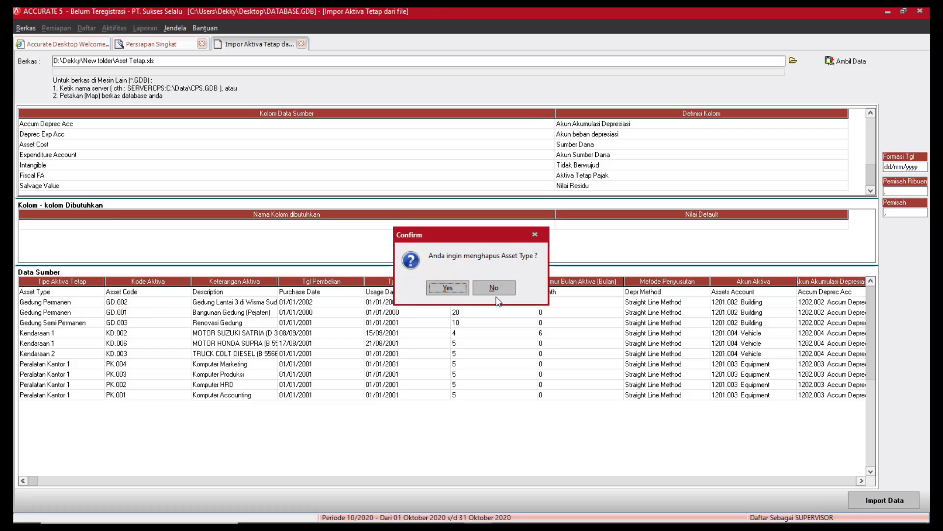
pyautogui.click(448, 288)
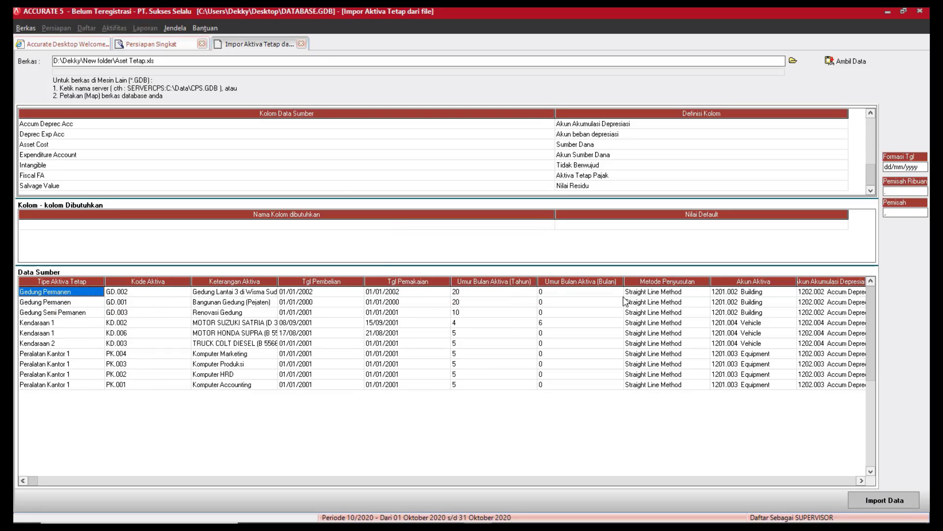
pyautogui.click(902, 499)
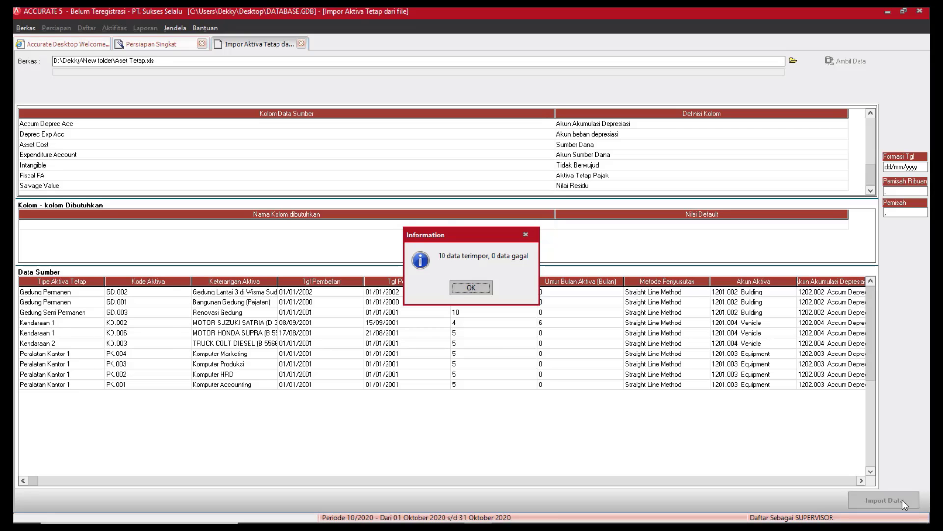
# Dismiss the import result and advance from Aktiva Tetap to the Neraca Percobaan step.
pyautogui.click(486, 291)
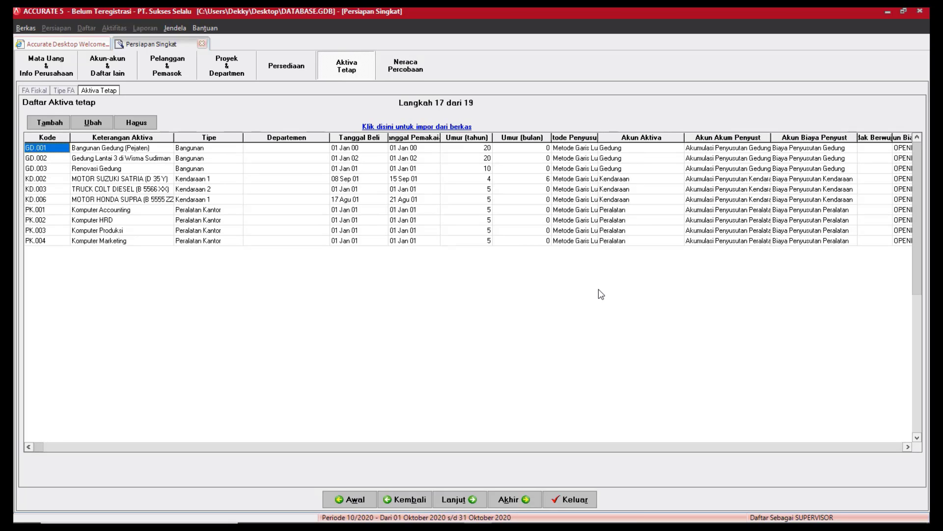
pyautogui.click(483, 502)
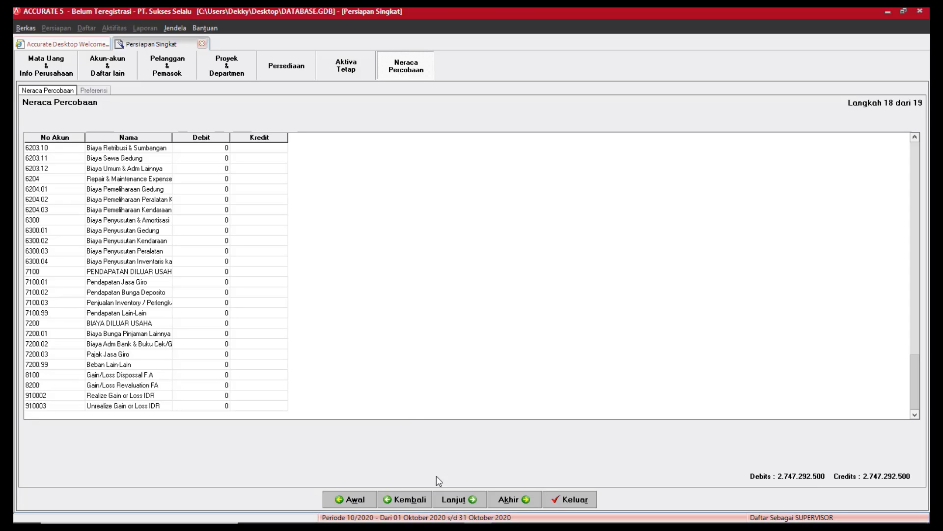
# Advance through company preferences to the Selamat page and click Selesai to close the wizard.
pyautogui.click(474, 505)
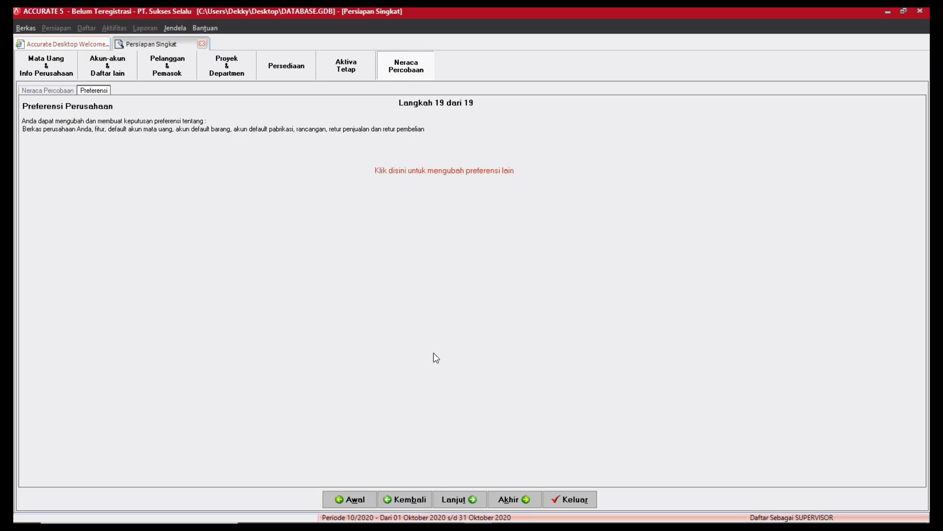
pyautogui.click(480, 496)
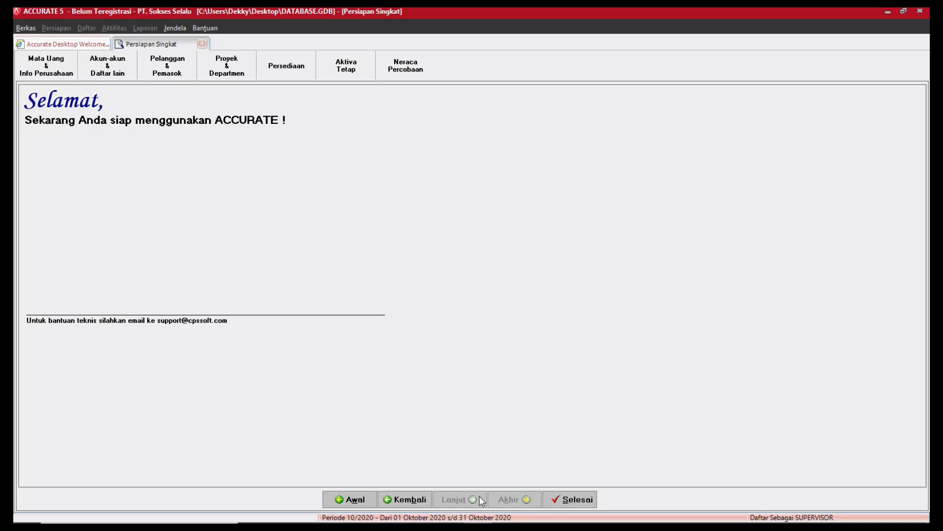
pyautogui.click(576, 500)
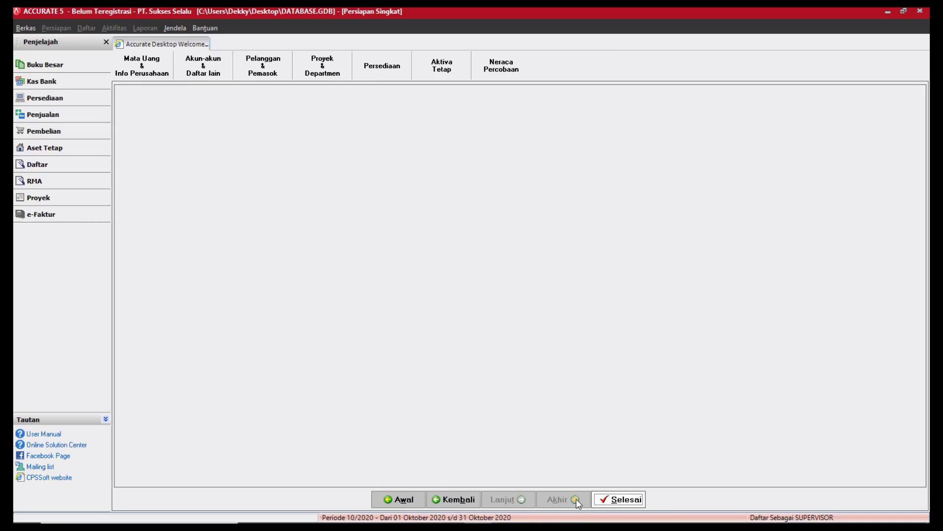